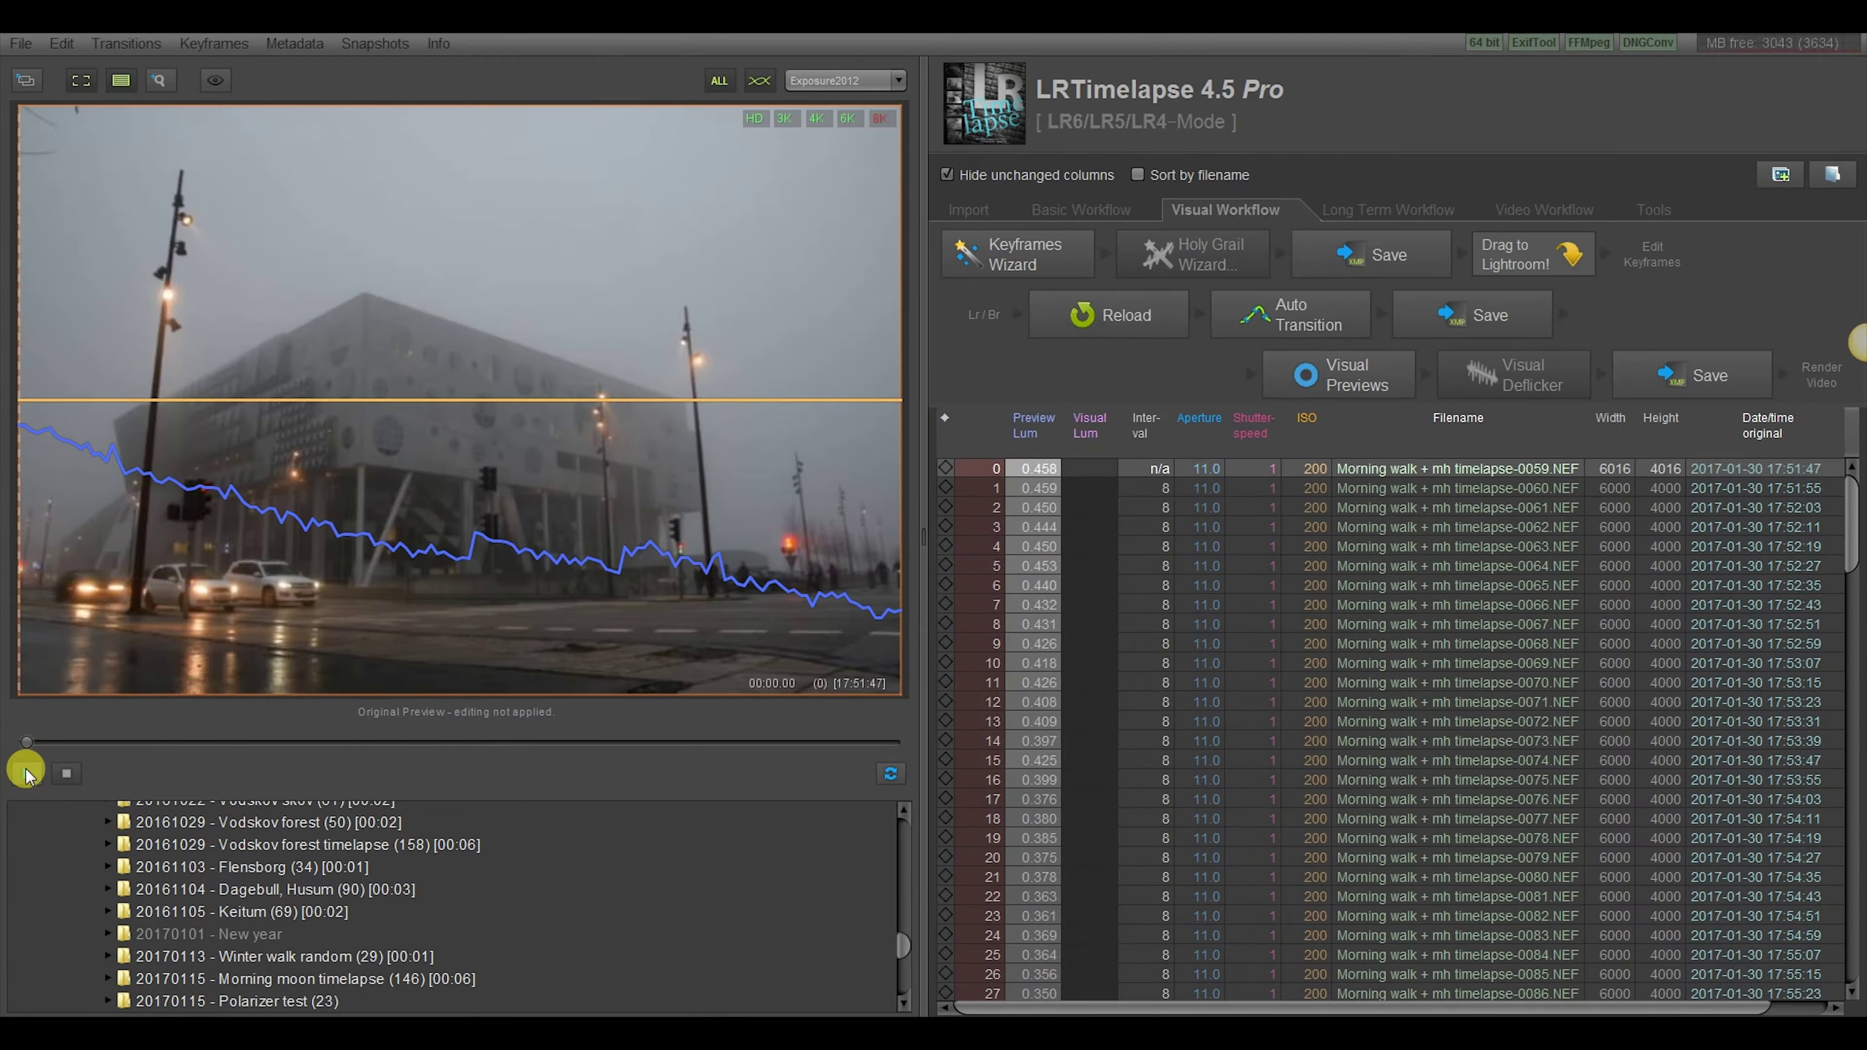
Play the foggy building sequence preview in LRTimelapse to inspect the frames
left_click(26, 771)
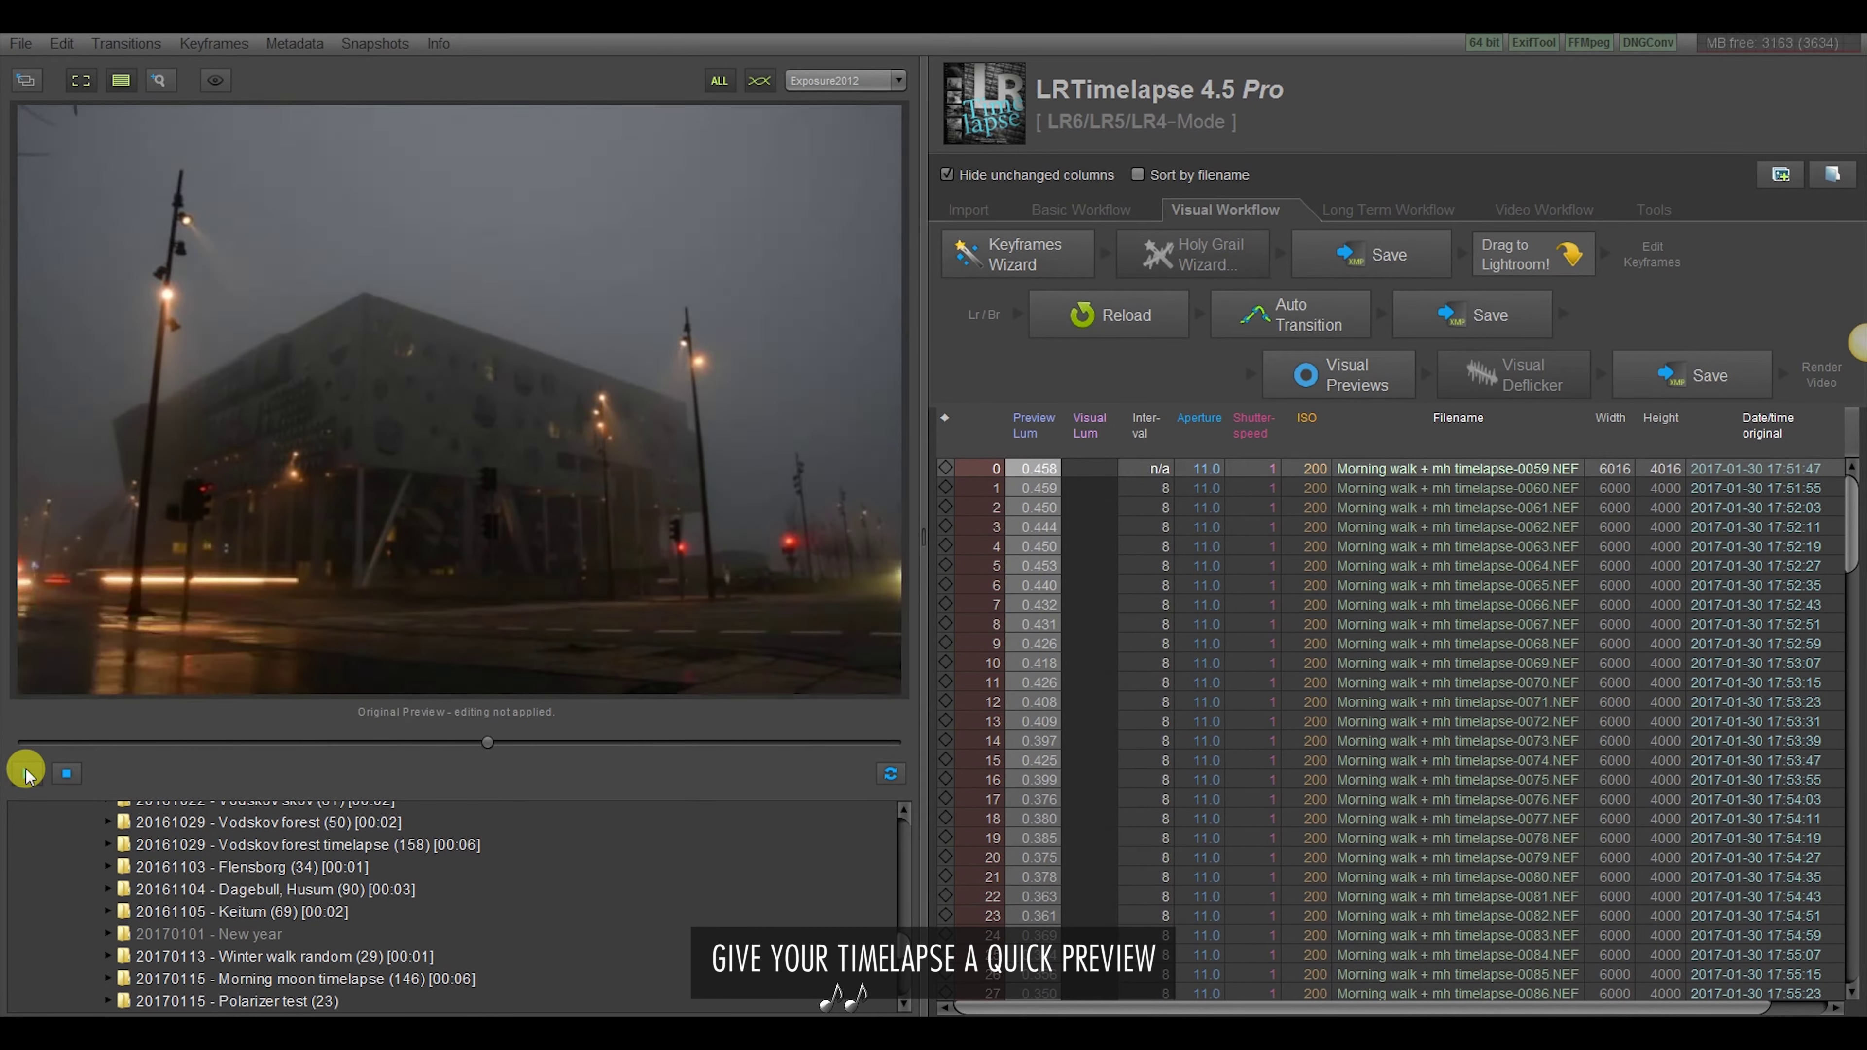
scroll(200, 839, "down", 2)
scroll(200, 839, "down", 2)
scroll(200, 839, "down", 2)
left_click(26, 774)
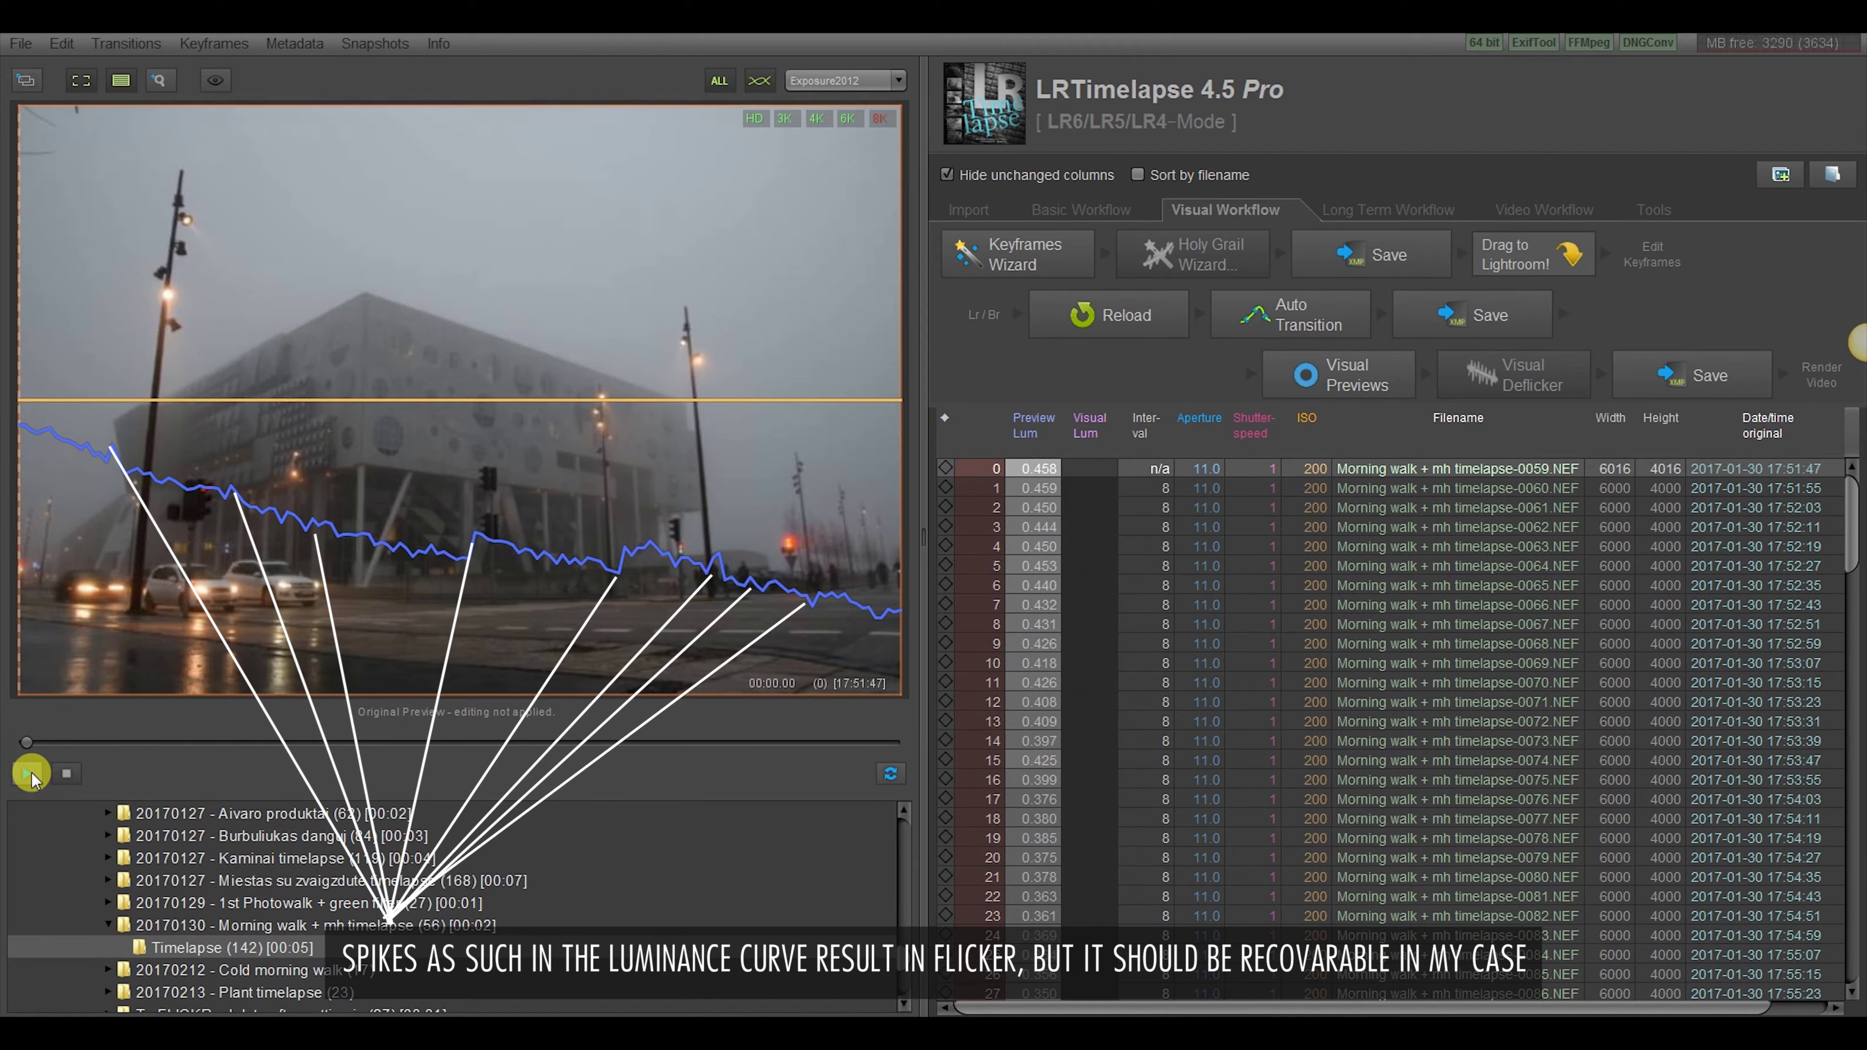
left_click(29, 773)
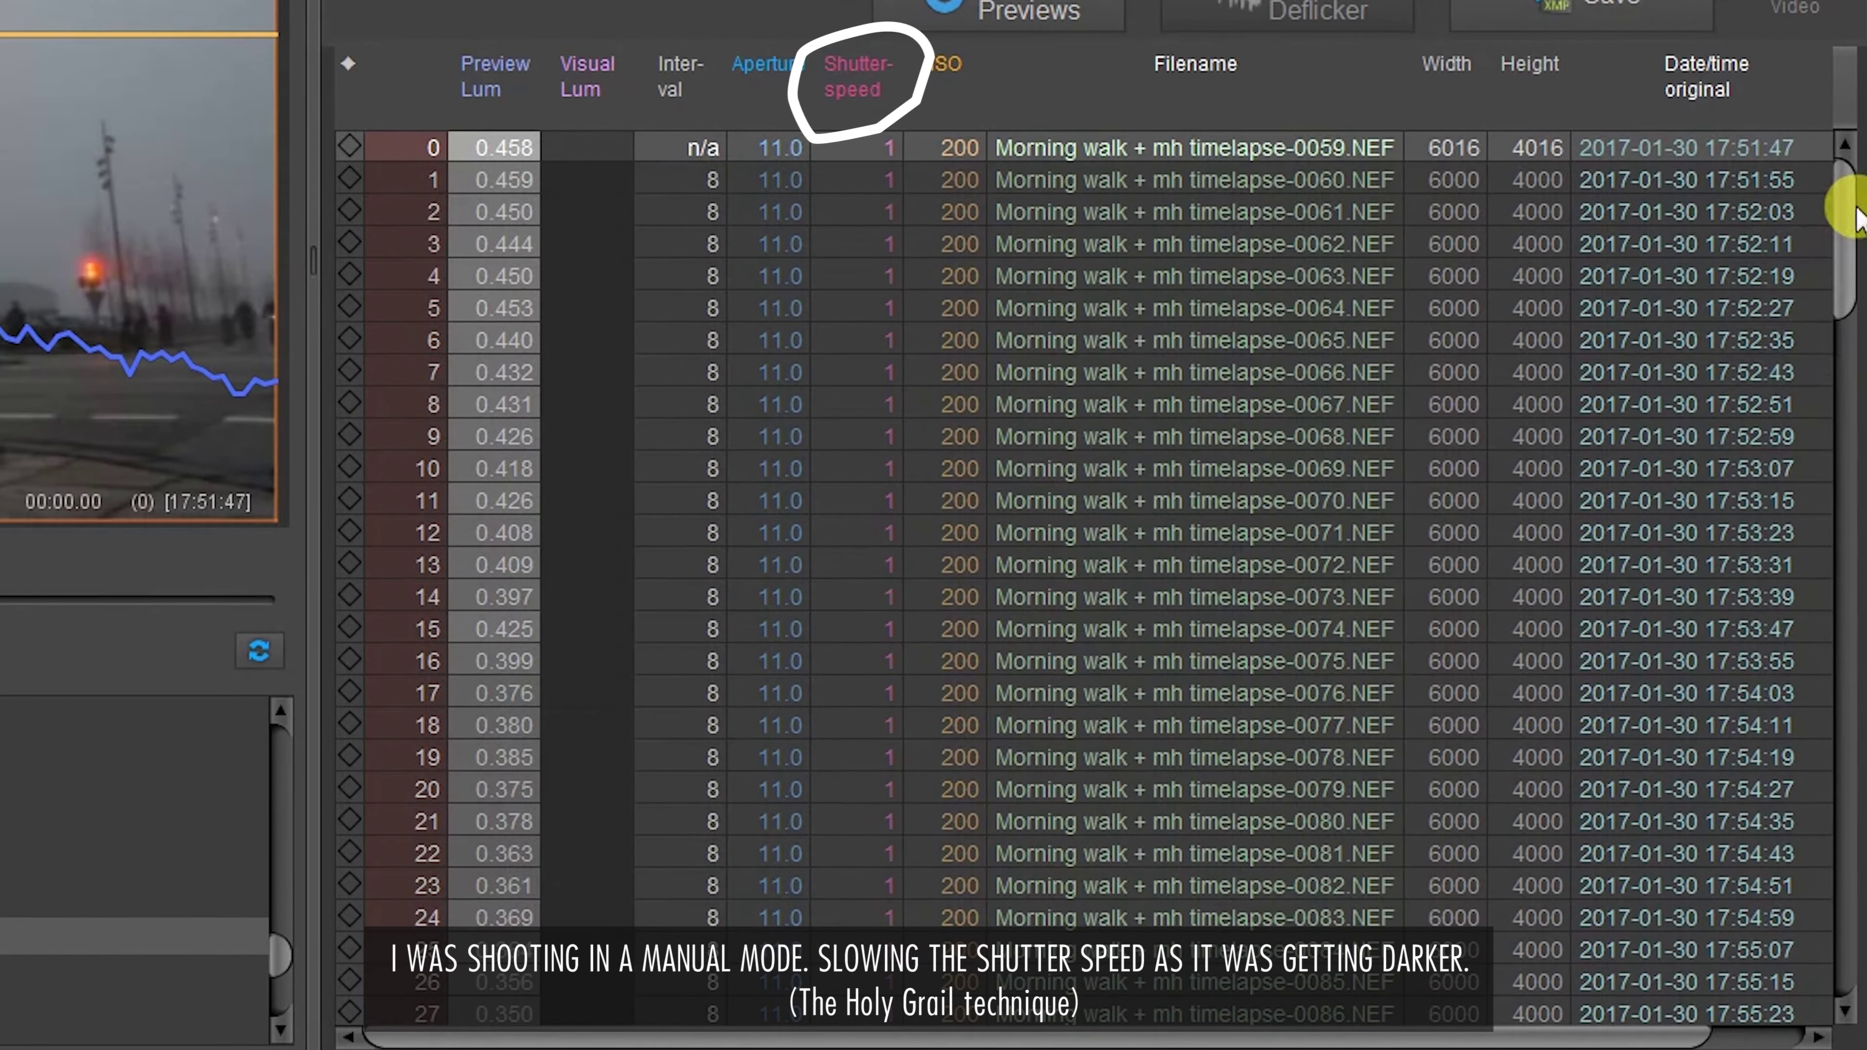
mouse_move(1854, 214)
left_mouse_down()
mouse_move(1834, 533)
mouse_move(1860, 647)
mouse_move(1860, 920)
left_mouse_up()
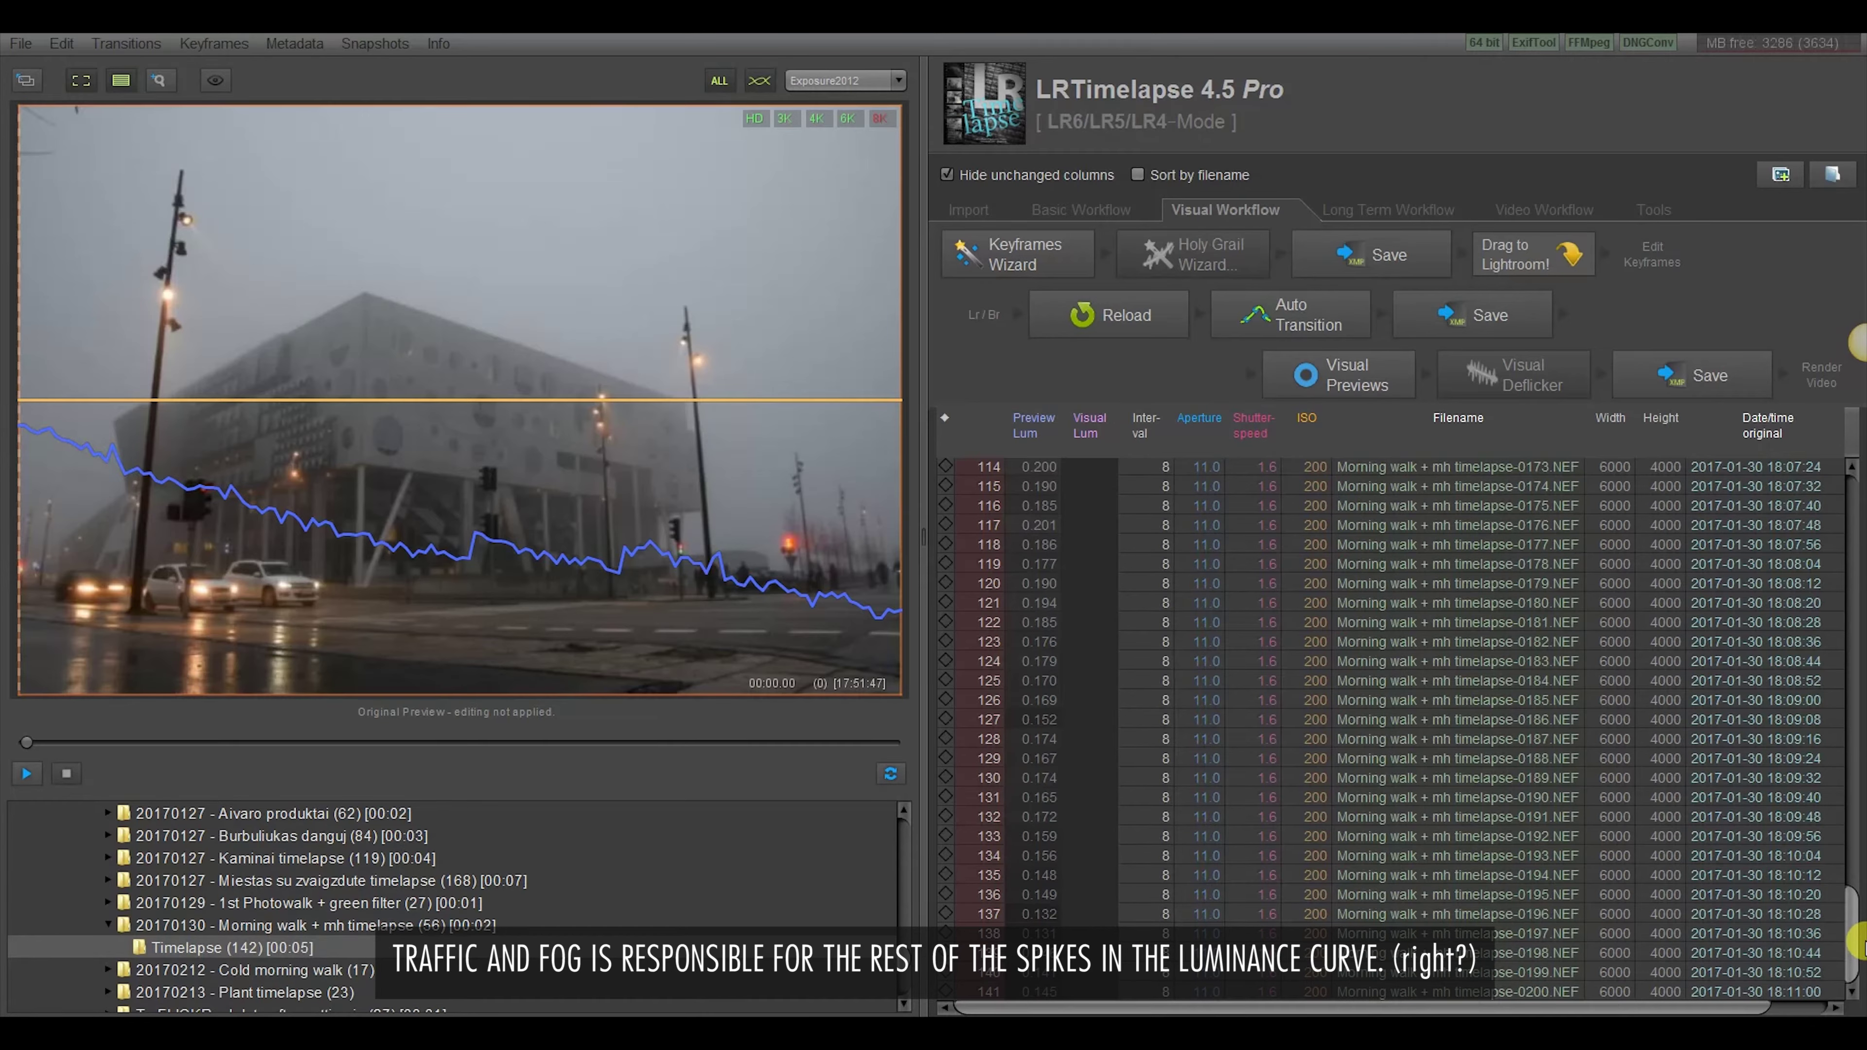
left_click_drag(1860, 949, 1852, 492)
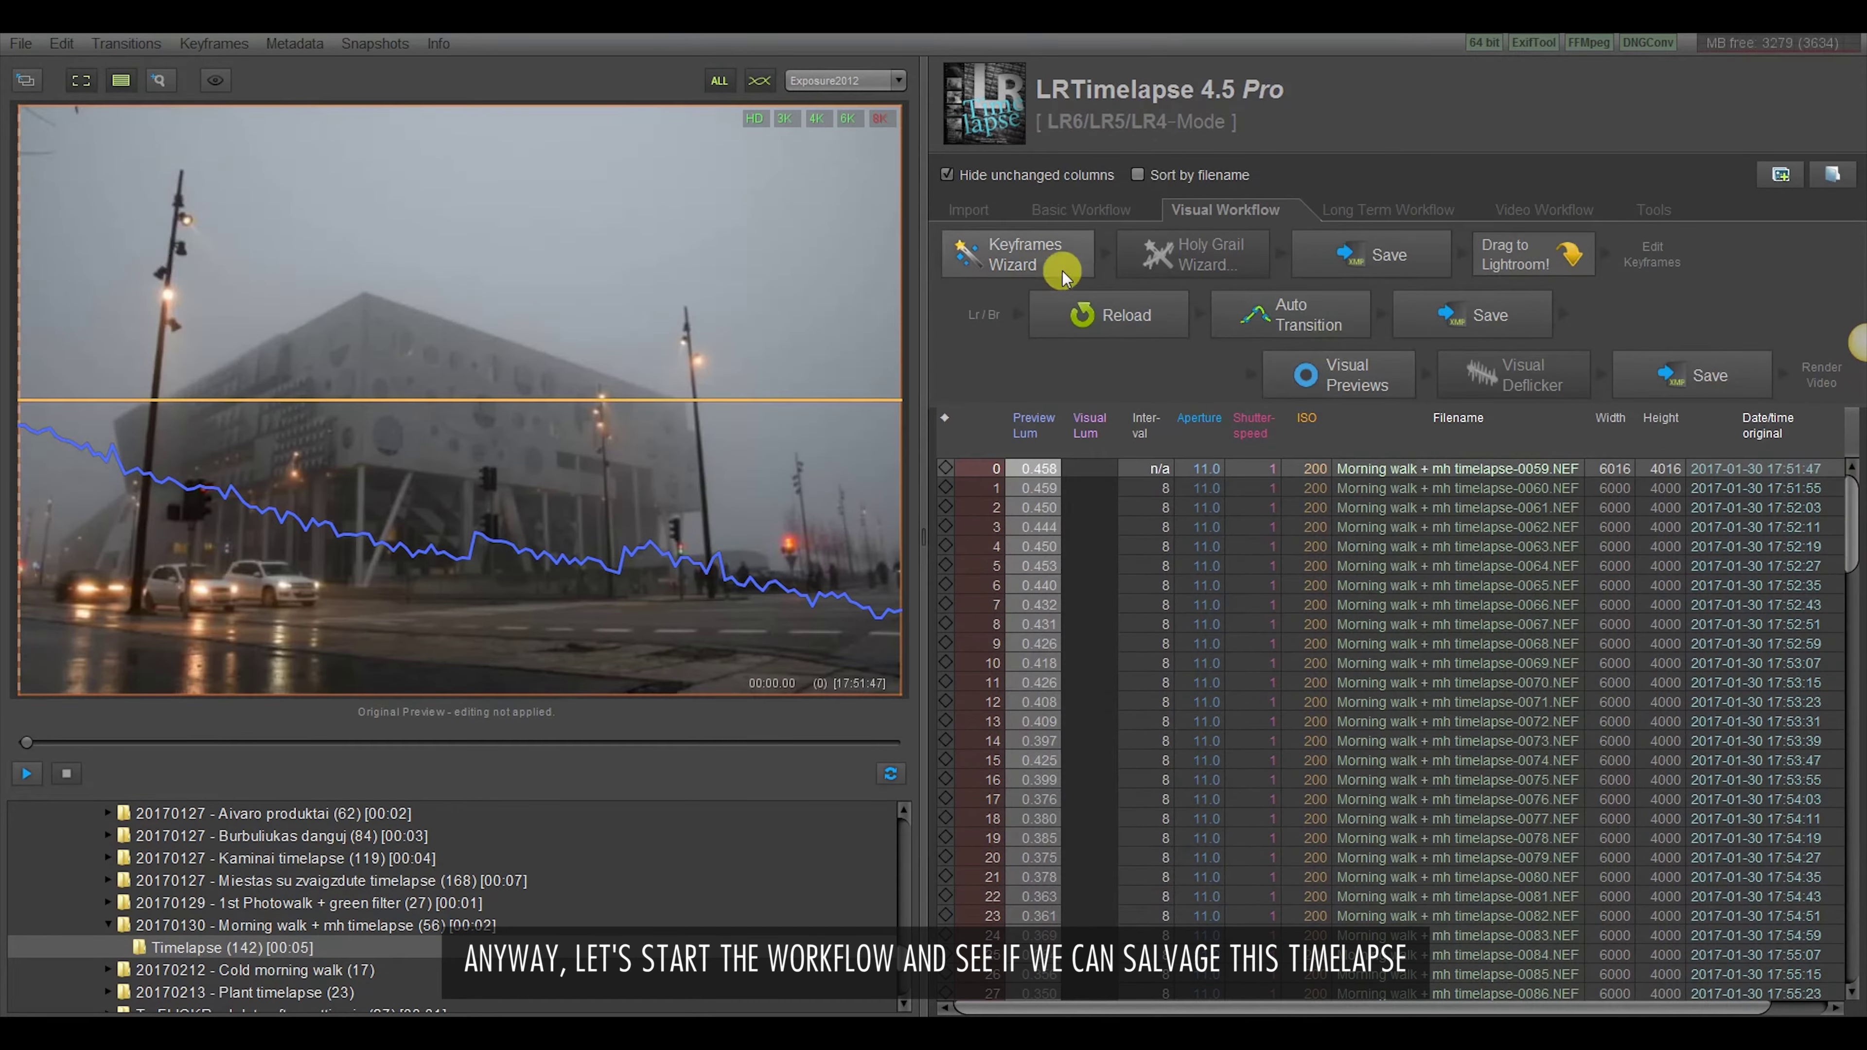
Place 5 evenly spaced keyframes, preview them, and display the Holy Grail curve
left_click(1044, 267)
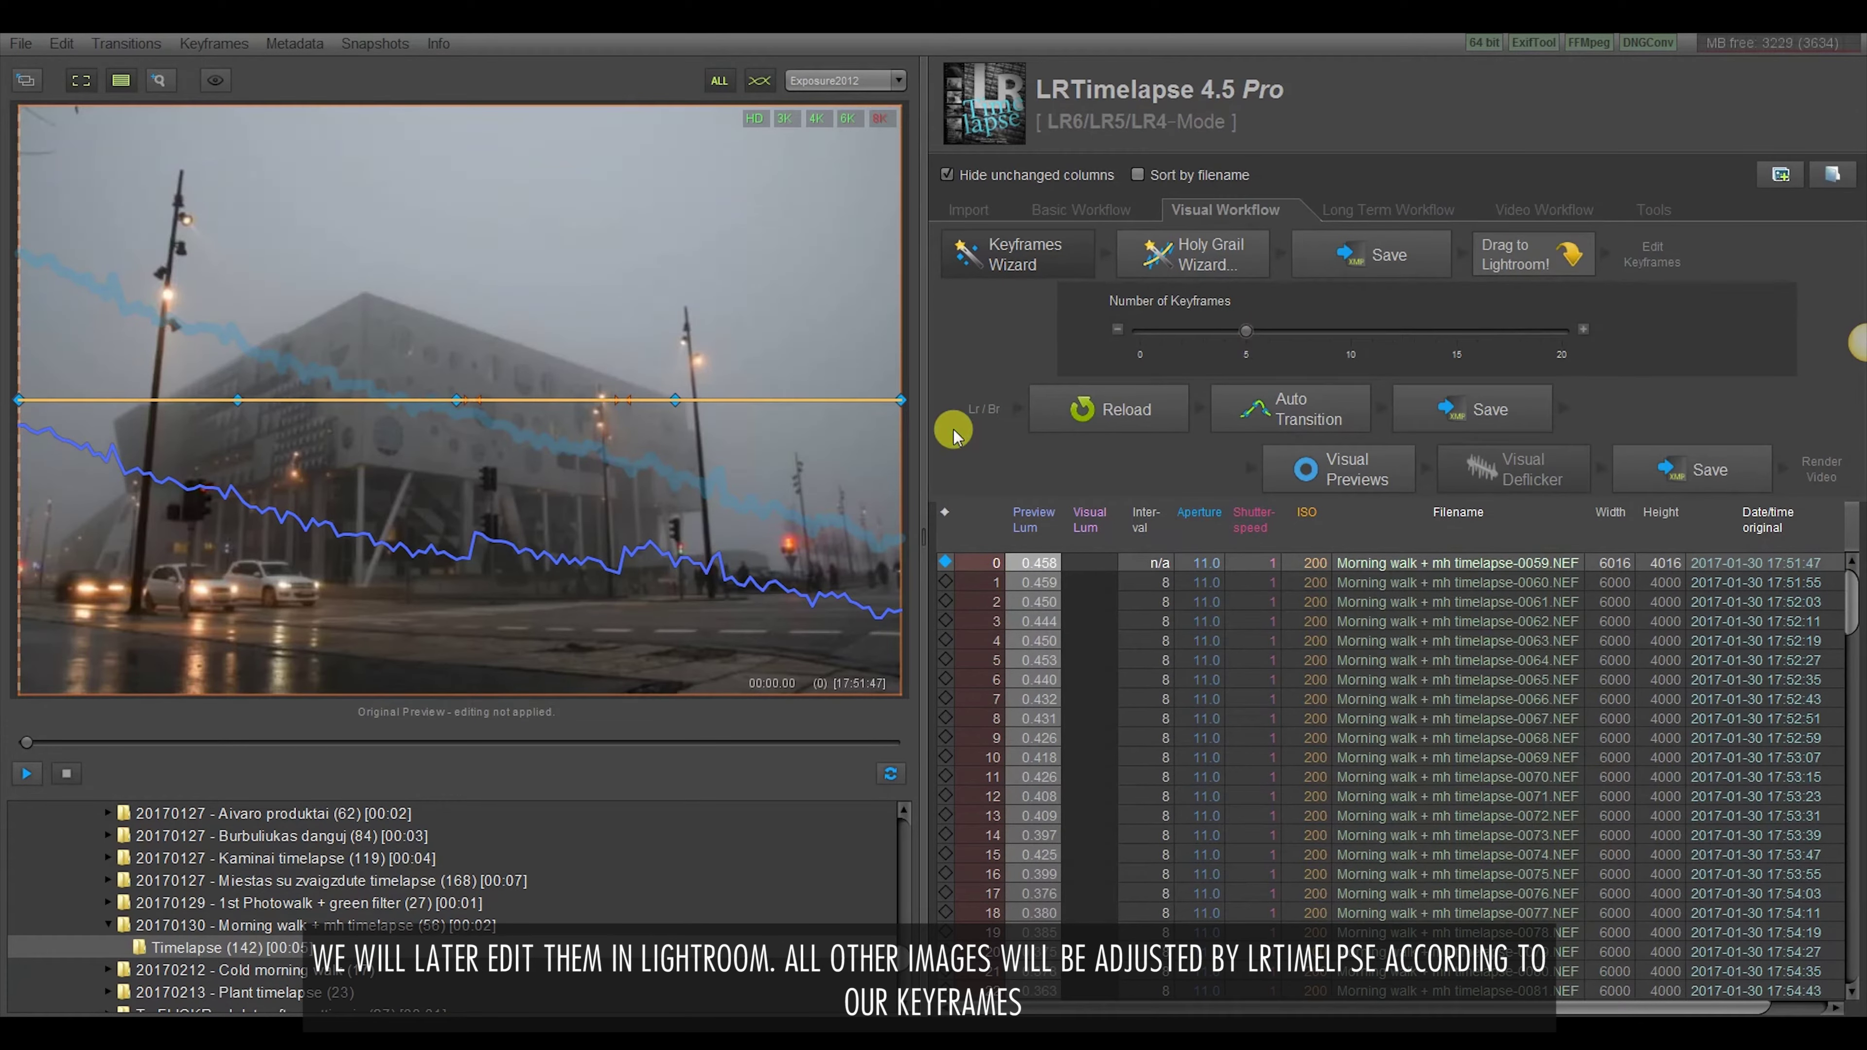
left_click(27, 773)
scroll(1213, 846, "down", 10)
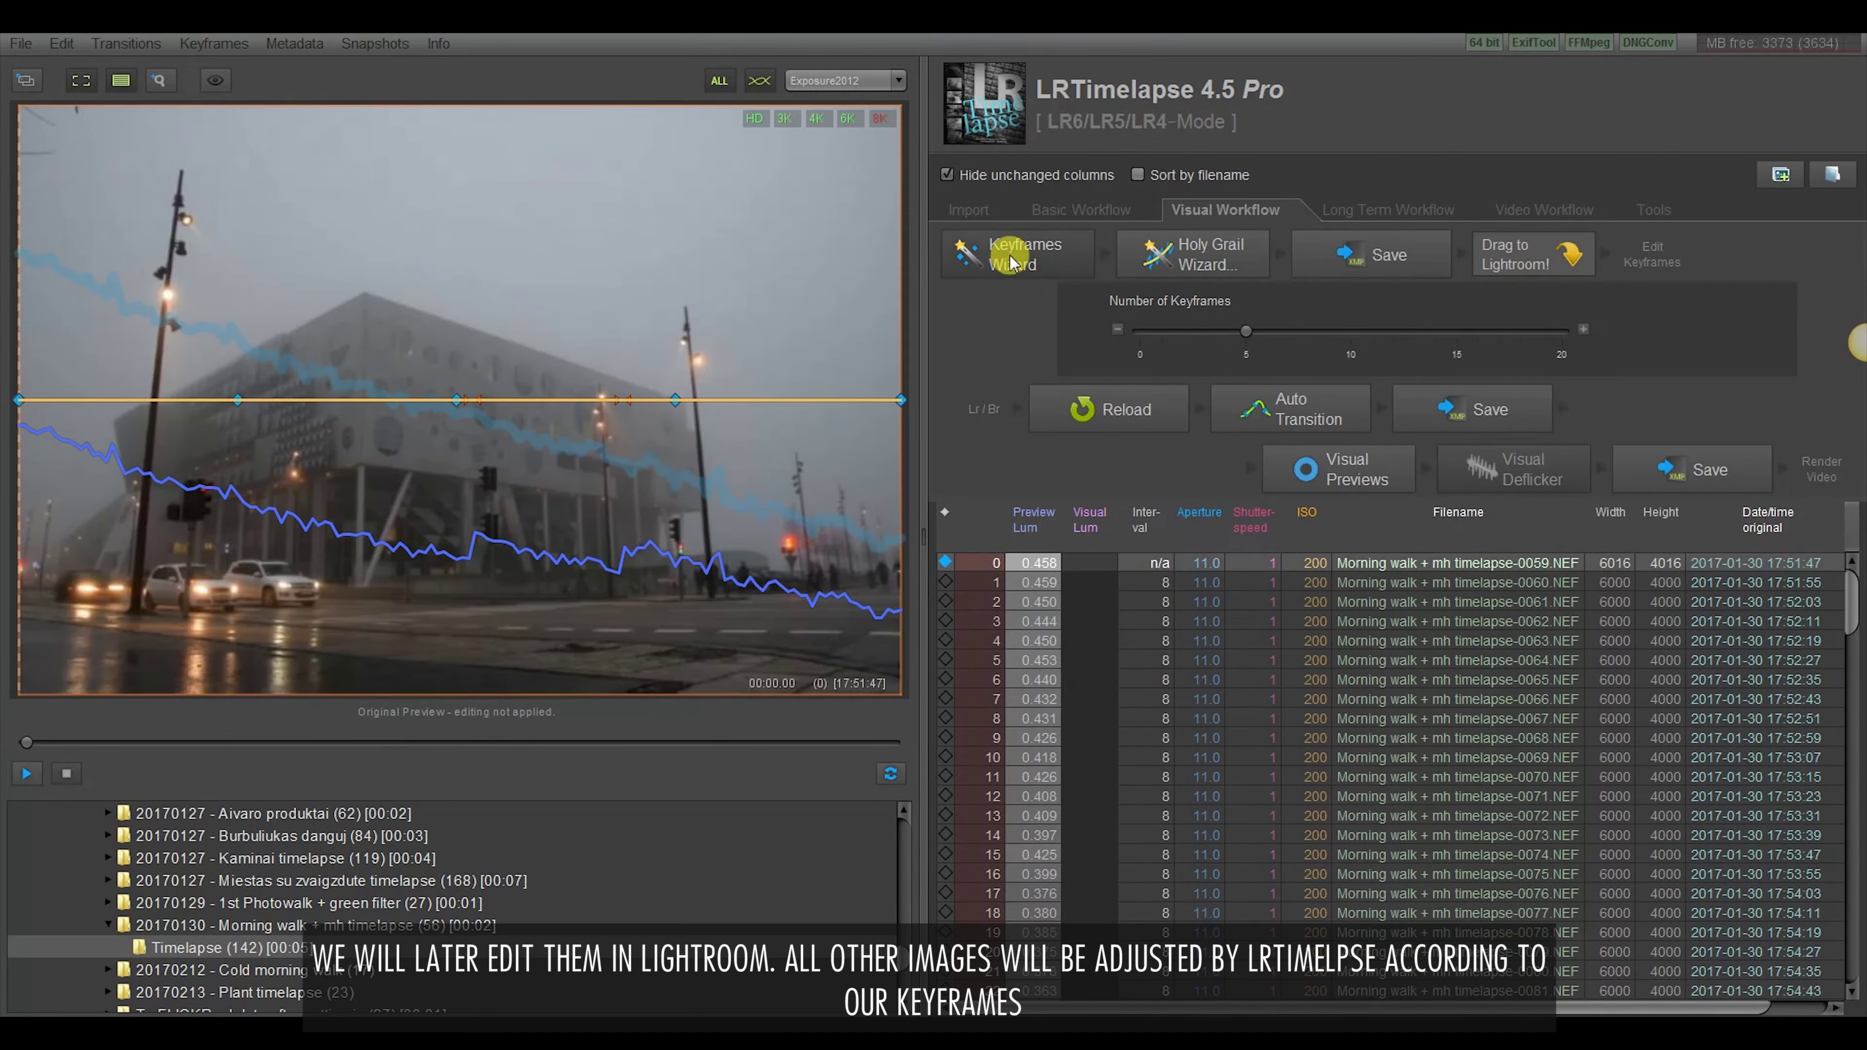
left_click(1202, 271)
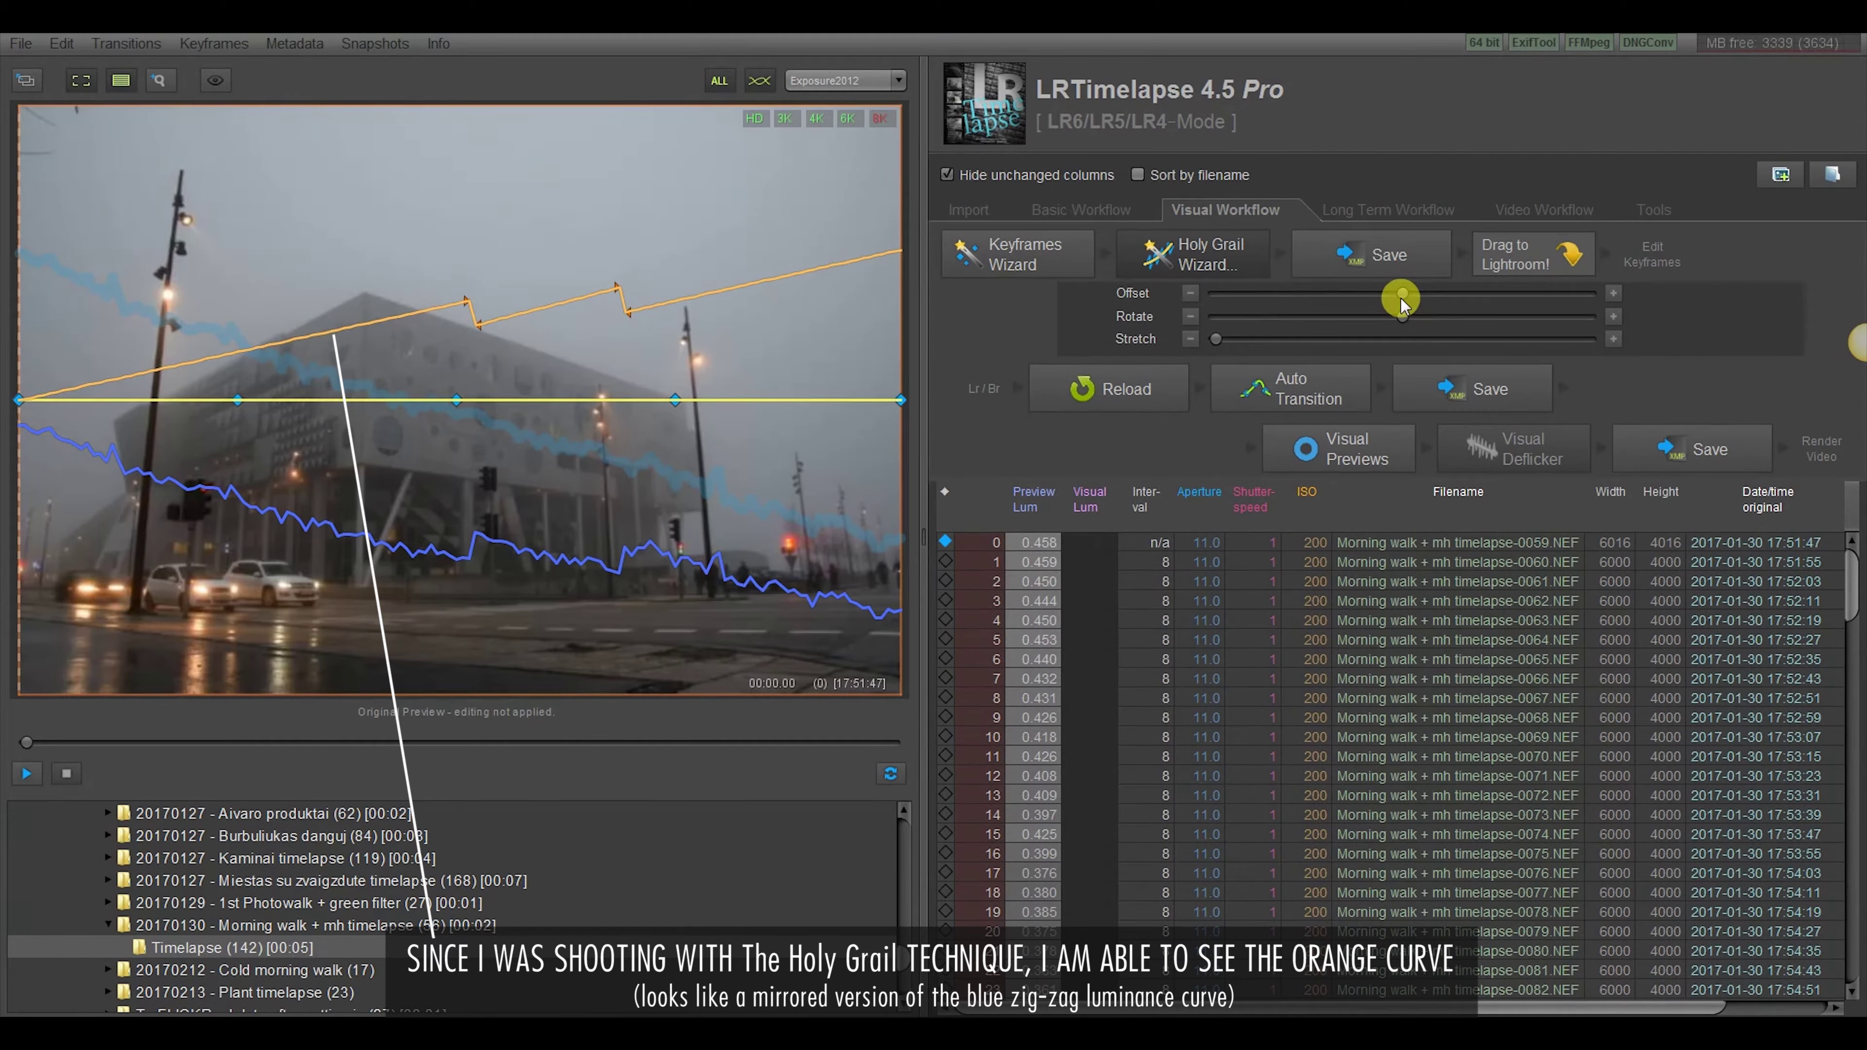
Flatten the orange Holy Grail curve with Offset, Stretch and Rotate, then save the XMP metadata
mouse_move(1403, 301)
left_mouse_down()
mouse_move(1372, 296)
mouse_move(1377, 324)
left_mouse_up()
left_click(1402, 323)
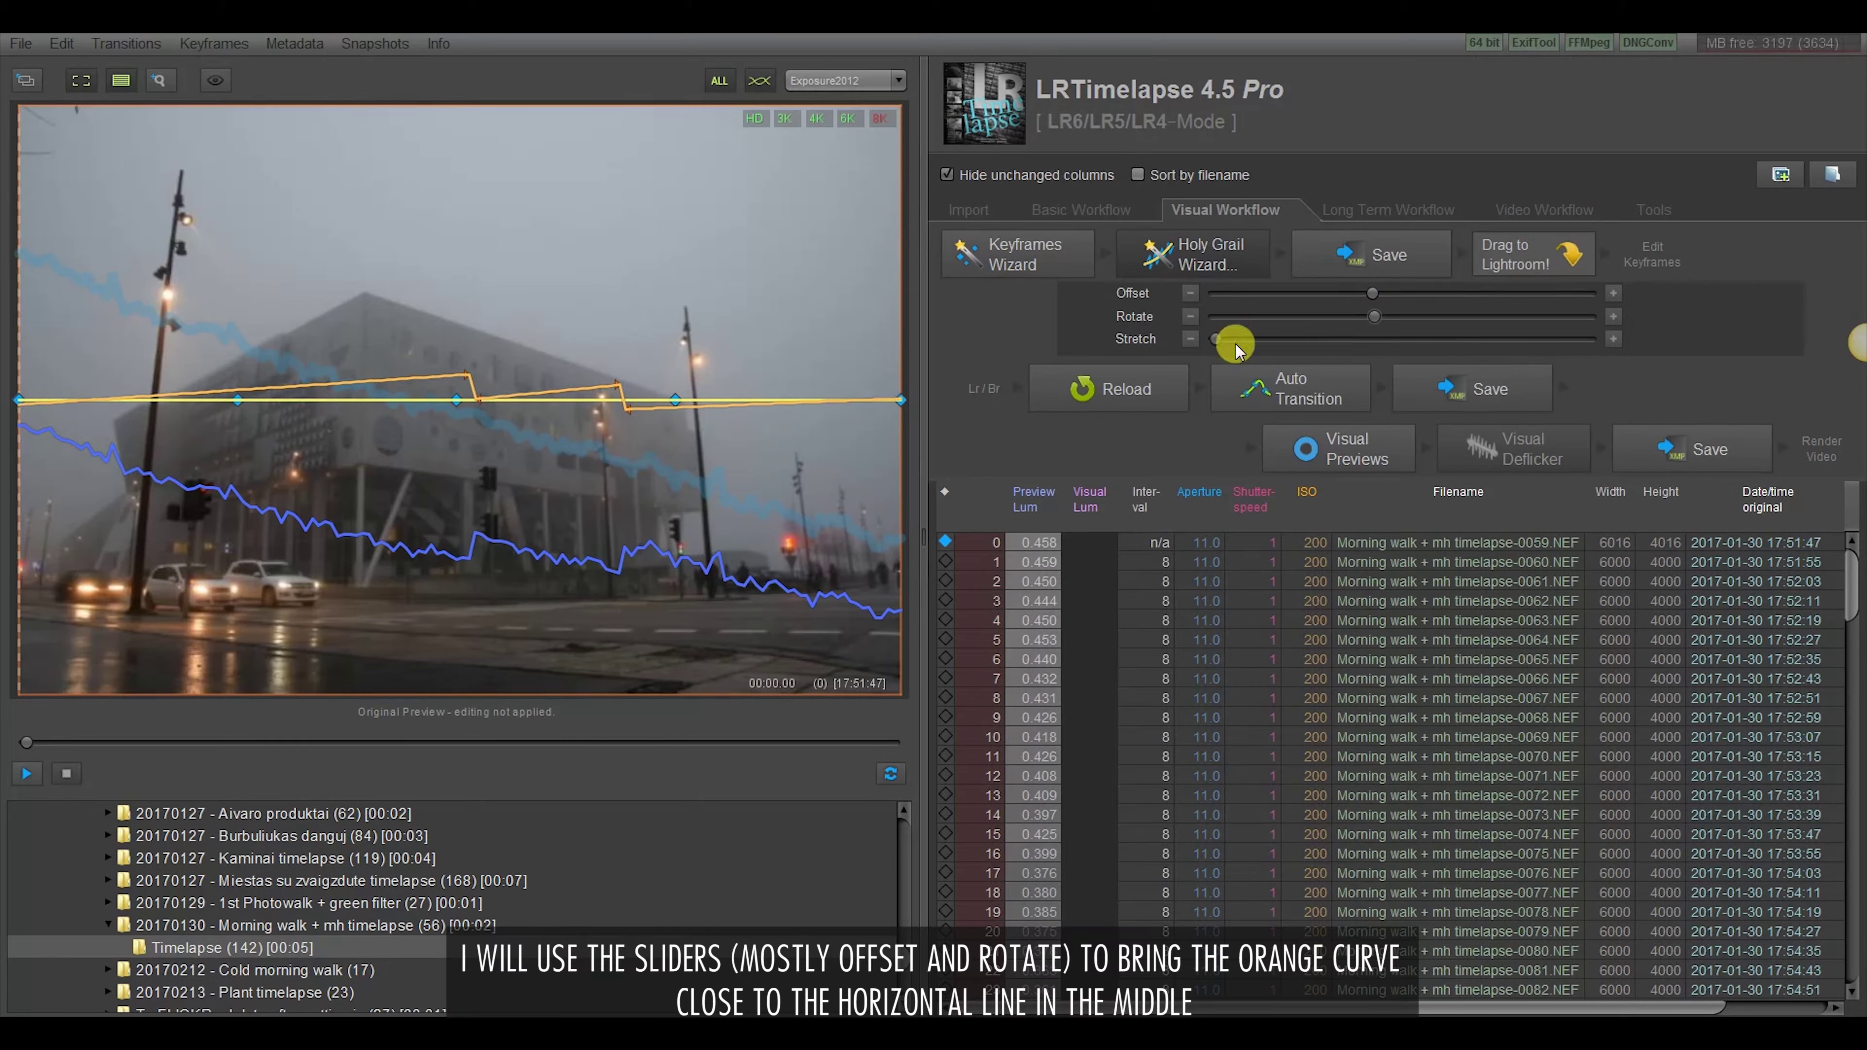
left_click_drag(1220, 339, 1236, 342)
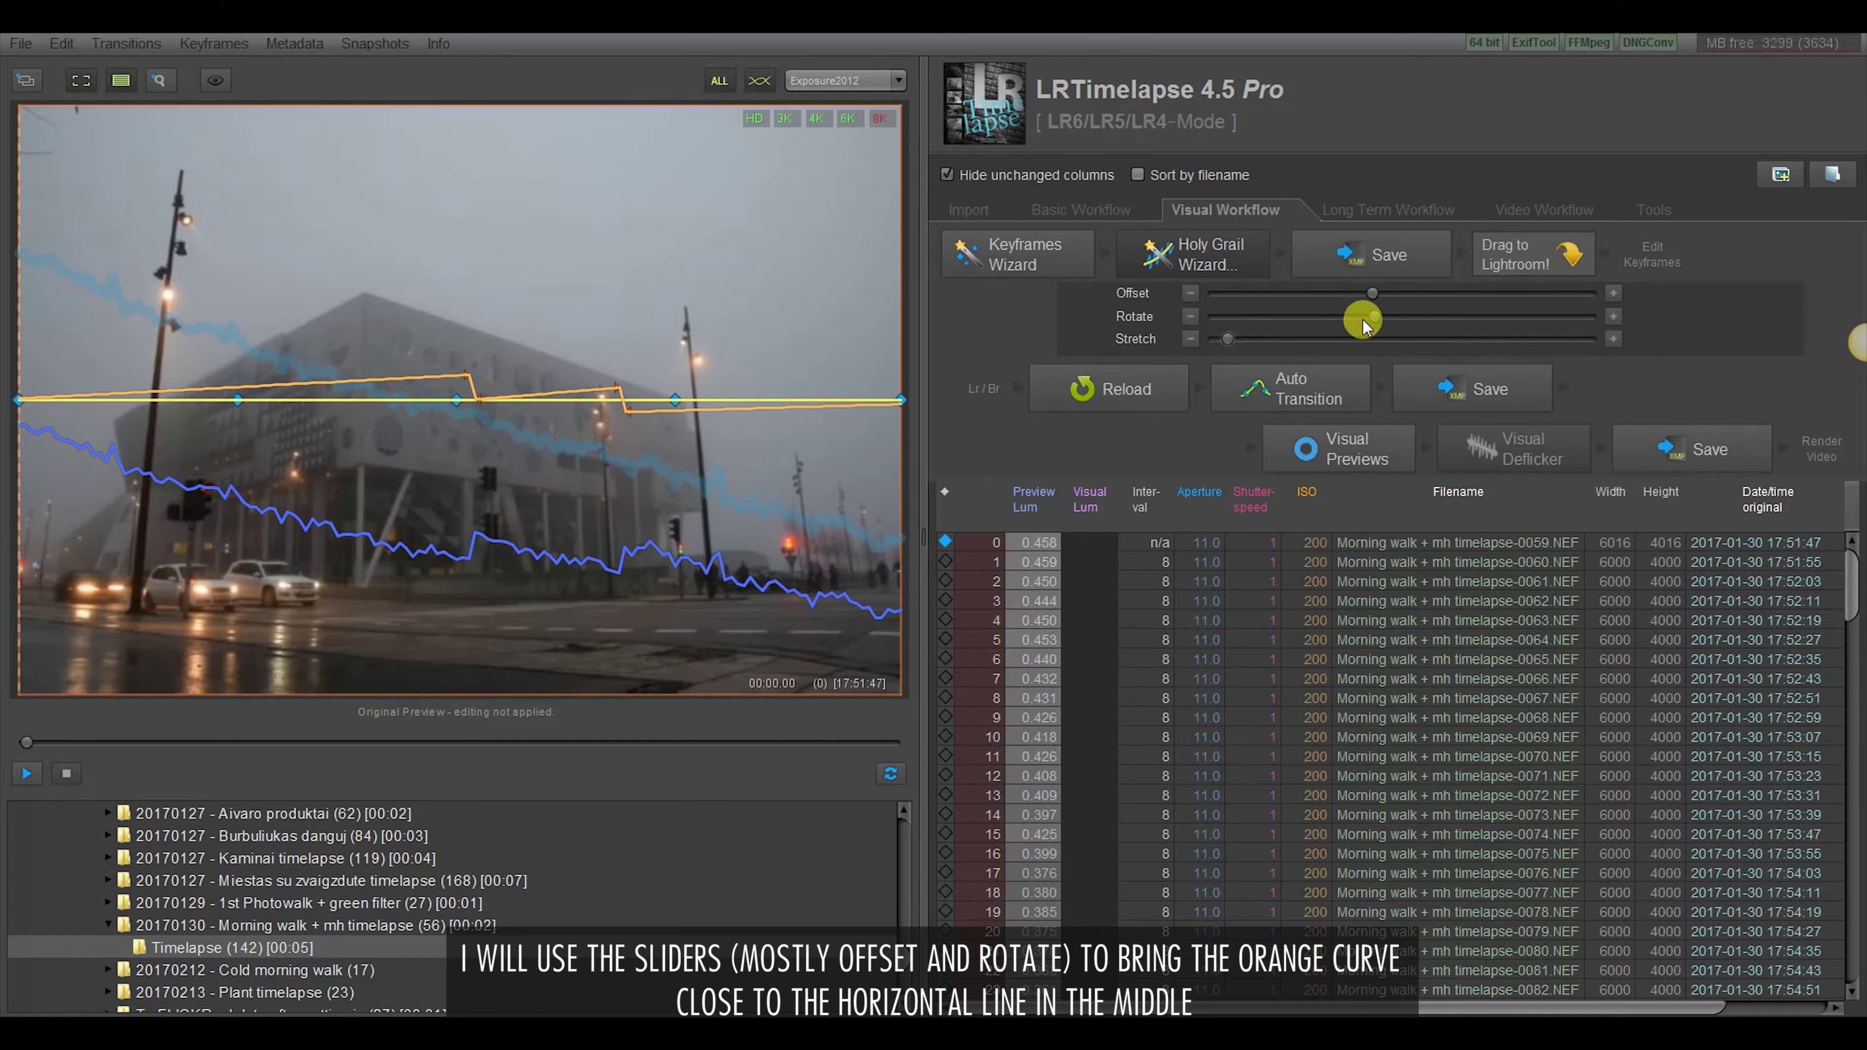
left_click_drag(1369, 324, 1367, 303)
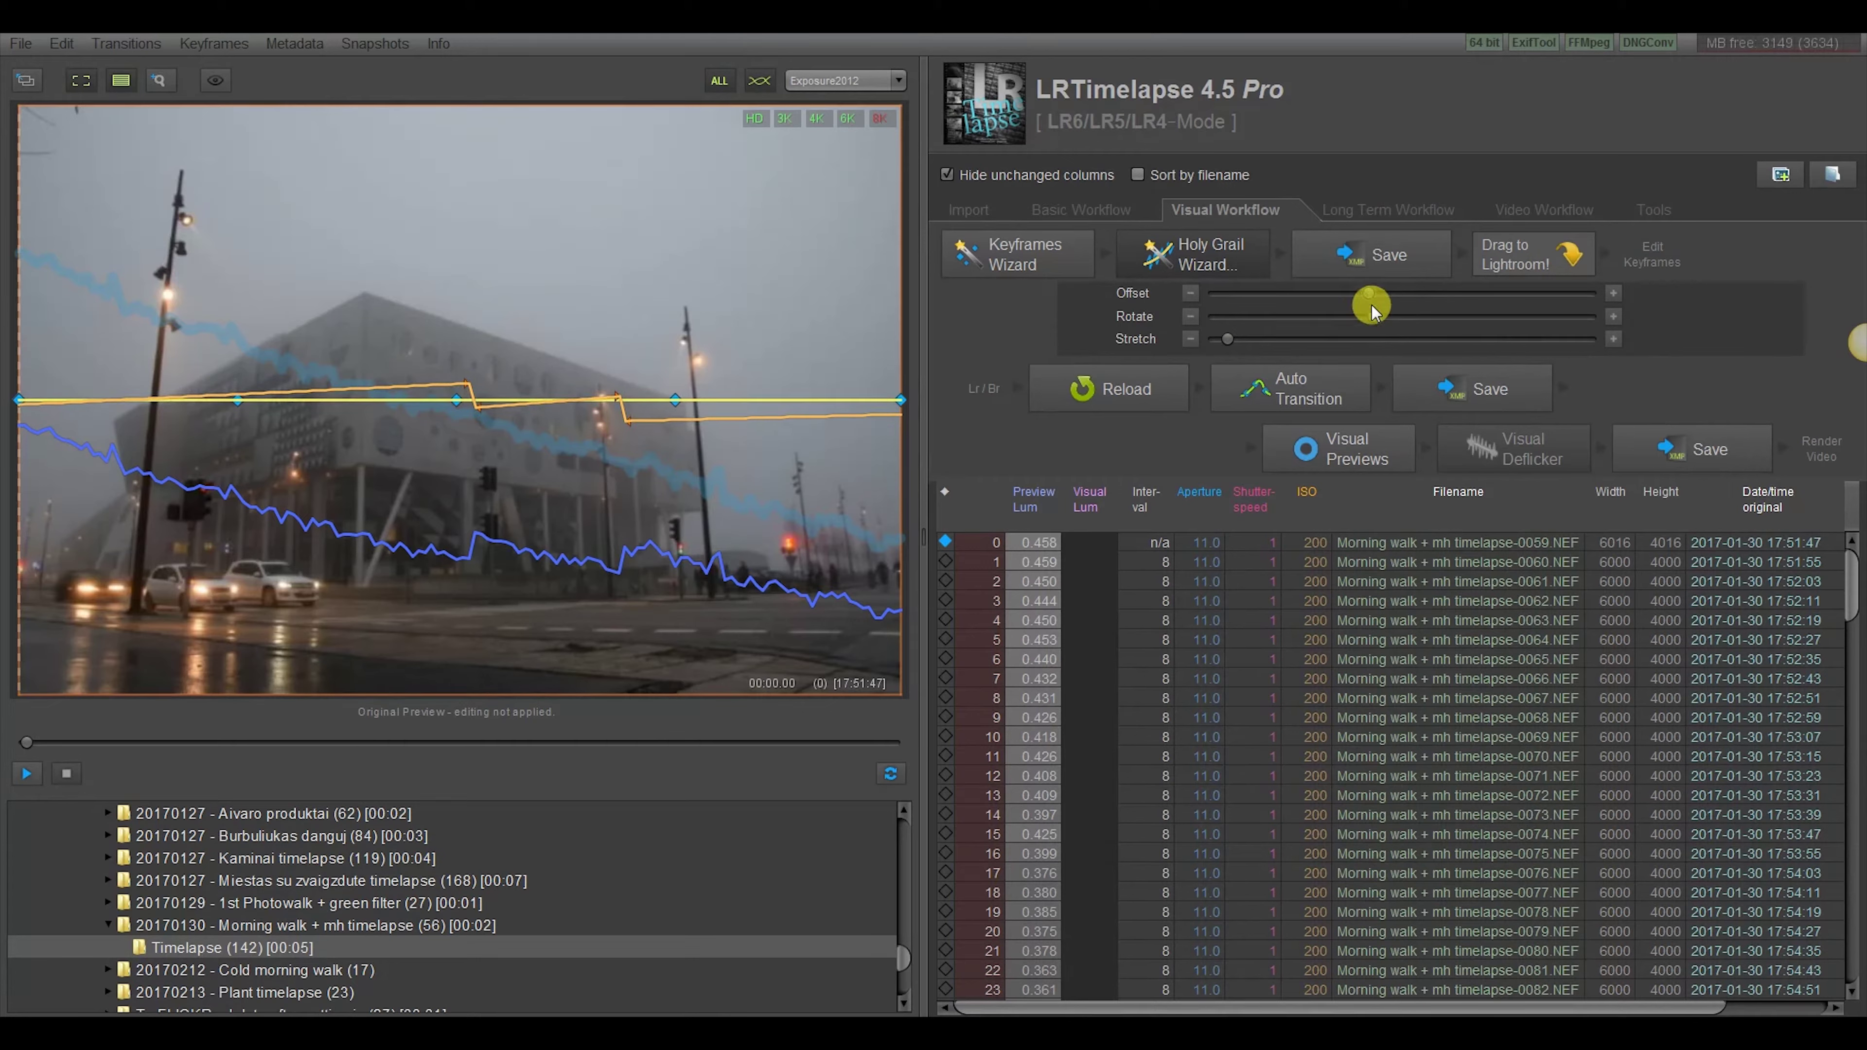
left_click(1378, 264)
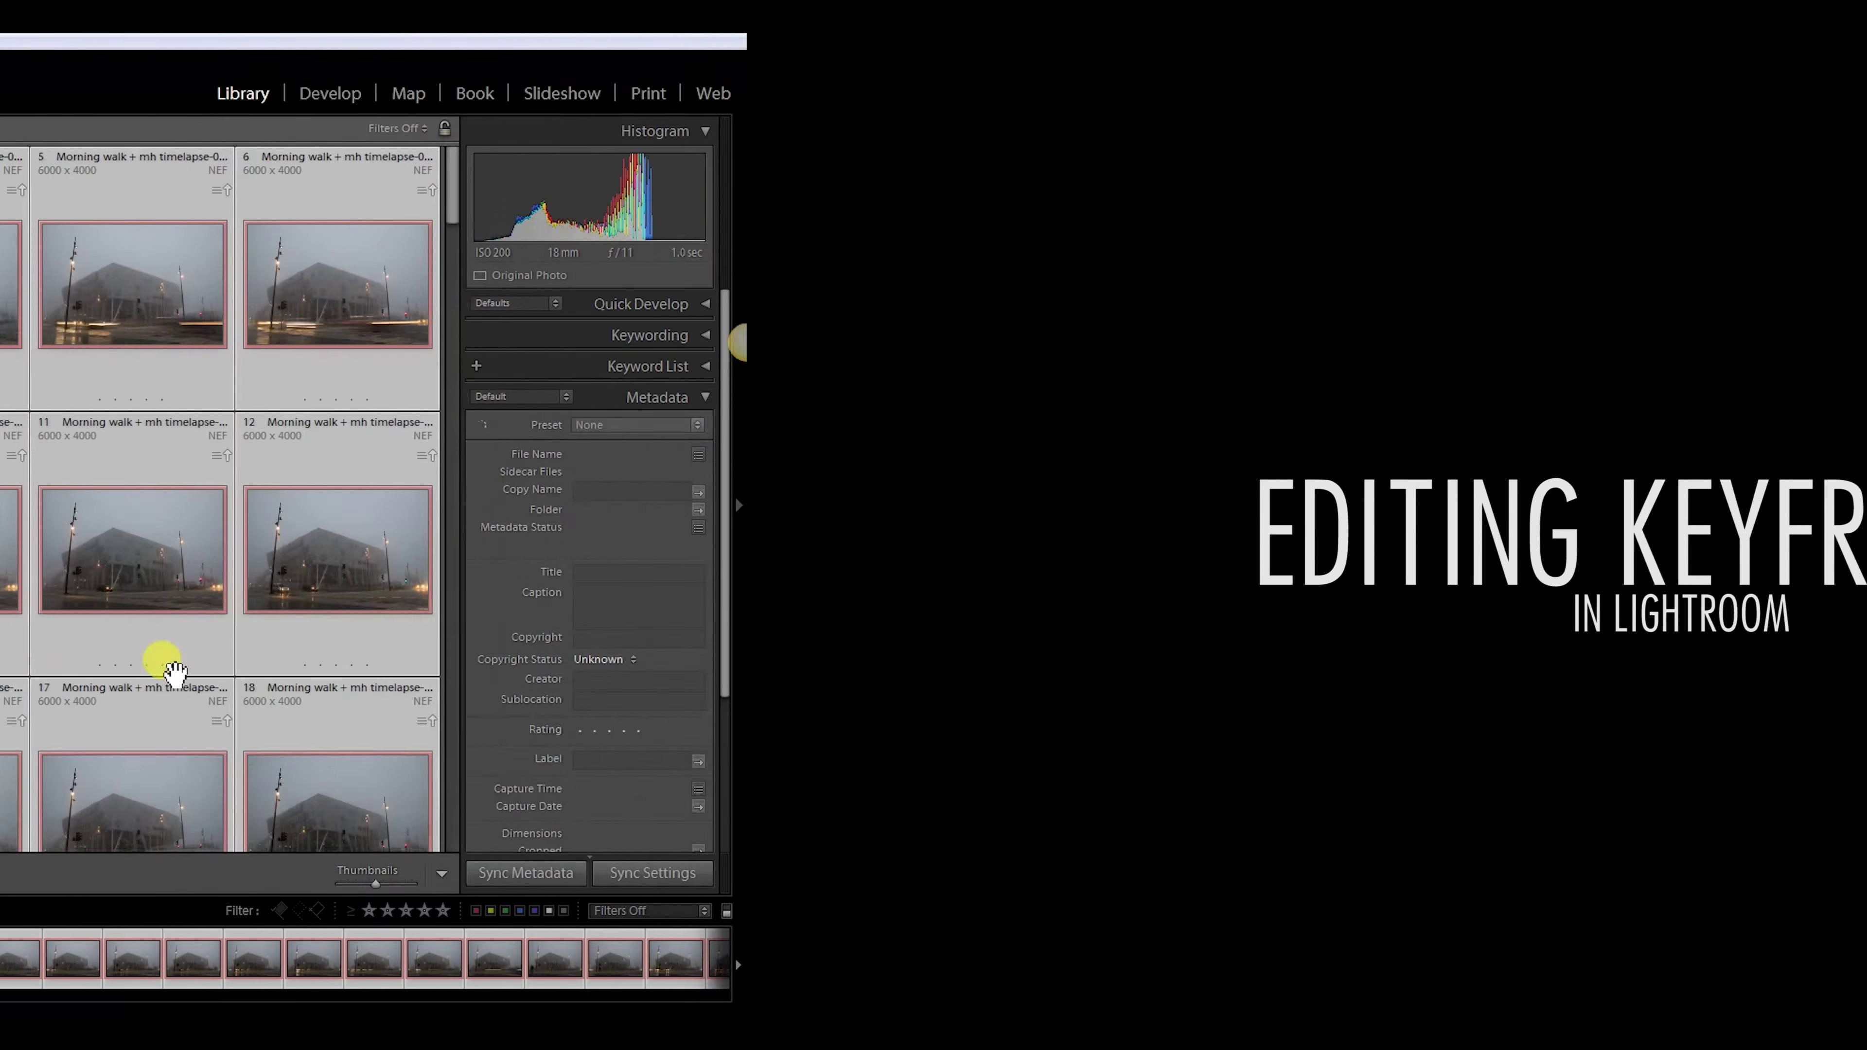
Run Read Metadata from Files on all 142 Timelapse frames to load the LRTimelapse changes
scroll(1194, 530, "down", 5)
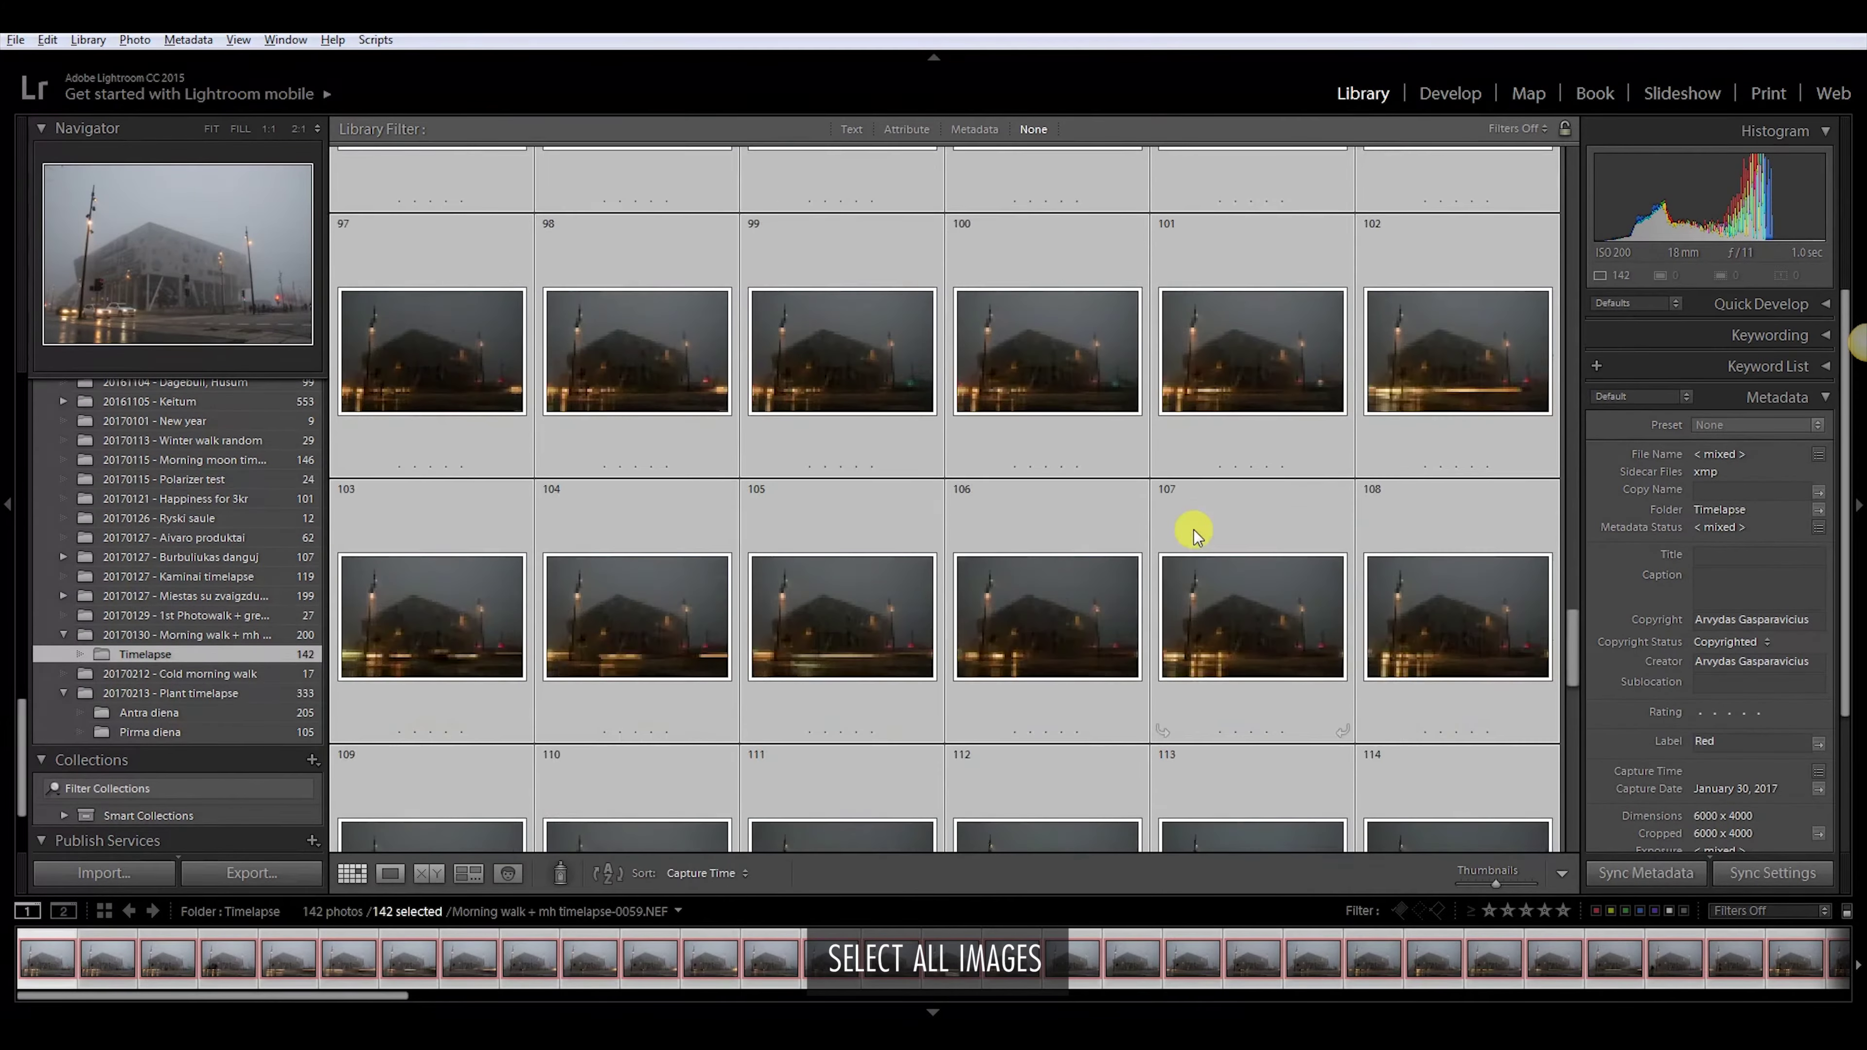
scroll(1194, 530, "down", 5)
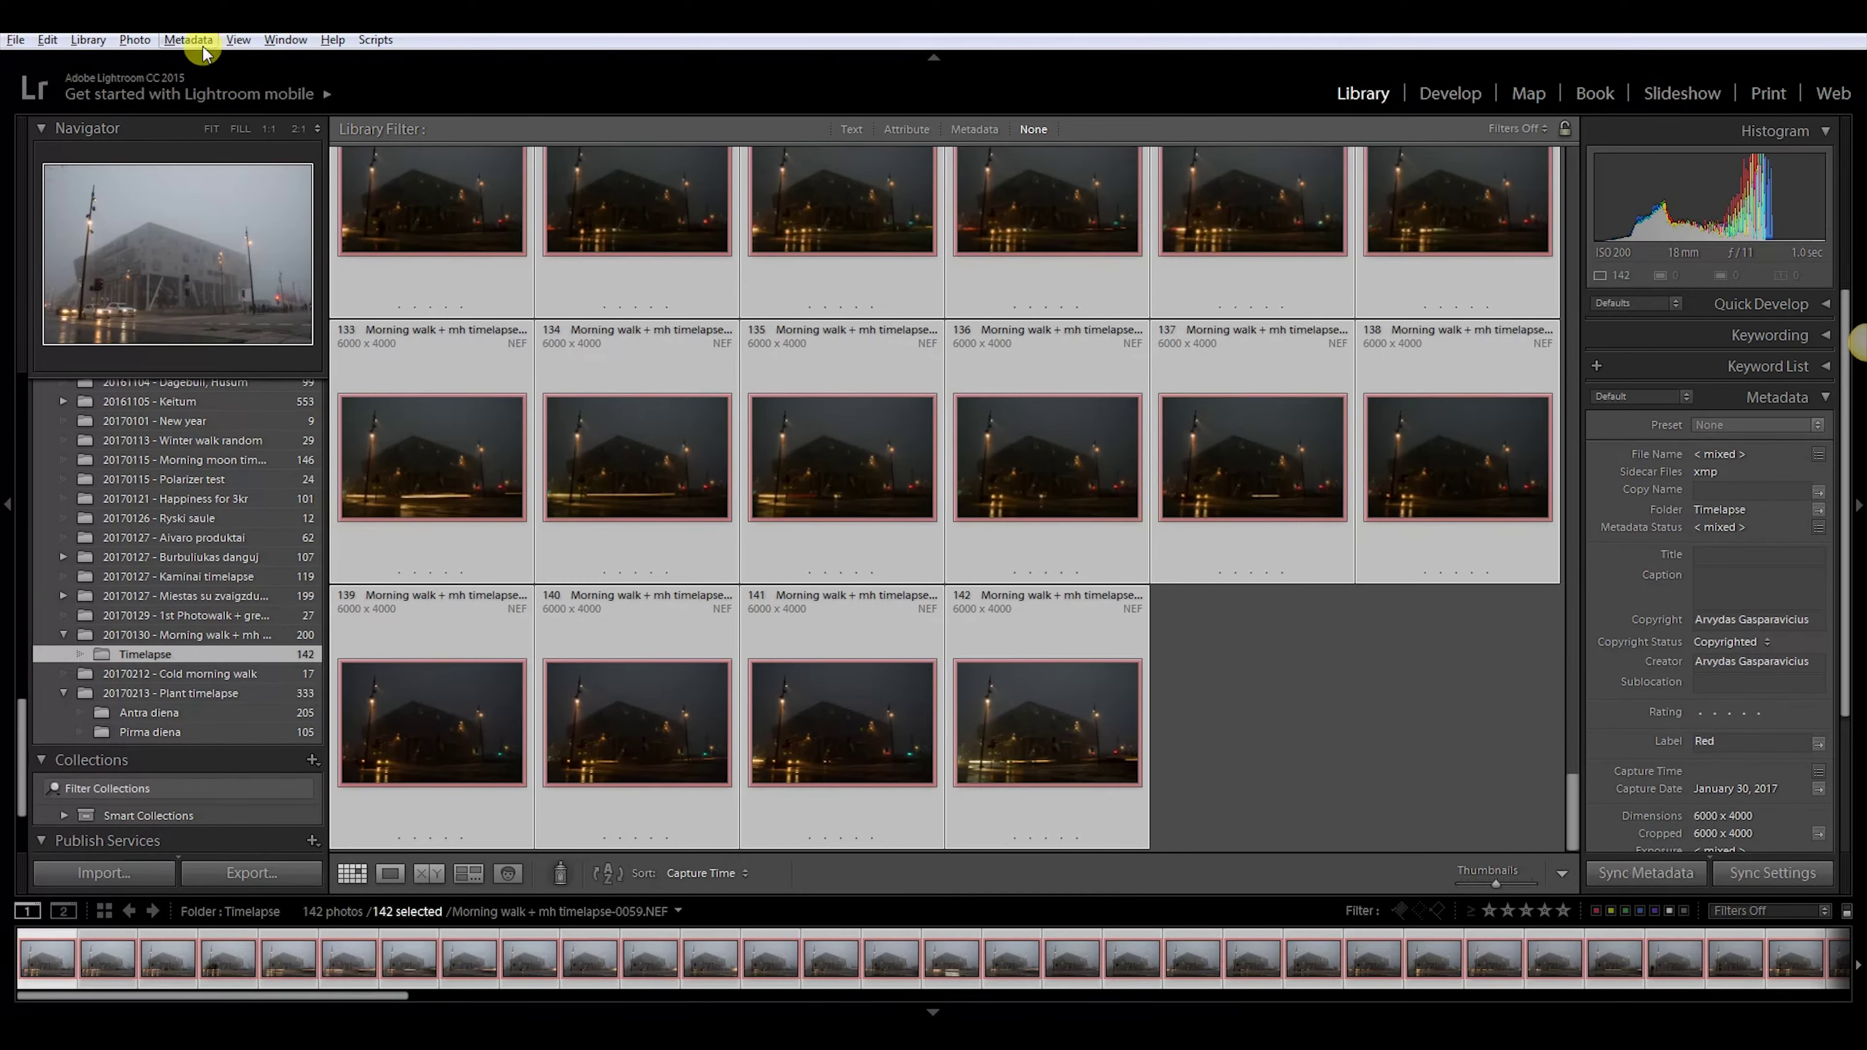
left_click(192, 41)
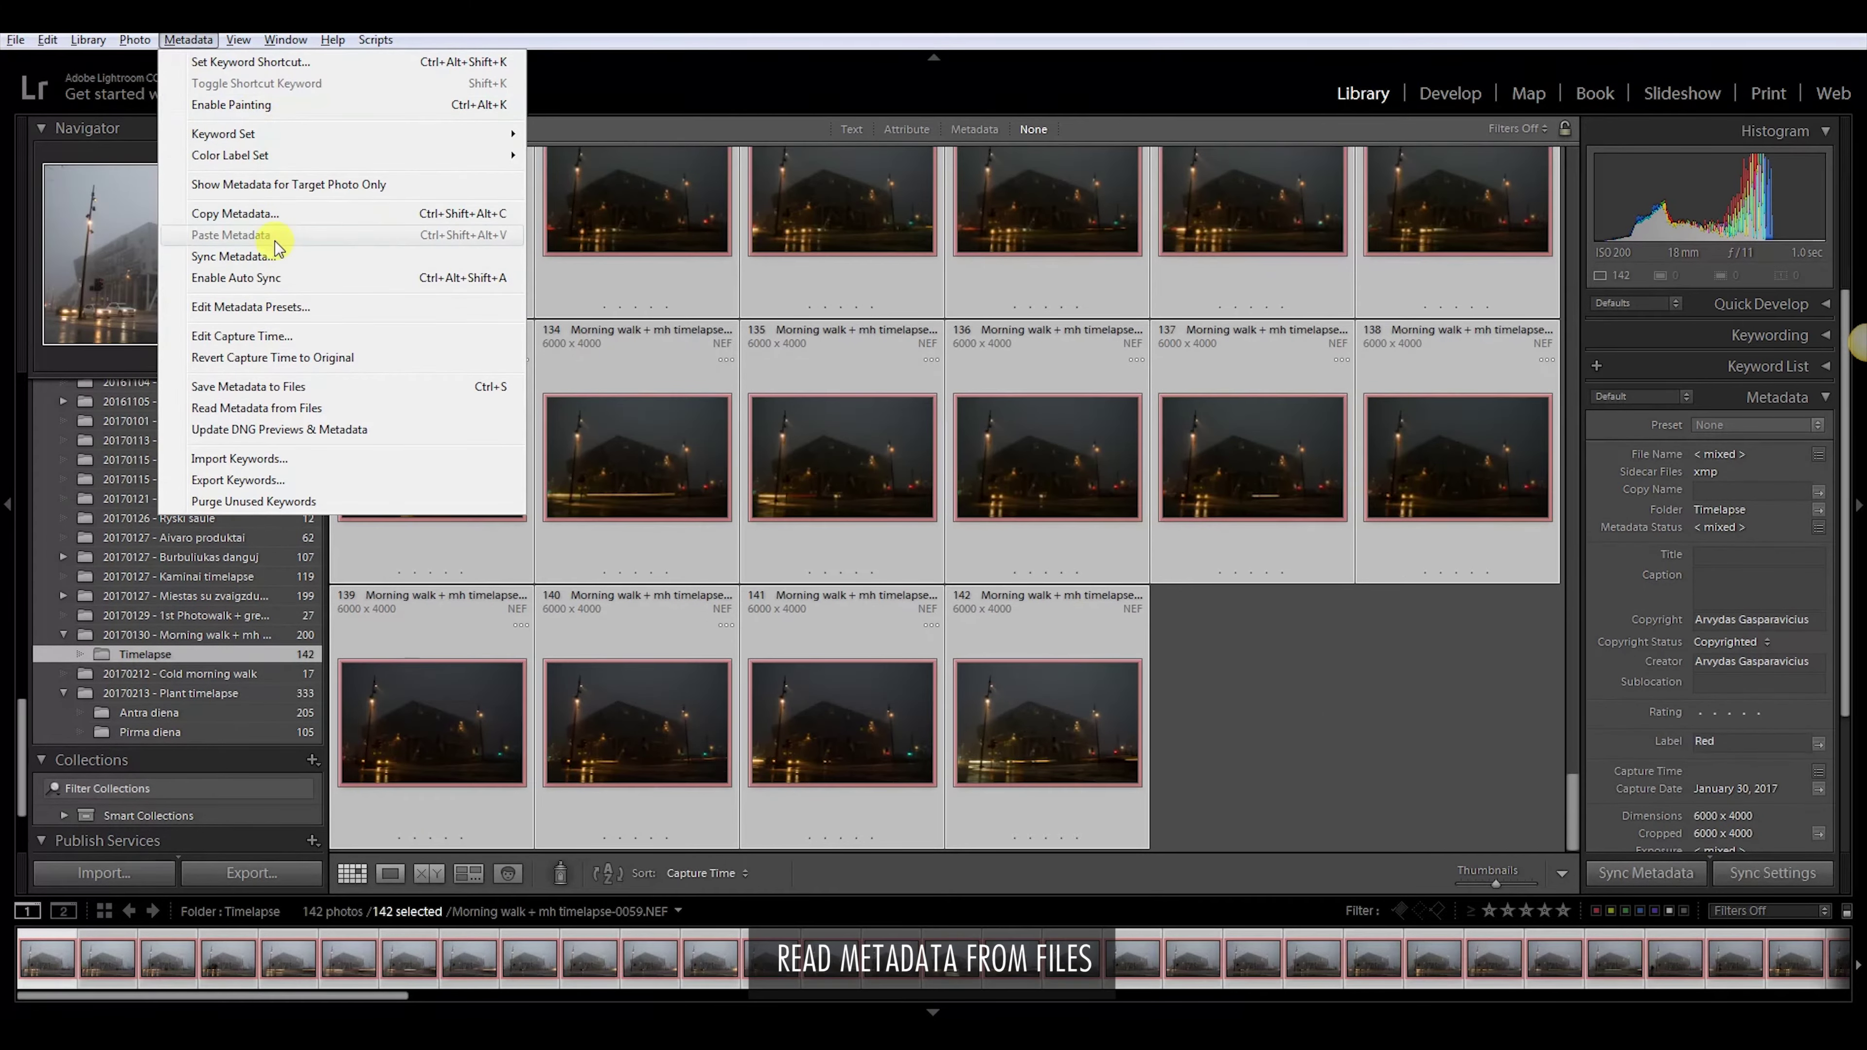
left_click(269, 409)
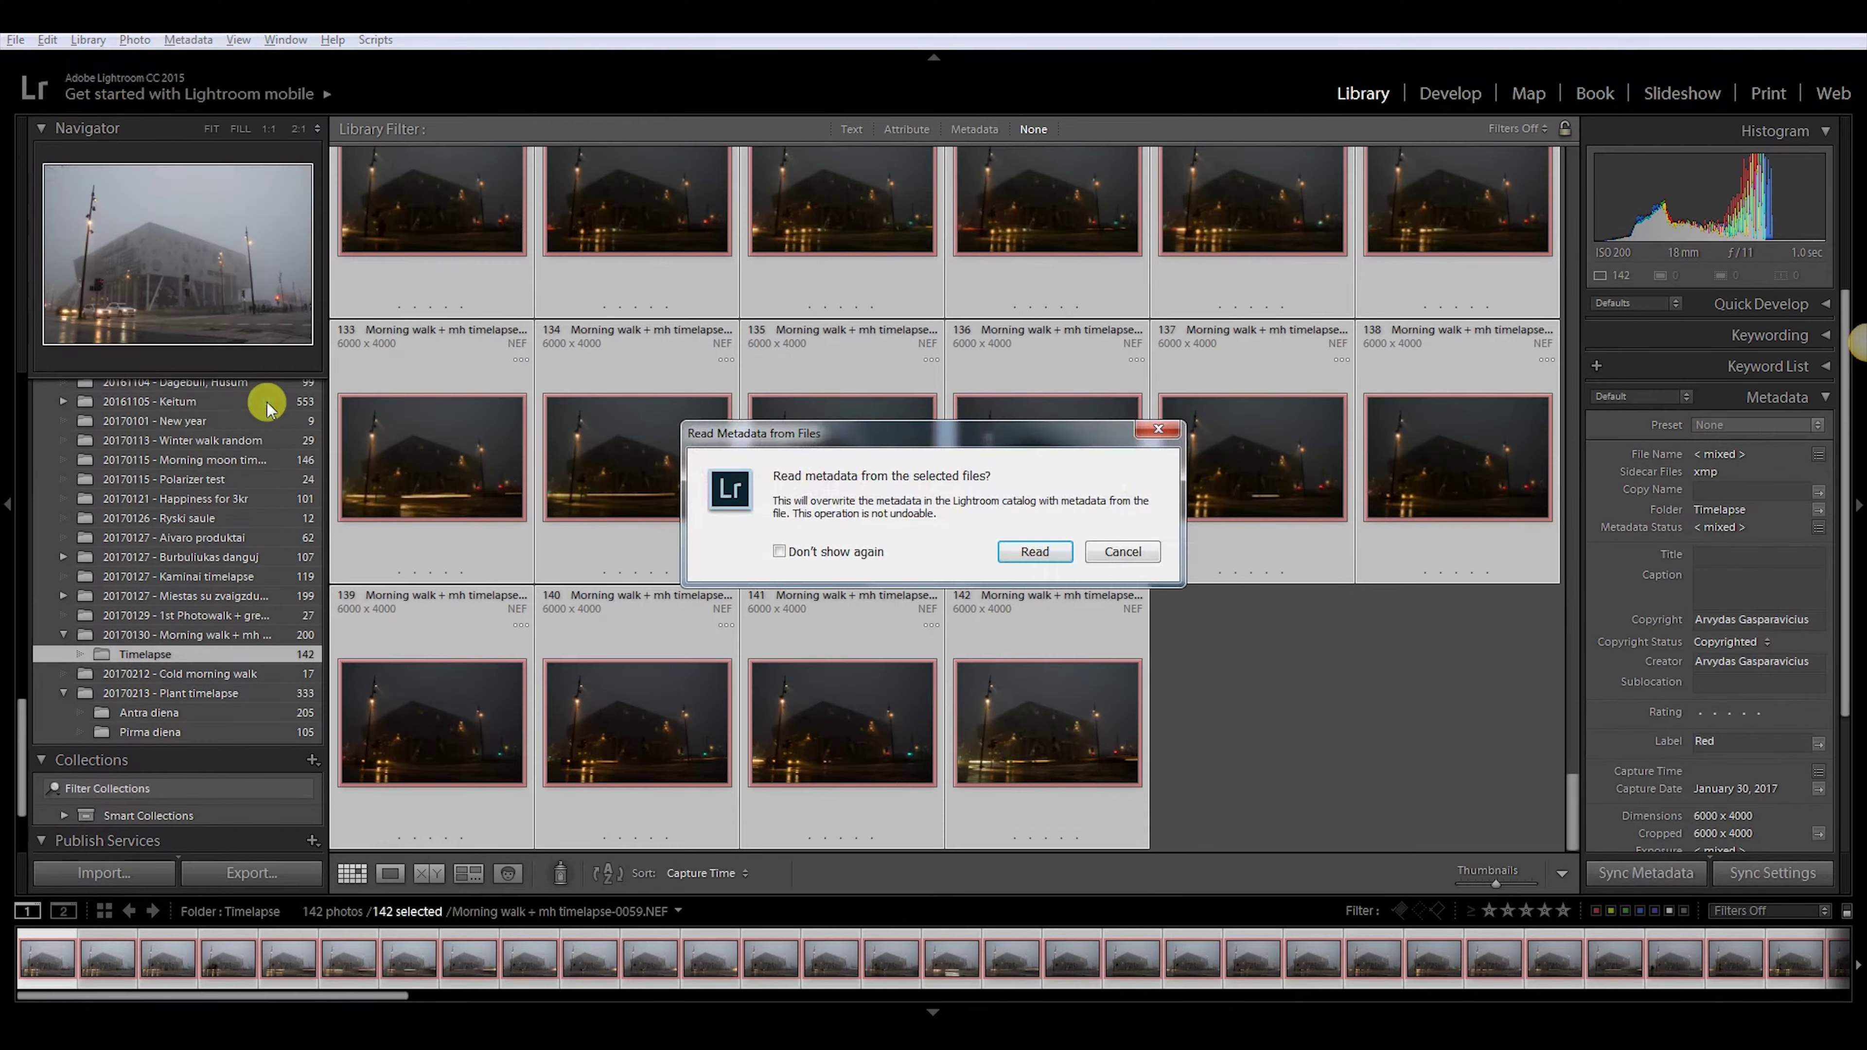
left_click(1047, 555)
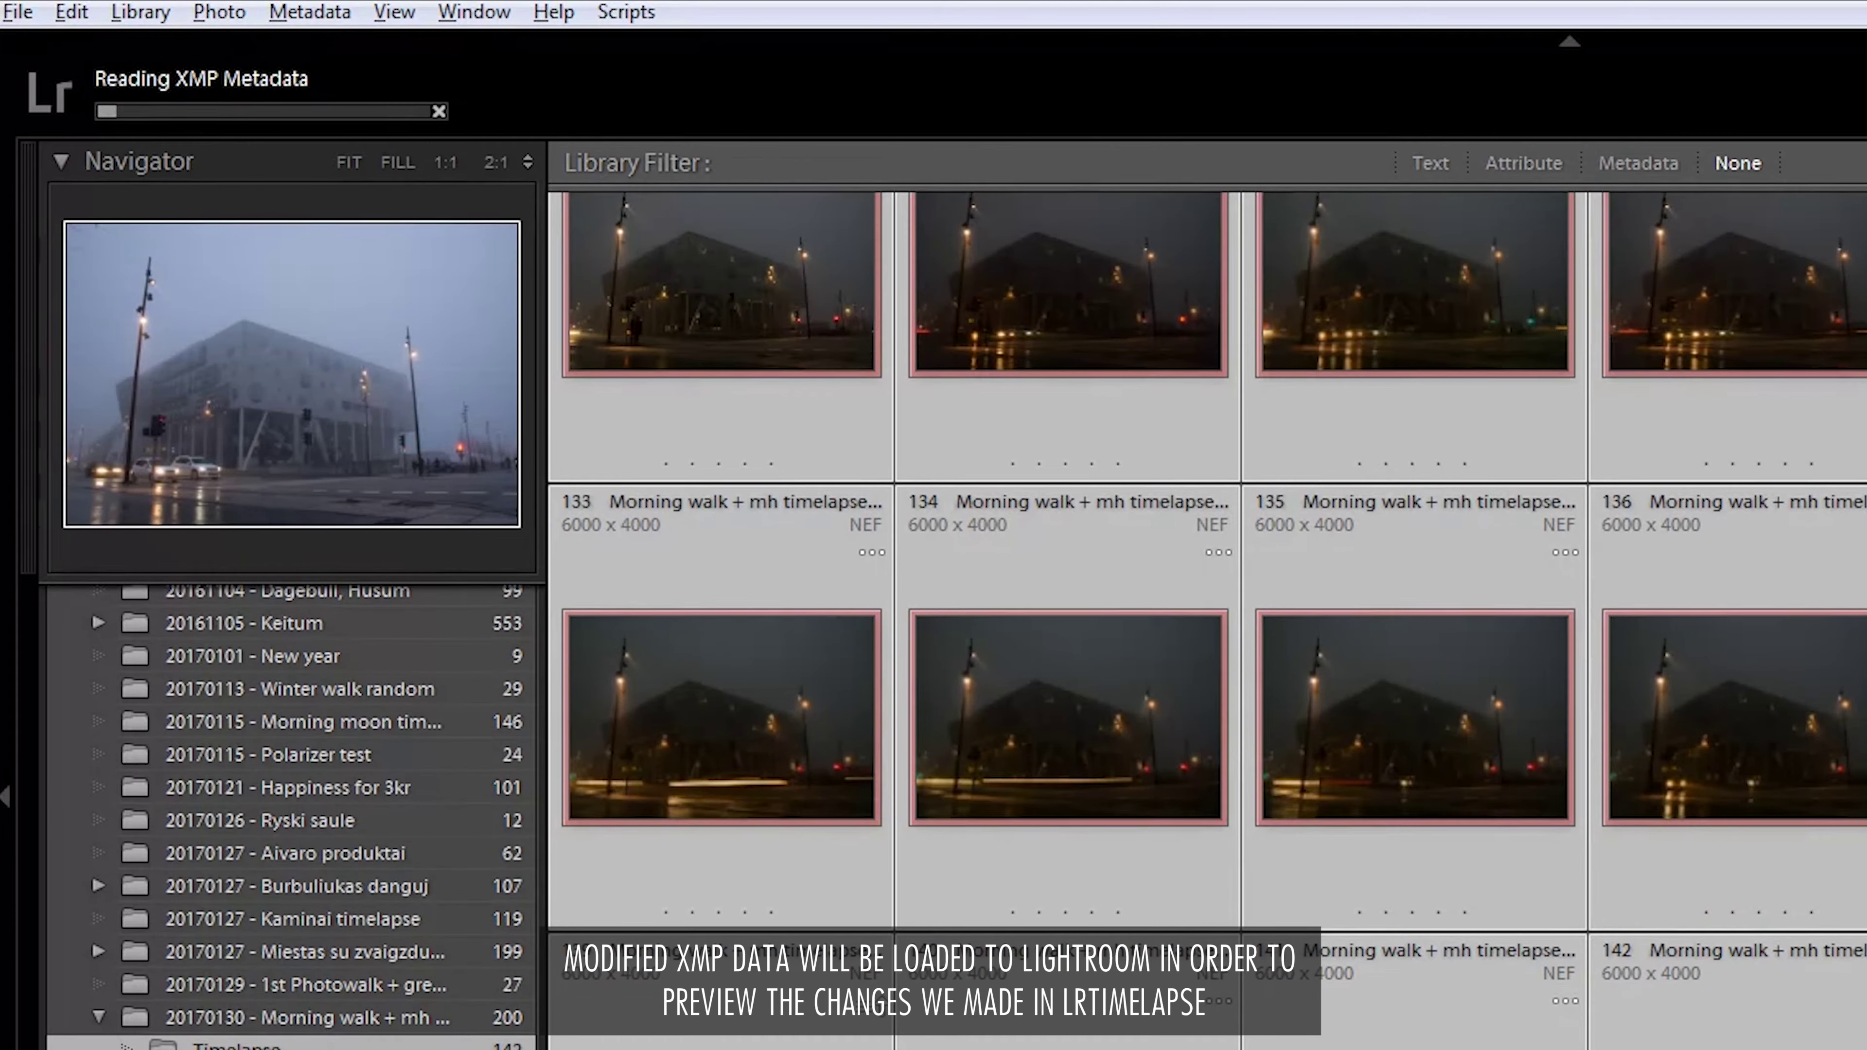
scroll(1452, 407, "up", 15)
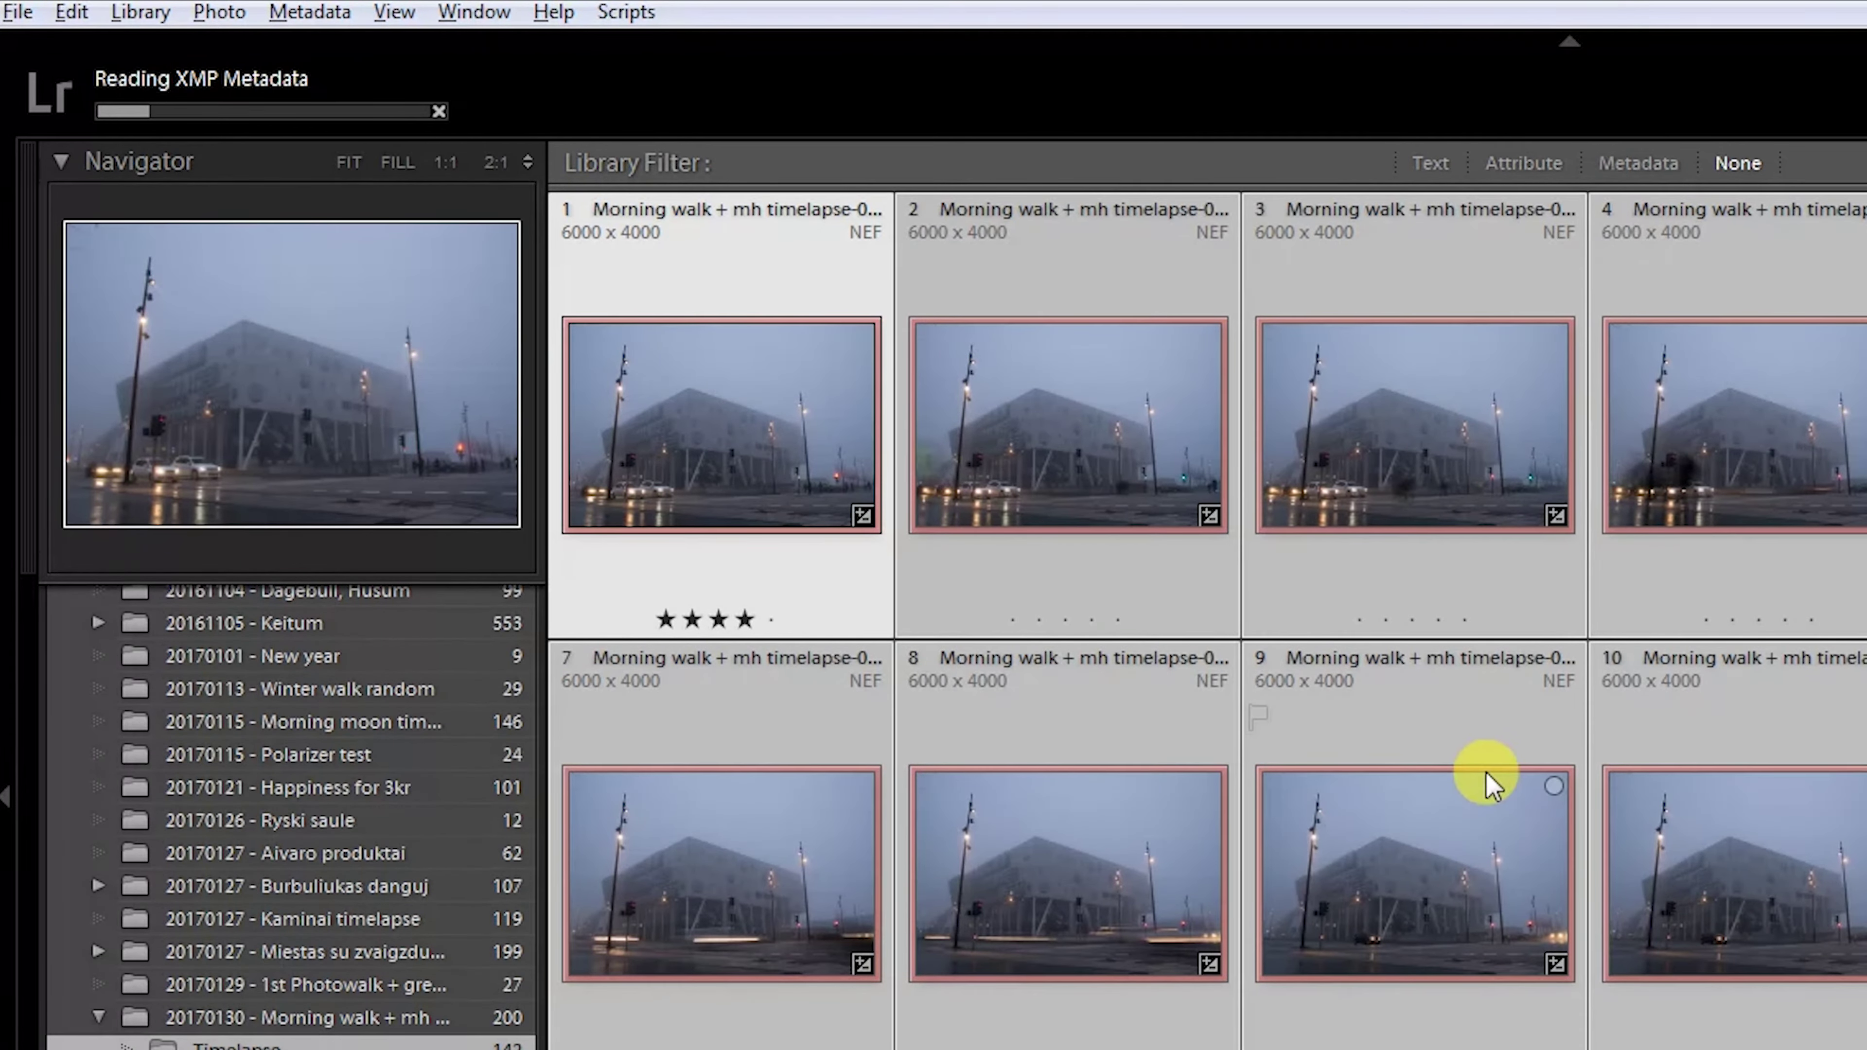
scroll(1485, 771, "down", 5)
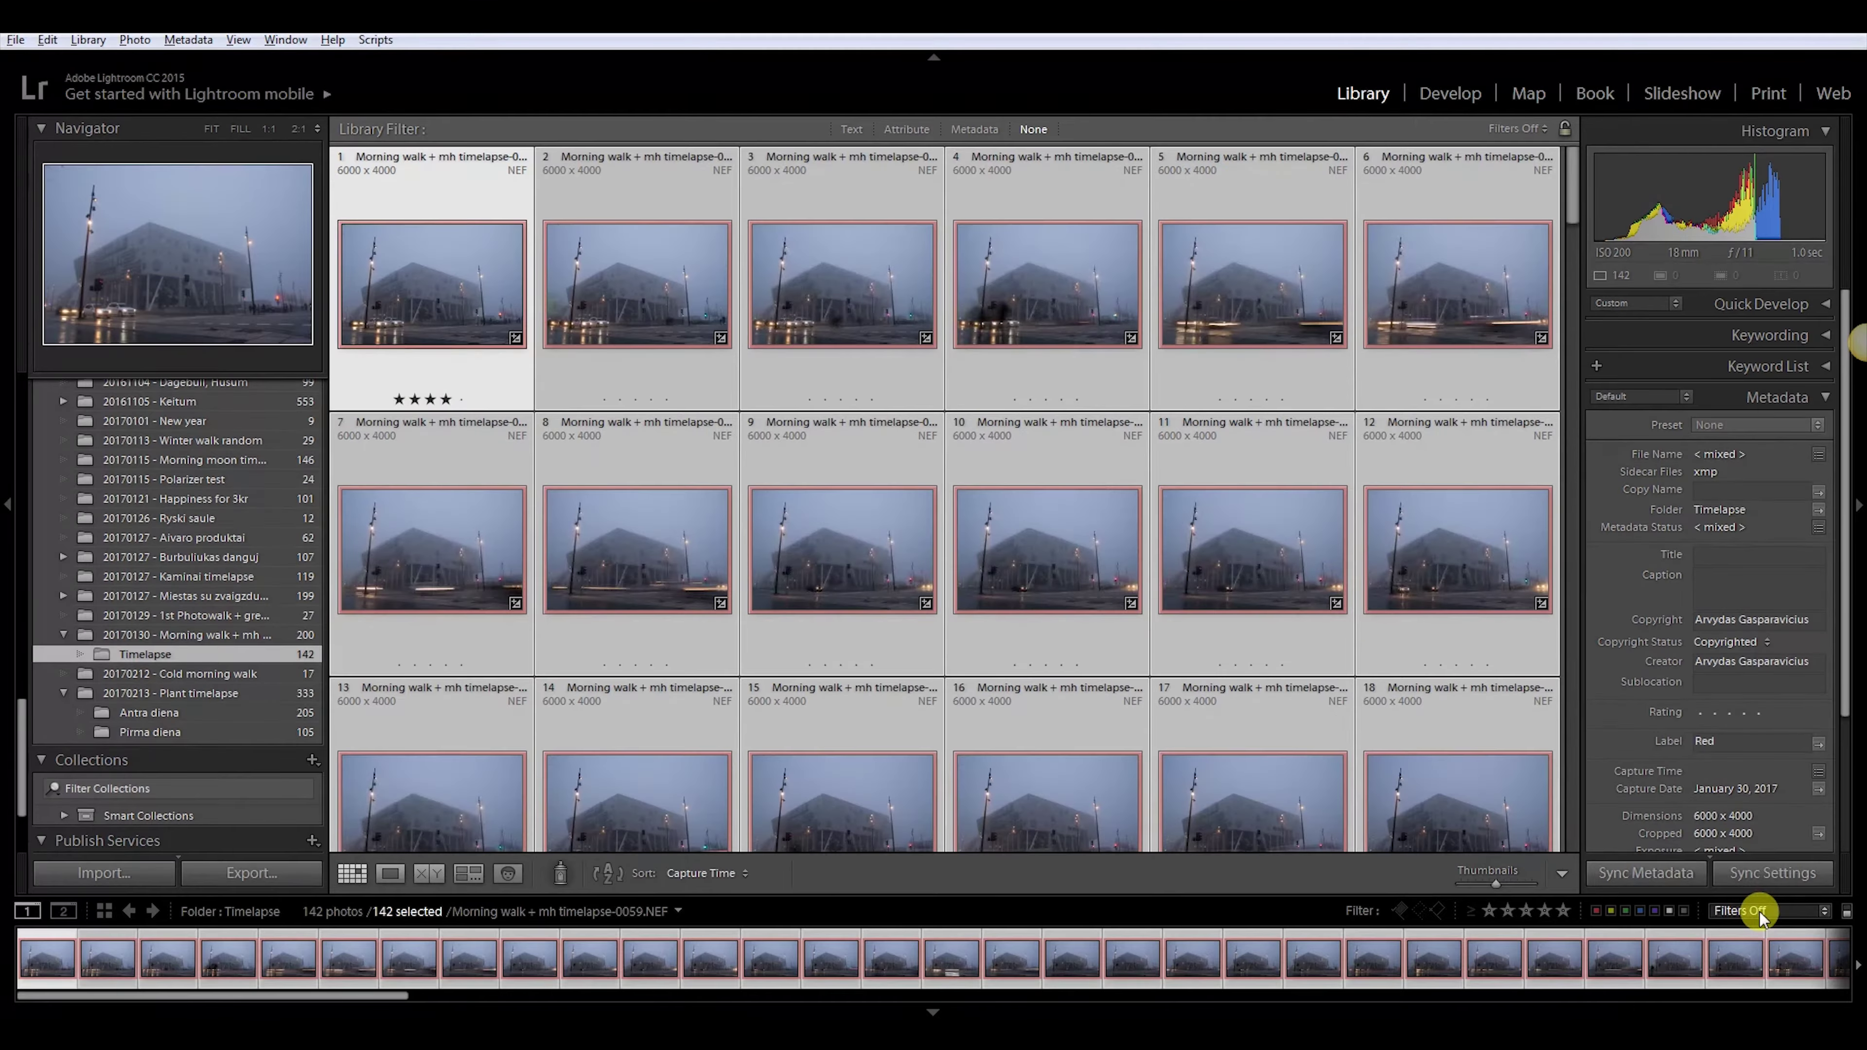
left_click(1768, 911)
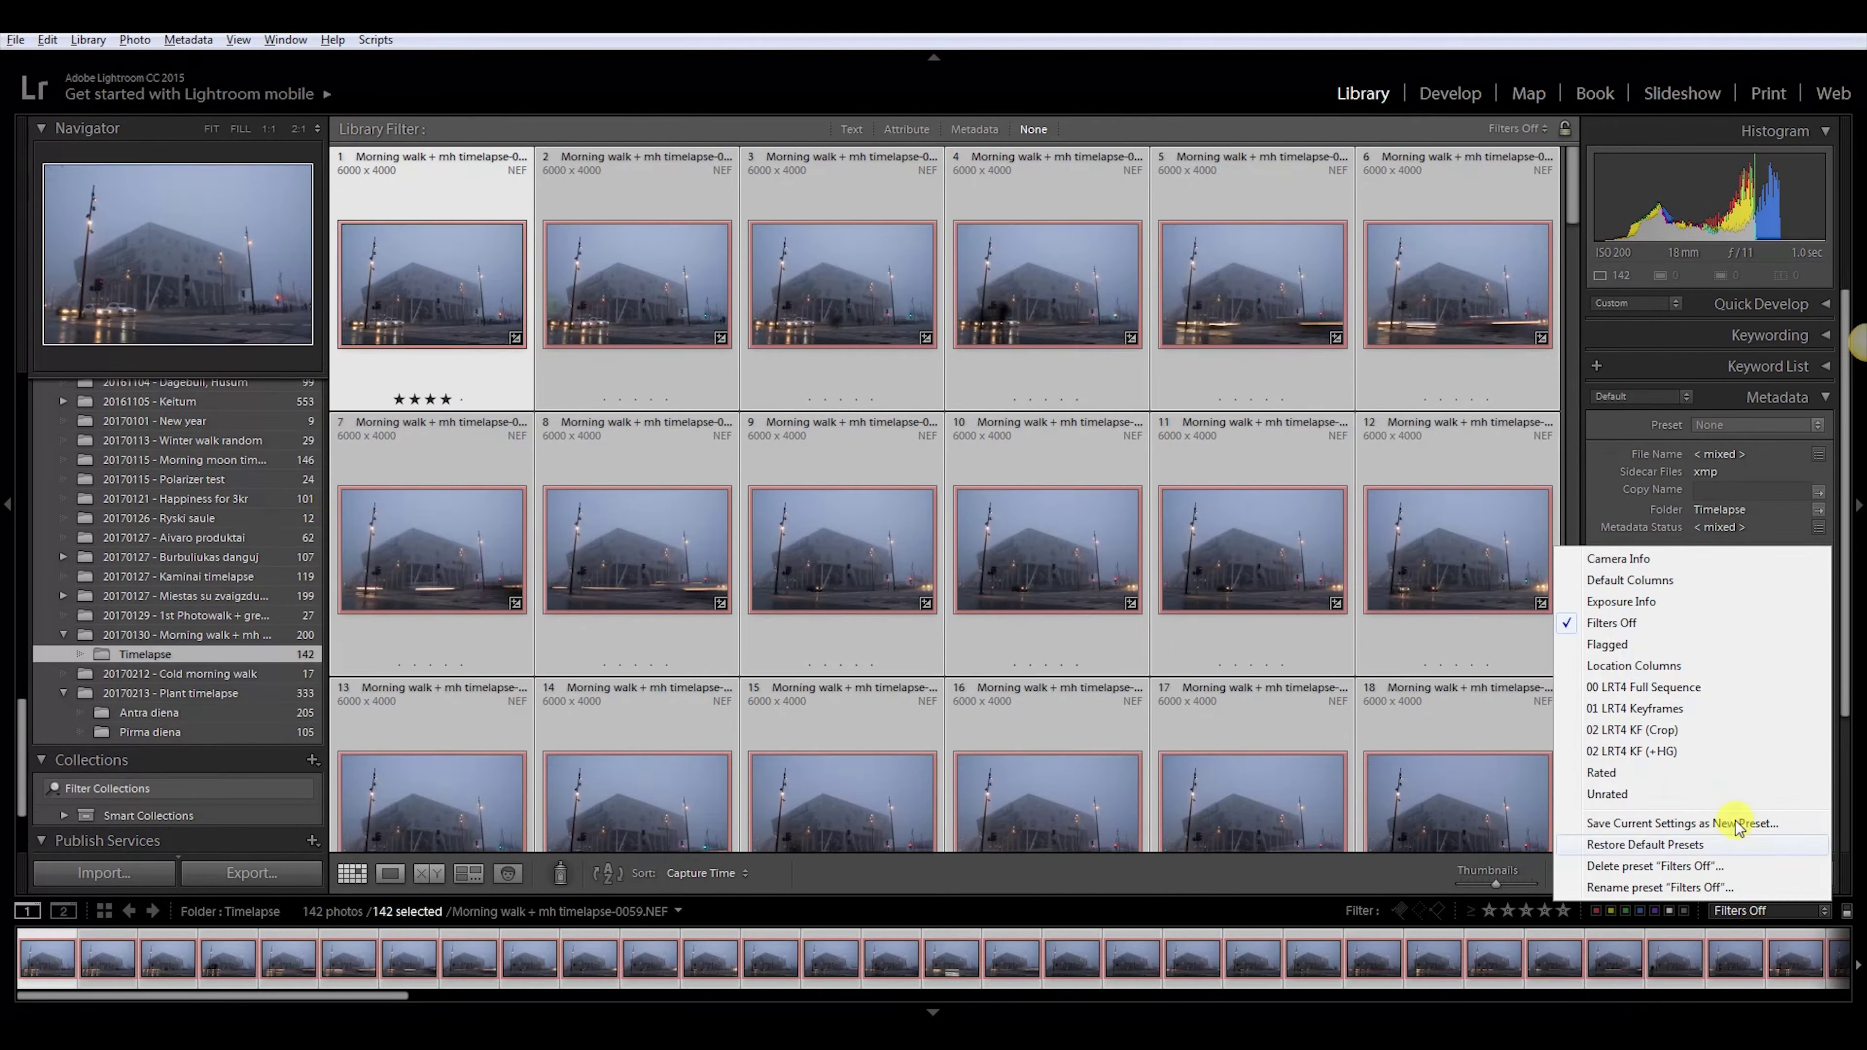
Filter the grid to the LRTimelapse keyframes and open the first one in Develop
left_click(1674, 710)
left_click(419, 283)
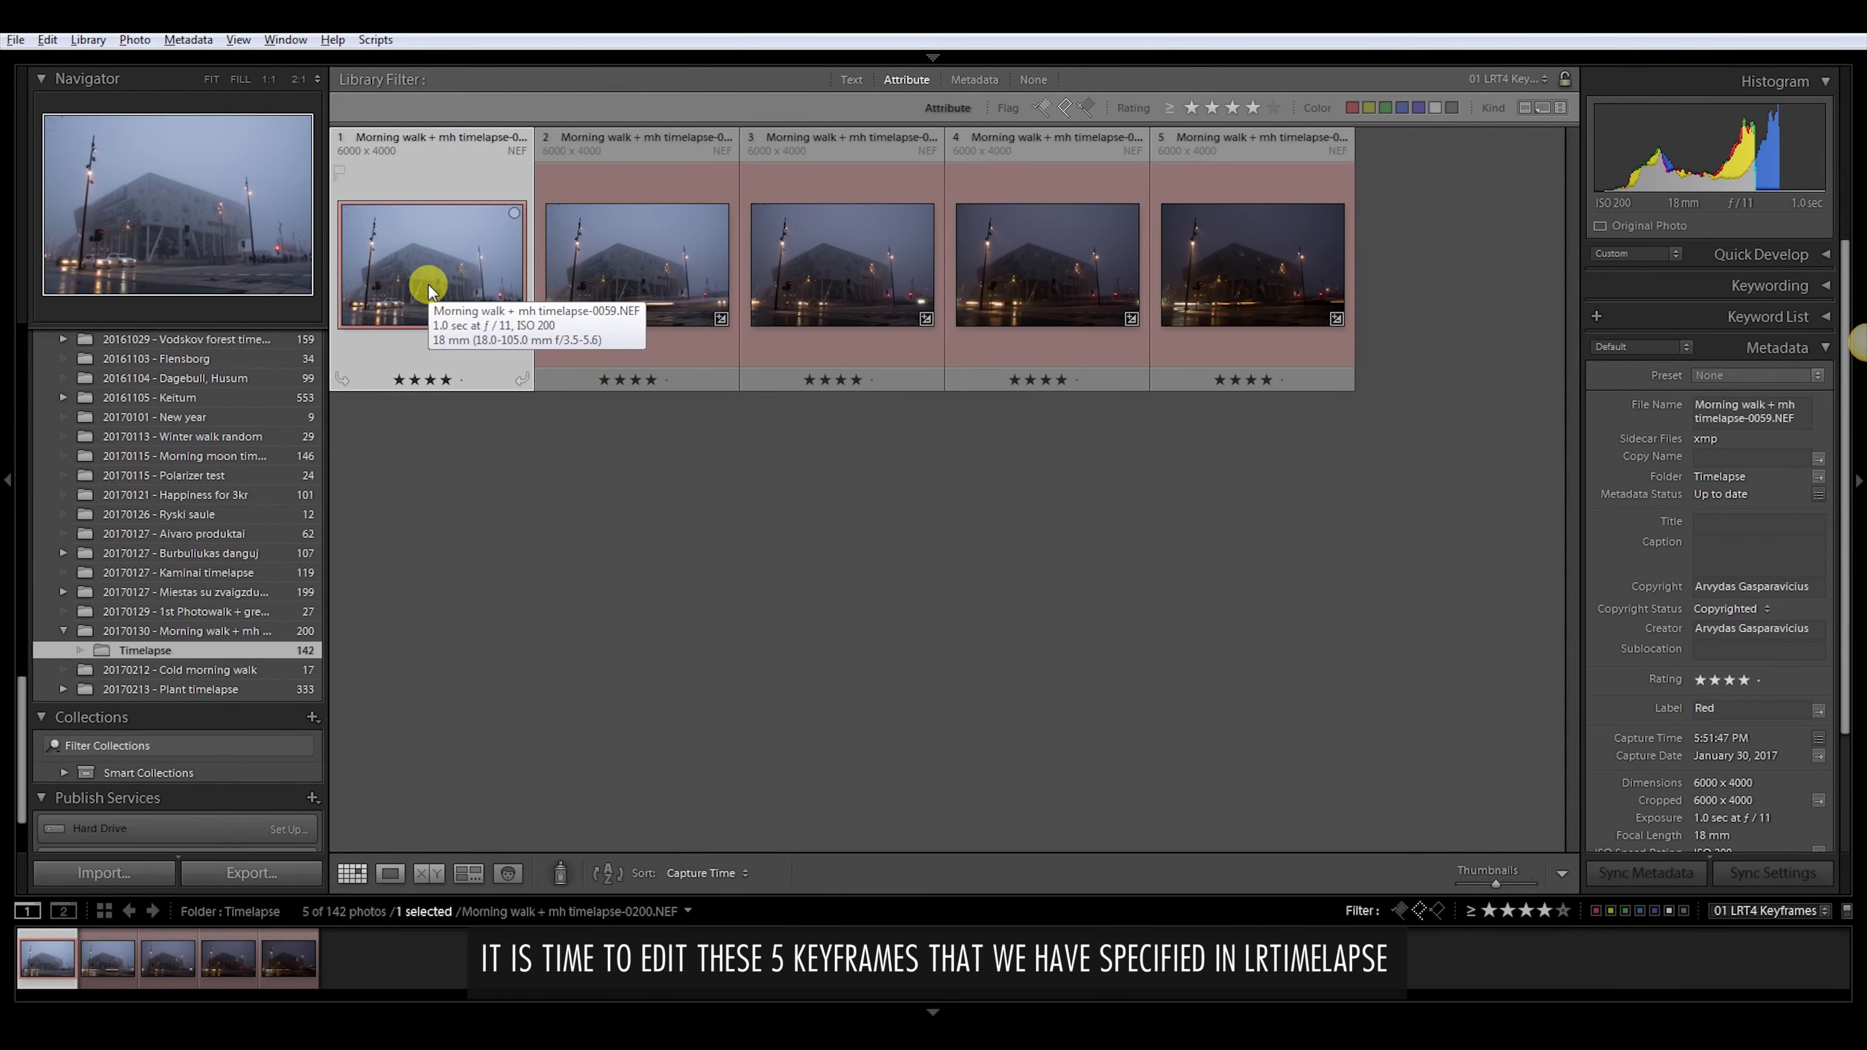
double_click(429, 291)
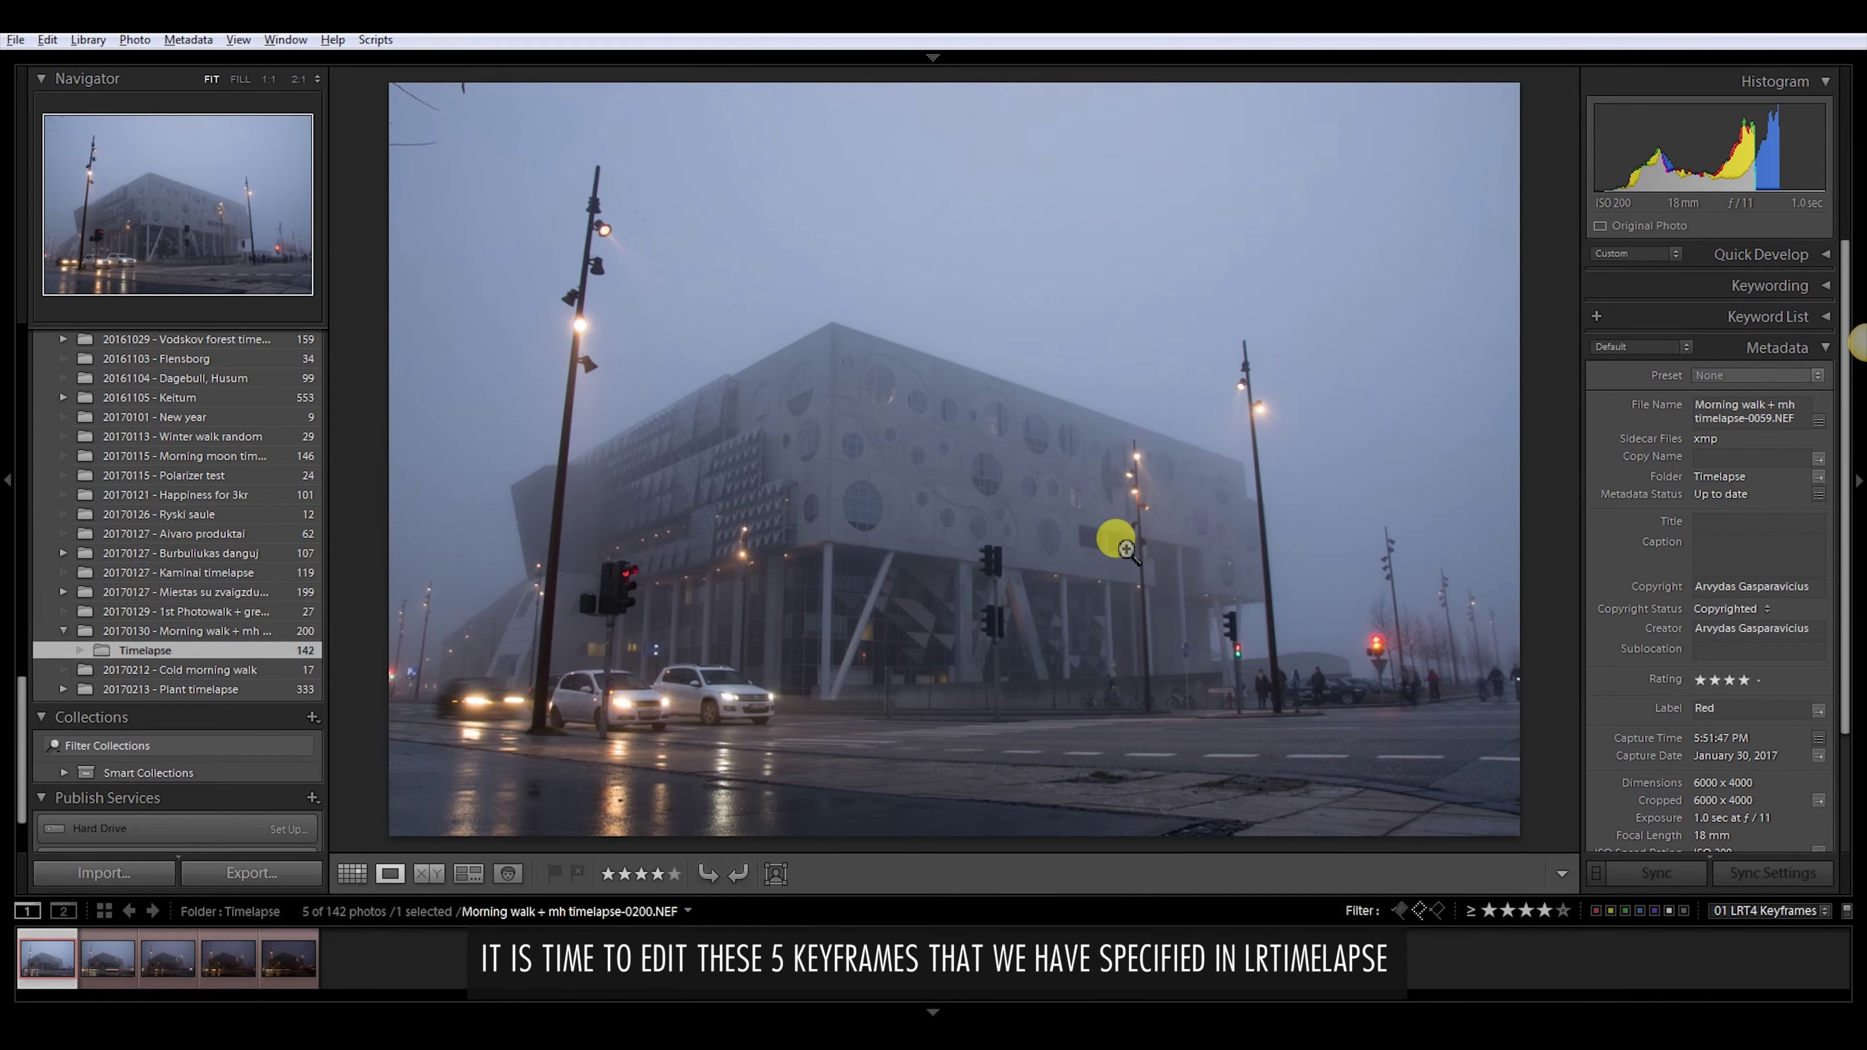
key("d")
left_click(1036, 58)
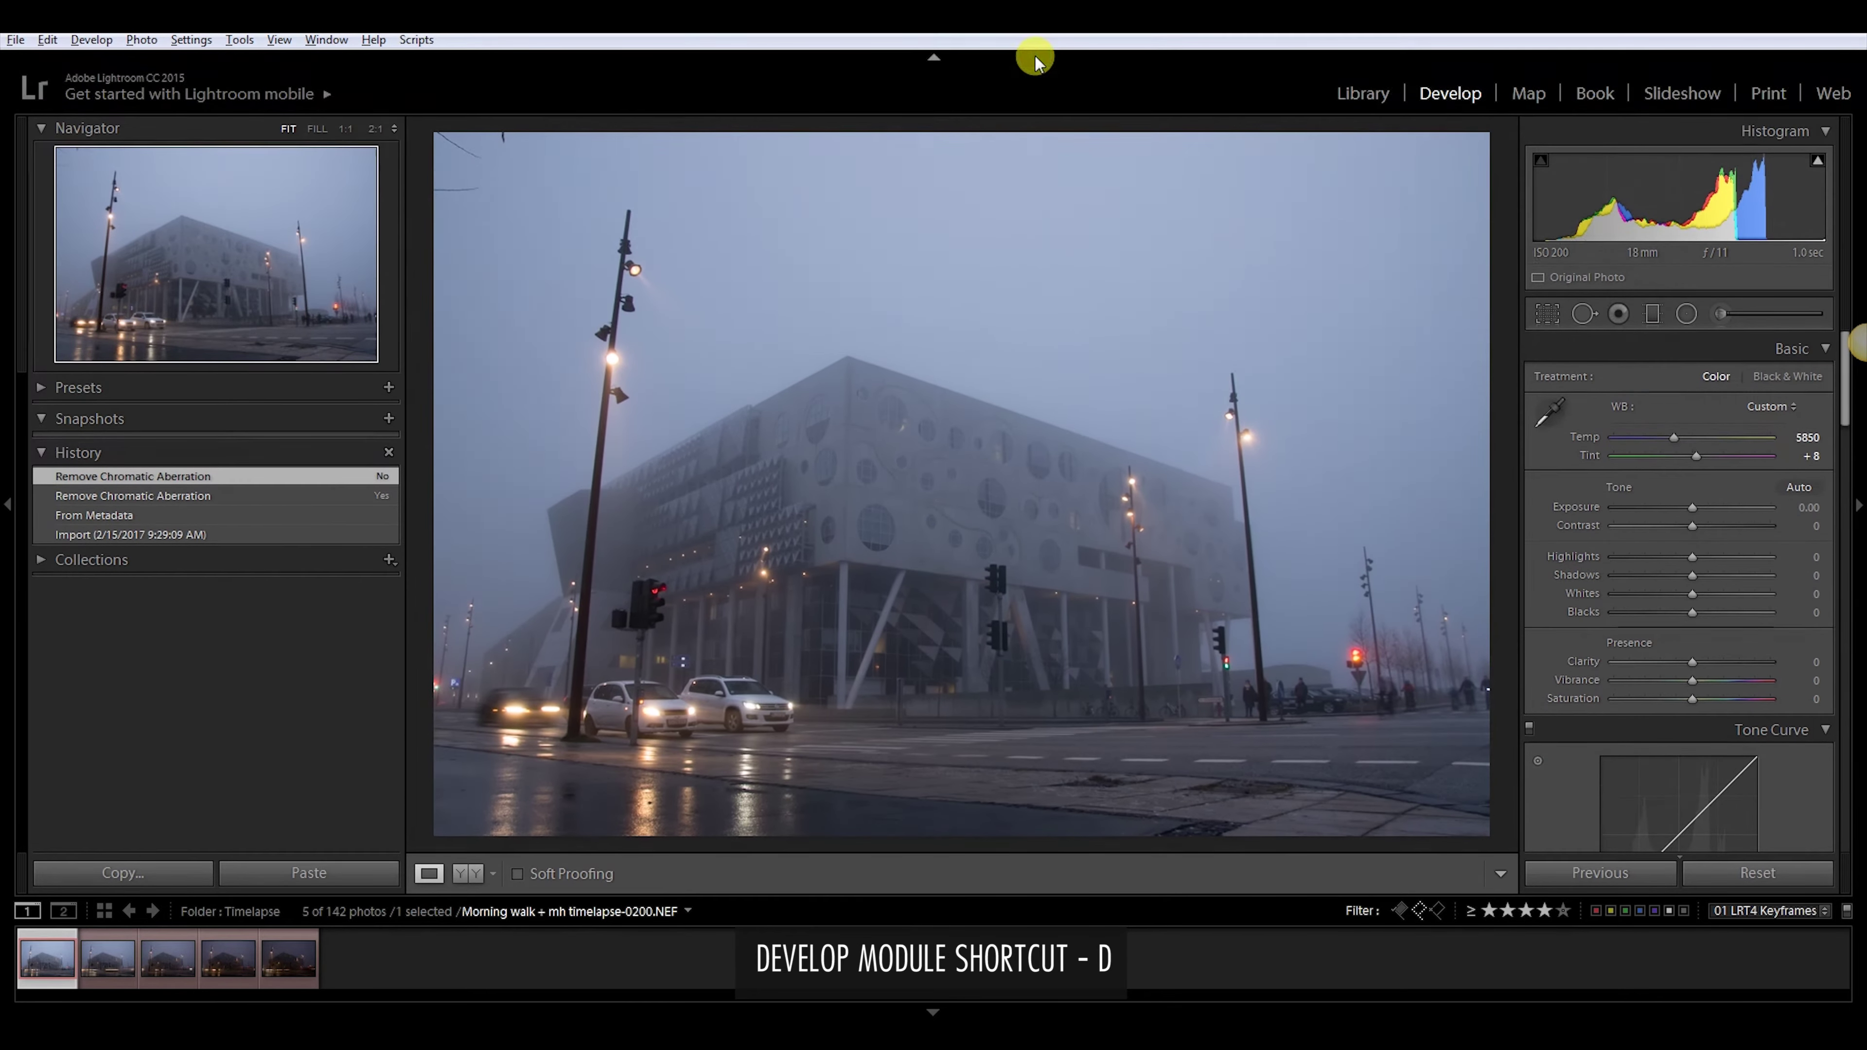
Crop the first keyframe to 16 x 9 with the building positioned in frame
left_click(1549, 315)
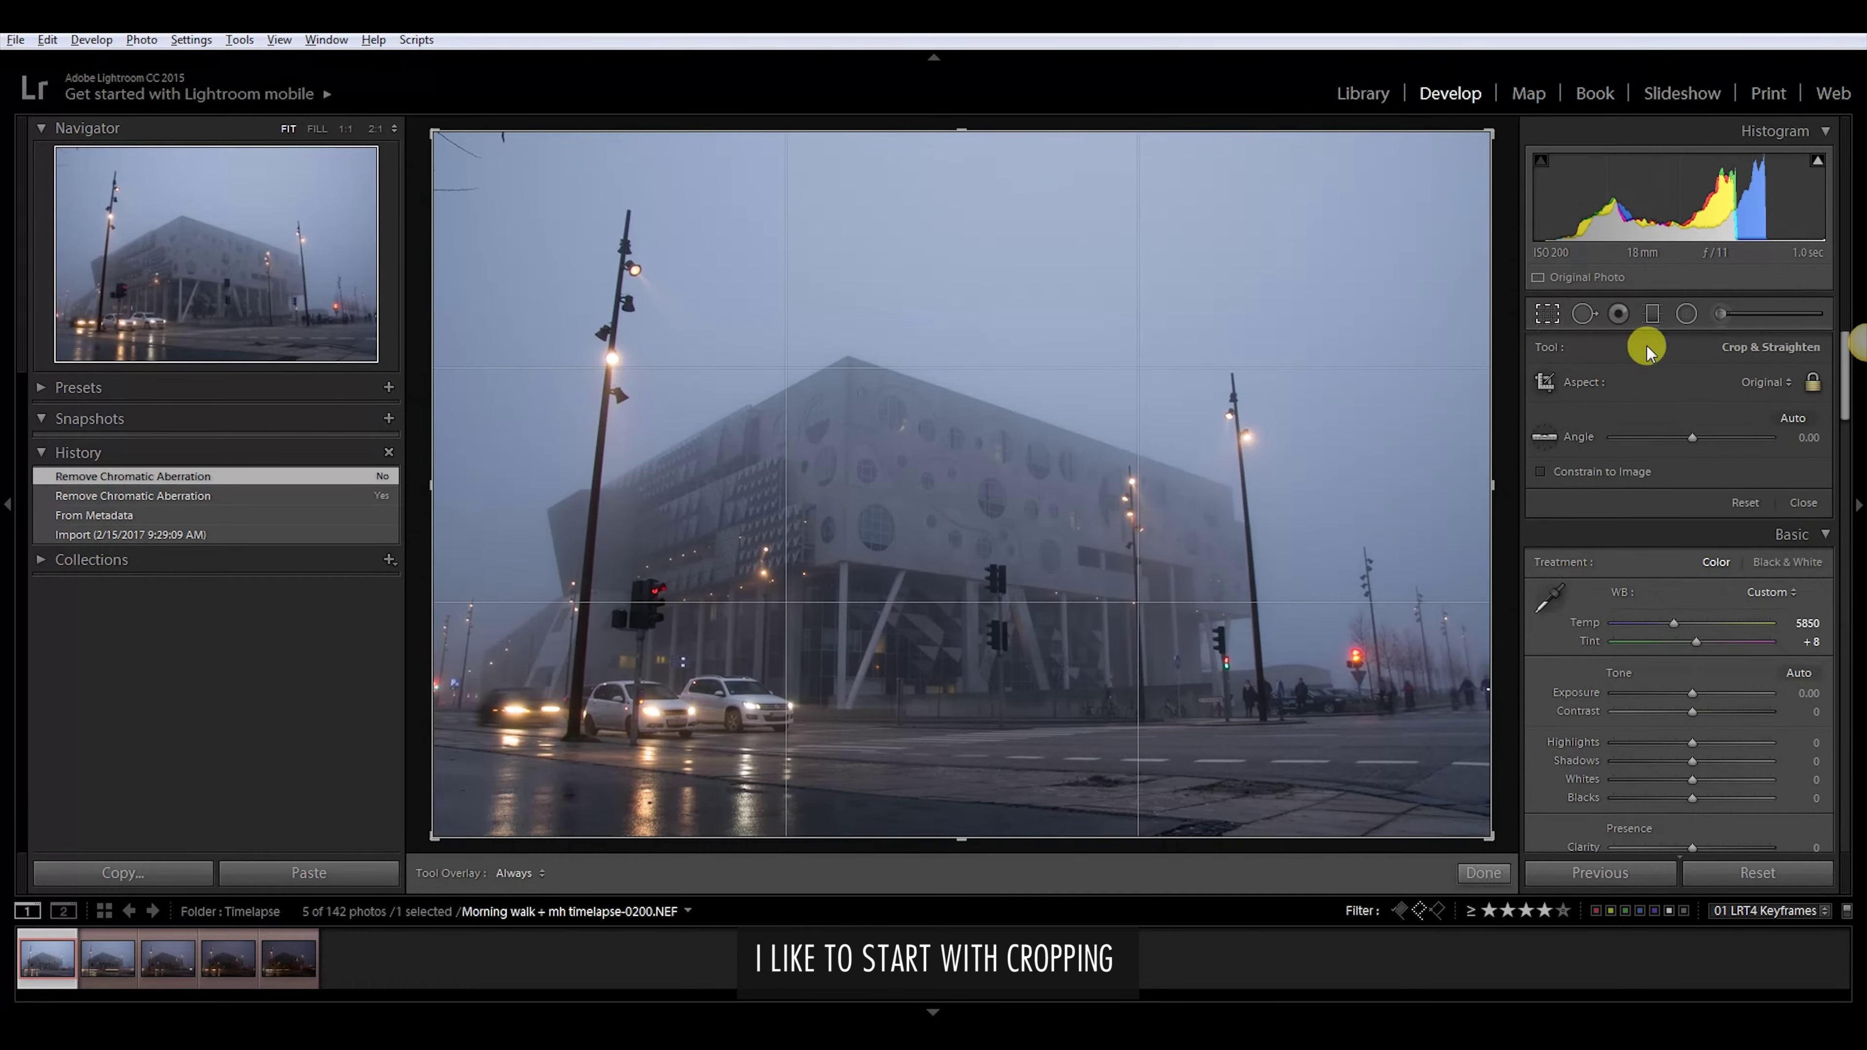
left_click(1767, 383)
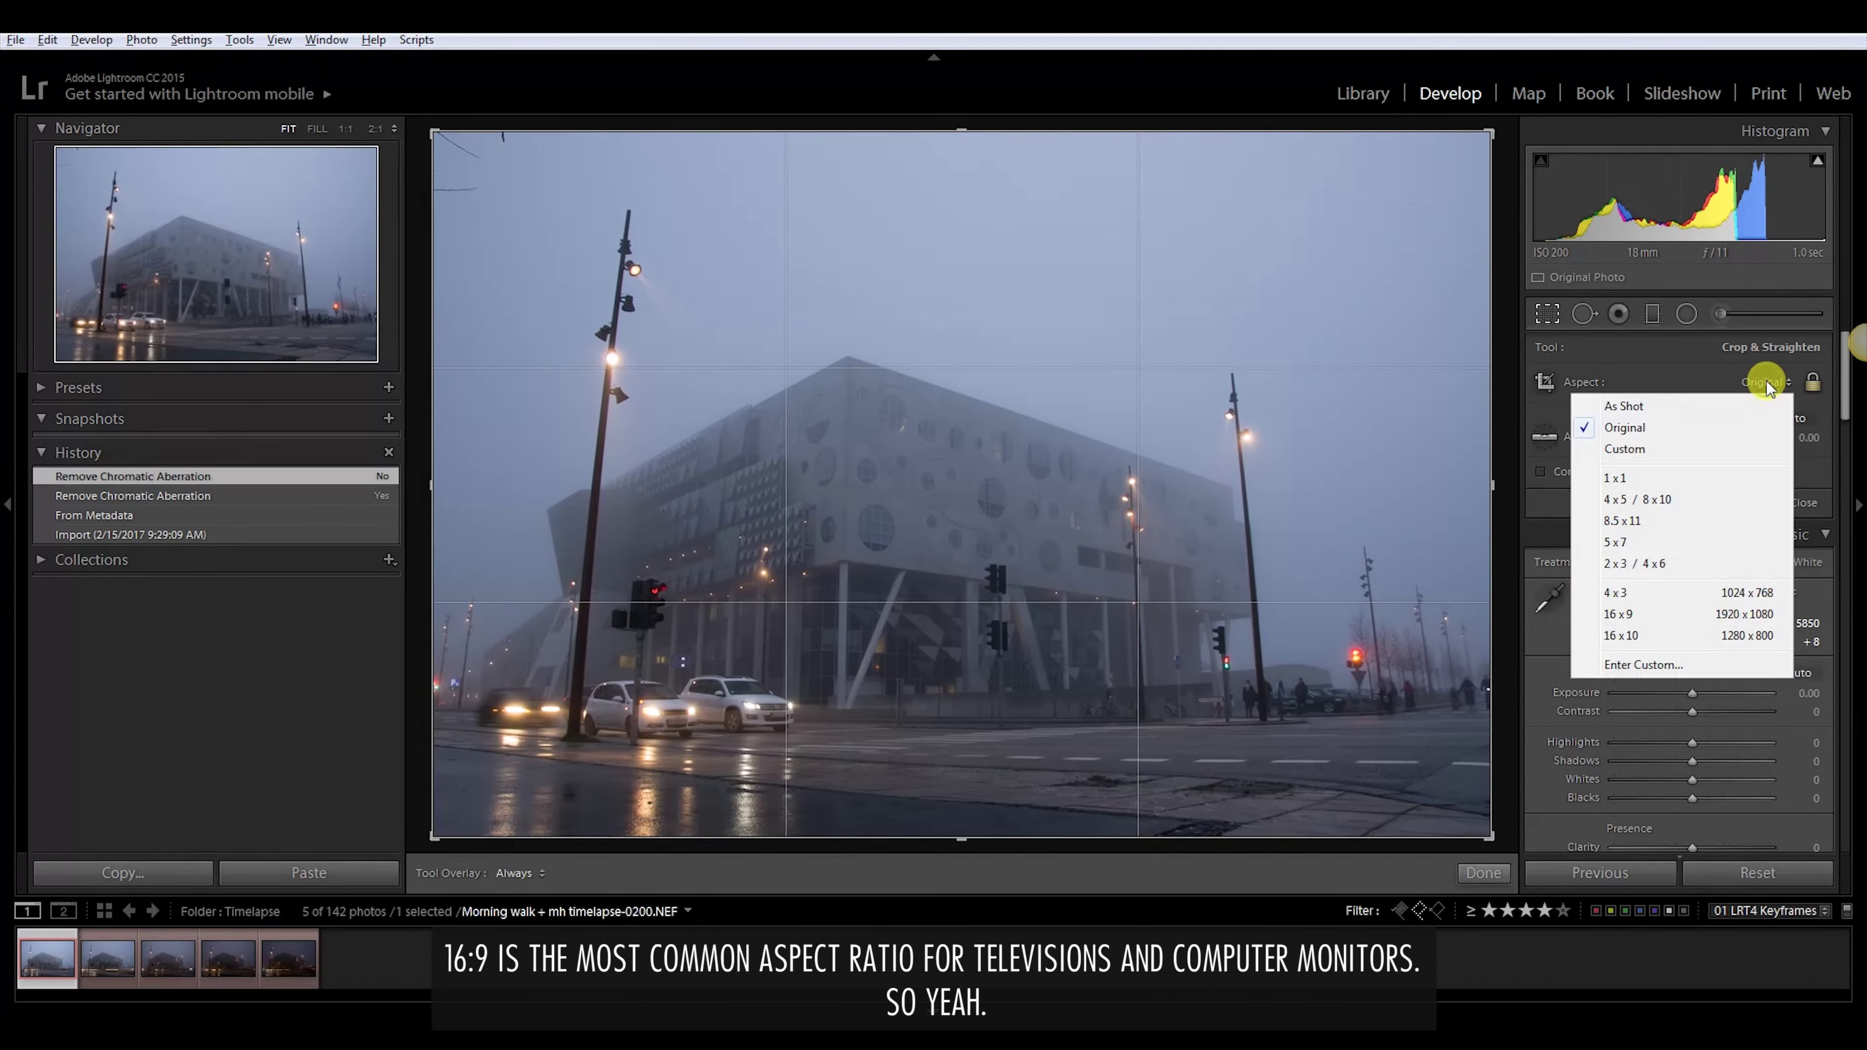
left_click(1676, 616)
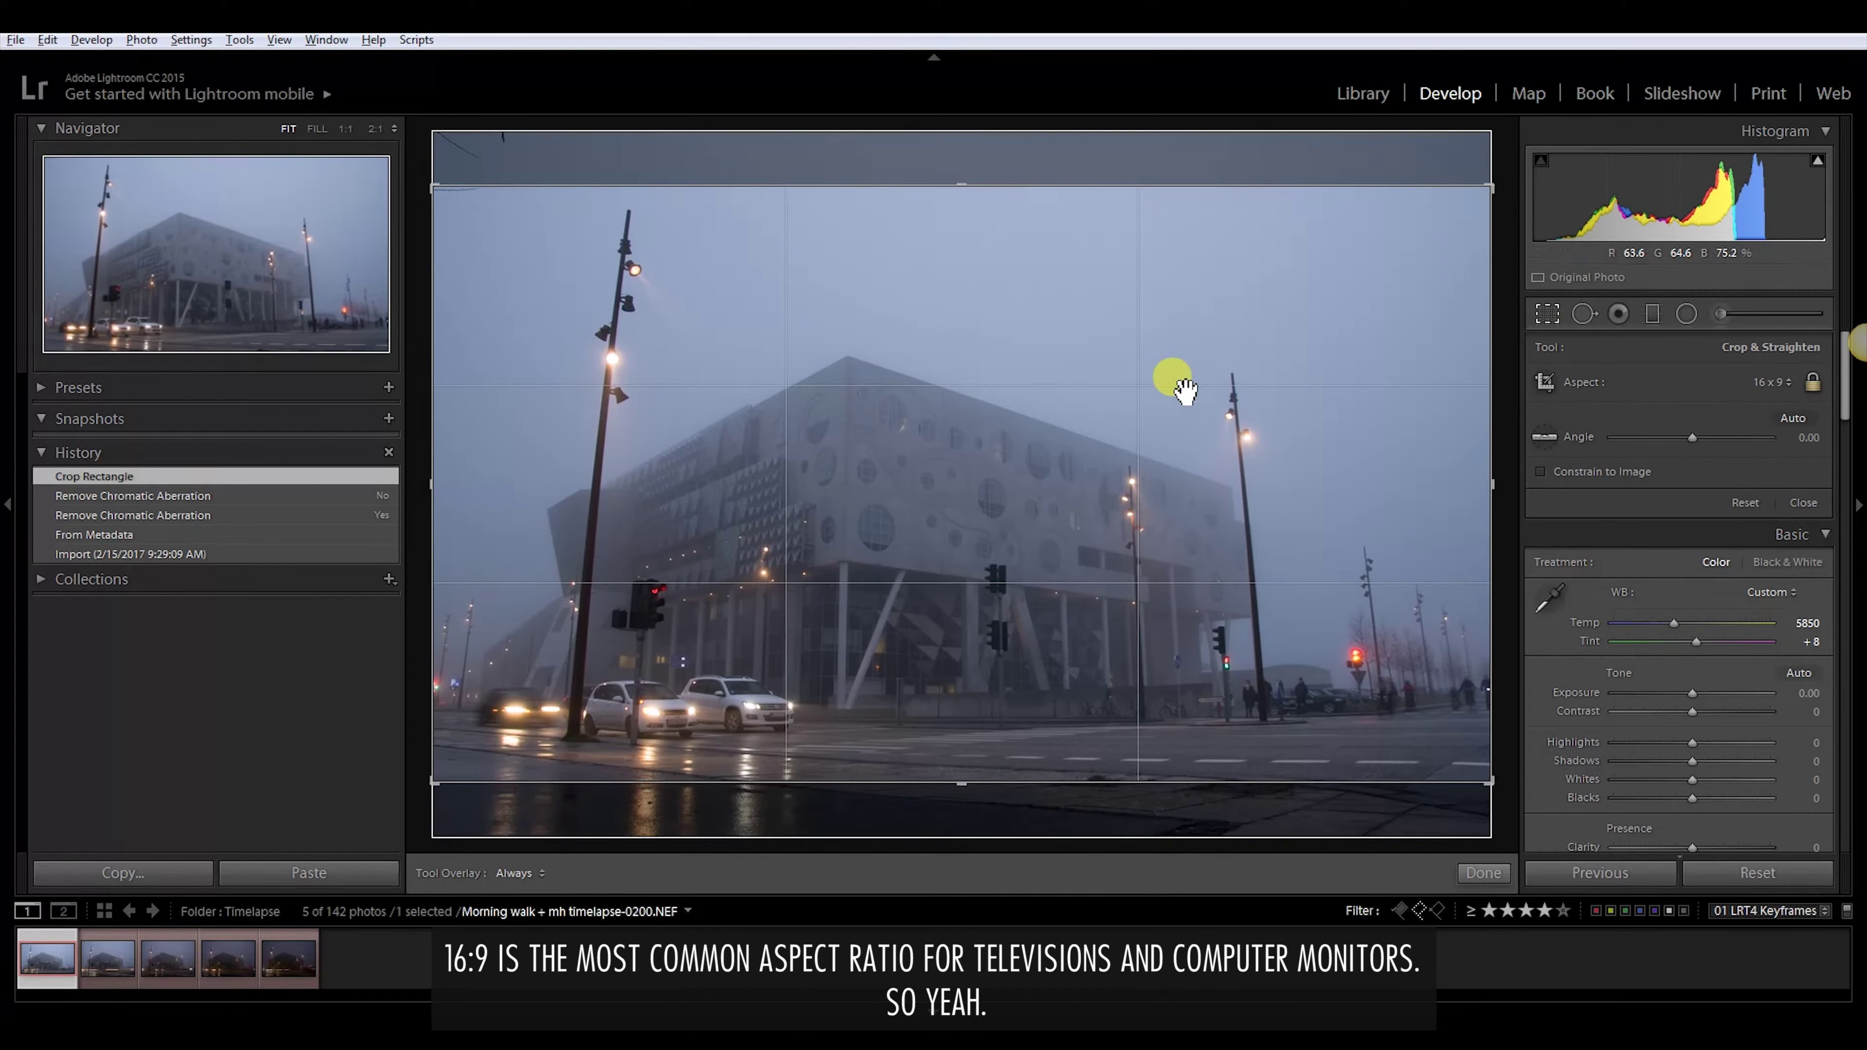
mouse_move(1191, 440)
left_mouse_down()
mouse_move(1155, 312)
mouse_move(1155, 430)
mouse_move(884, 405)
left_mouse_up()
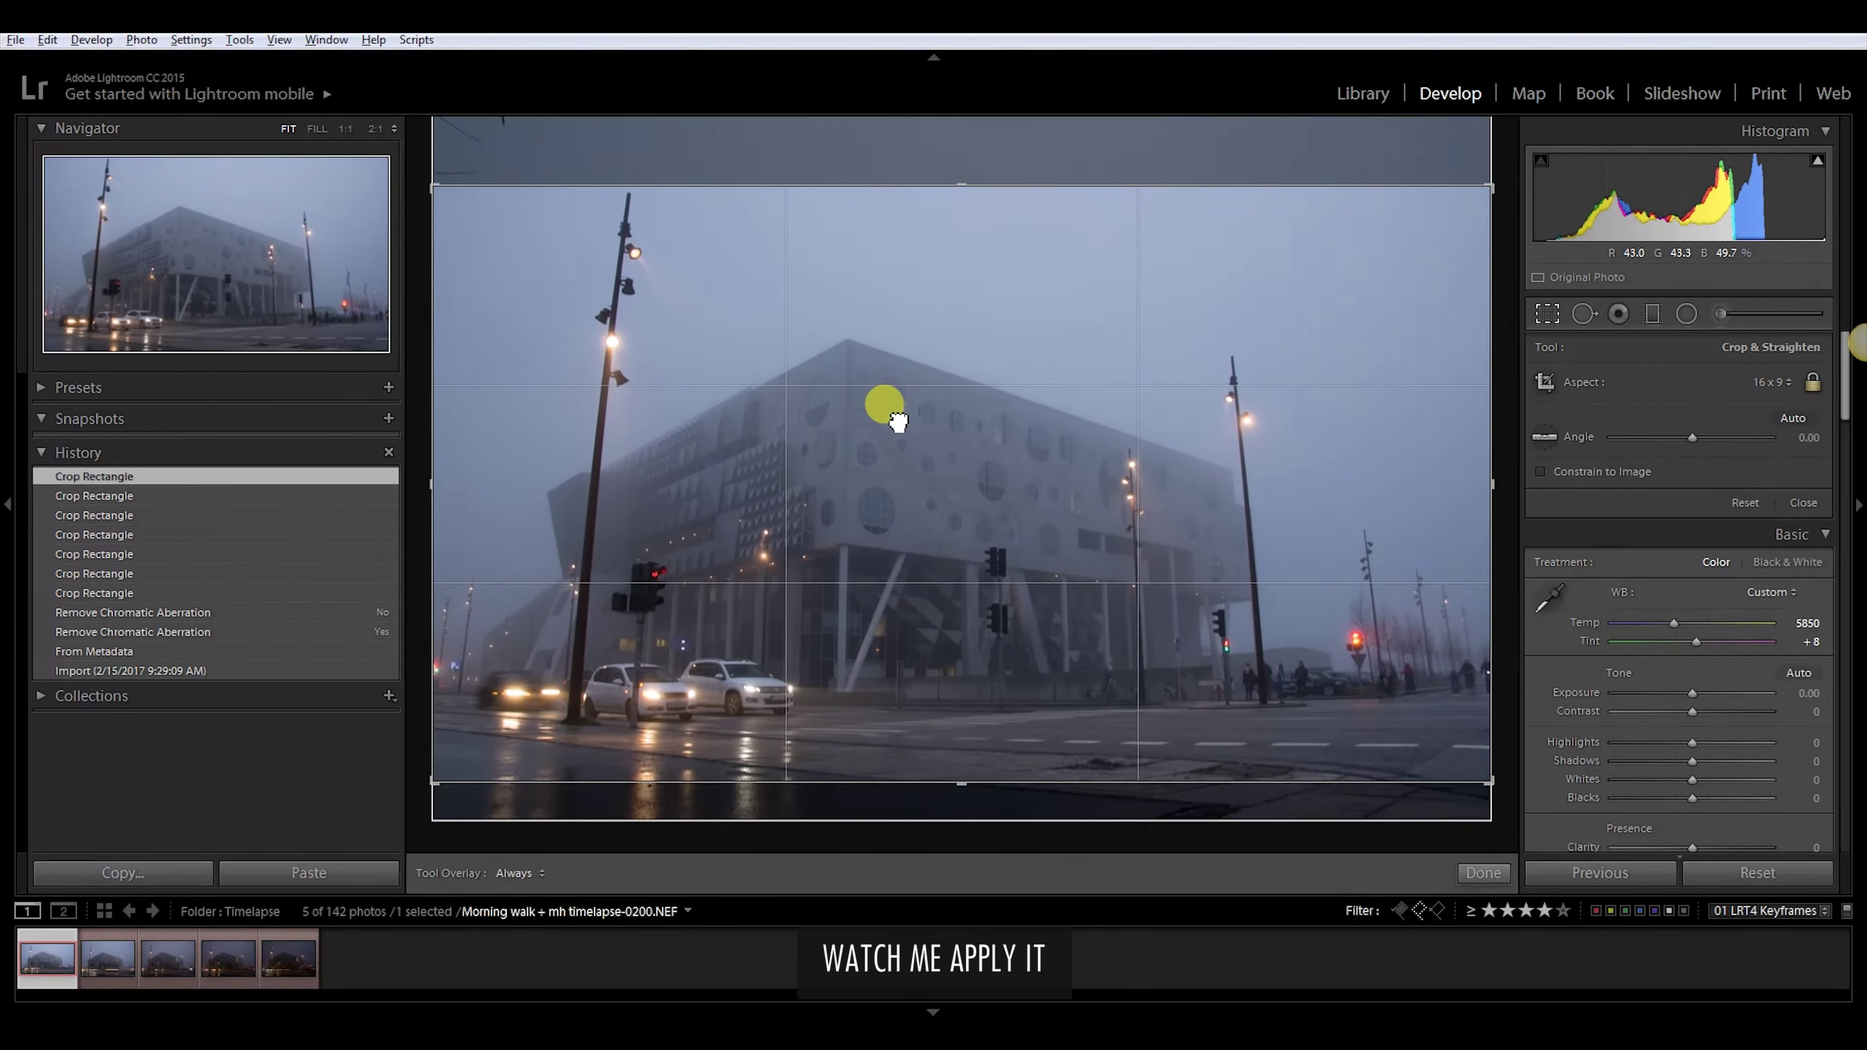
key("Return")
Enable chromatic aberration removal and Nikon lens profile corrections, then view the keyframe grid
scroll(1716, 625, "down", 5)
scroll(1716, 624, "down", 5)
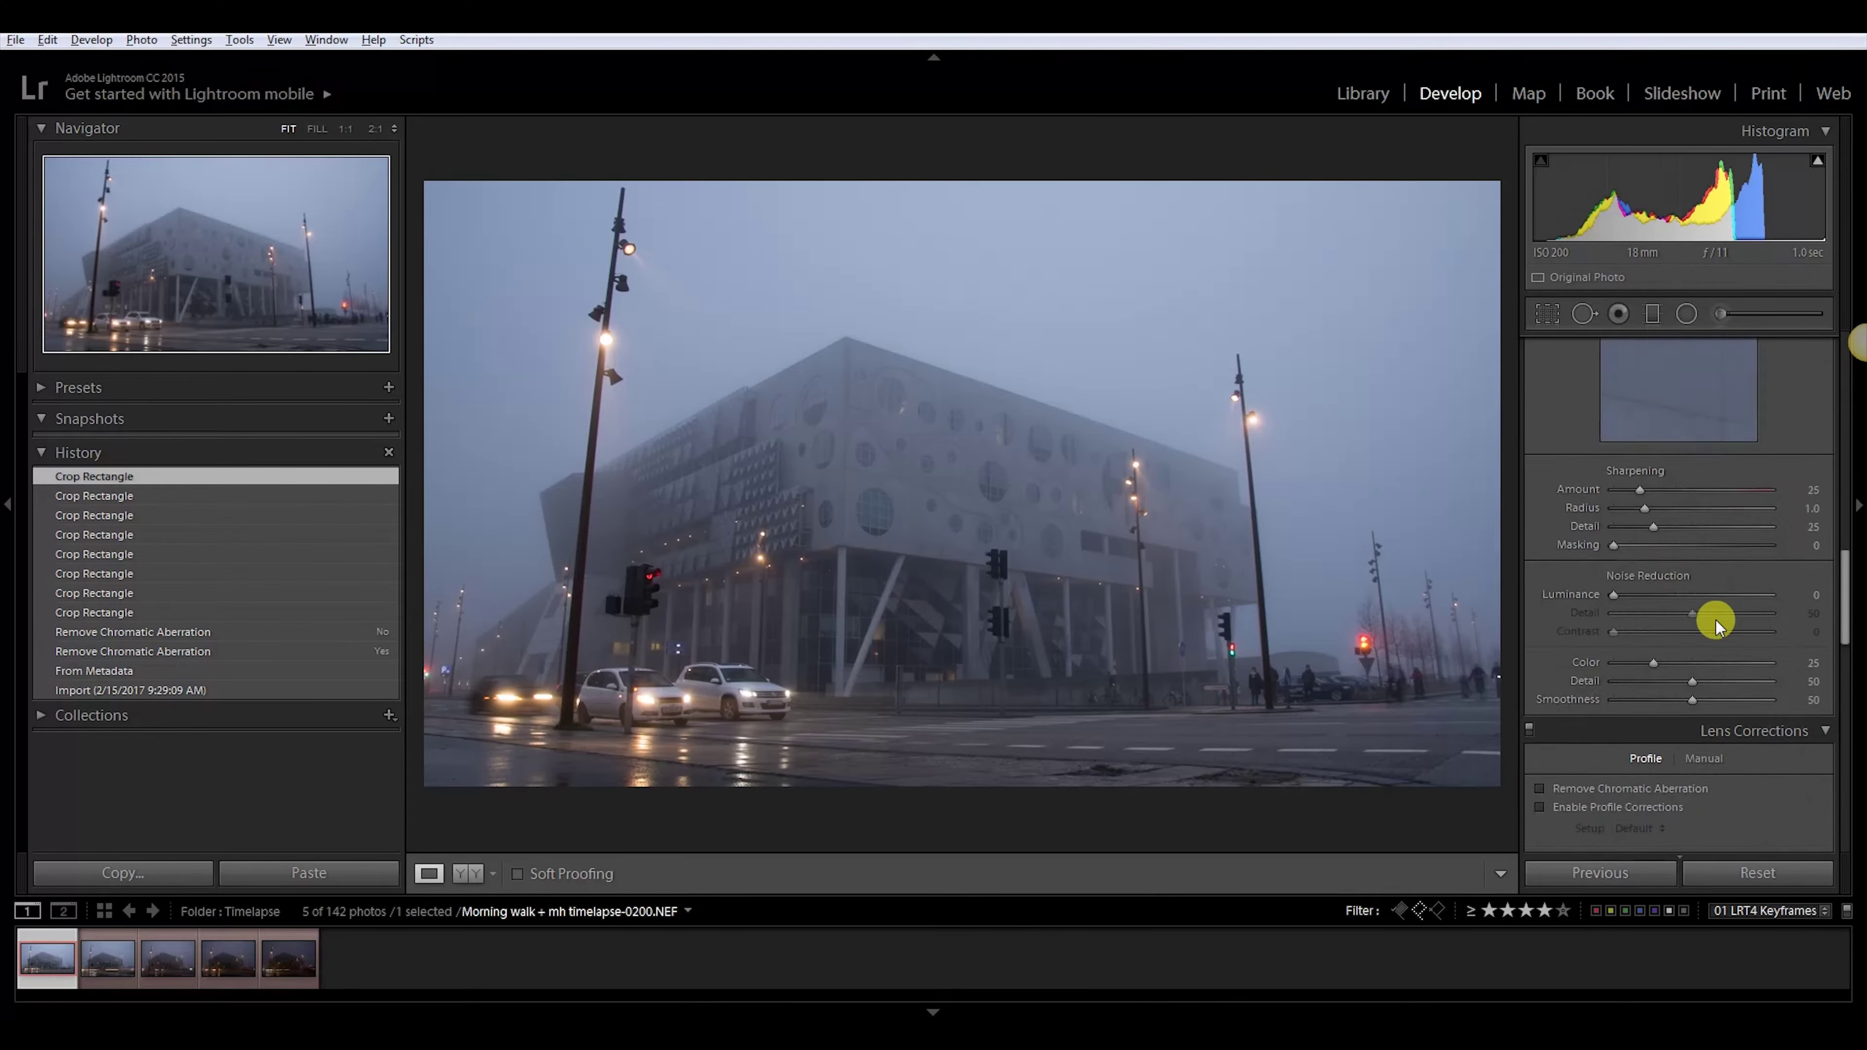
scroll(1710, 617, "down", 3)
left_click(1580, 507)
left_click(1579, 525)
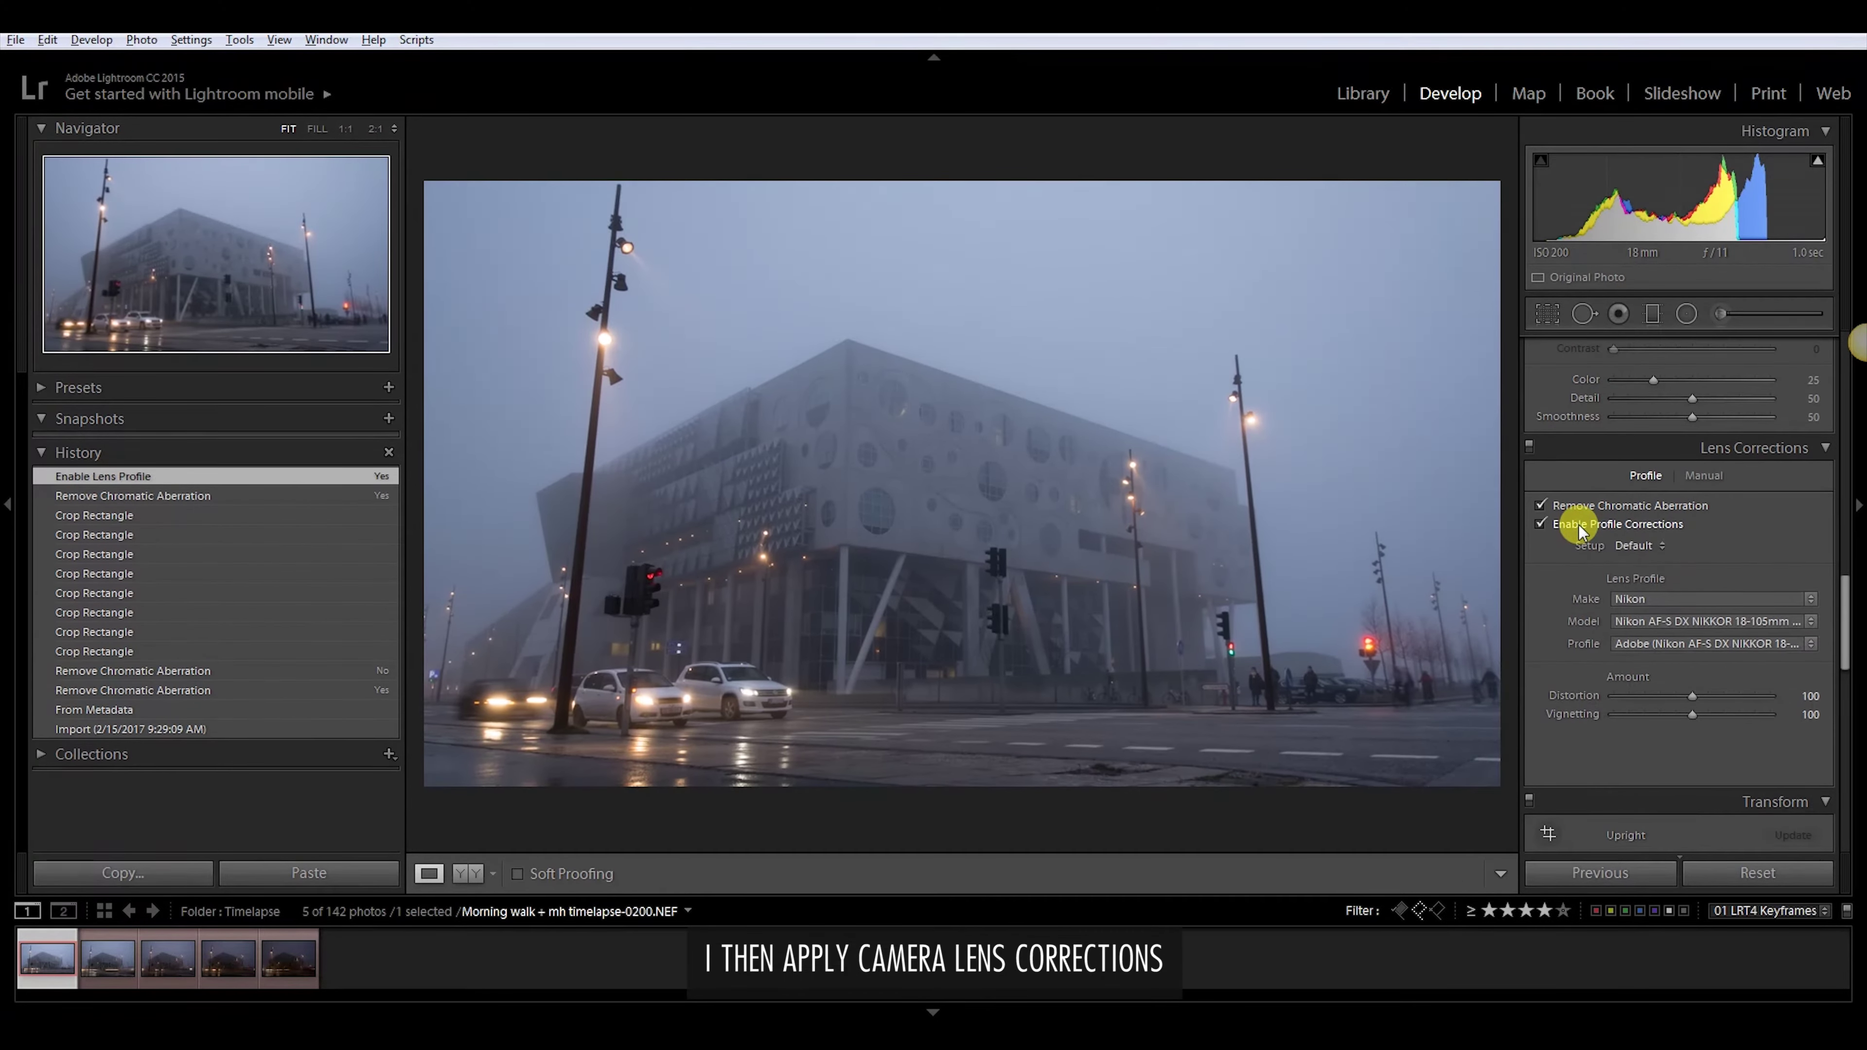
left_click(1580, 527)
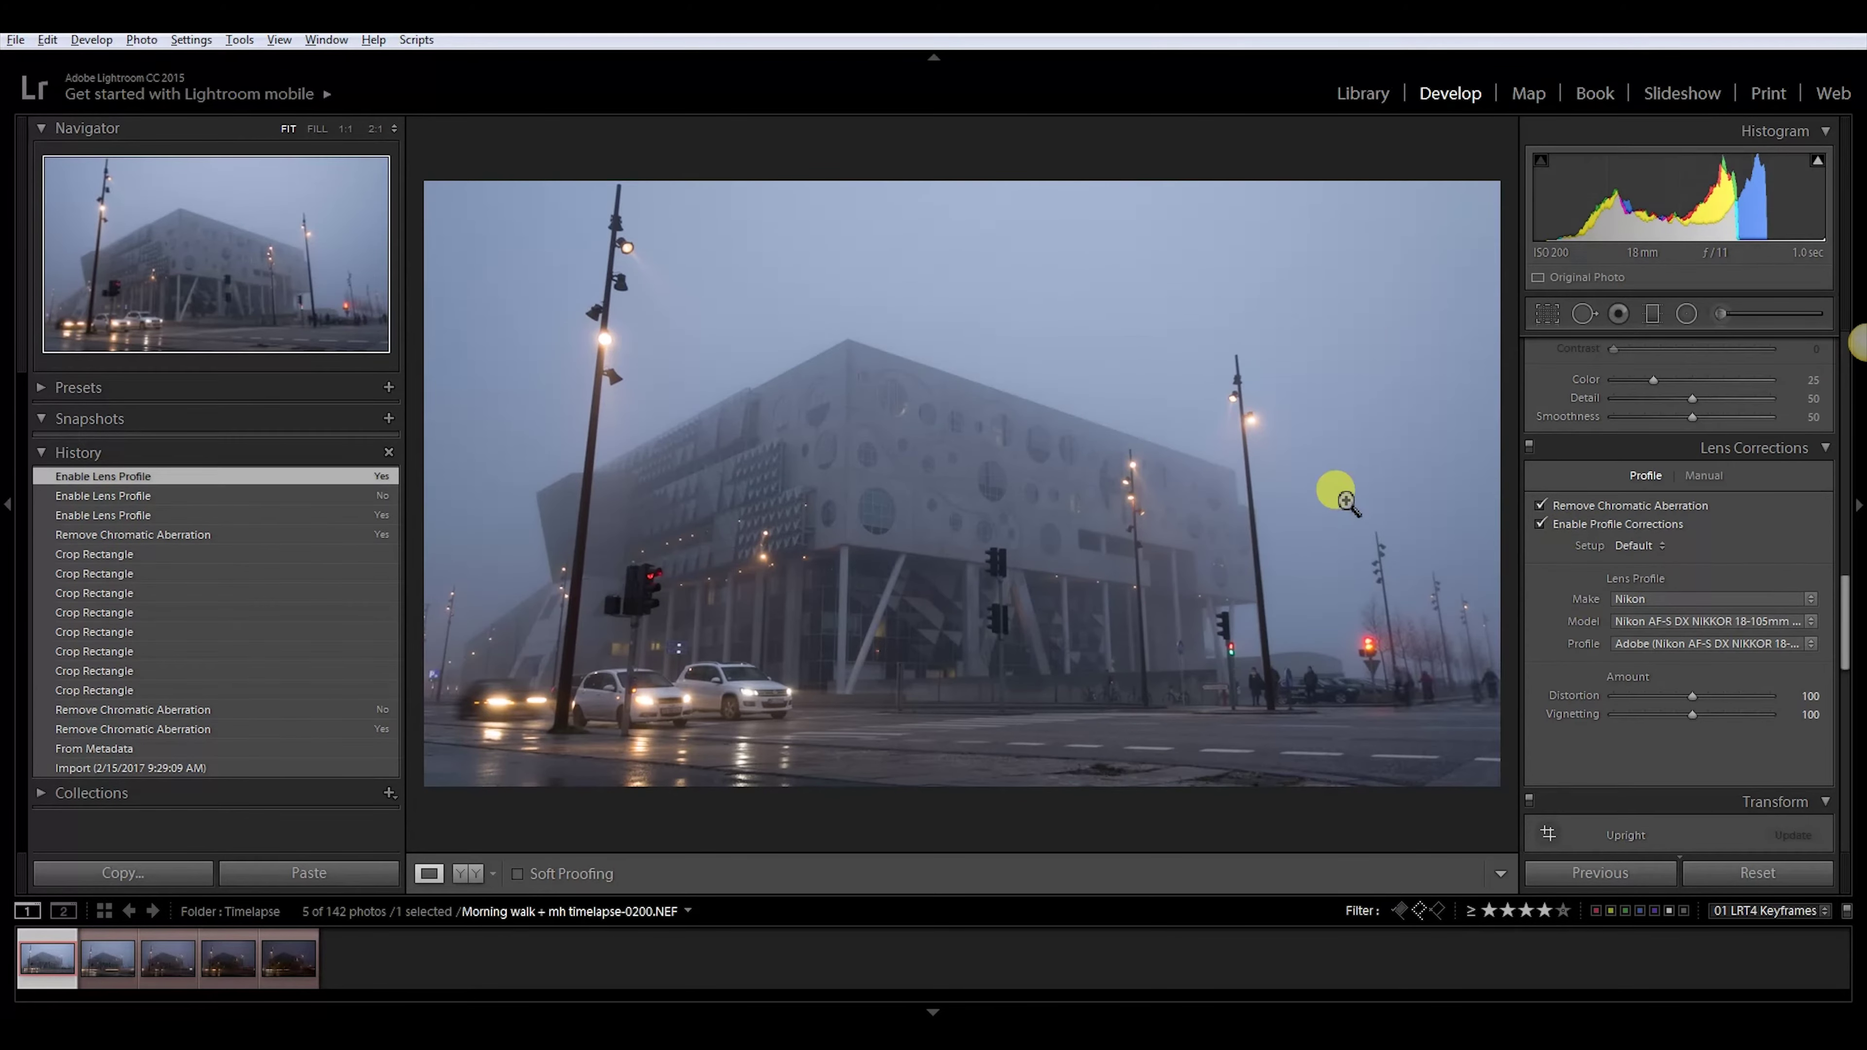
key("g")
mouse_move(1251, 314)
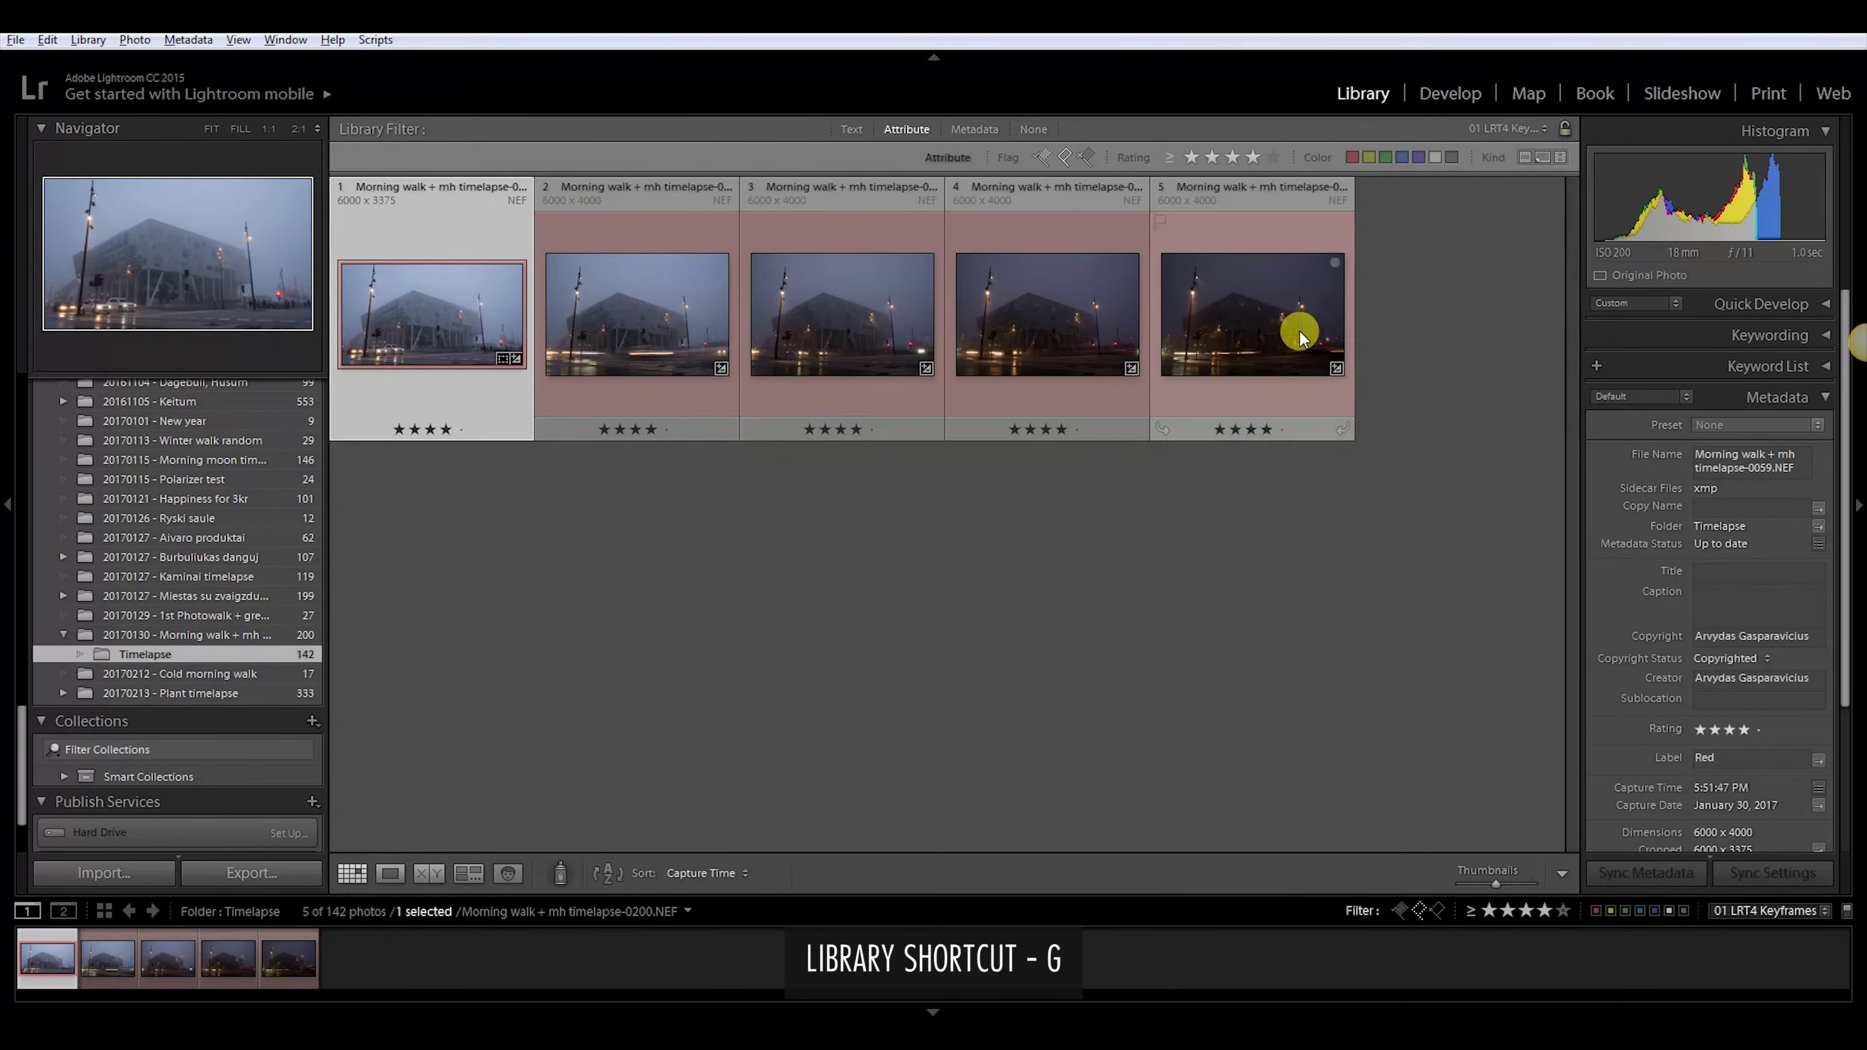
Sync Lens Corrections, Transform and the 16 x 9 crop from the first keyframe to all five
key("ctrl+a")
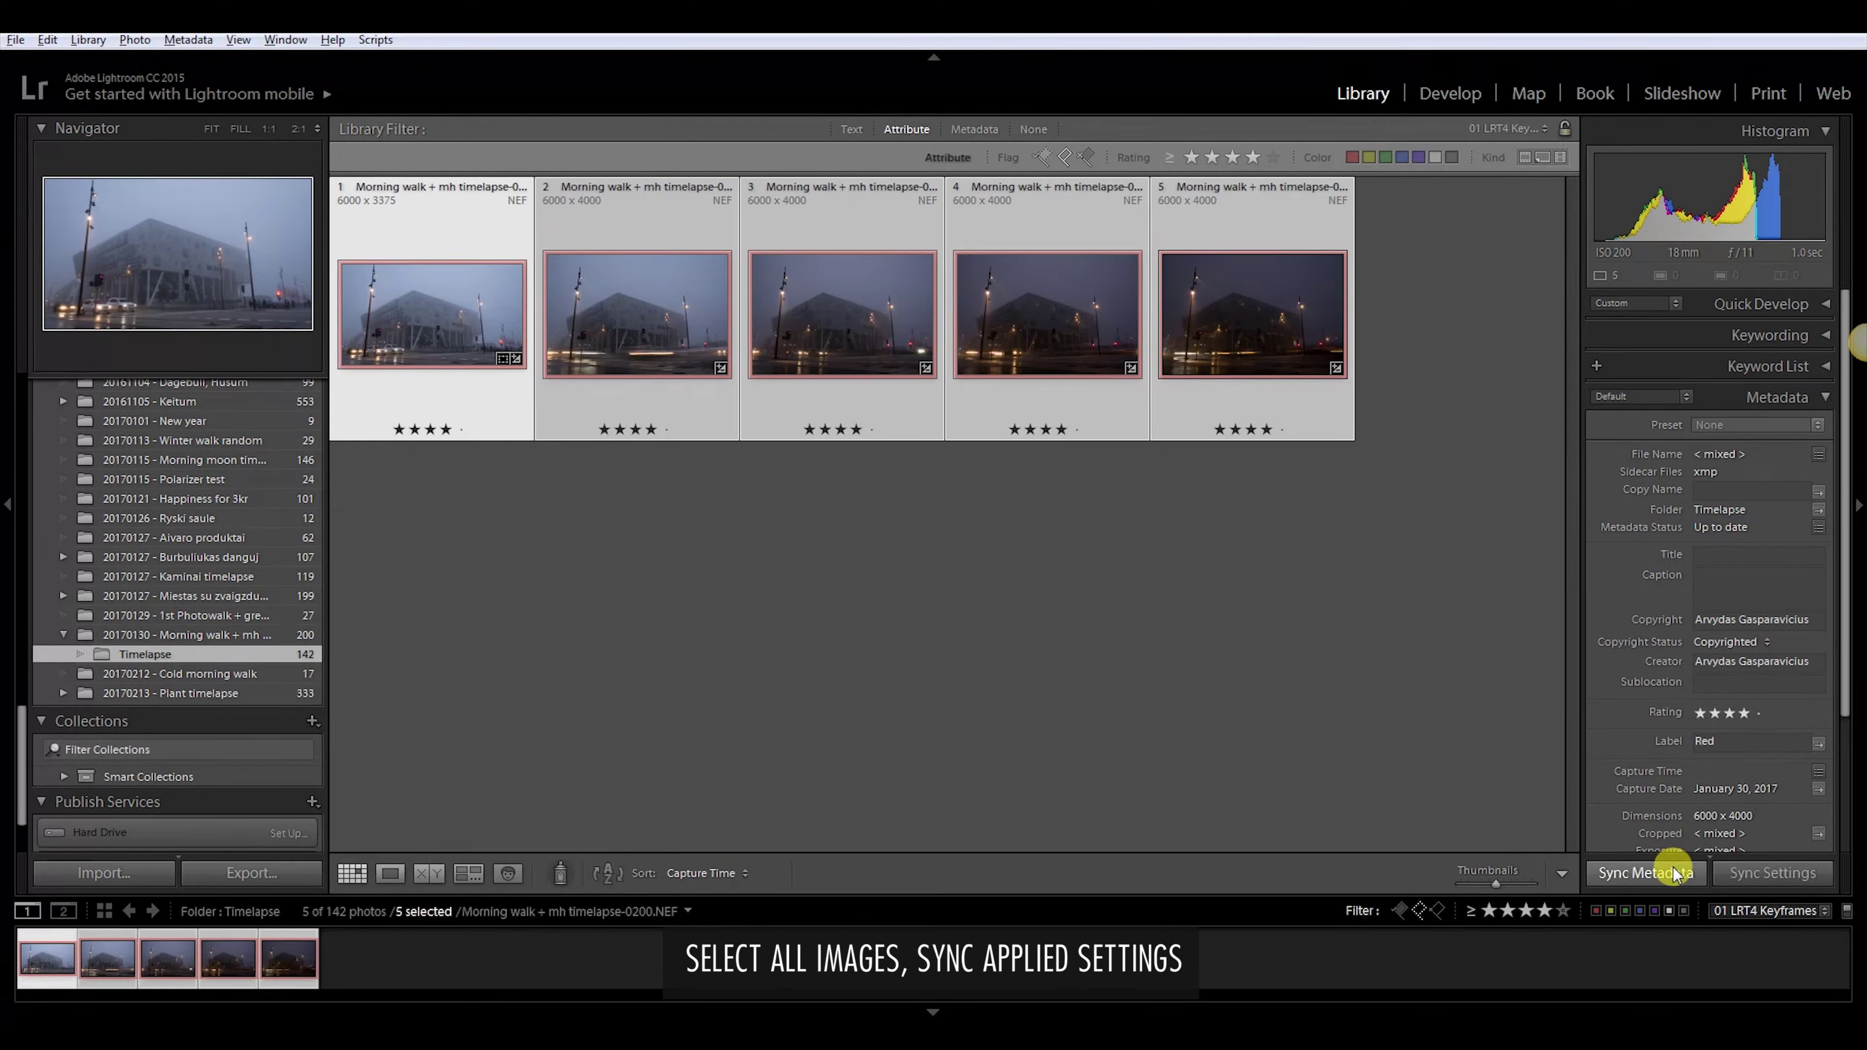
left_click(1735, 873)
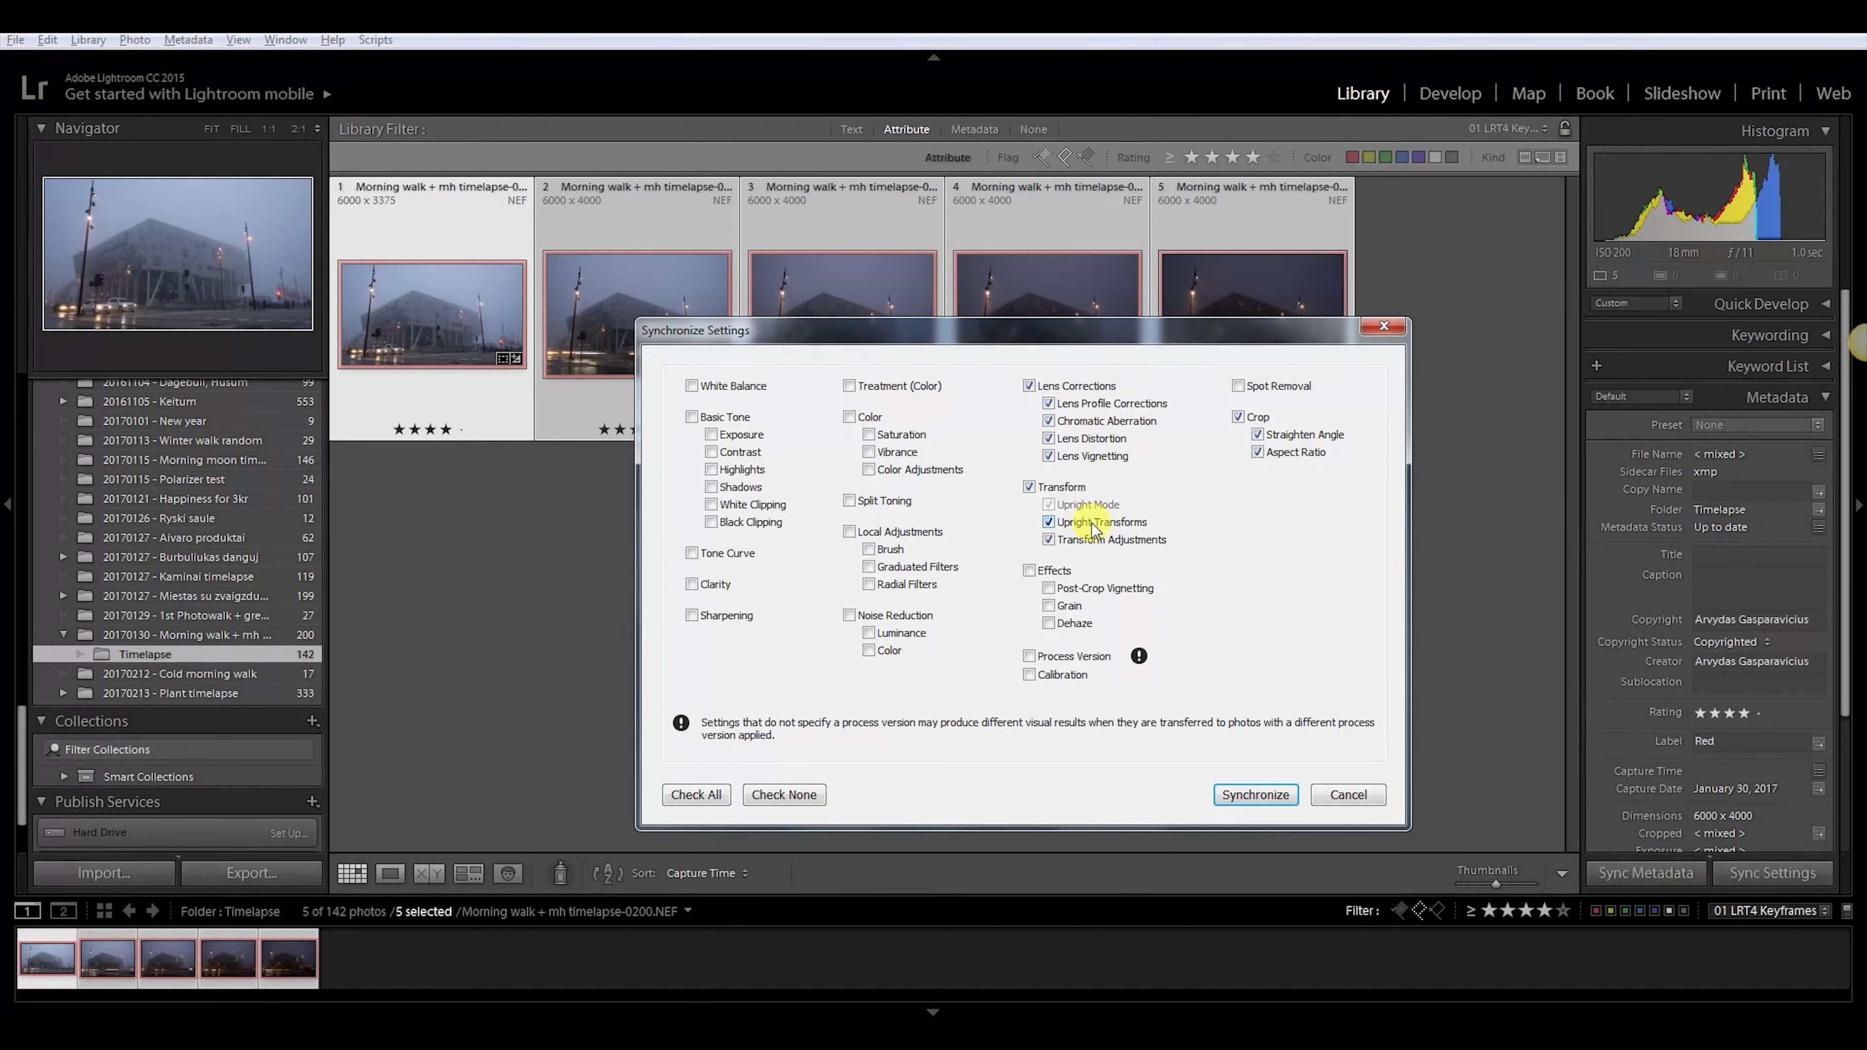
left_click(1276, 798)
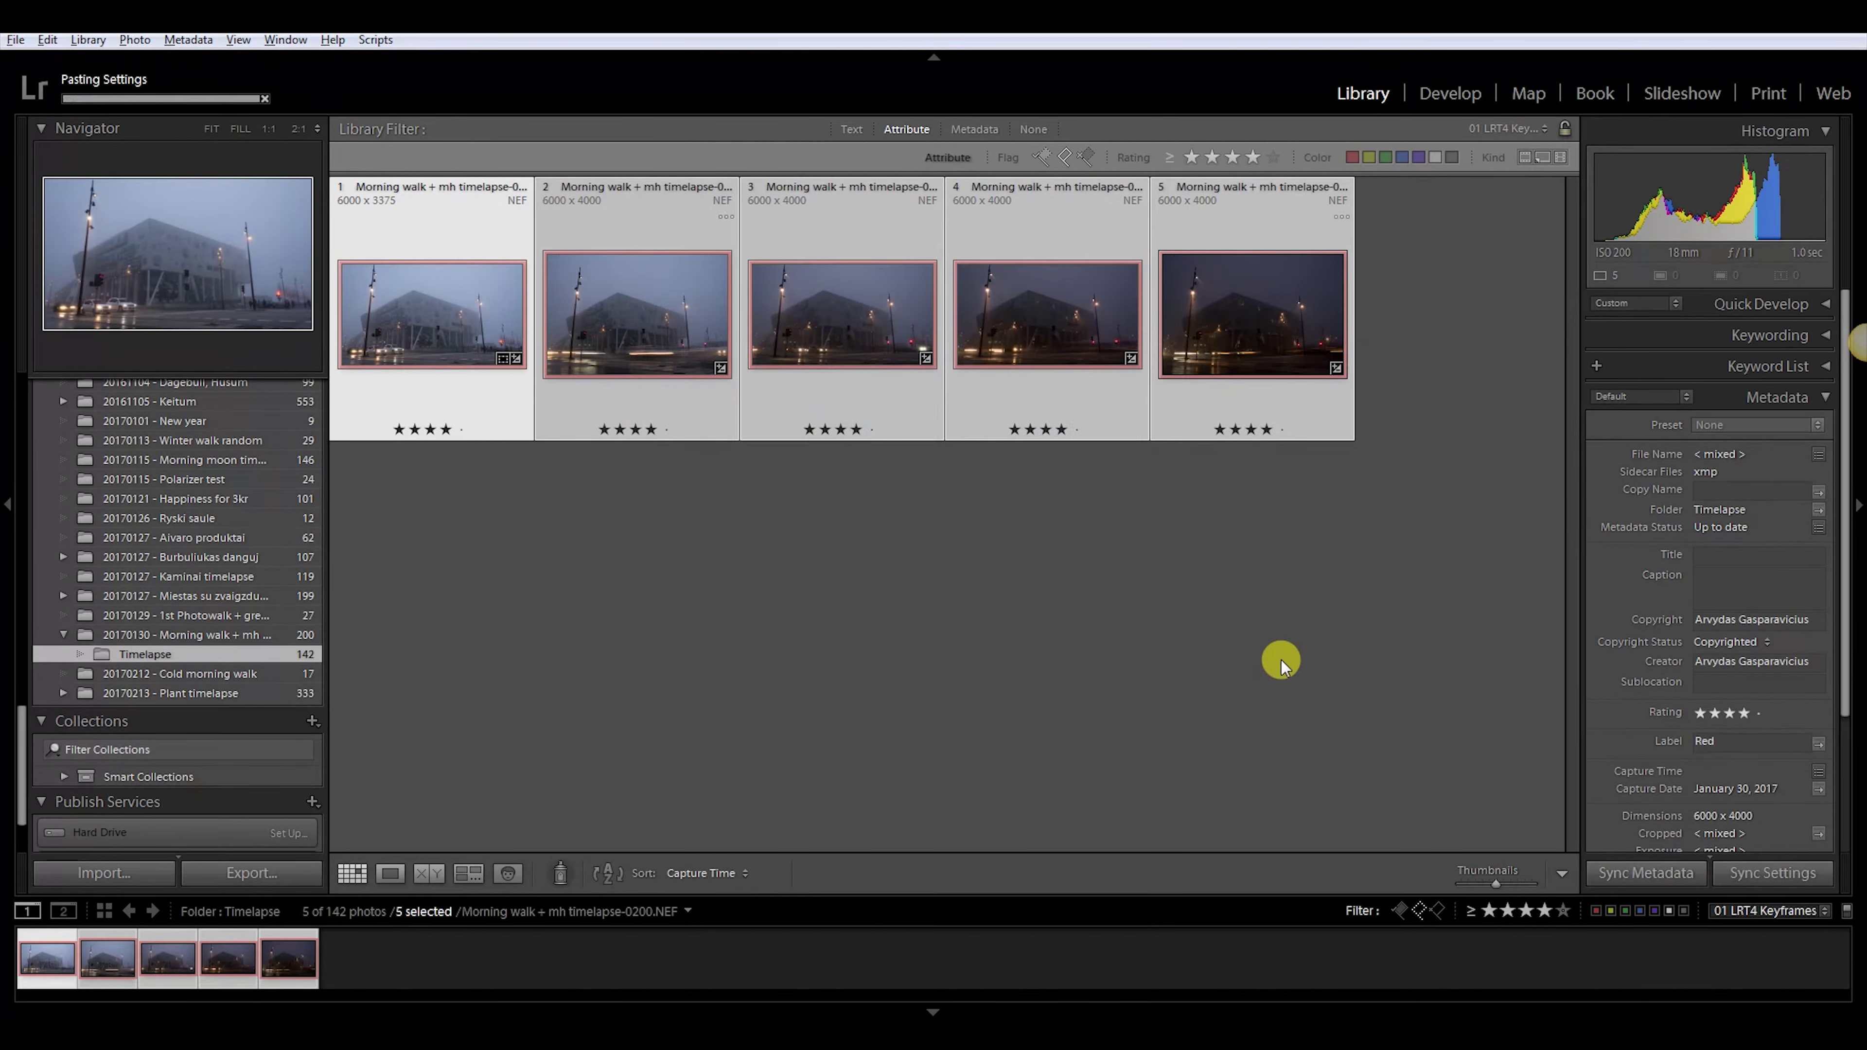
left_click(1000, 517)
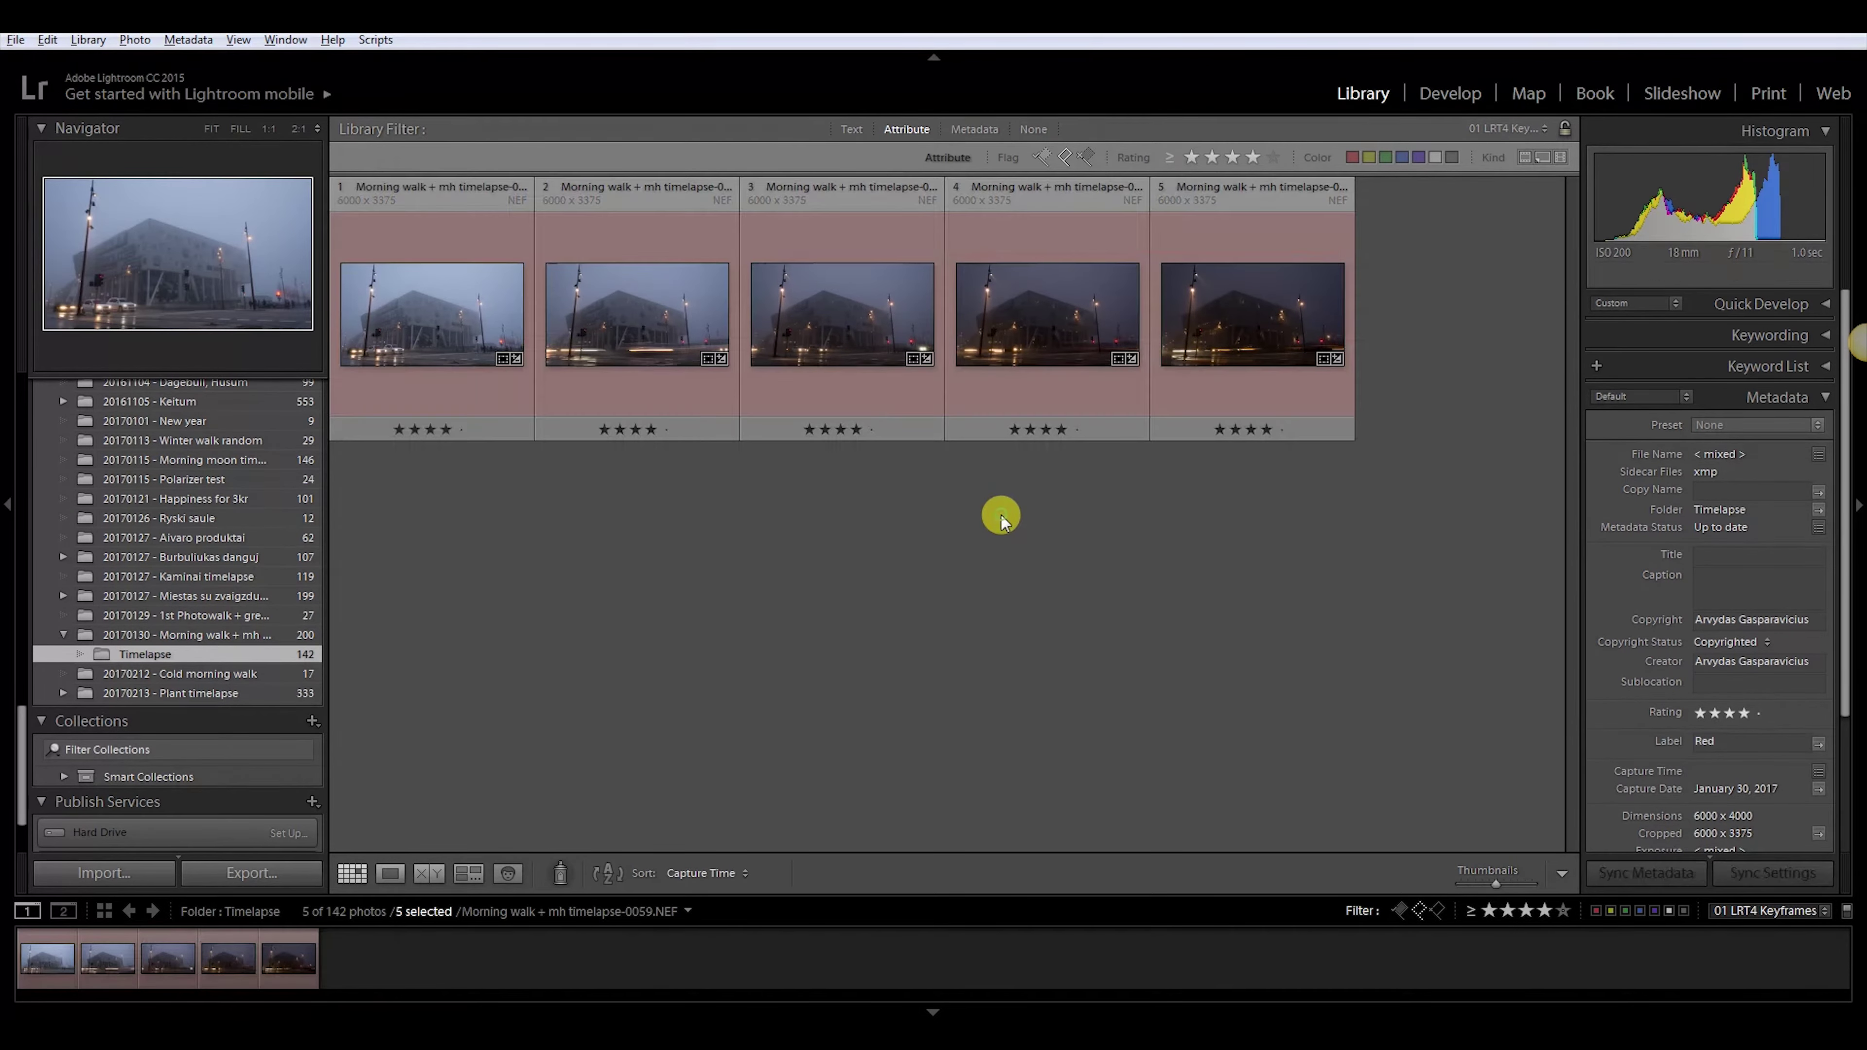
key("d")
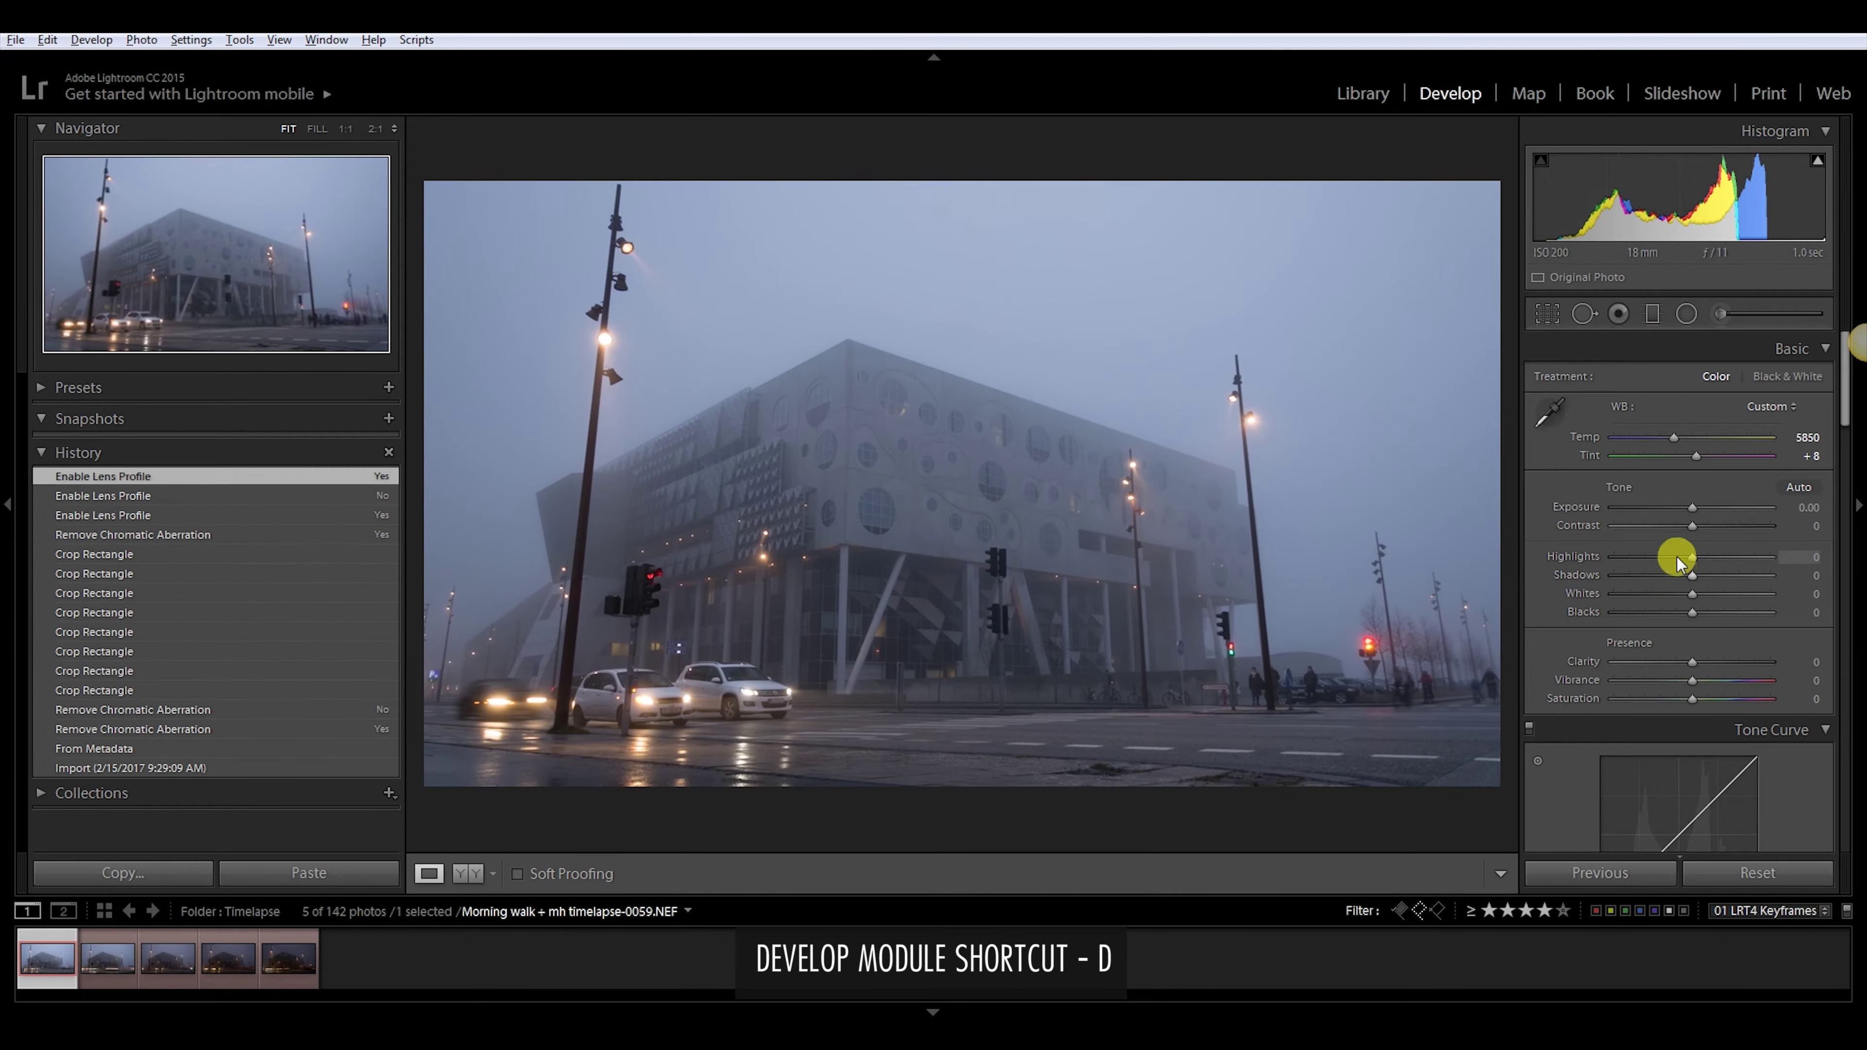
Set Exposure +0.19, Highlights -100, Shadows +100, and adjust Whites while watching clipping
left_click(1796, 507)
left_click_drag(1693, 507, 1696, 507)
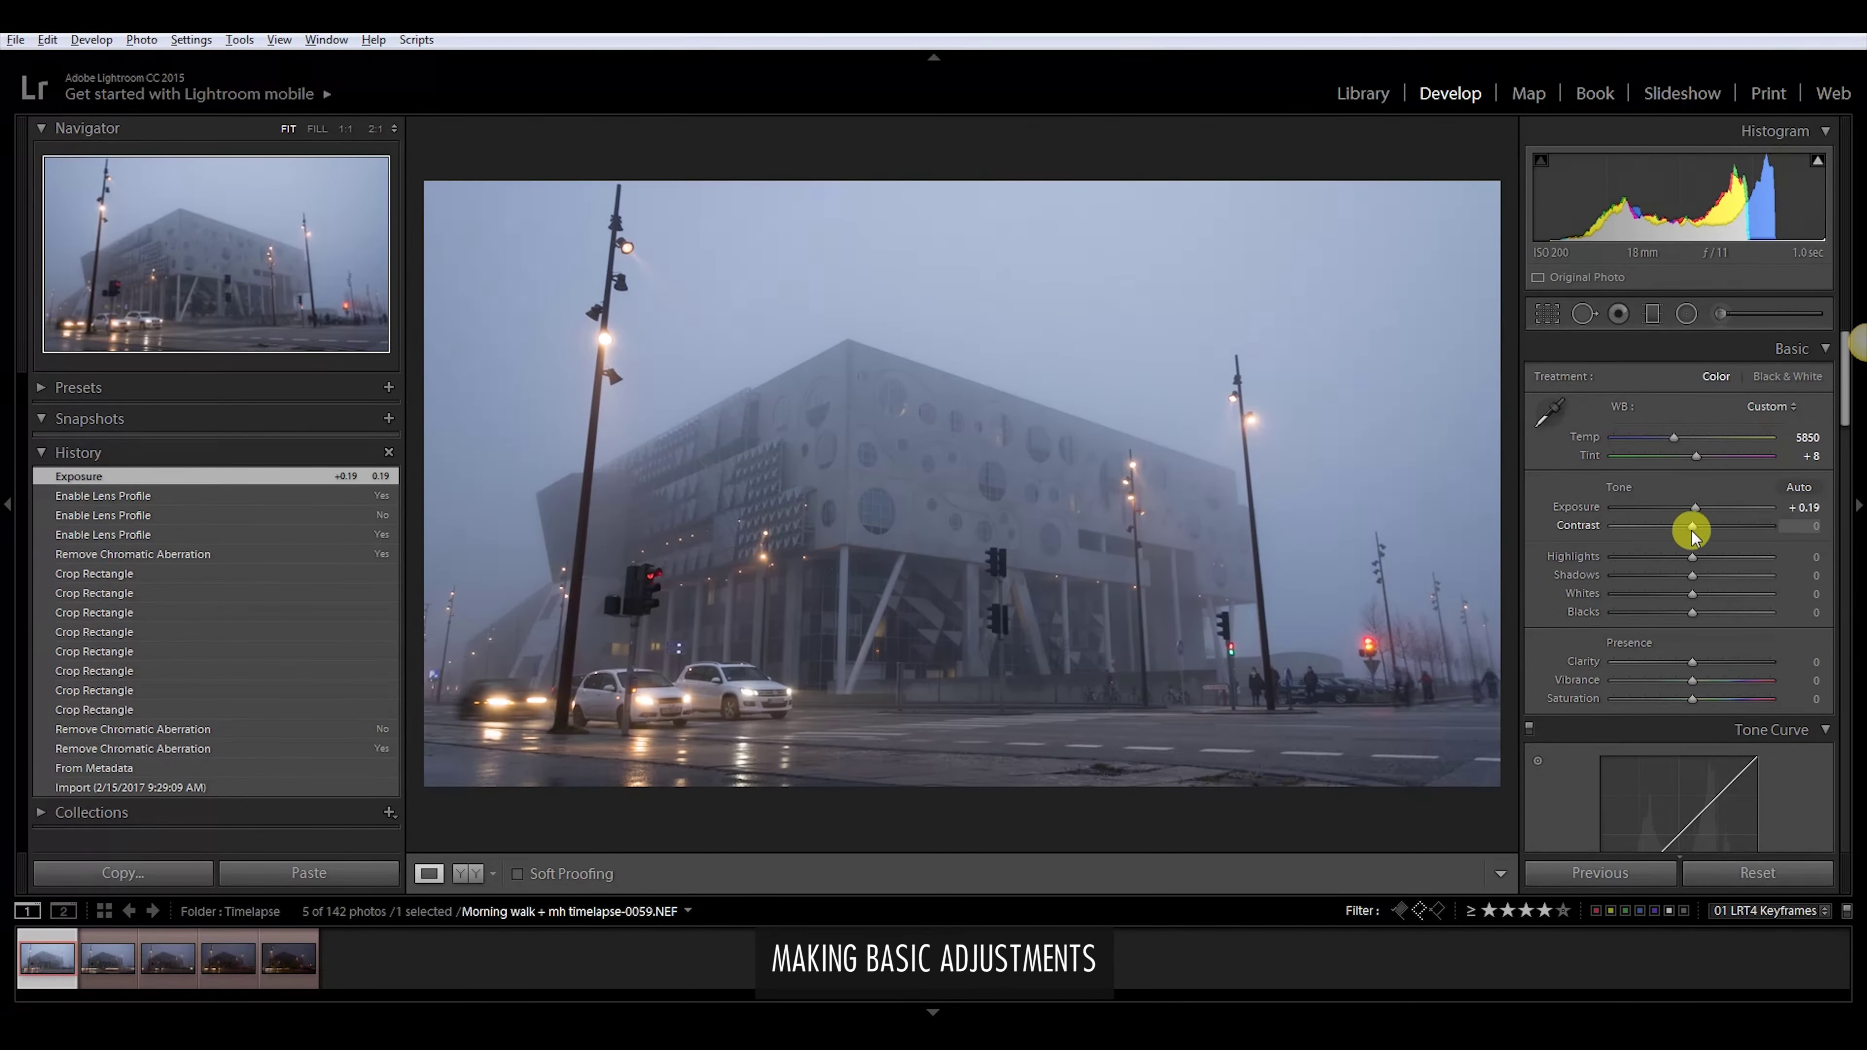
mouse_move(1693, 557)
left_mouse_down()
mouse_move(1589, 557)
mouse_move(1791, 579)
left_mouse_up()
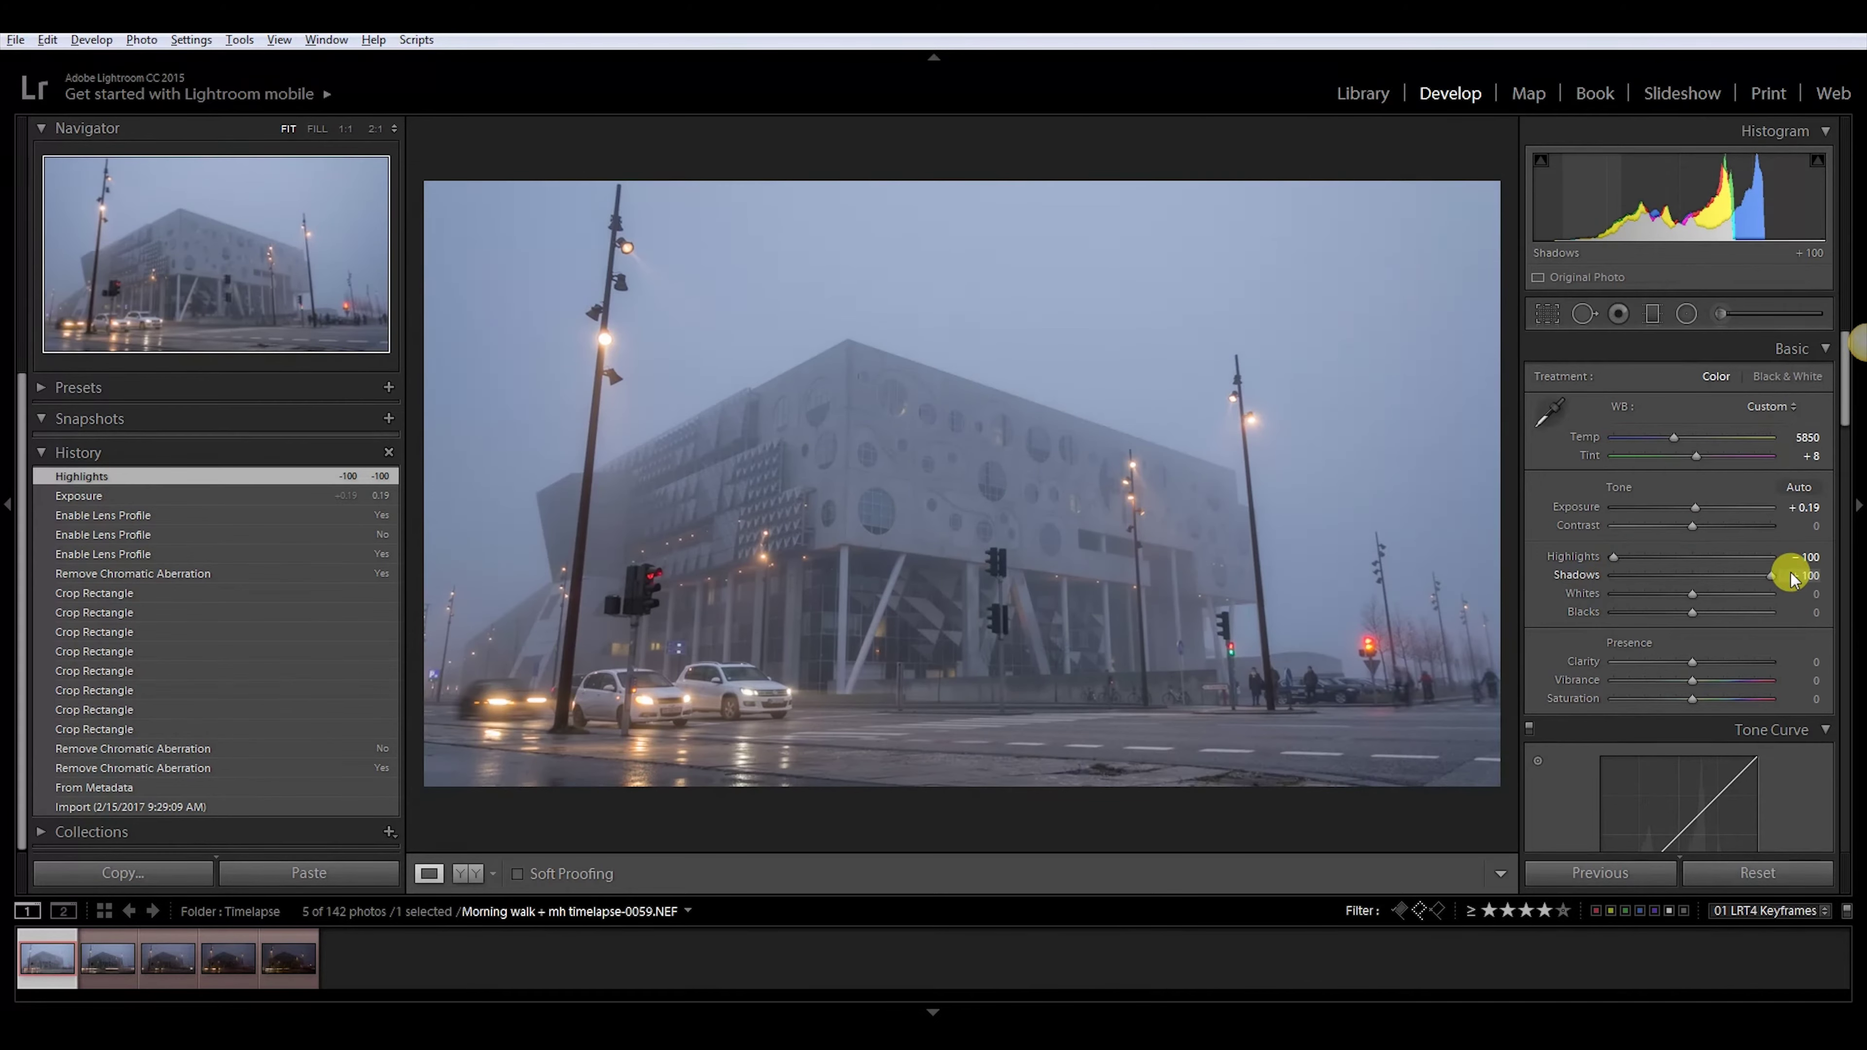
left_click(1693, 595, "alt")
left_click_drag(1696, 599, 1717, 599)
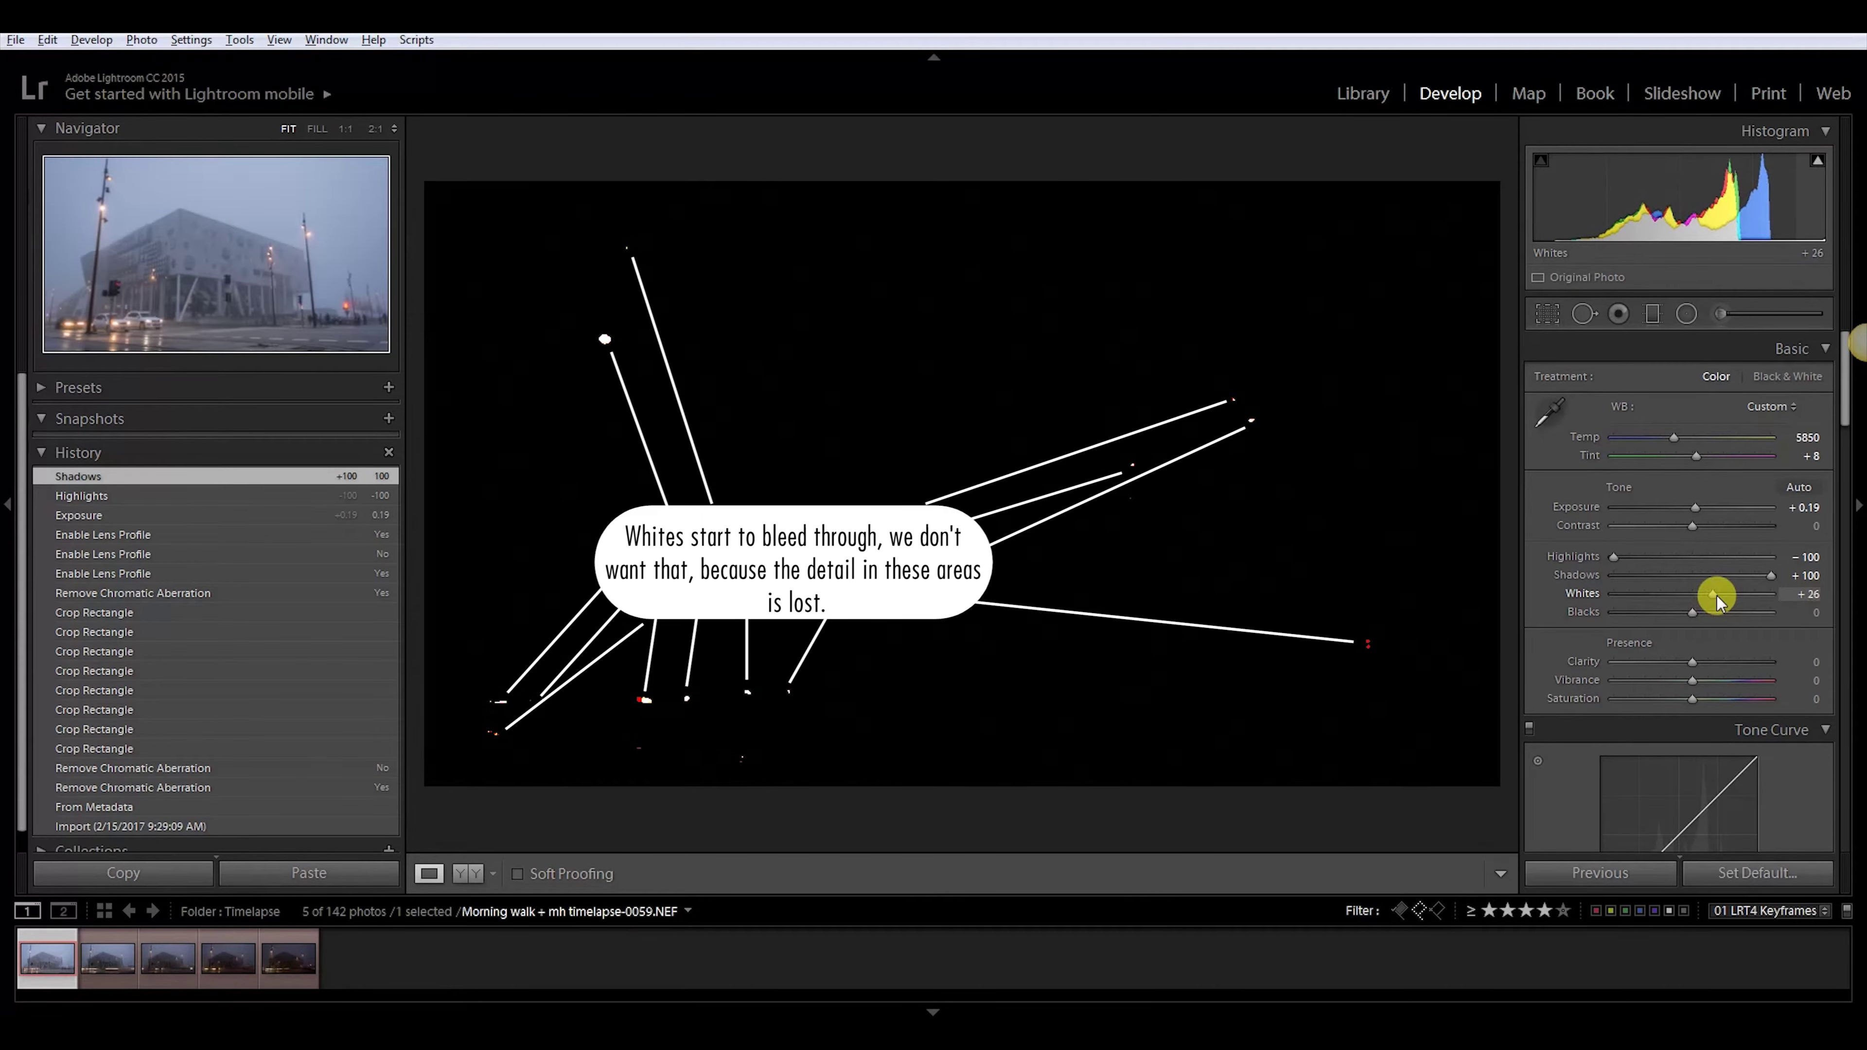
left_click_drag(1718, 599, 1689, 603)
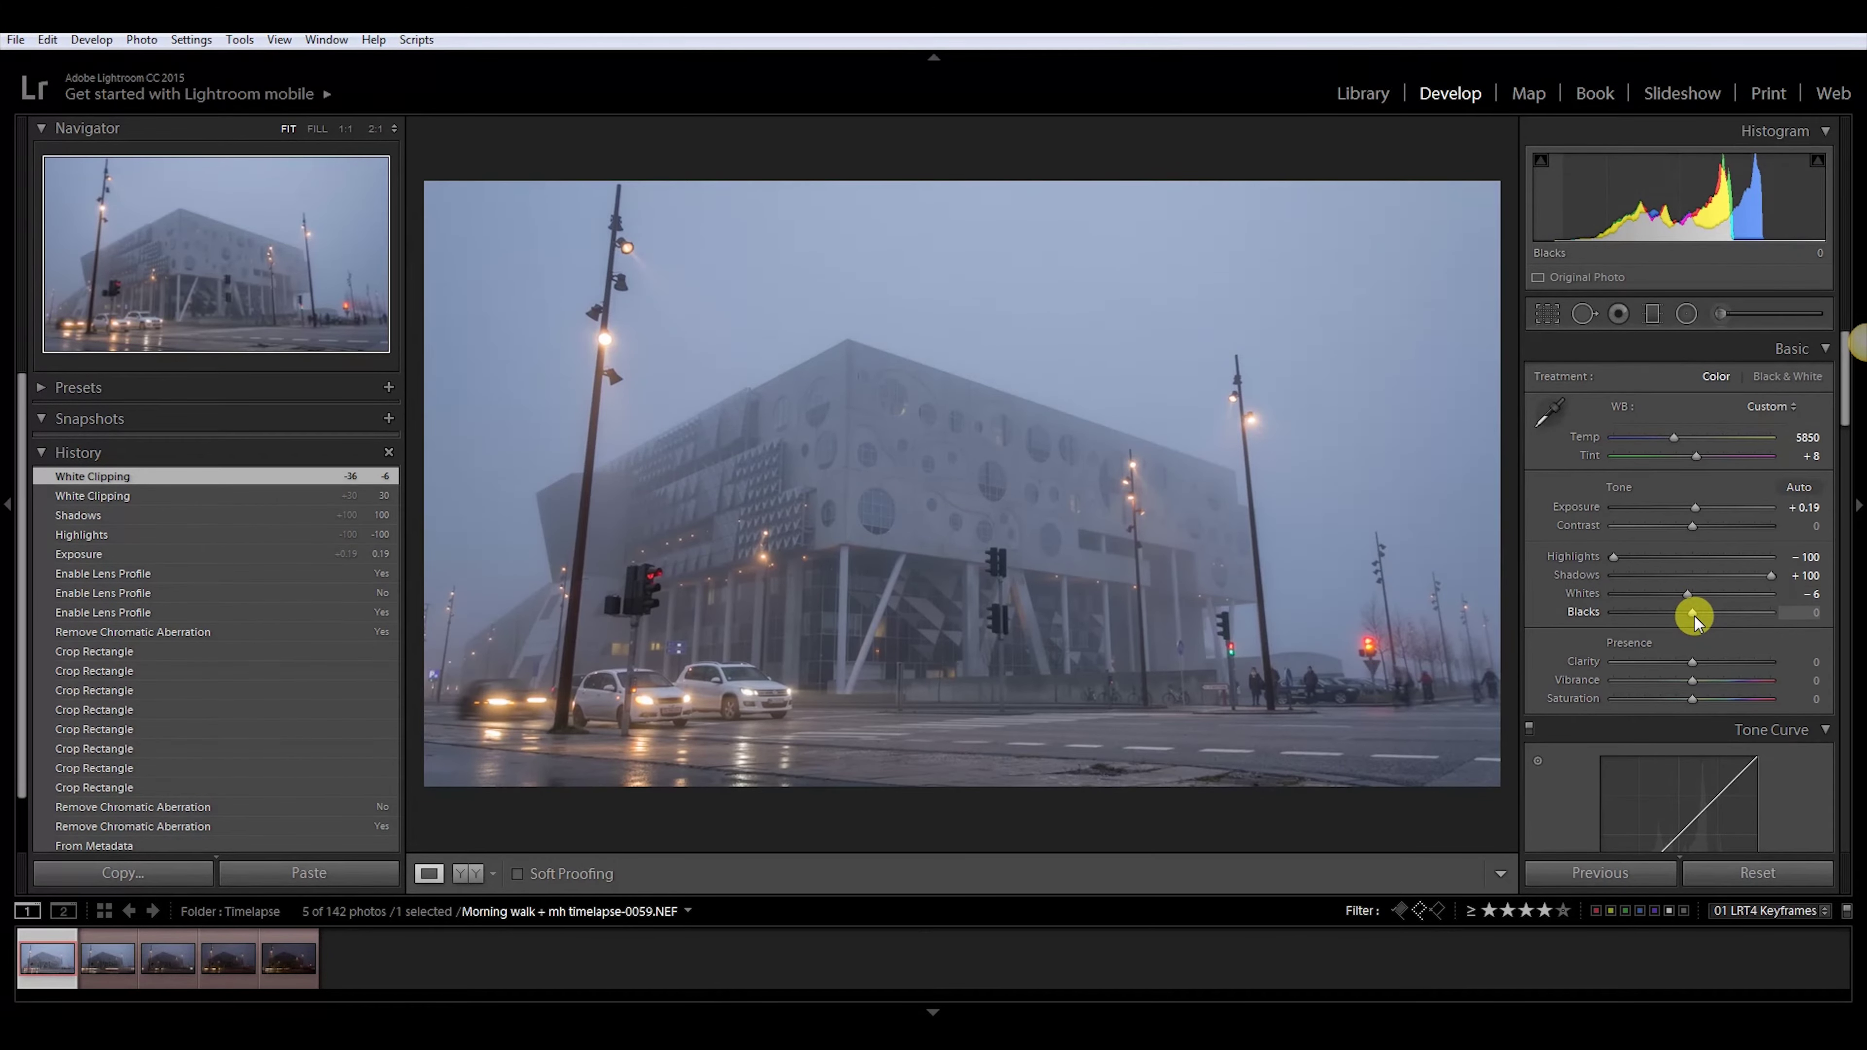
Set Blacks to -31 with clipping preview, raise Contrast to +22, and nudge Tint
key("alt")
left_click_drag(1693, 616, 1678, 618)
left_click(1678, 618, "alt")
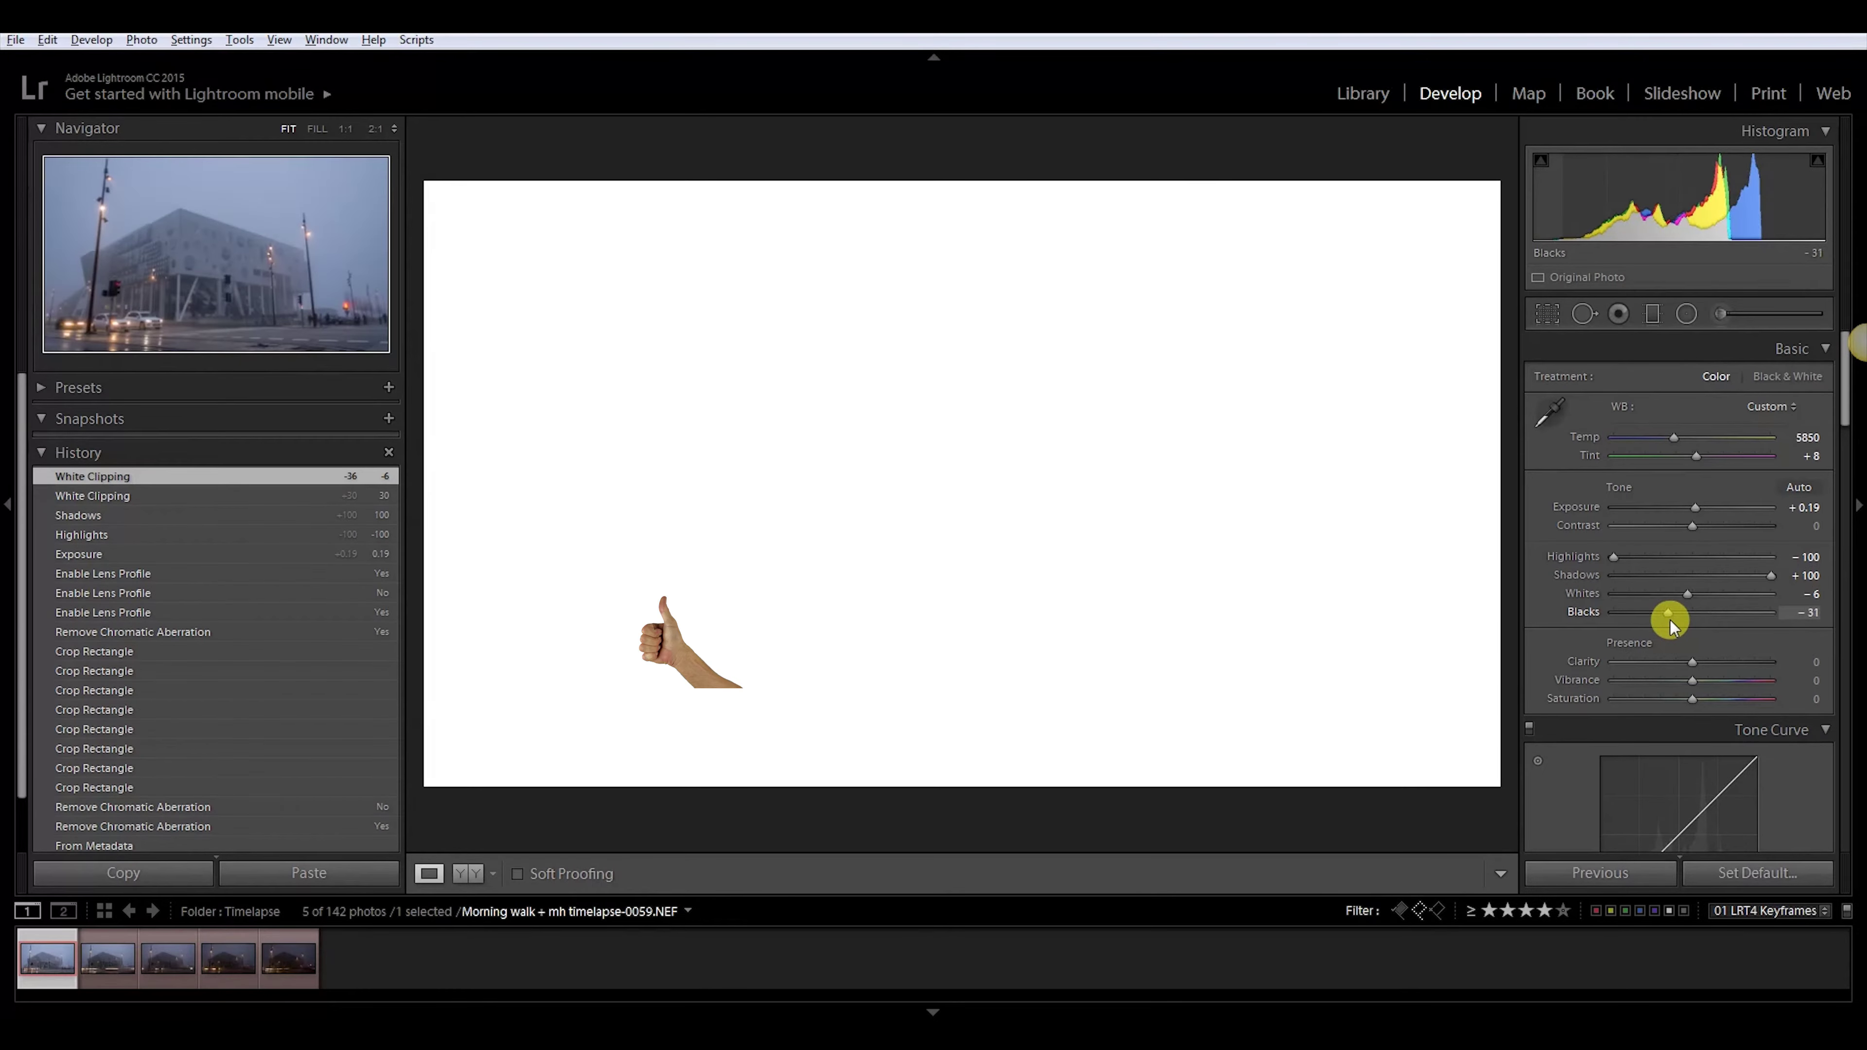
left_click_drag(1670, 620, 1671, 621)
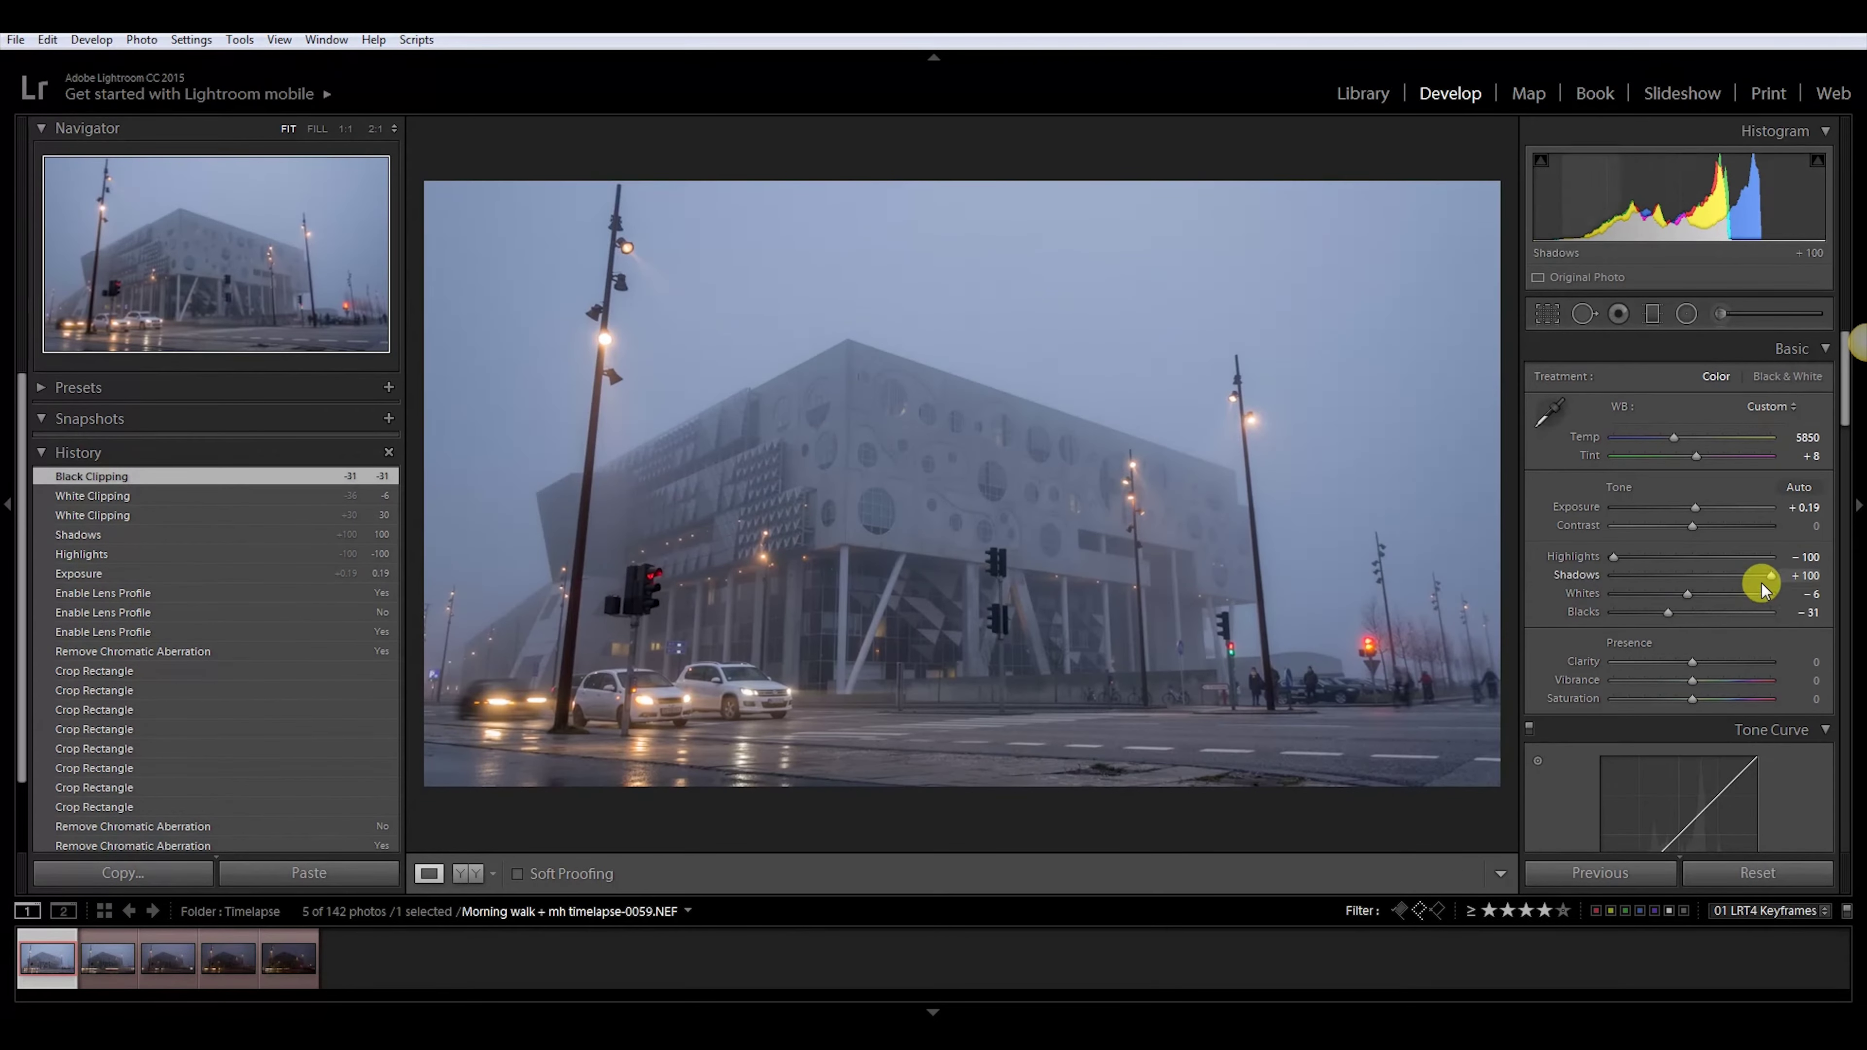
left_click_drag(1693, 526, 1710, 534)
mouse_move(1697, 457)
left_mouse_down()
mouse_move(1716, 523)
mouse_move(1747, 522)
mouse_move(1706, 543)
left_mouse_up()
scroll(1583, 479, "down", 3)
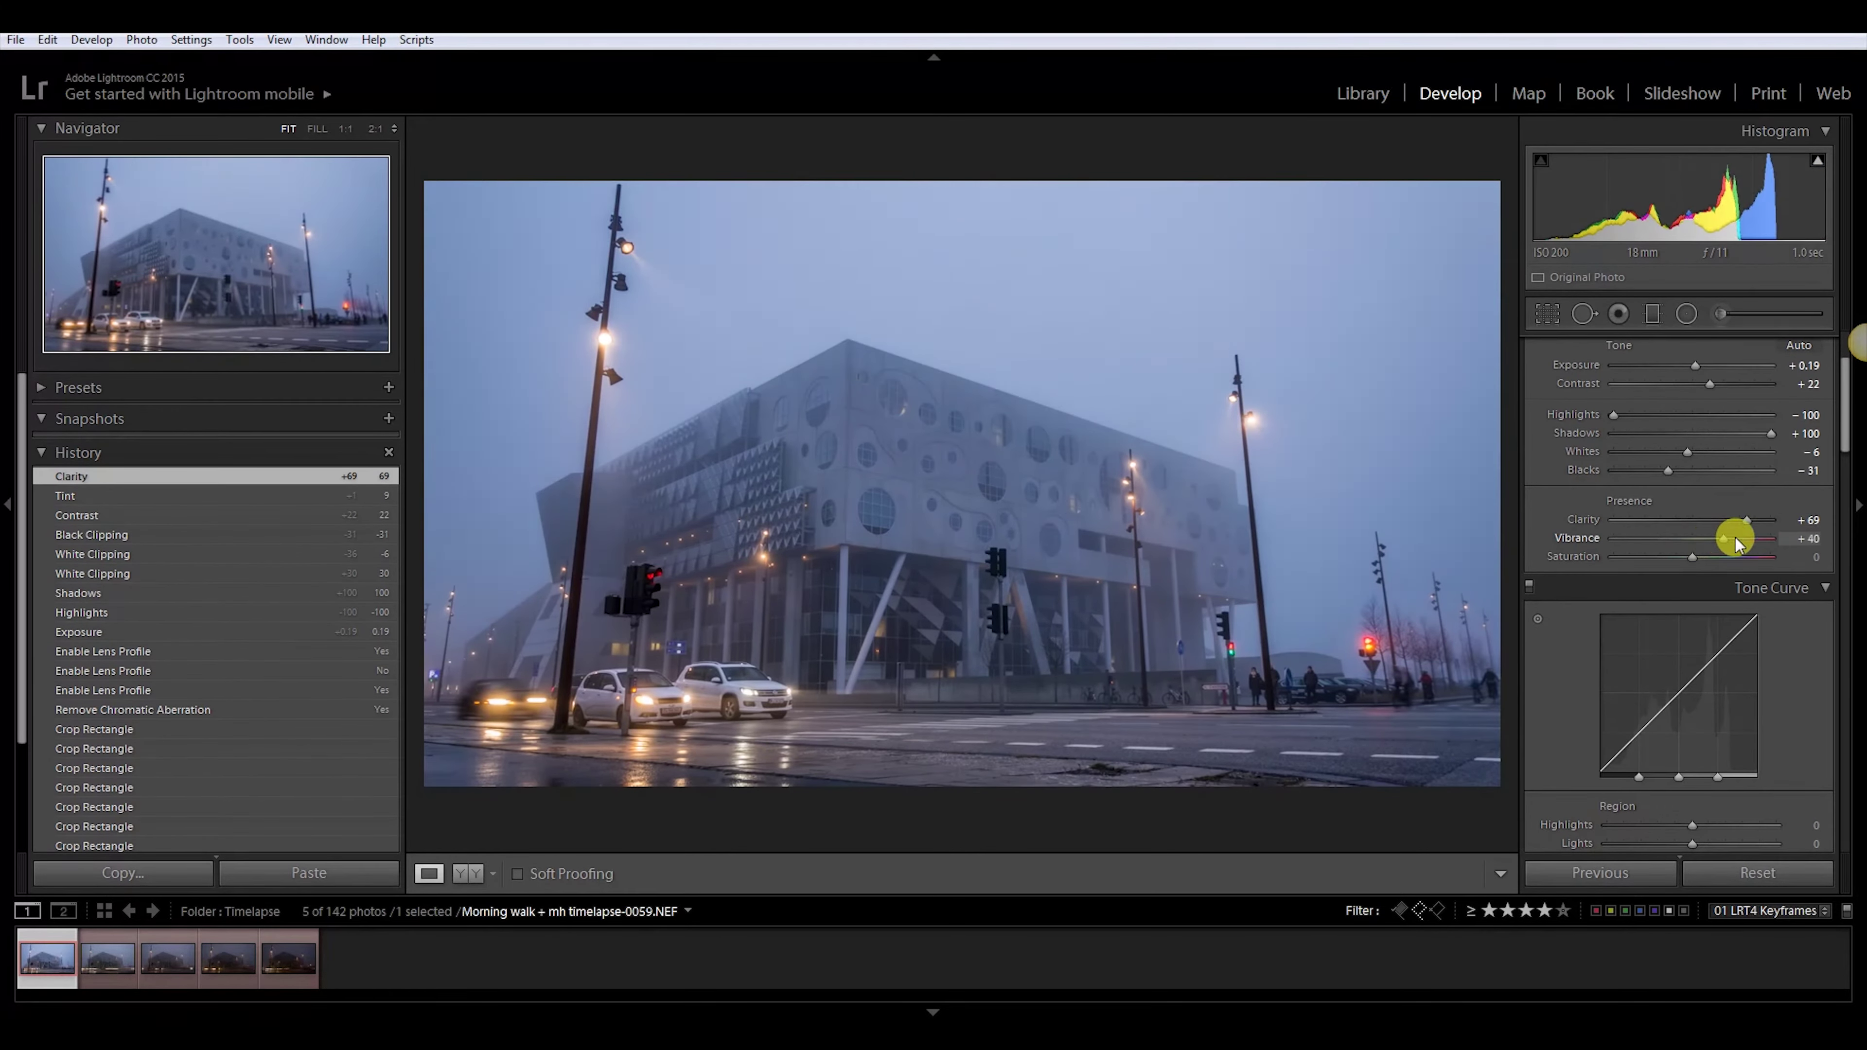
Center the Detail panel preview on the building edge
left_click_drag(1701, 548, 1702, 544)
scroll(1555, 492, "down", 5)
scroll(1613, 509, "down", 5)
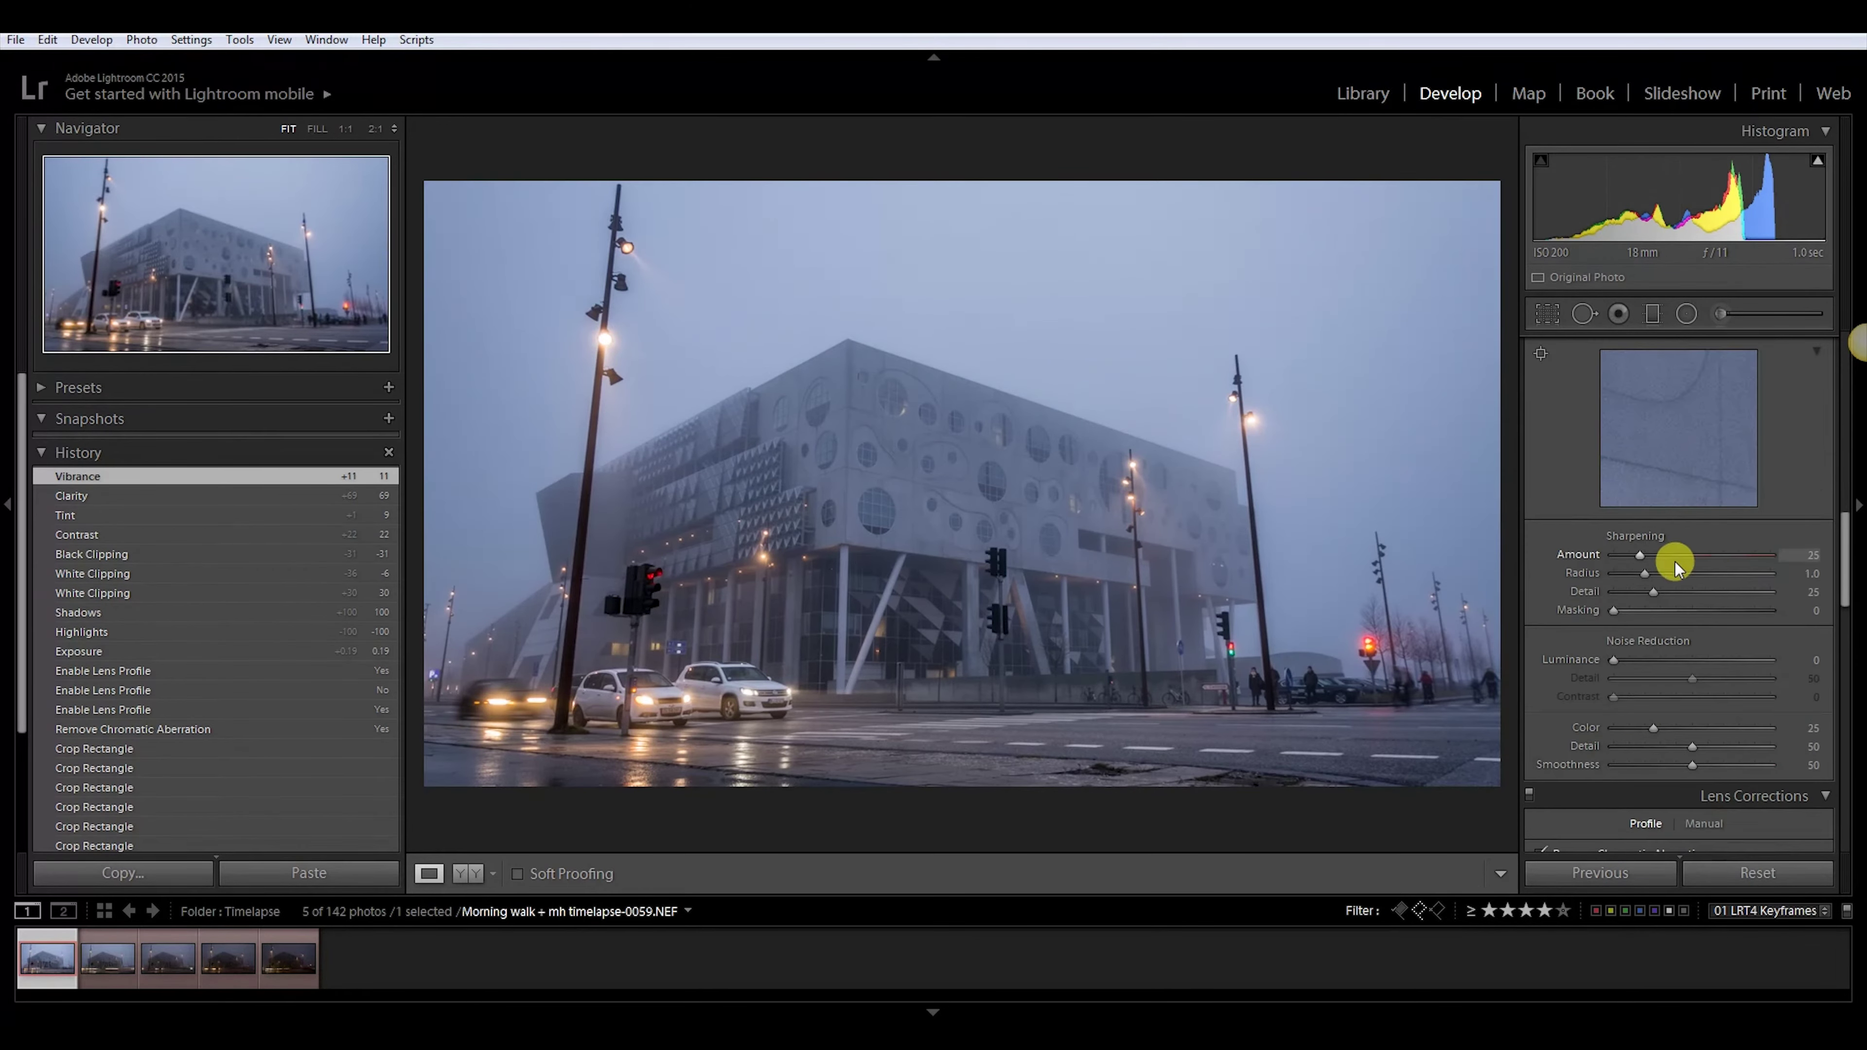
left_click_drag(1667, 438, 1584, 404)
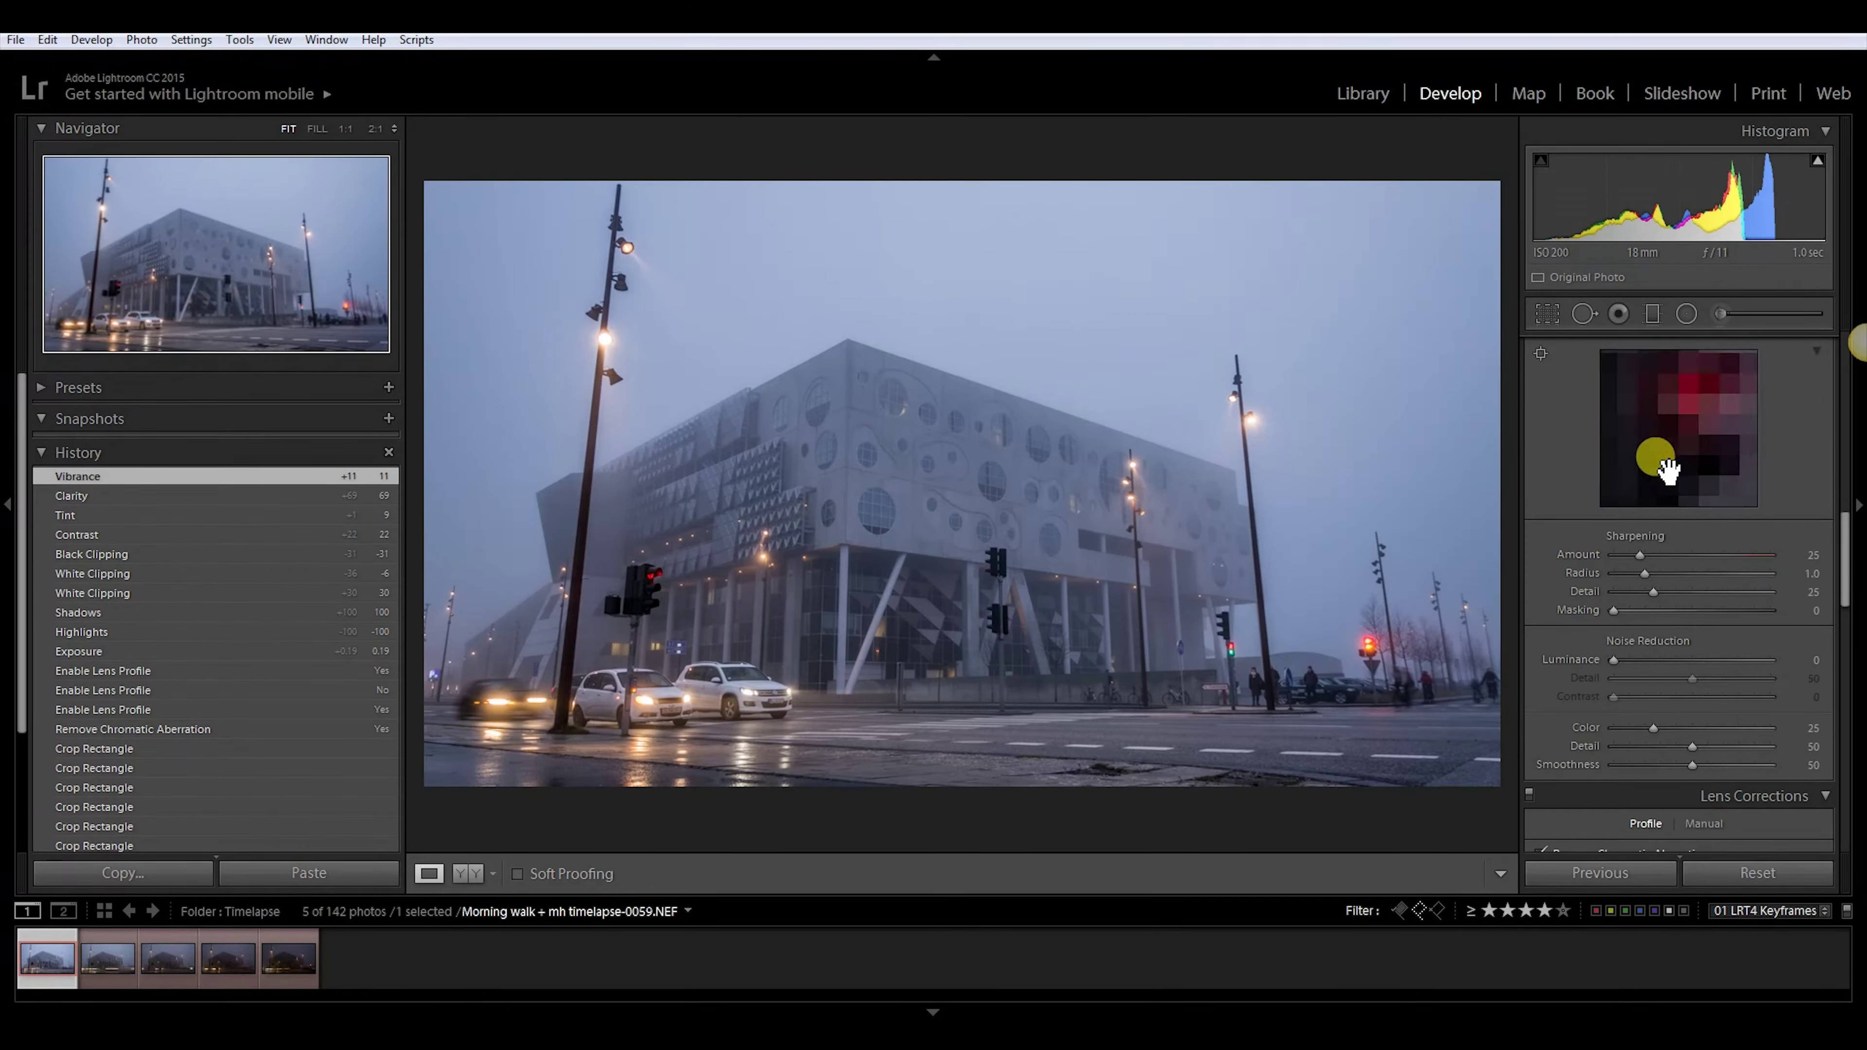
left_click_drag(1669, 471, 1729, 478)
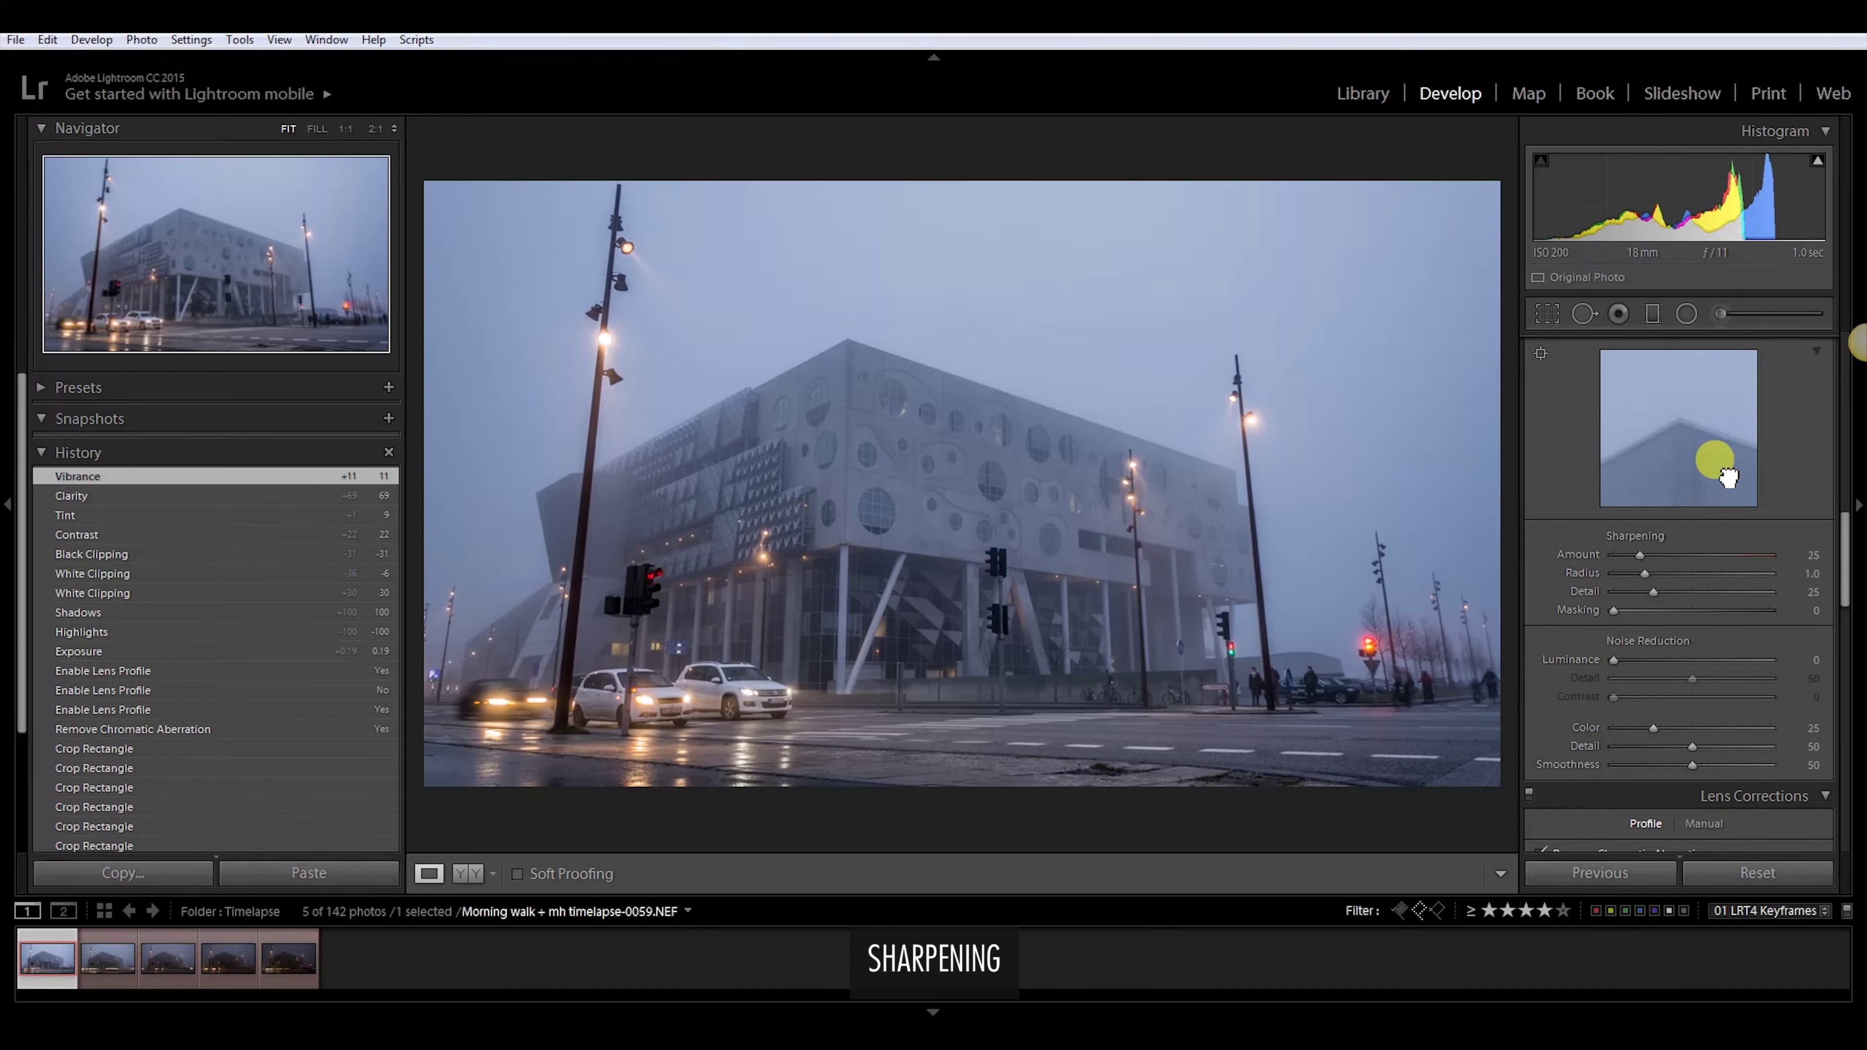
Set Sharpening Amount 104, Masking 83, and raise Luminance noise reduction slightly
left_click(1723, 560)
mouse_move(1725, 558)
left_mouse_down()
mouse_move(1754, 559)
mouse_move(1656, 588)
left_mouse_up()
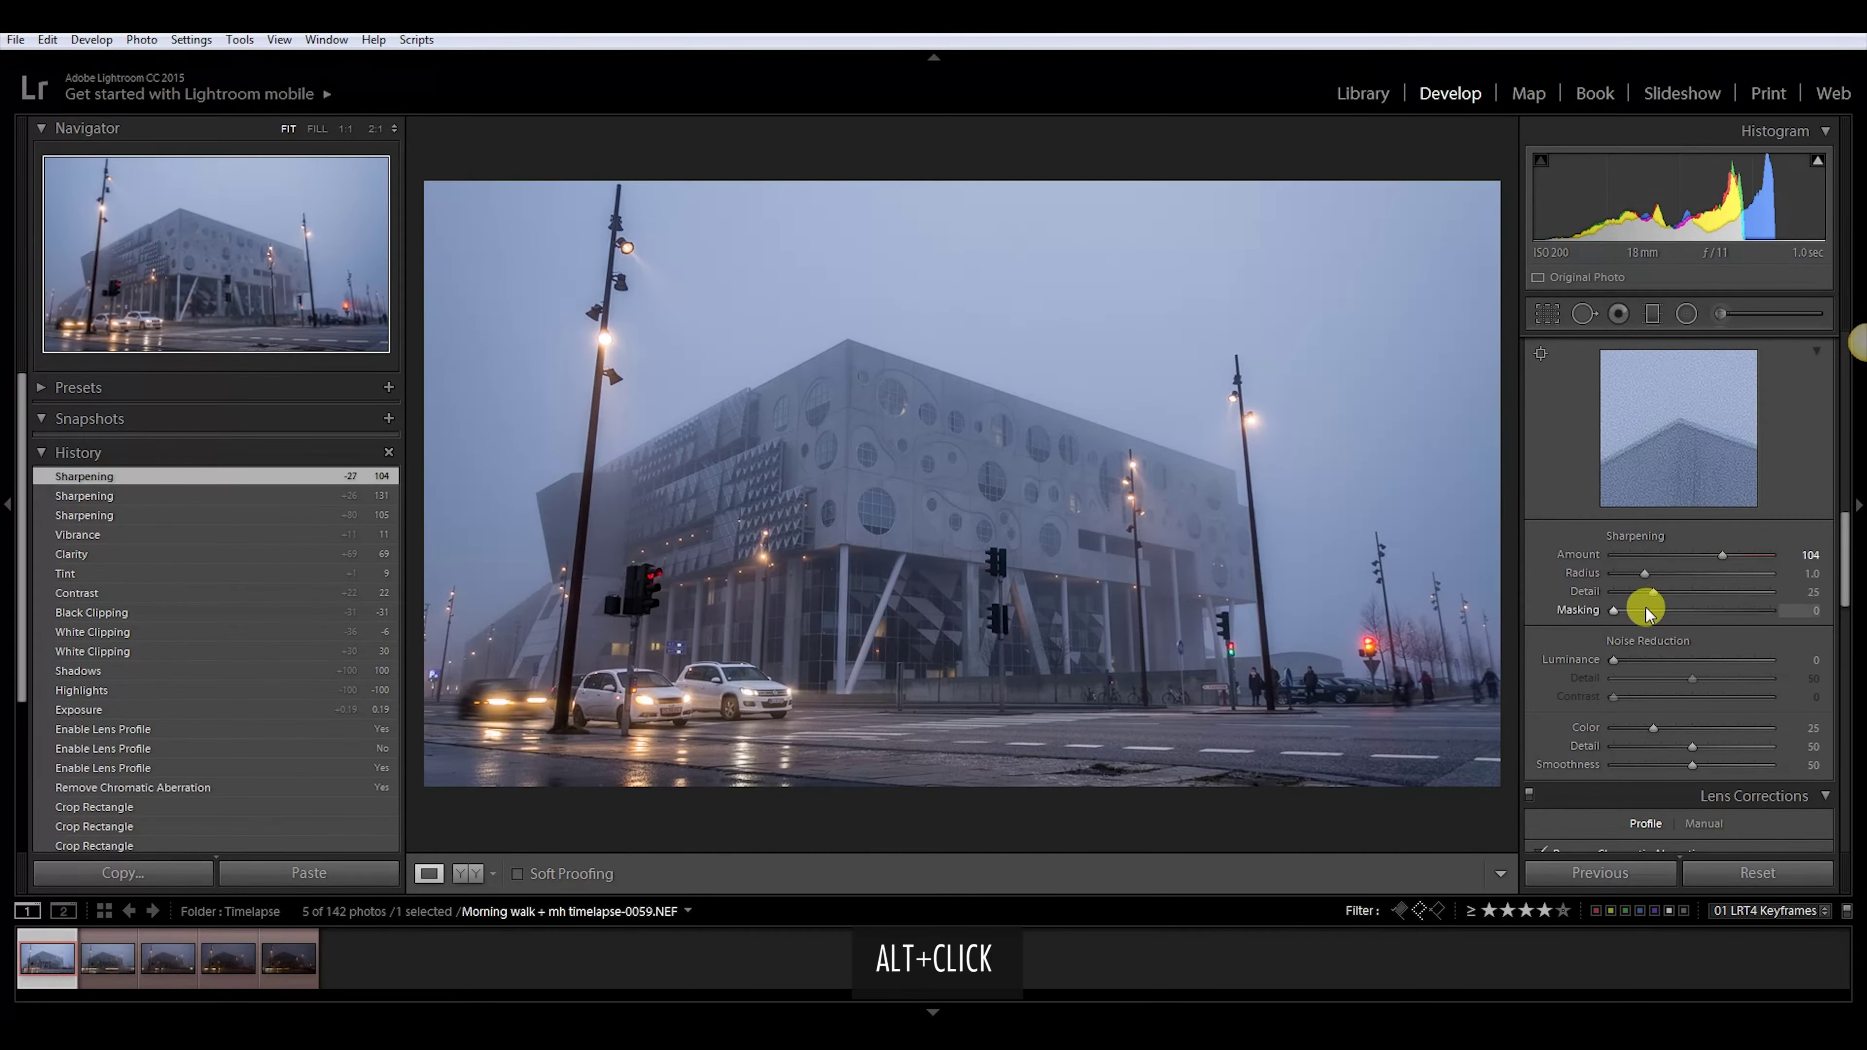
left_click_drag(1647, 609, 1720, 610)
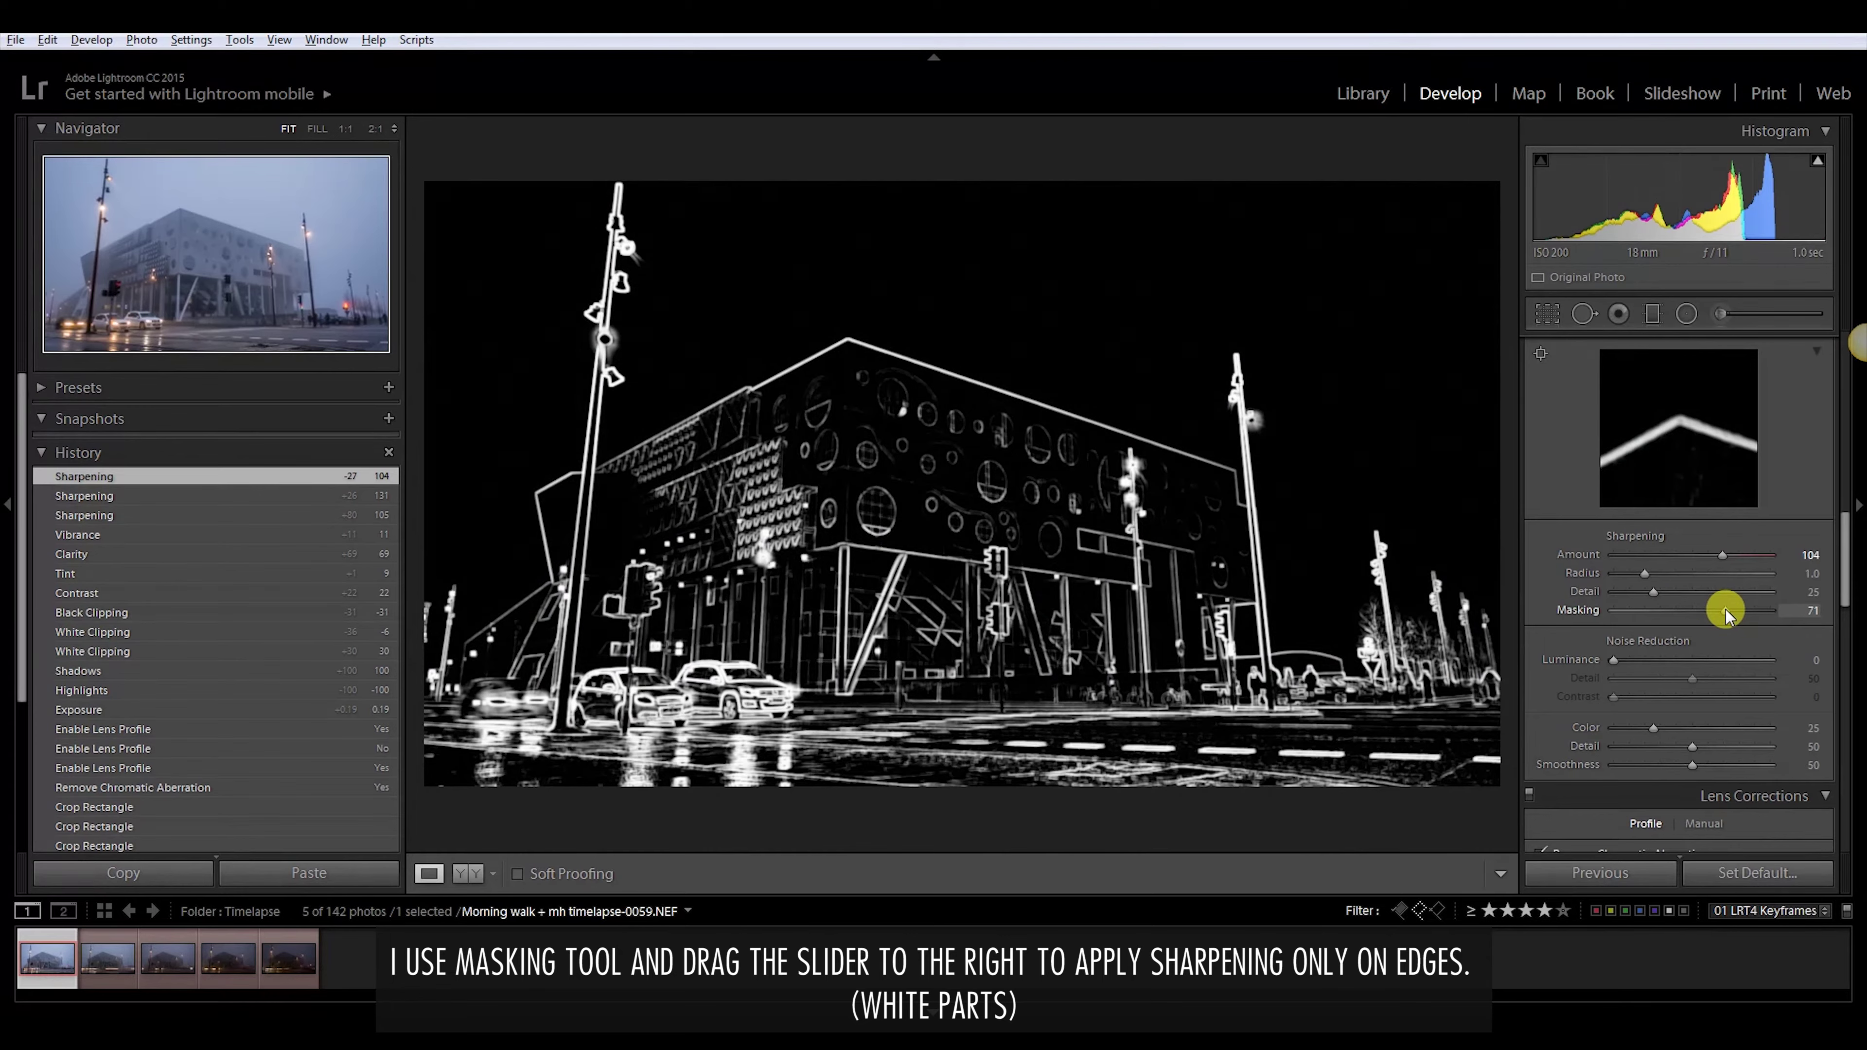
left_click_drag(1731, 610, 1746, 609)
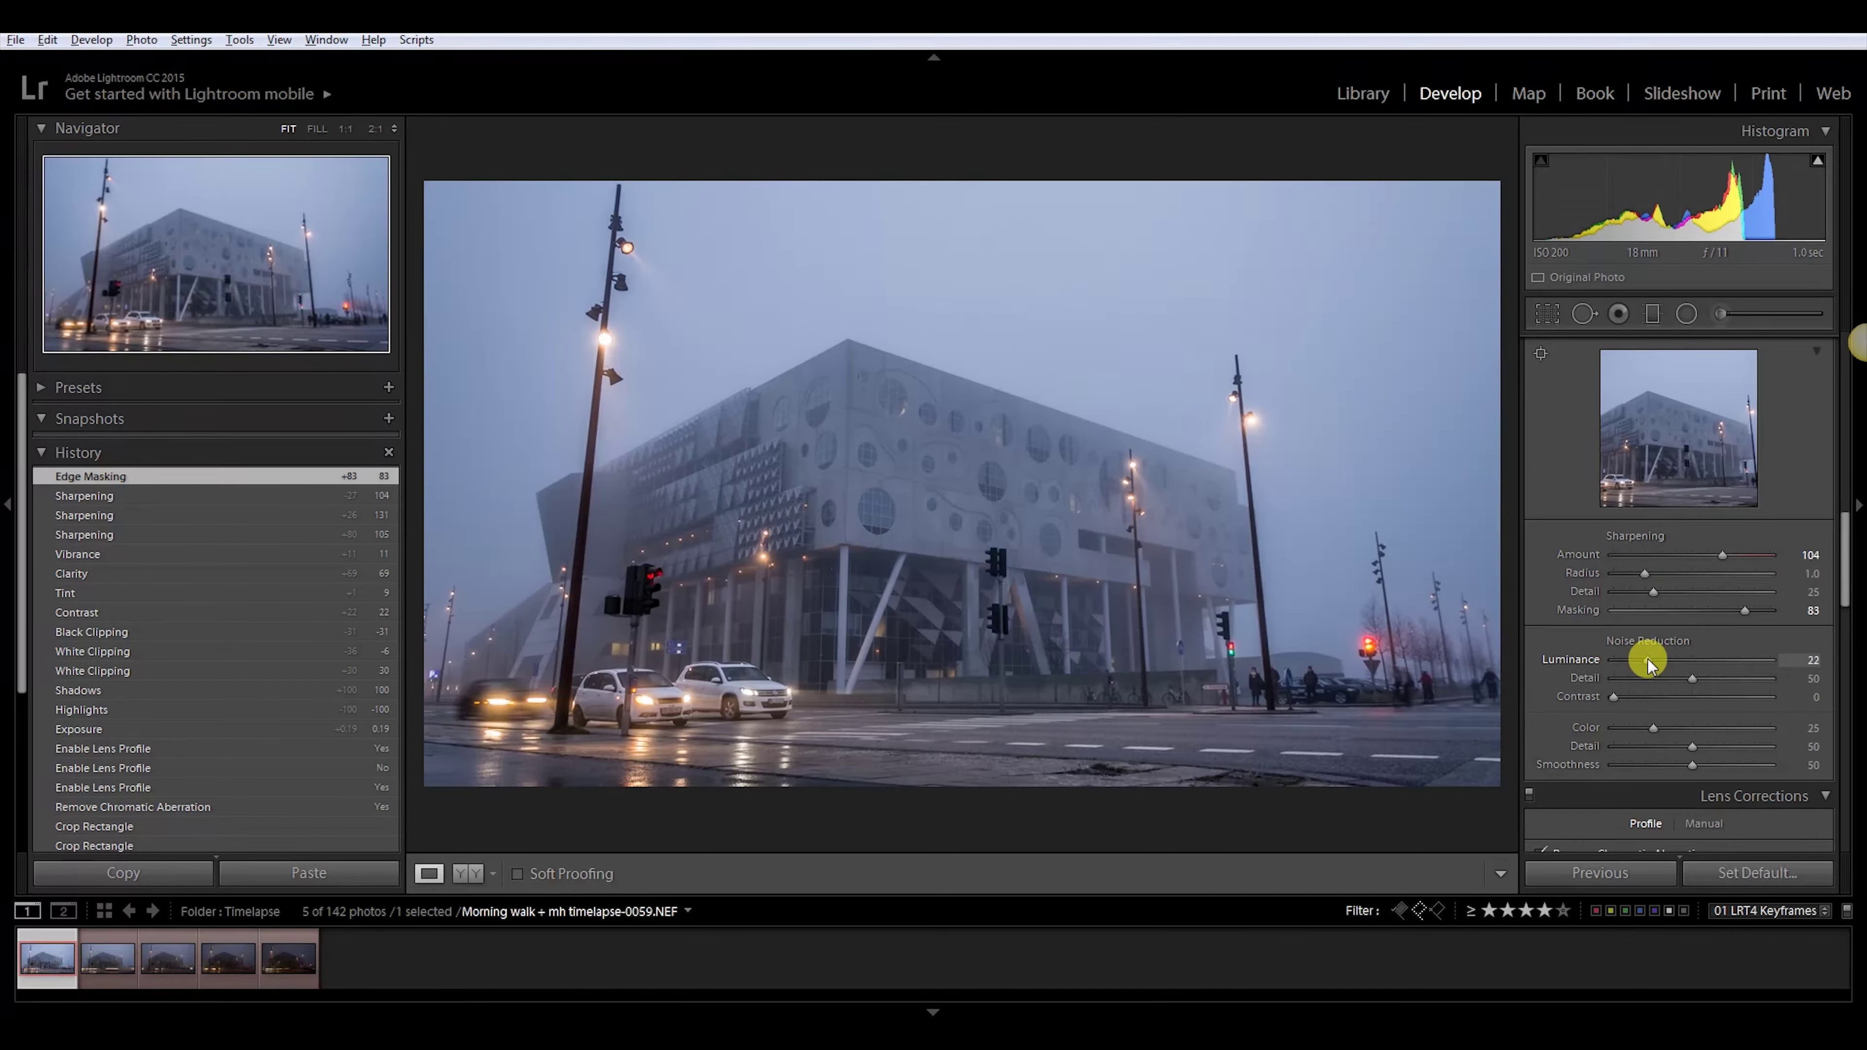
left_click_drag(1648, 662, 1664, 662)
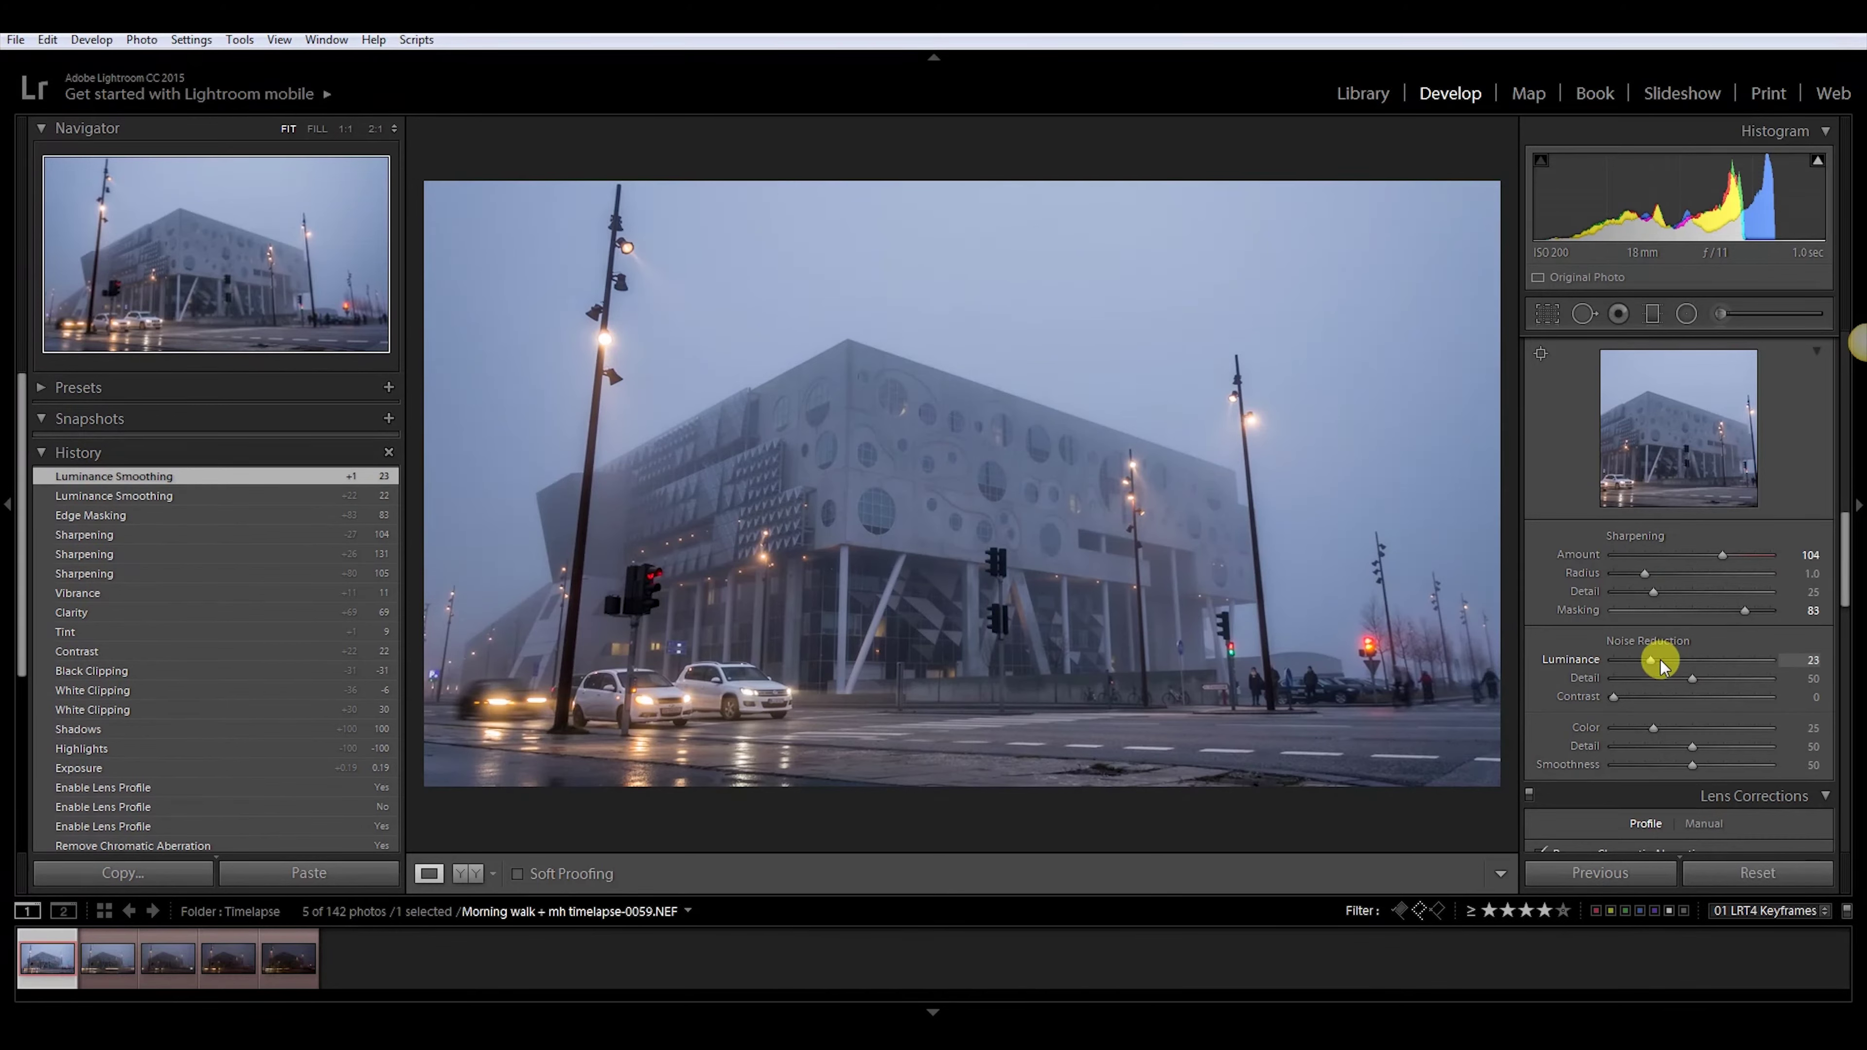
Nudge luminance noise reduction up, compare camera profiles, and settle on Camera Standard
left_click_drag(1654, 660, 1656, 664)
scroll(1659, 560, "down", 5)
scroll(1691, 581, "down", 5)
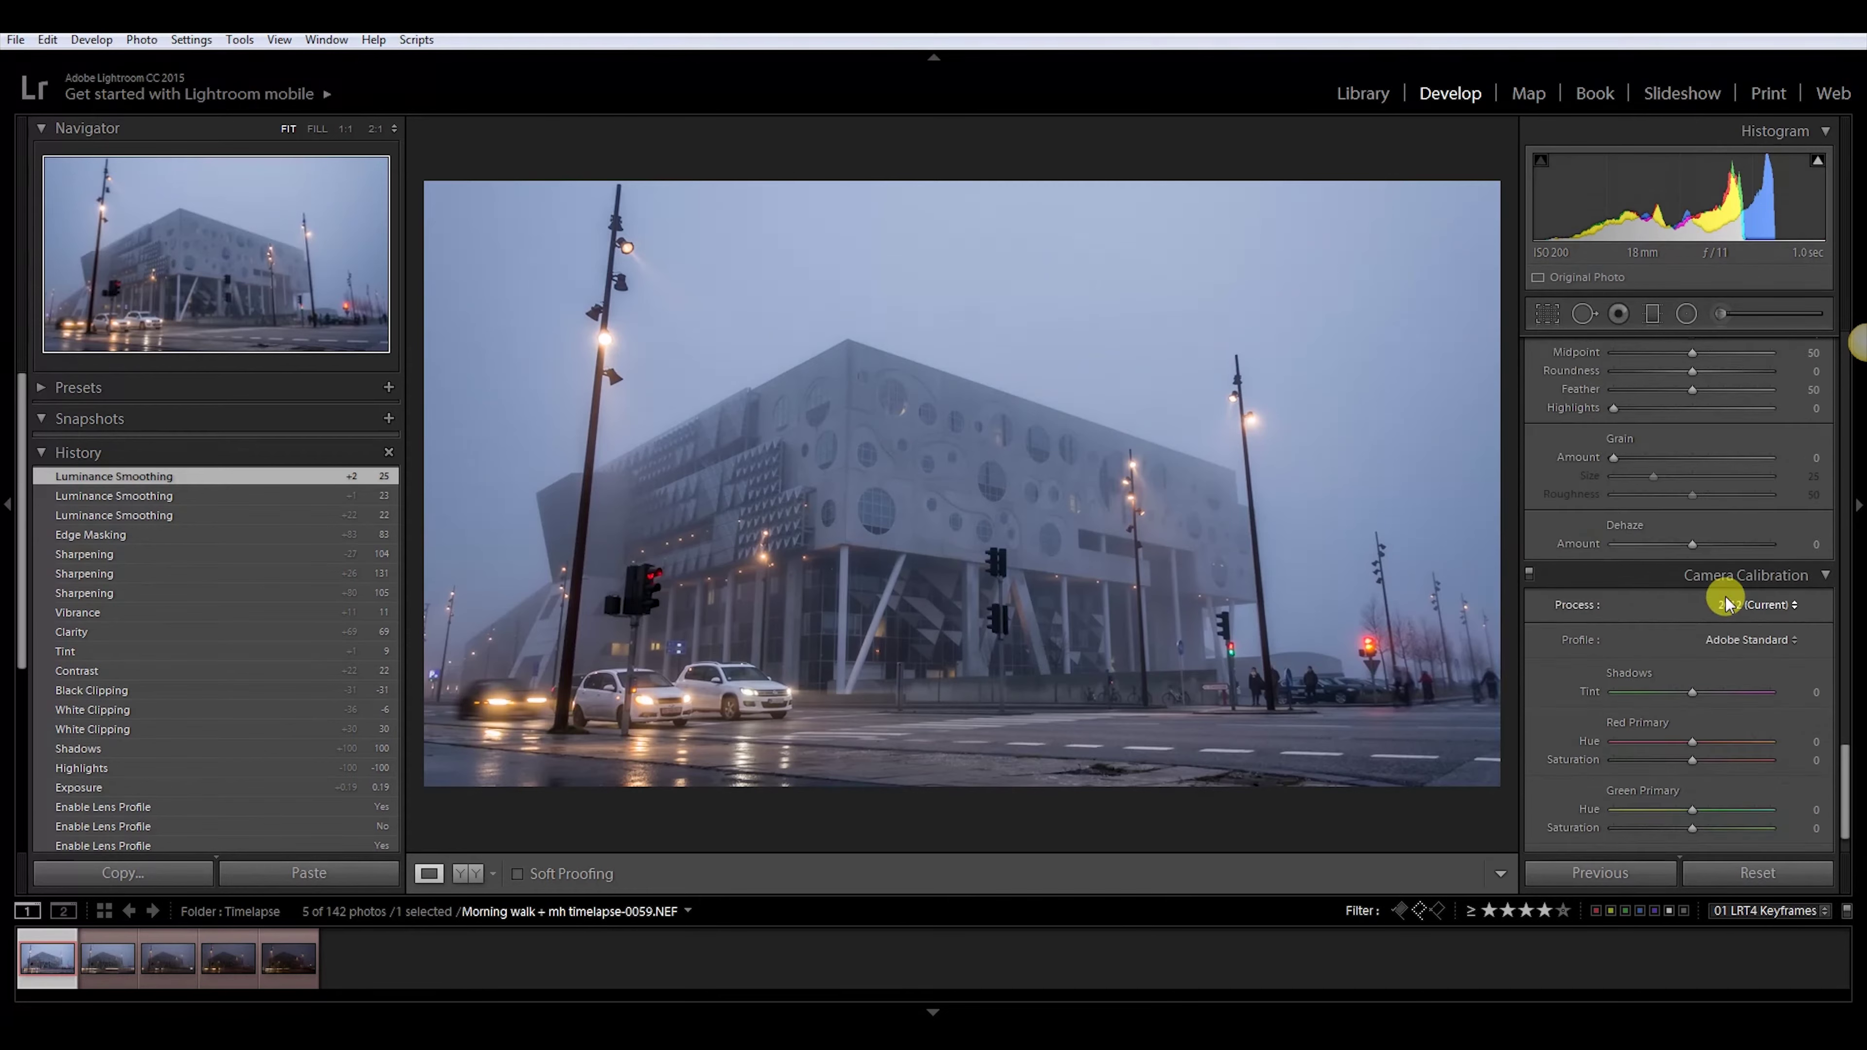
left_click(1752, 640)
left_click(1693, 748)
left_click(1752, 640)
left_click(1689, 706)
left_click(1752, 640)
left_click(1690, 727)
left_click(1752, 640)
left_click(1698, 685)
left_click(1752, 640)
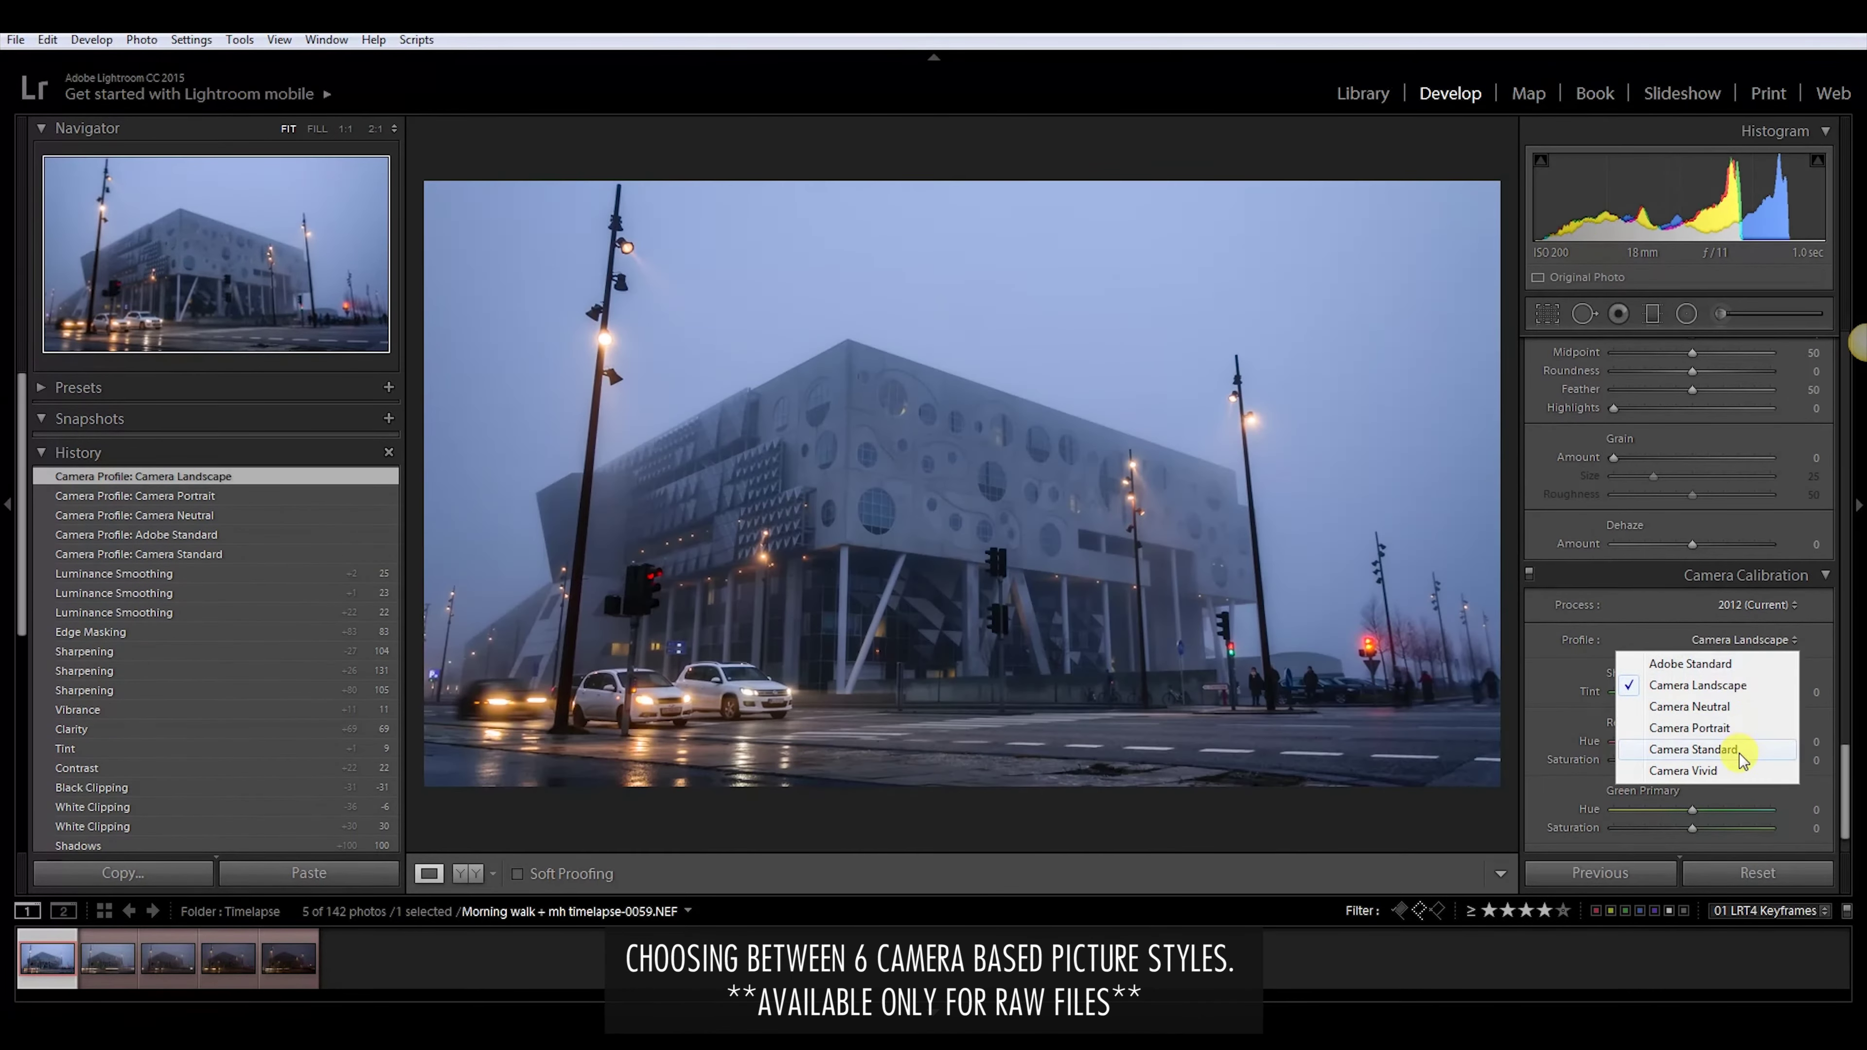
left_click(1738, 750)
Split-tone highlights to hue 64, saturation 29, and shadows to a subtle warm hue 19
scroll(1750, 657, "up", 5)
left_click(1771, 582)
left_click(1463, 605)
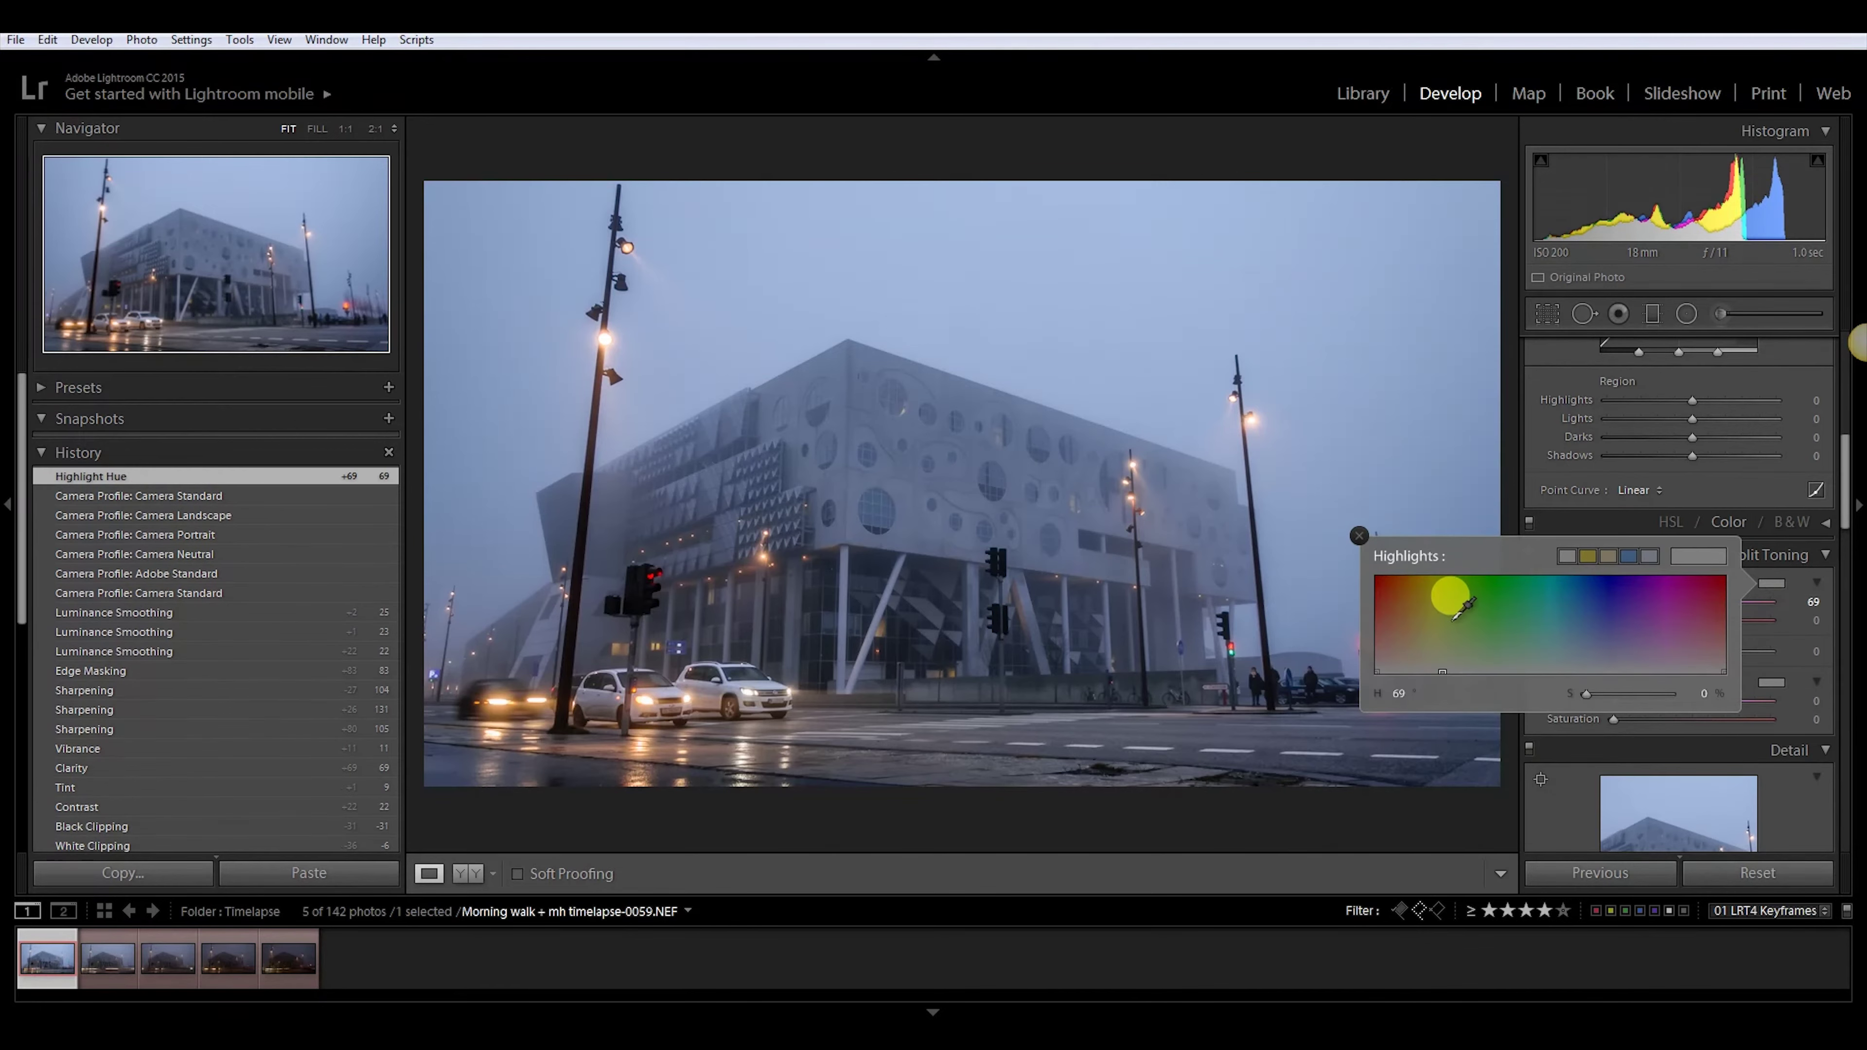
left_click_drag(1455, 616, 1436, 646)
left_click(1530, 522)
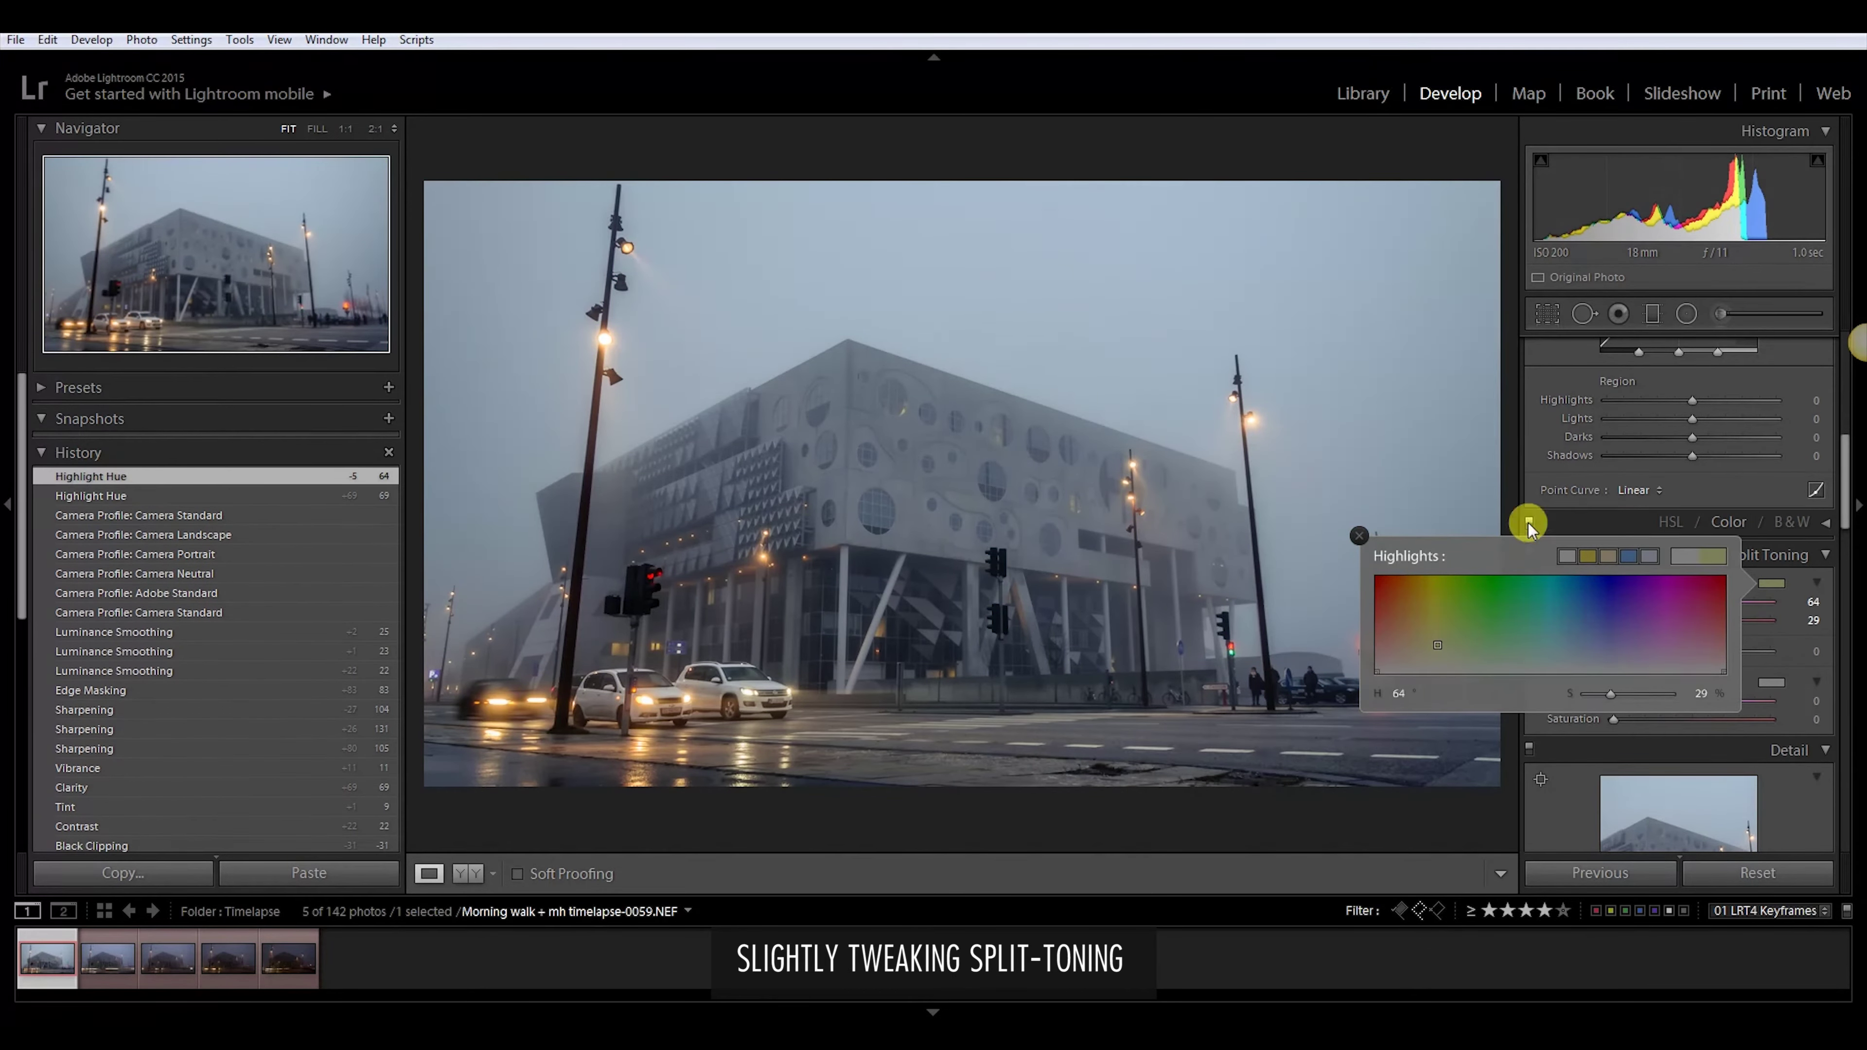
left_click(1769, 683)
mouse_move(1471, 718)
left_mouse_down()
mouse_move(1383, 705)
mouse_move(1394, 765)
mouse_move(1396, 734)
left_mouse_up()
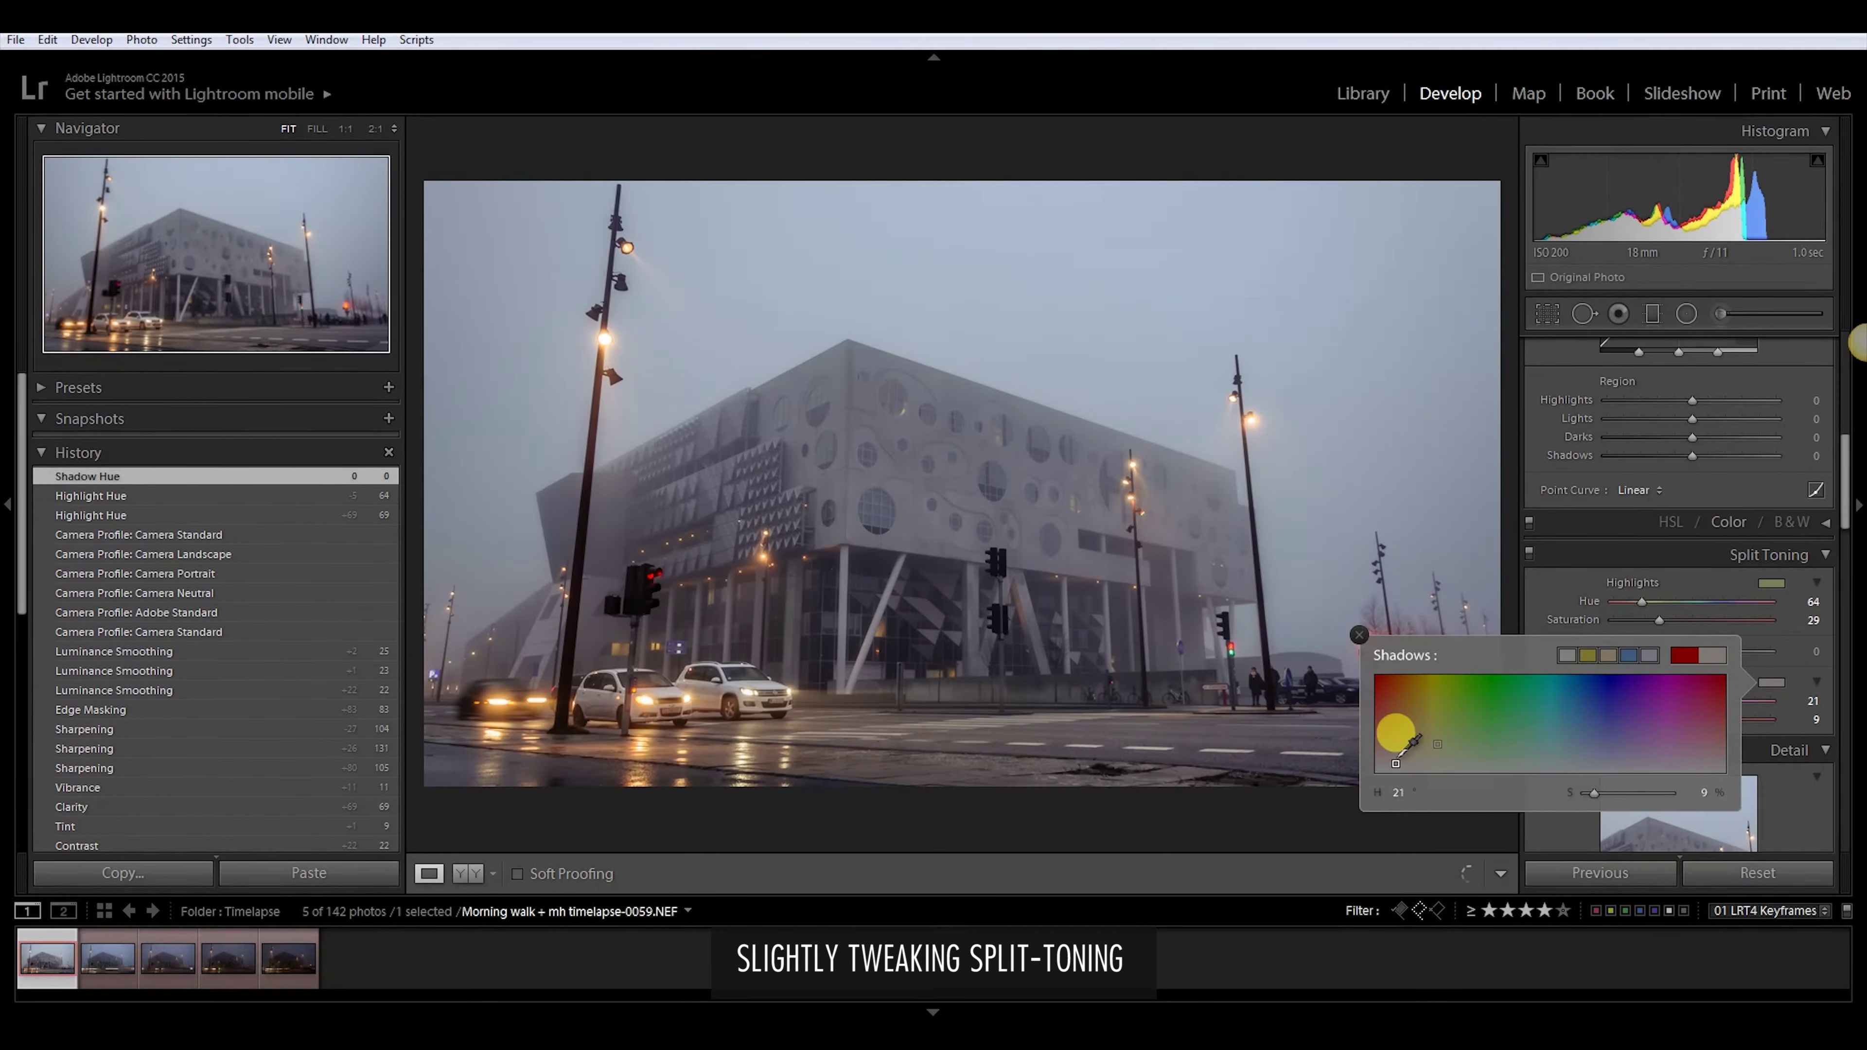
left_click(1542, 589)
scroll(1684, 658, "down", 5)
scroll(1684, 658, "down", 10)
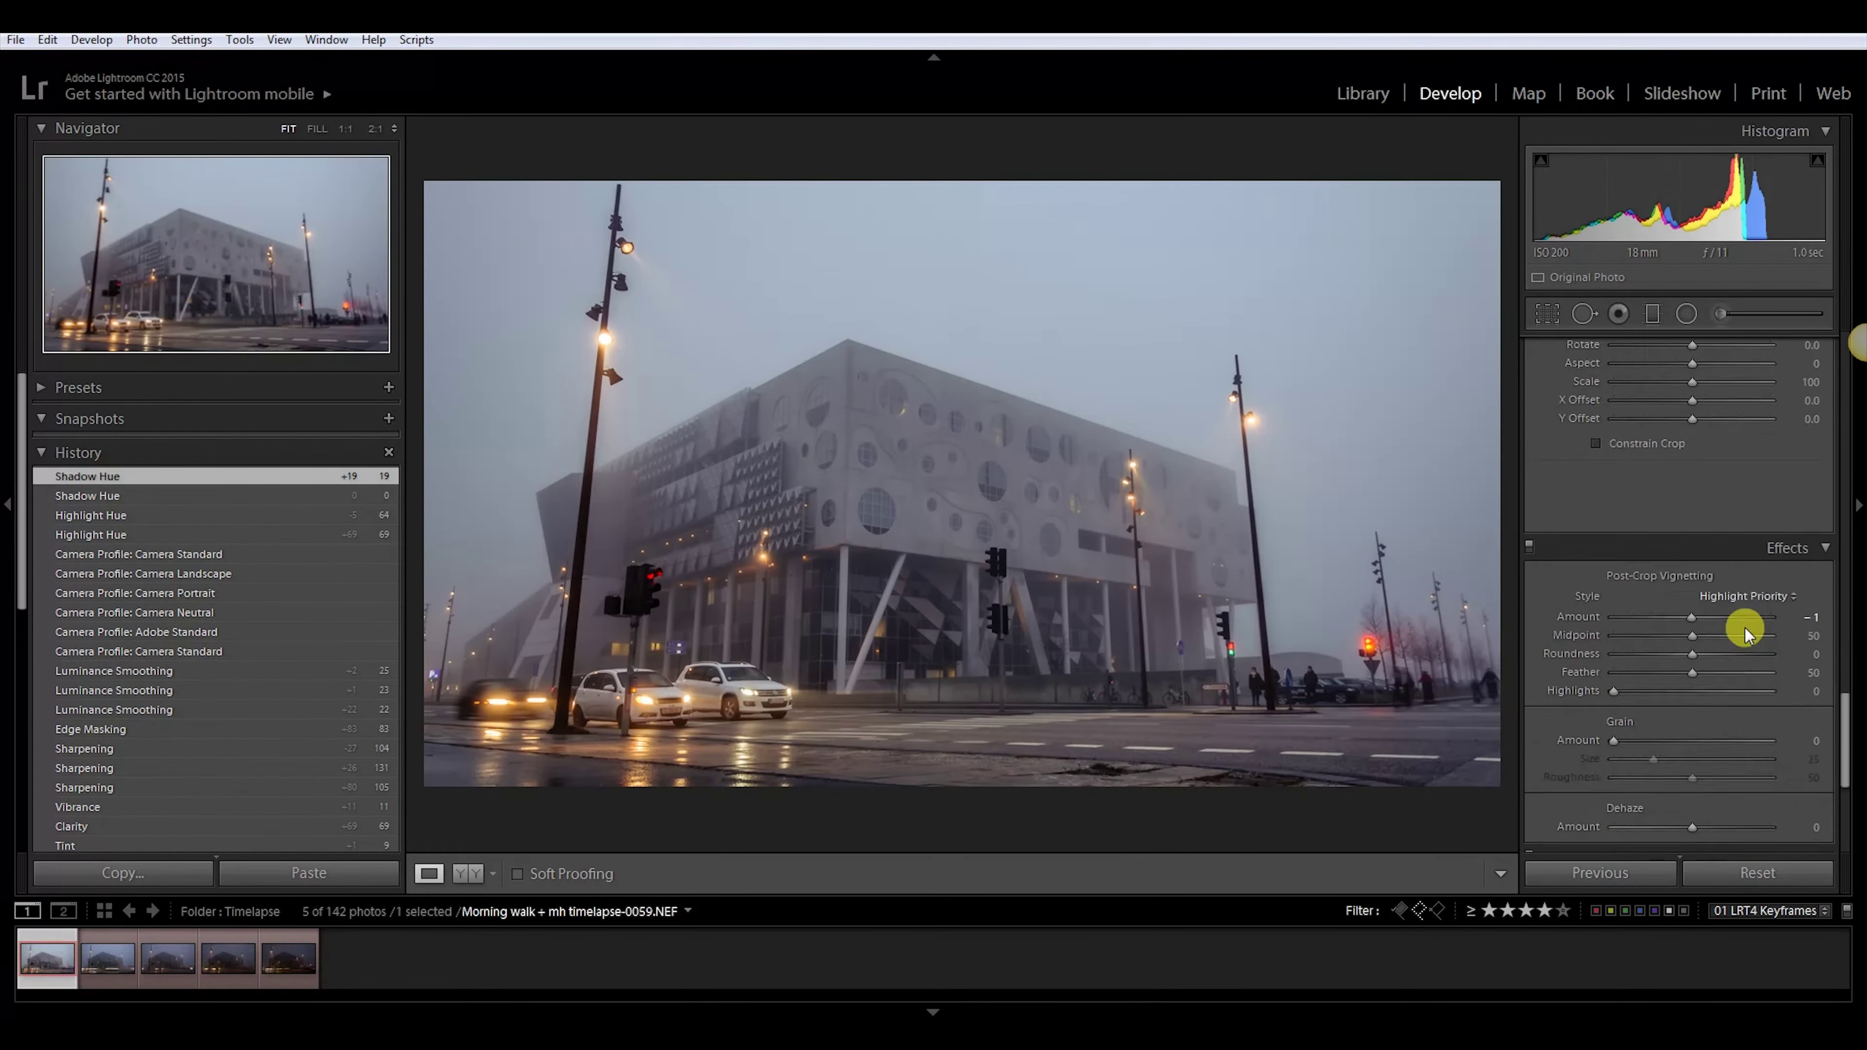
Set Dehaze to +36 and add a sky graduated filter with exposure 0.36
scroll(1699, 687, "down", 3)
left_click_drag(1700, 686, 1722, 690)
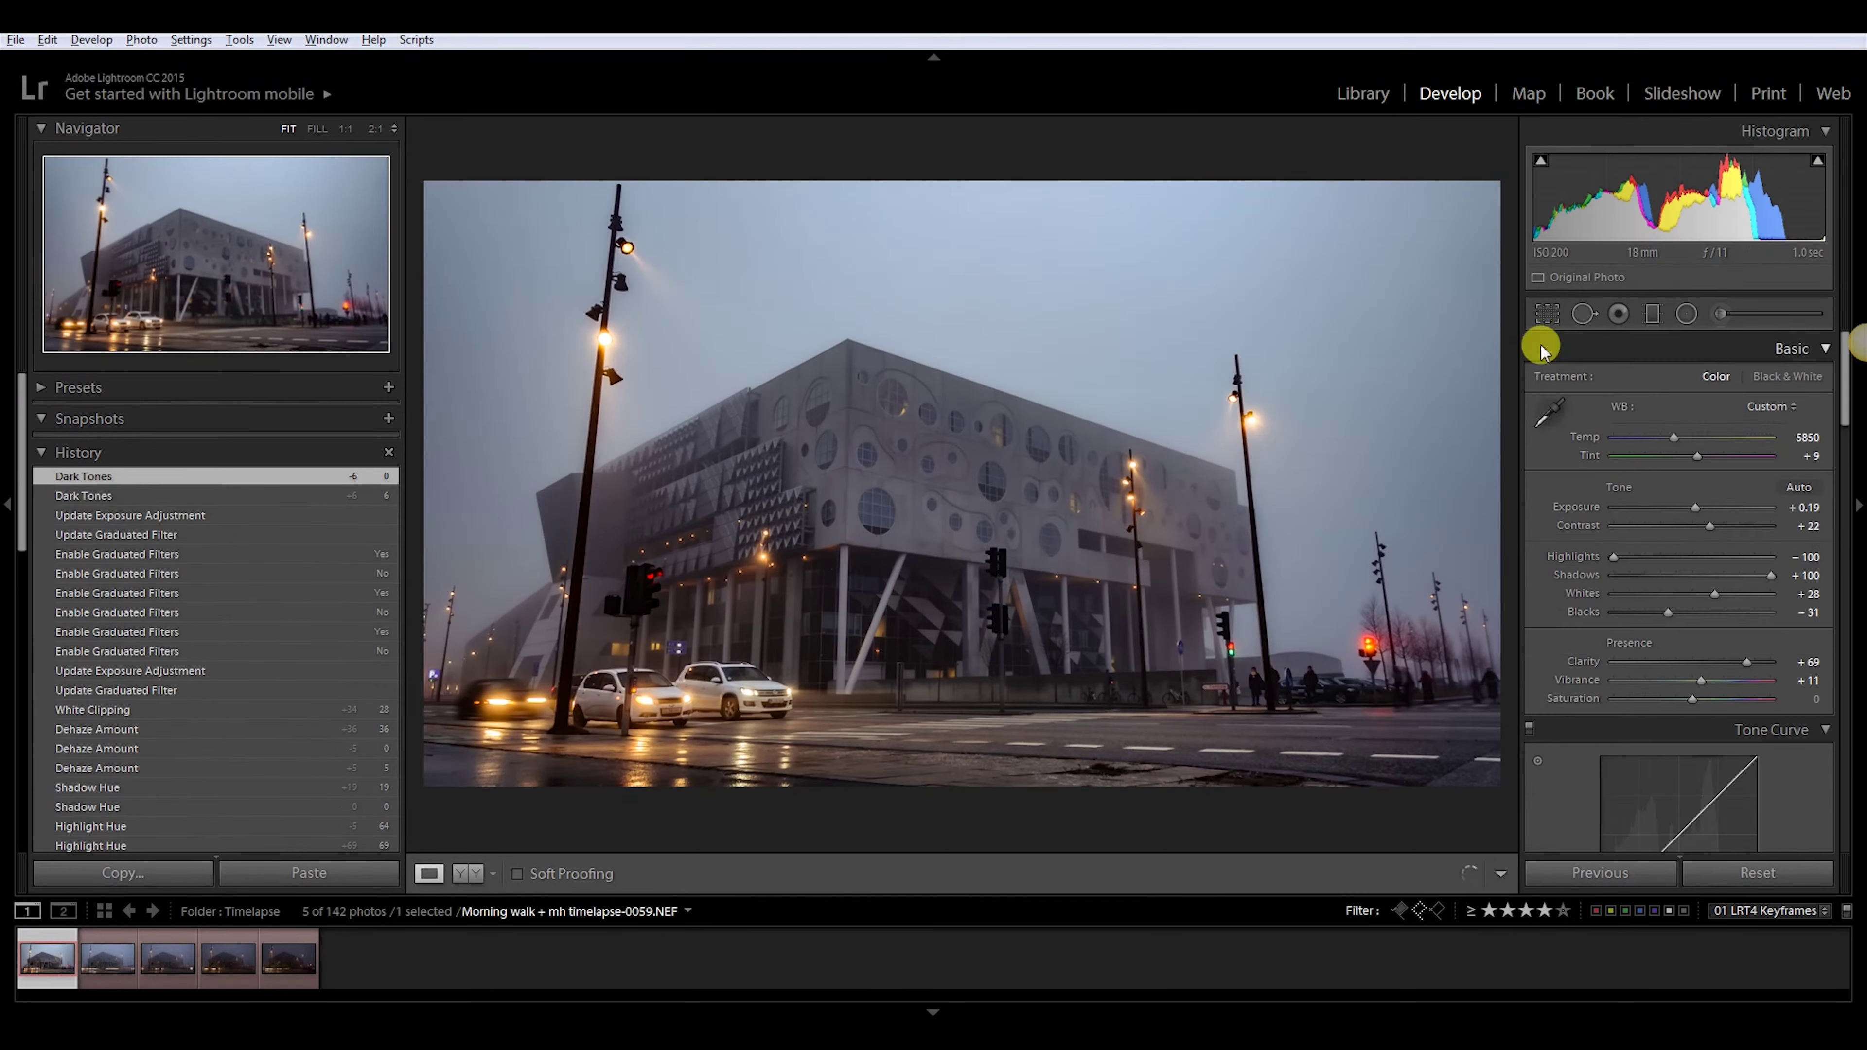
left_click(1649, 315)
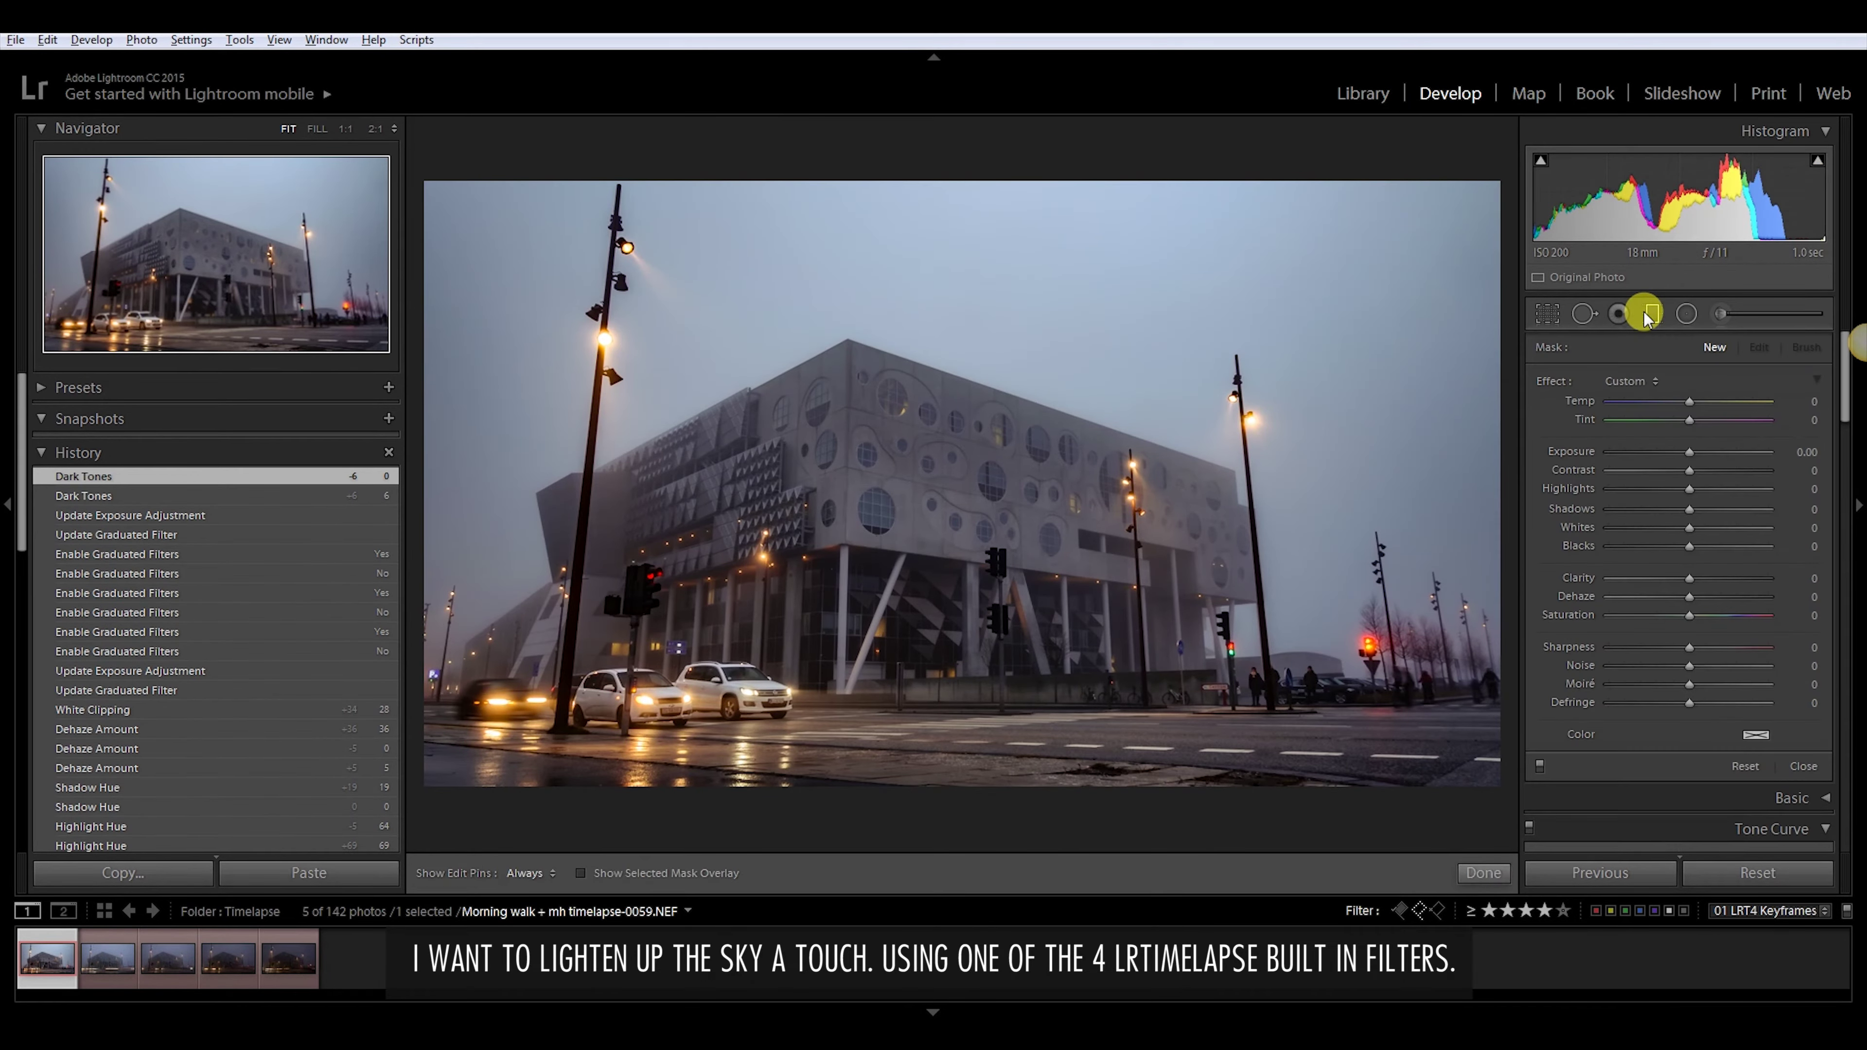
left_click(964, 244)
left_click_drag(972, 300, 980, 467)
left_click_drag(1588, 451, 1696, 452)
left_click(1539, 766)
left_click(1540, 766)
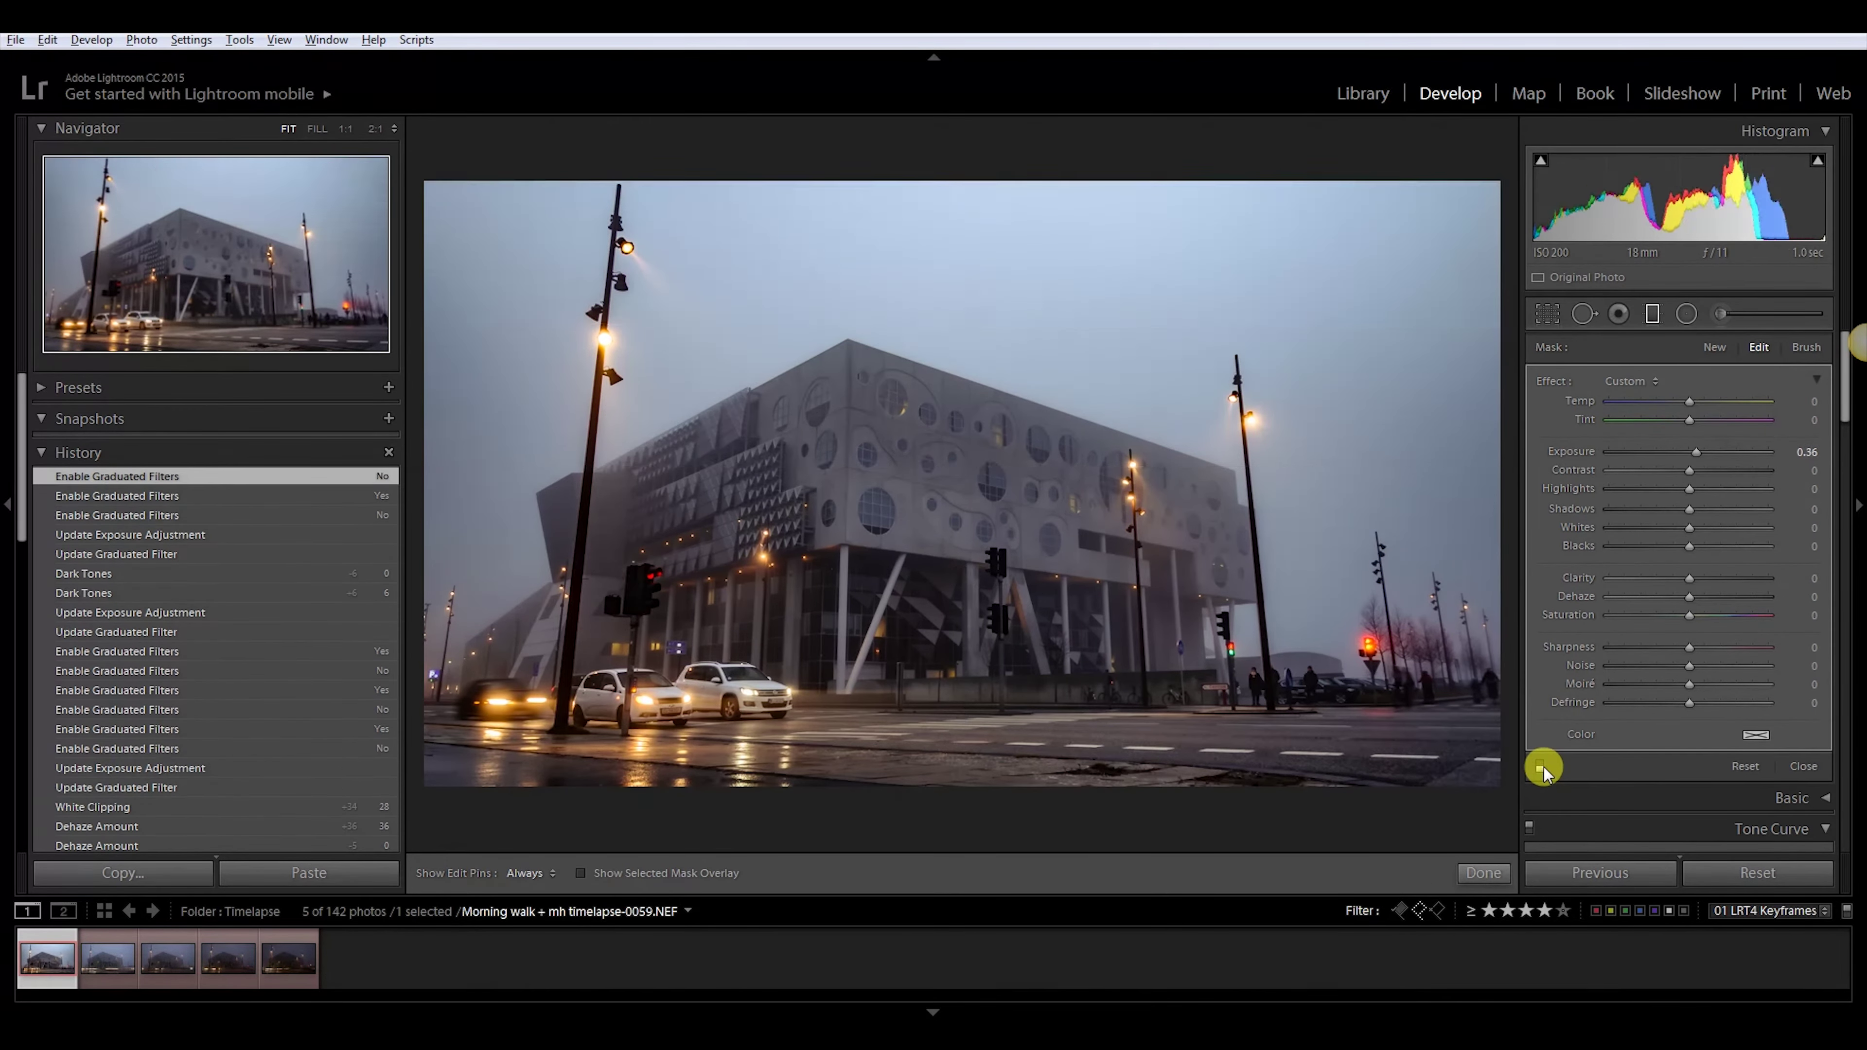
left_click(1484, 872)
left_click(1363, 93)
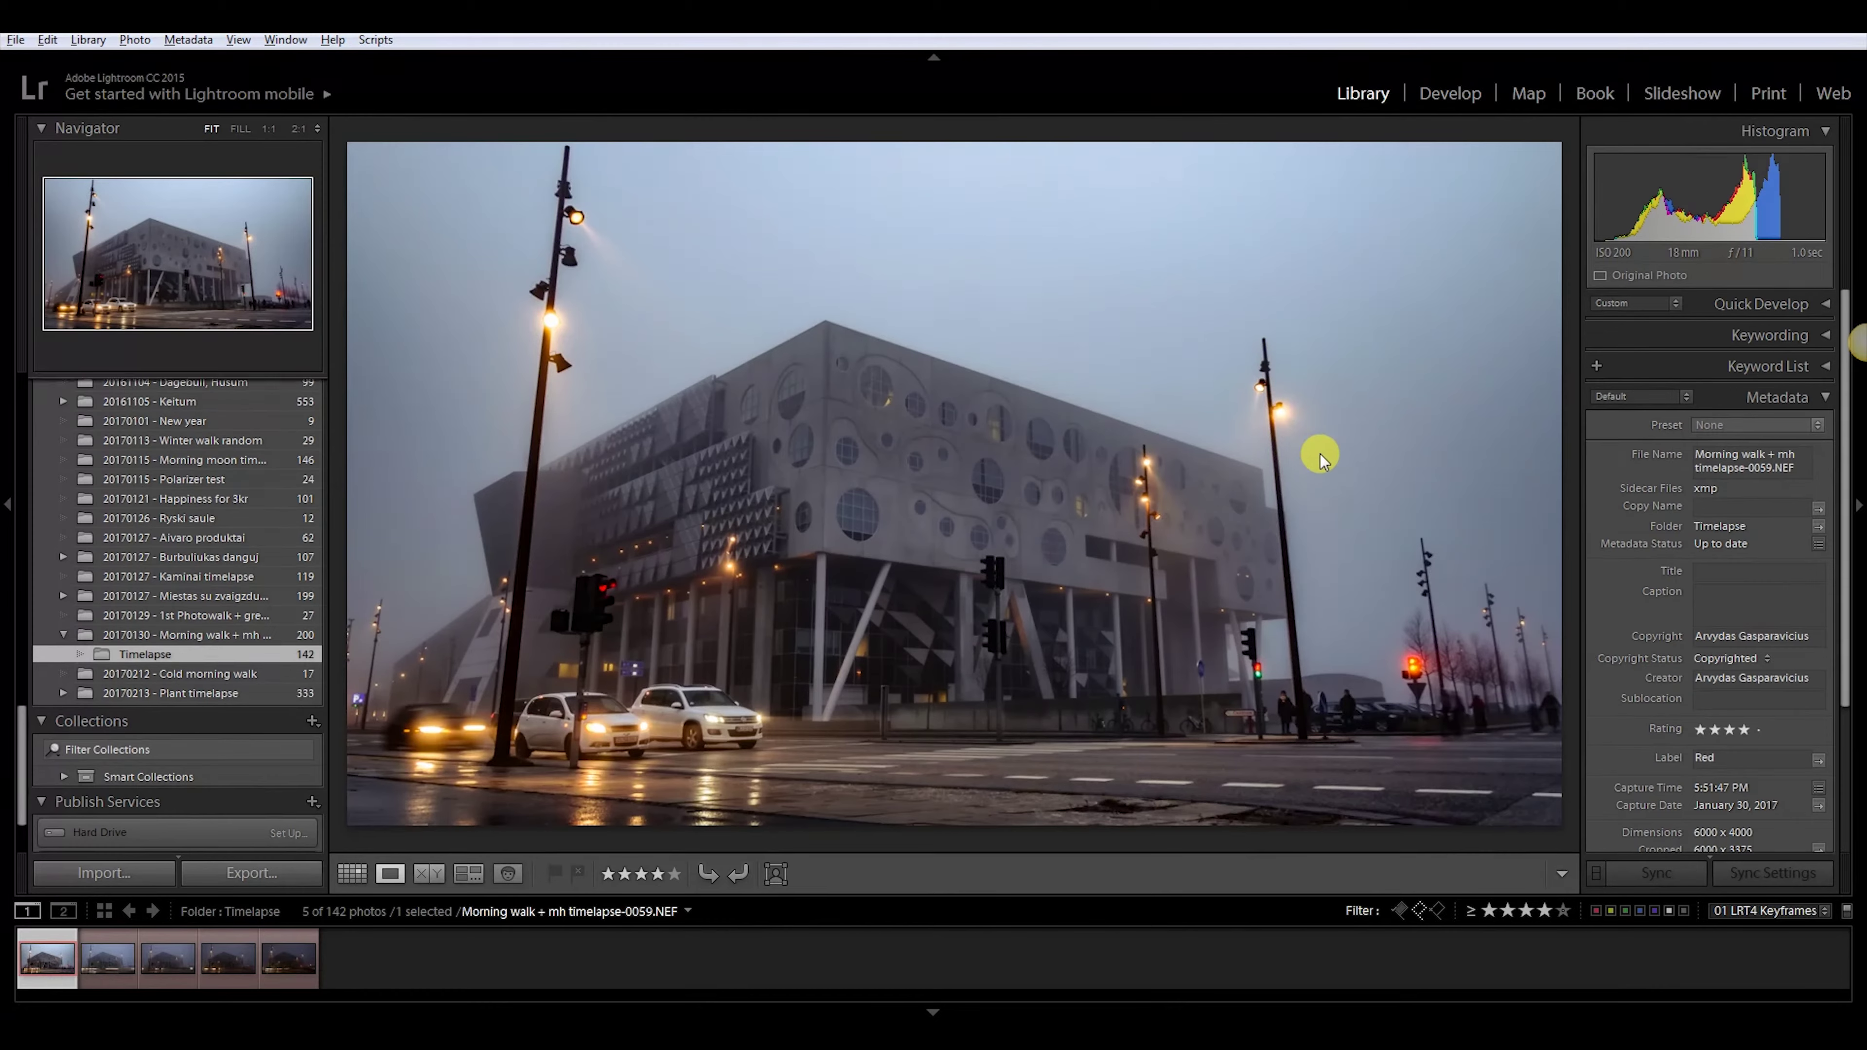
Sync the five keyframes with the 01 LRTimelapse Sync Keyframes script, then set keyframe 2 exposure +0.31
key("g")
key("ctrl+a")
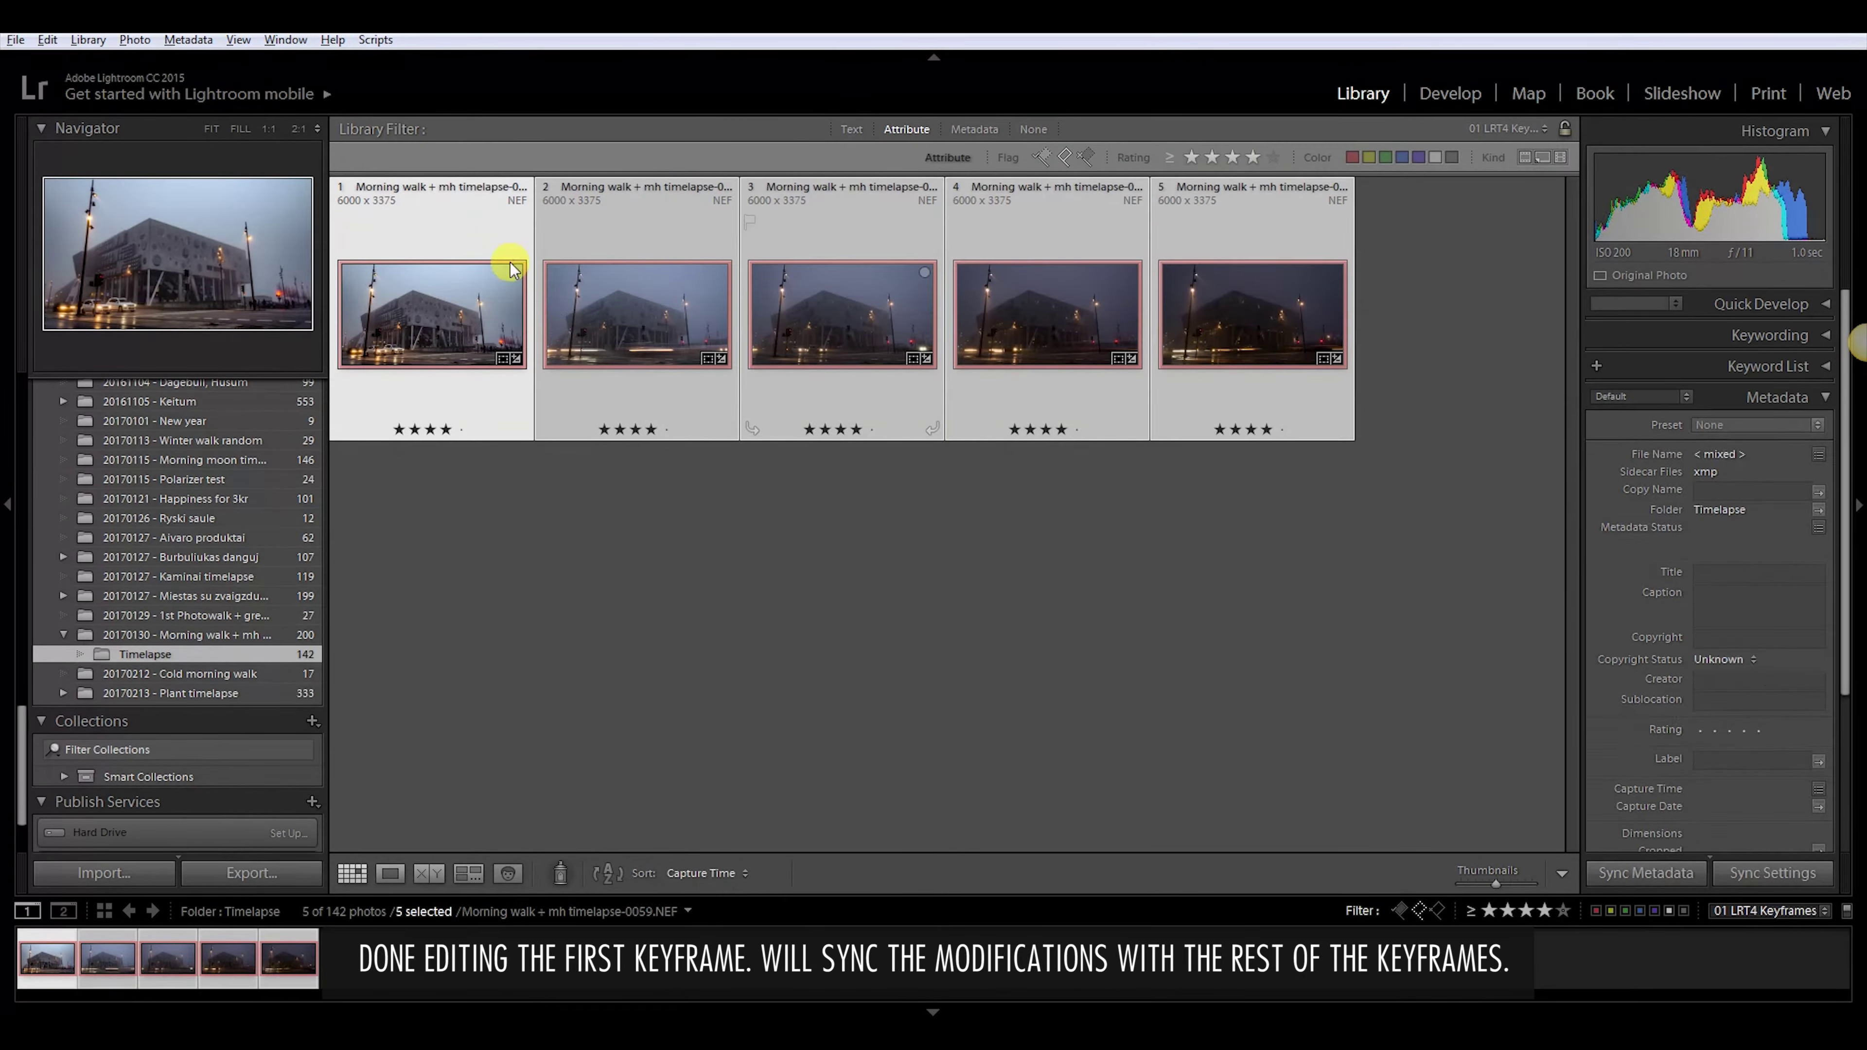
left_click(373, 40)
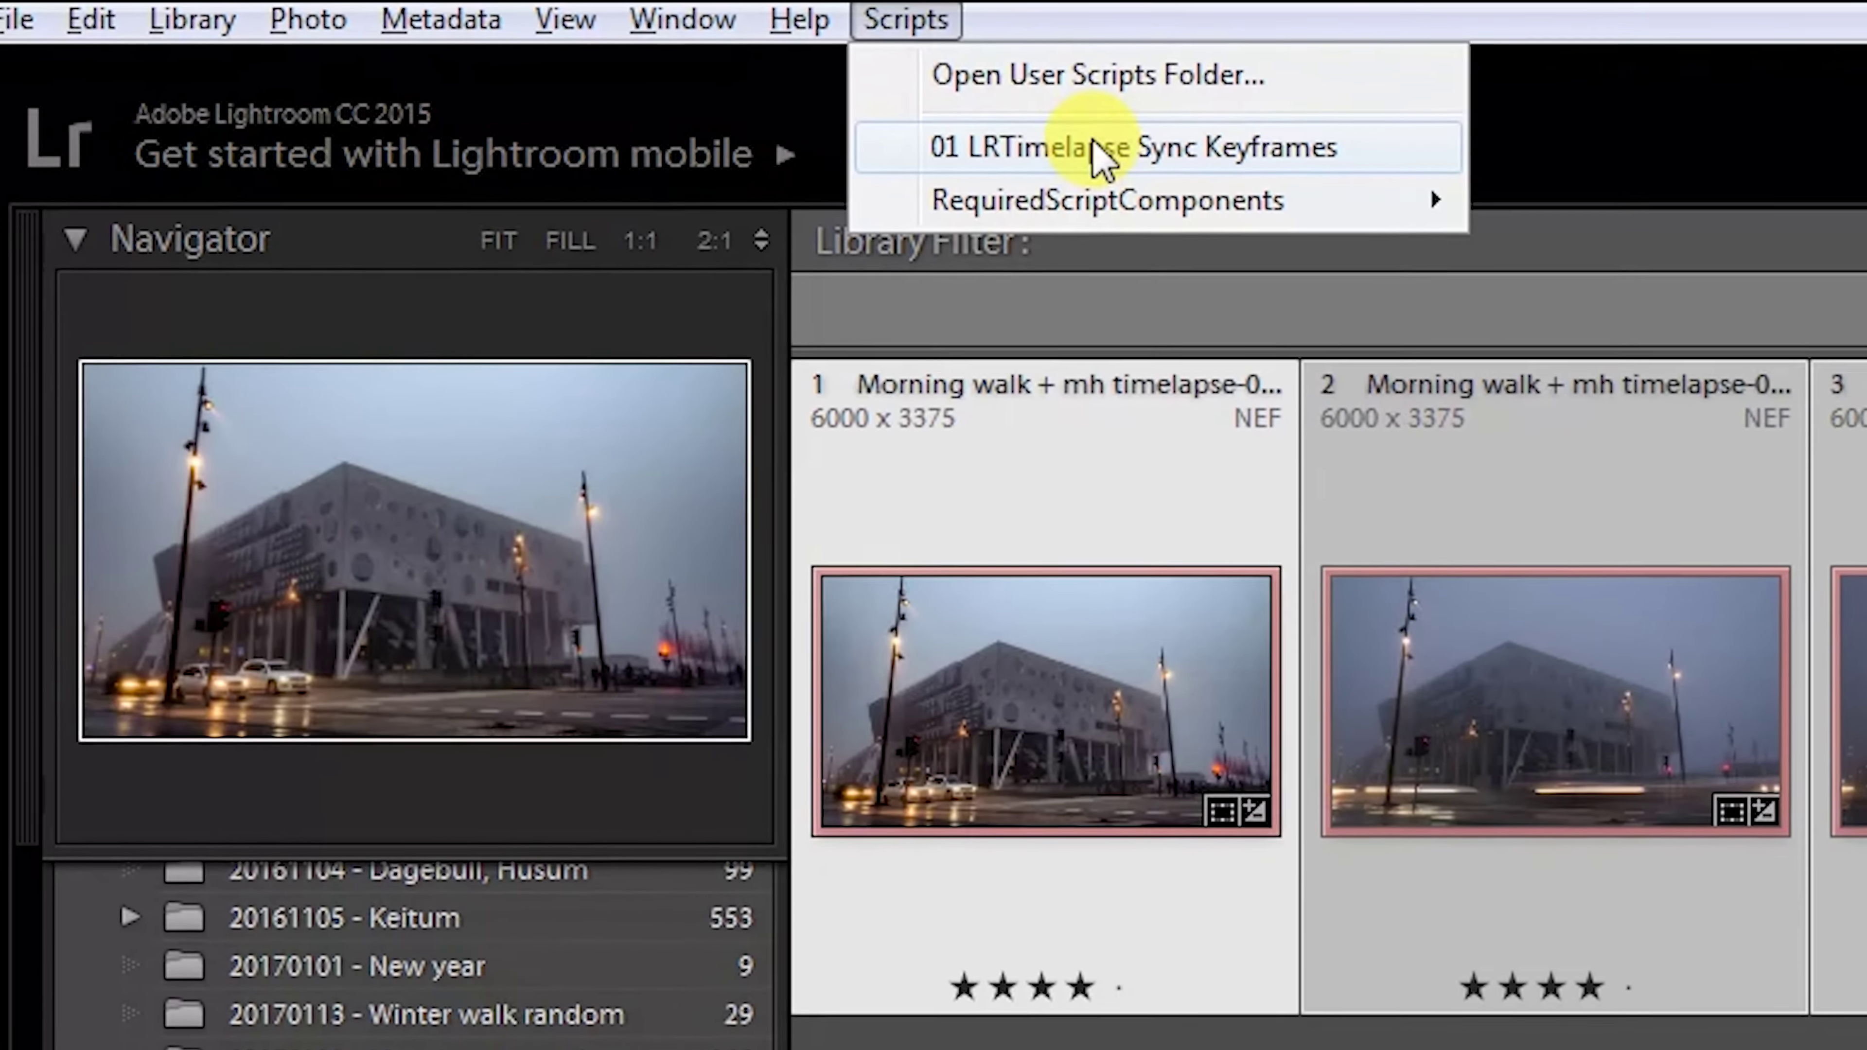
left_click(386, 118)
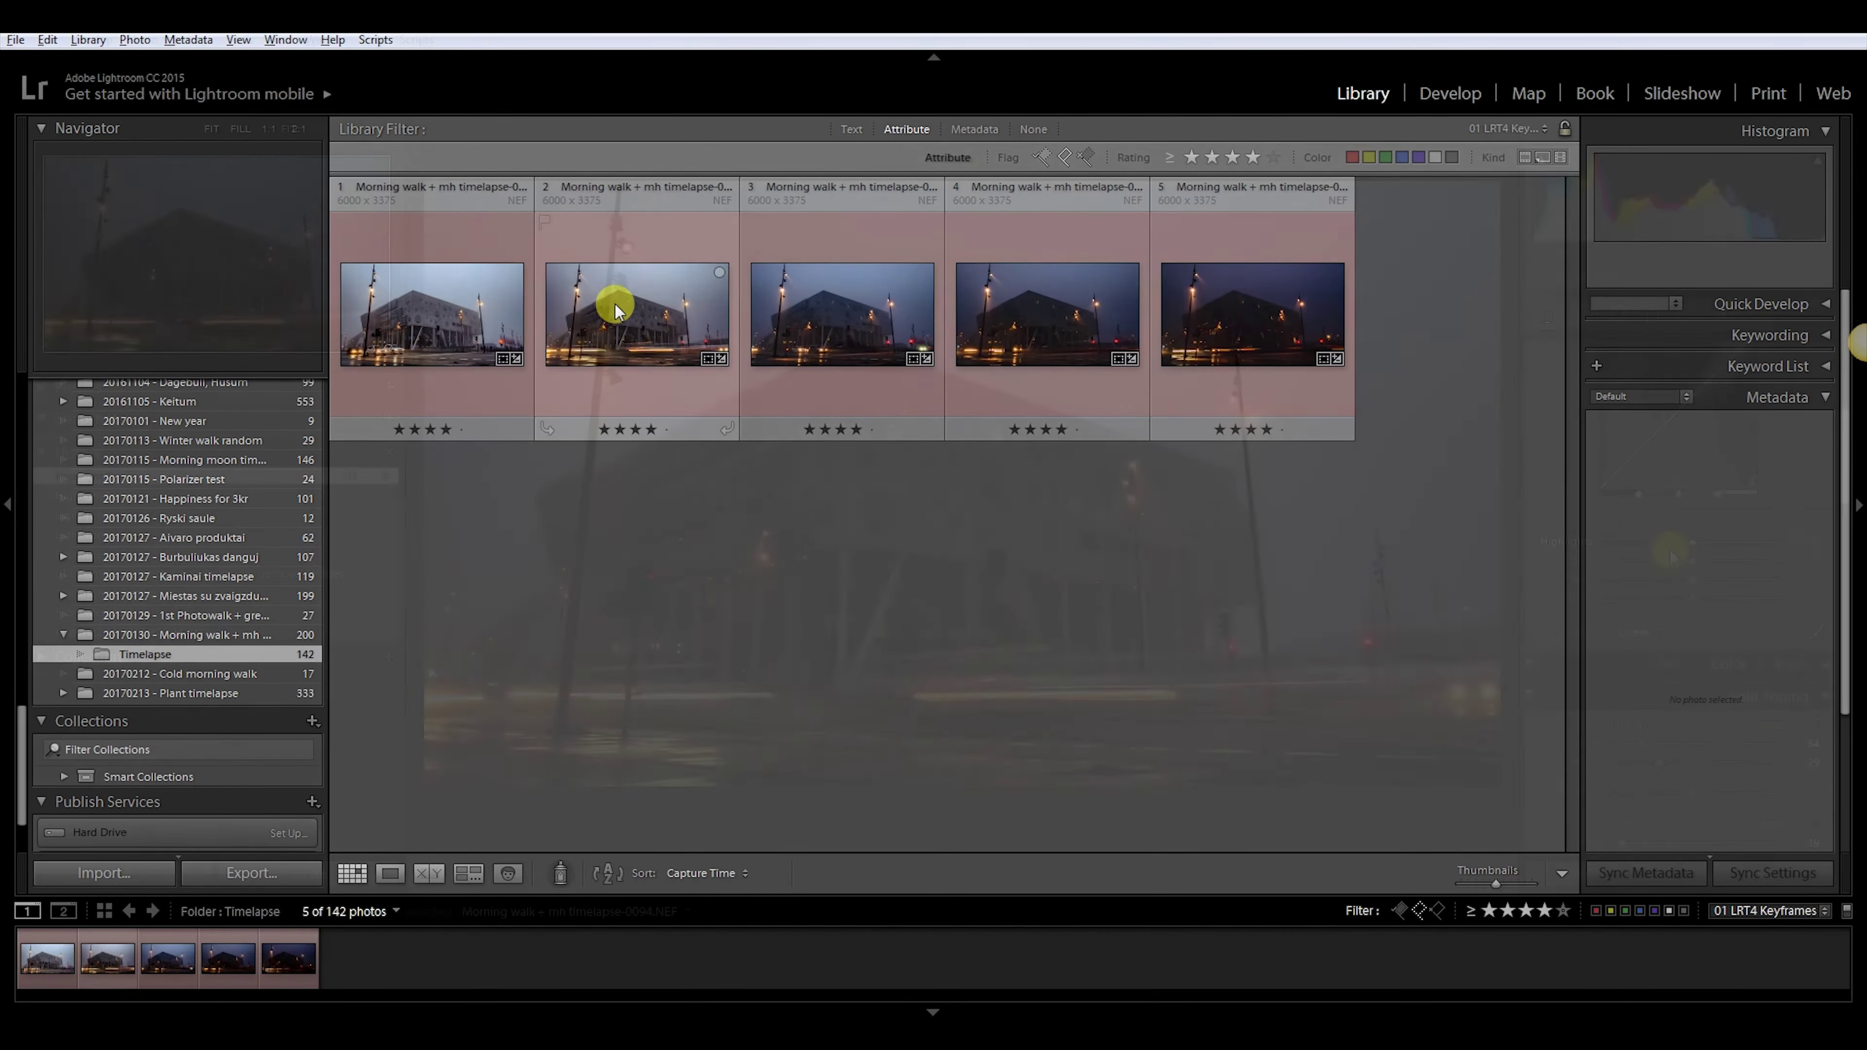
left_click_drag(1697, 511, 1698, 509)
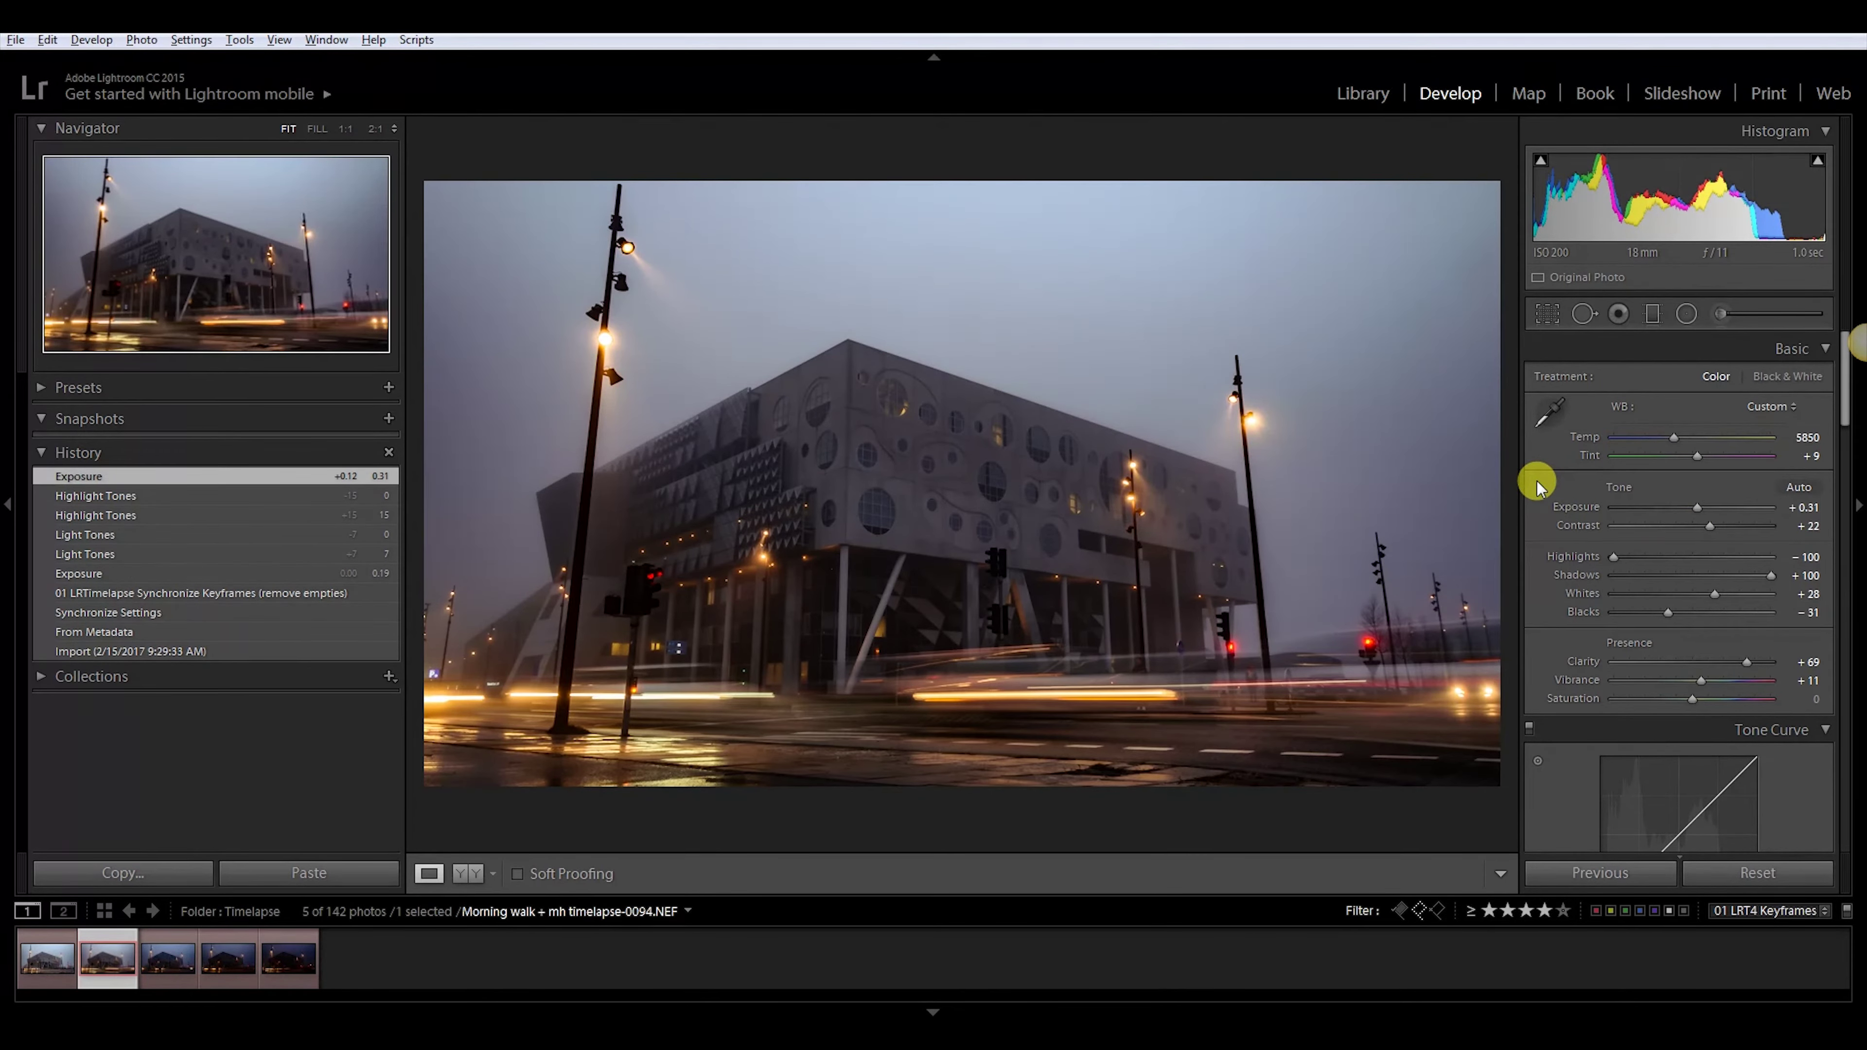
On the third keyframe, raise Exposure to 0.49 and reduce Dehaze from +26 to +21
key("Right")
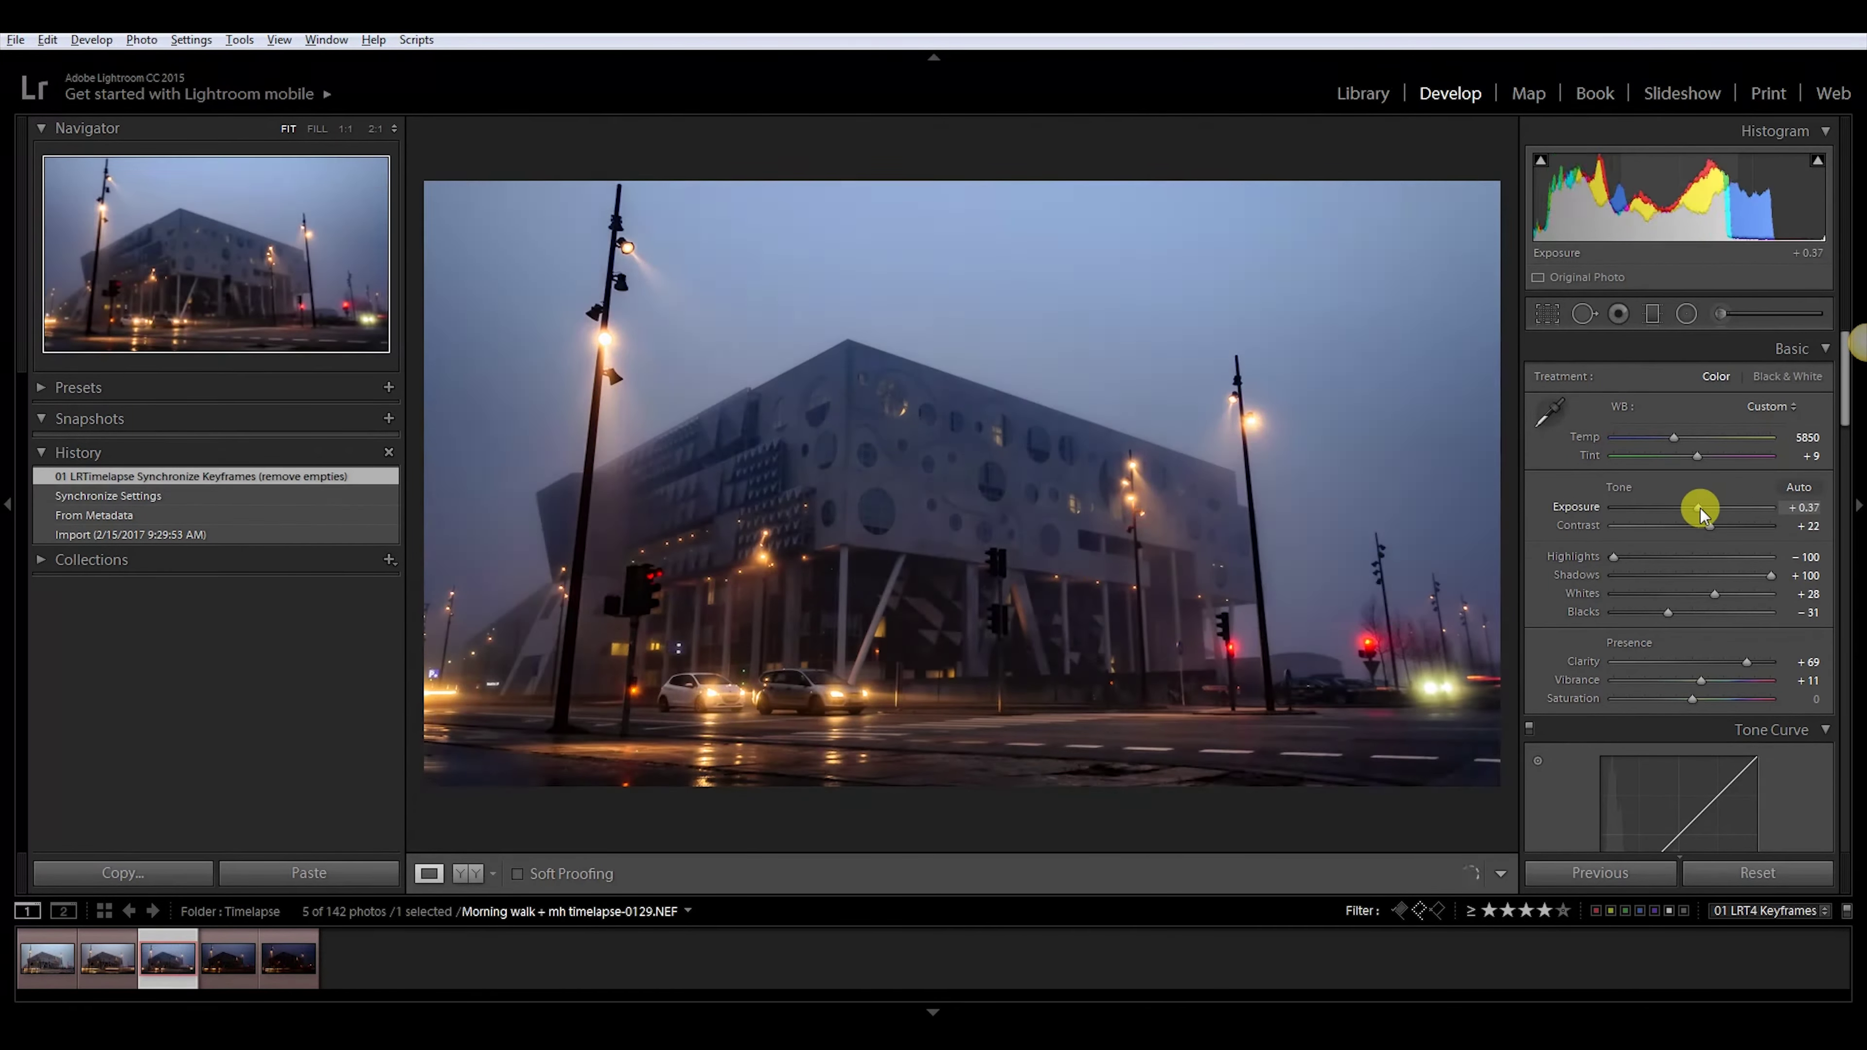
left_click_drag(1701, 508, 1699, 508)
scroll(1684, 544, "down", 10)
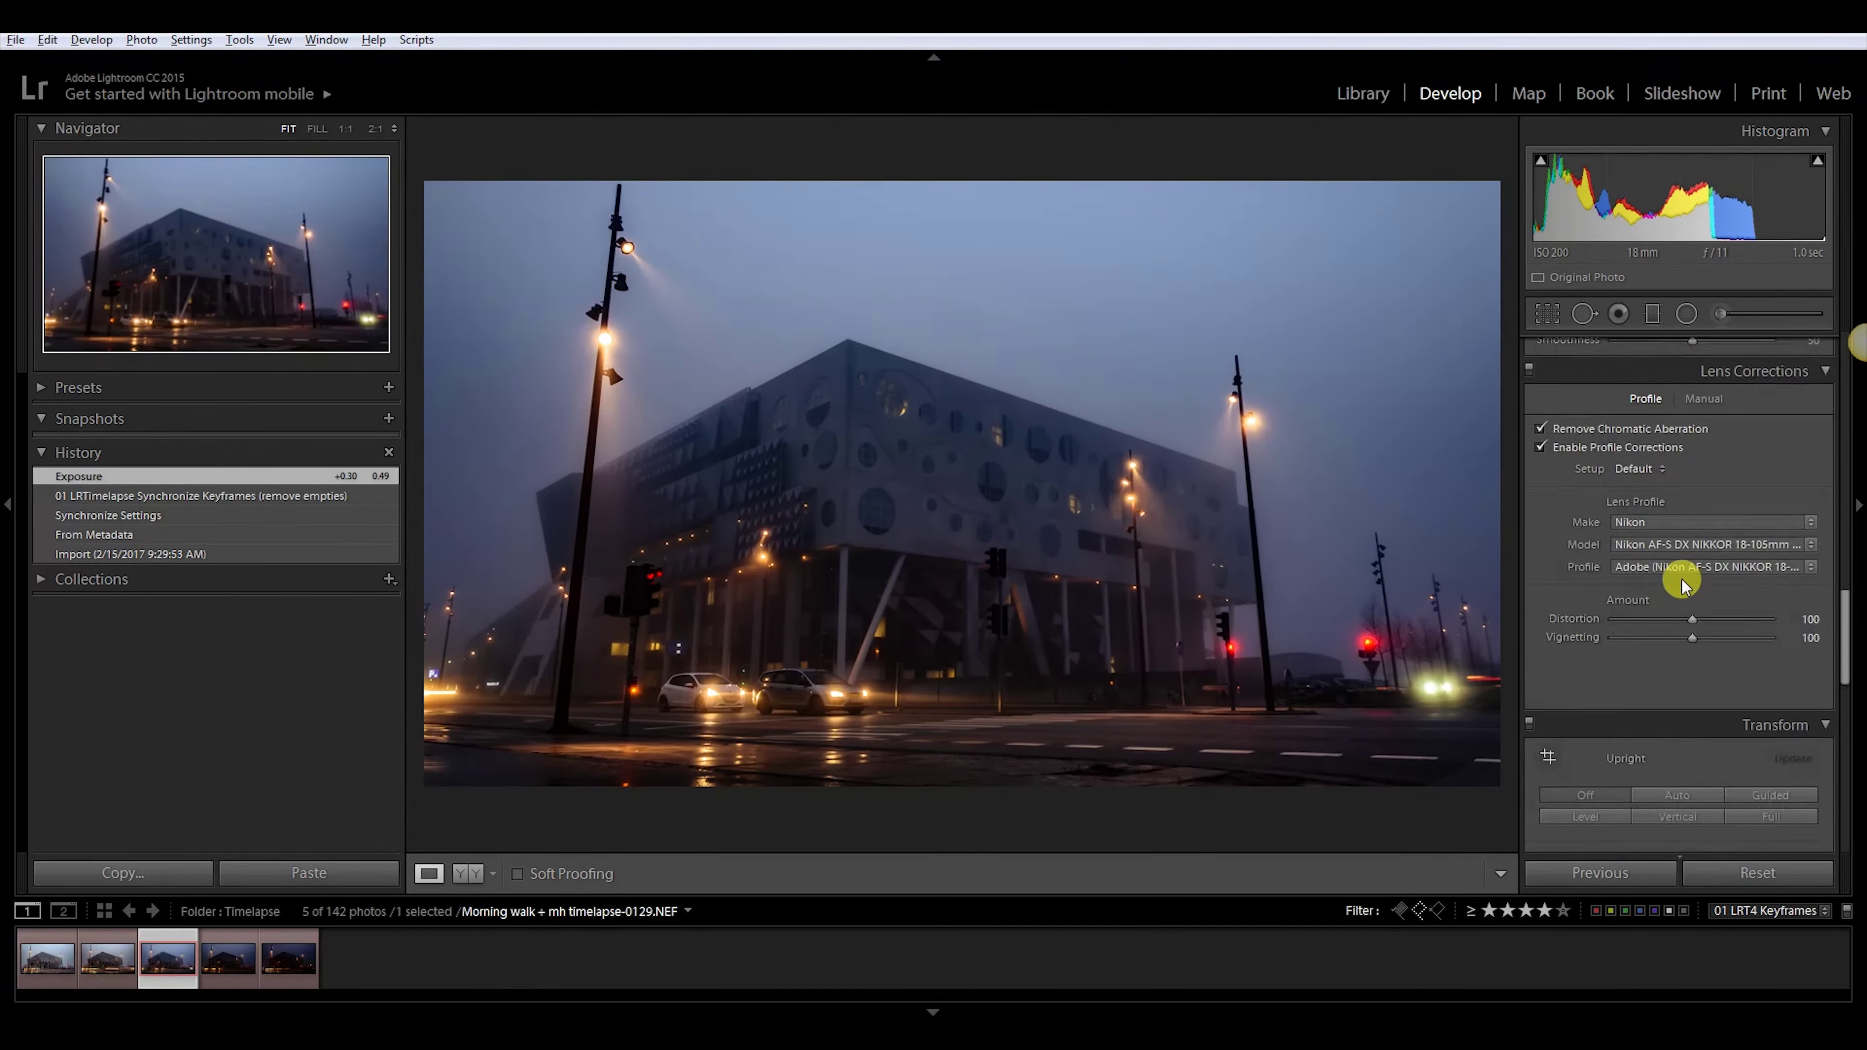
scroll(1691, 625, "down", 5)
left_click(1706, 688)
left_click_drag(1705, 687, 1702, 688)
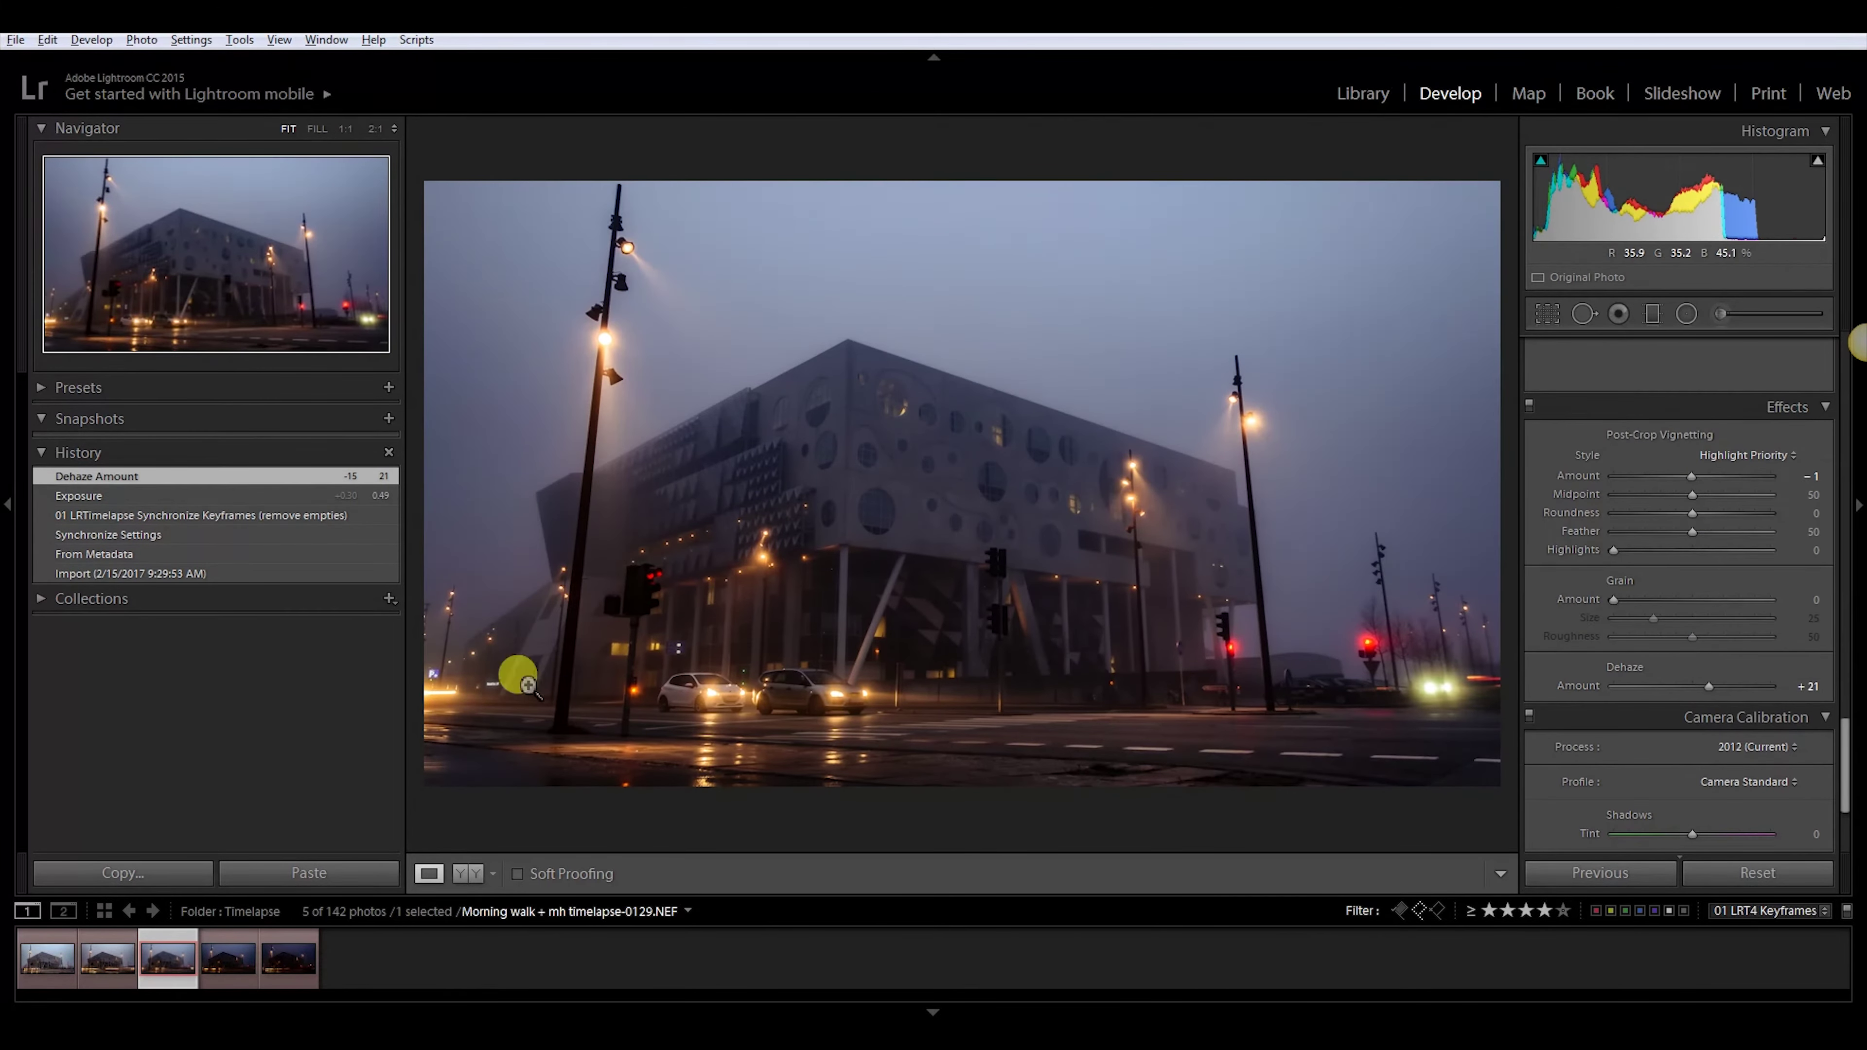
Compare against the first keyframe, toggling Before/After views with the backslash key
left_click(65, 946)
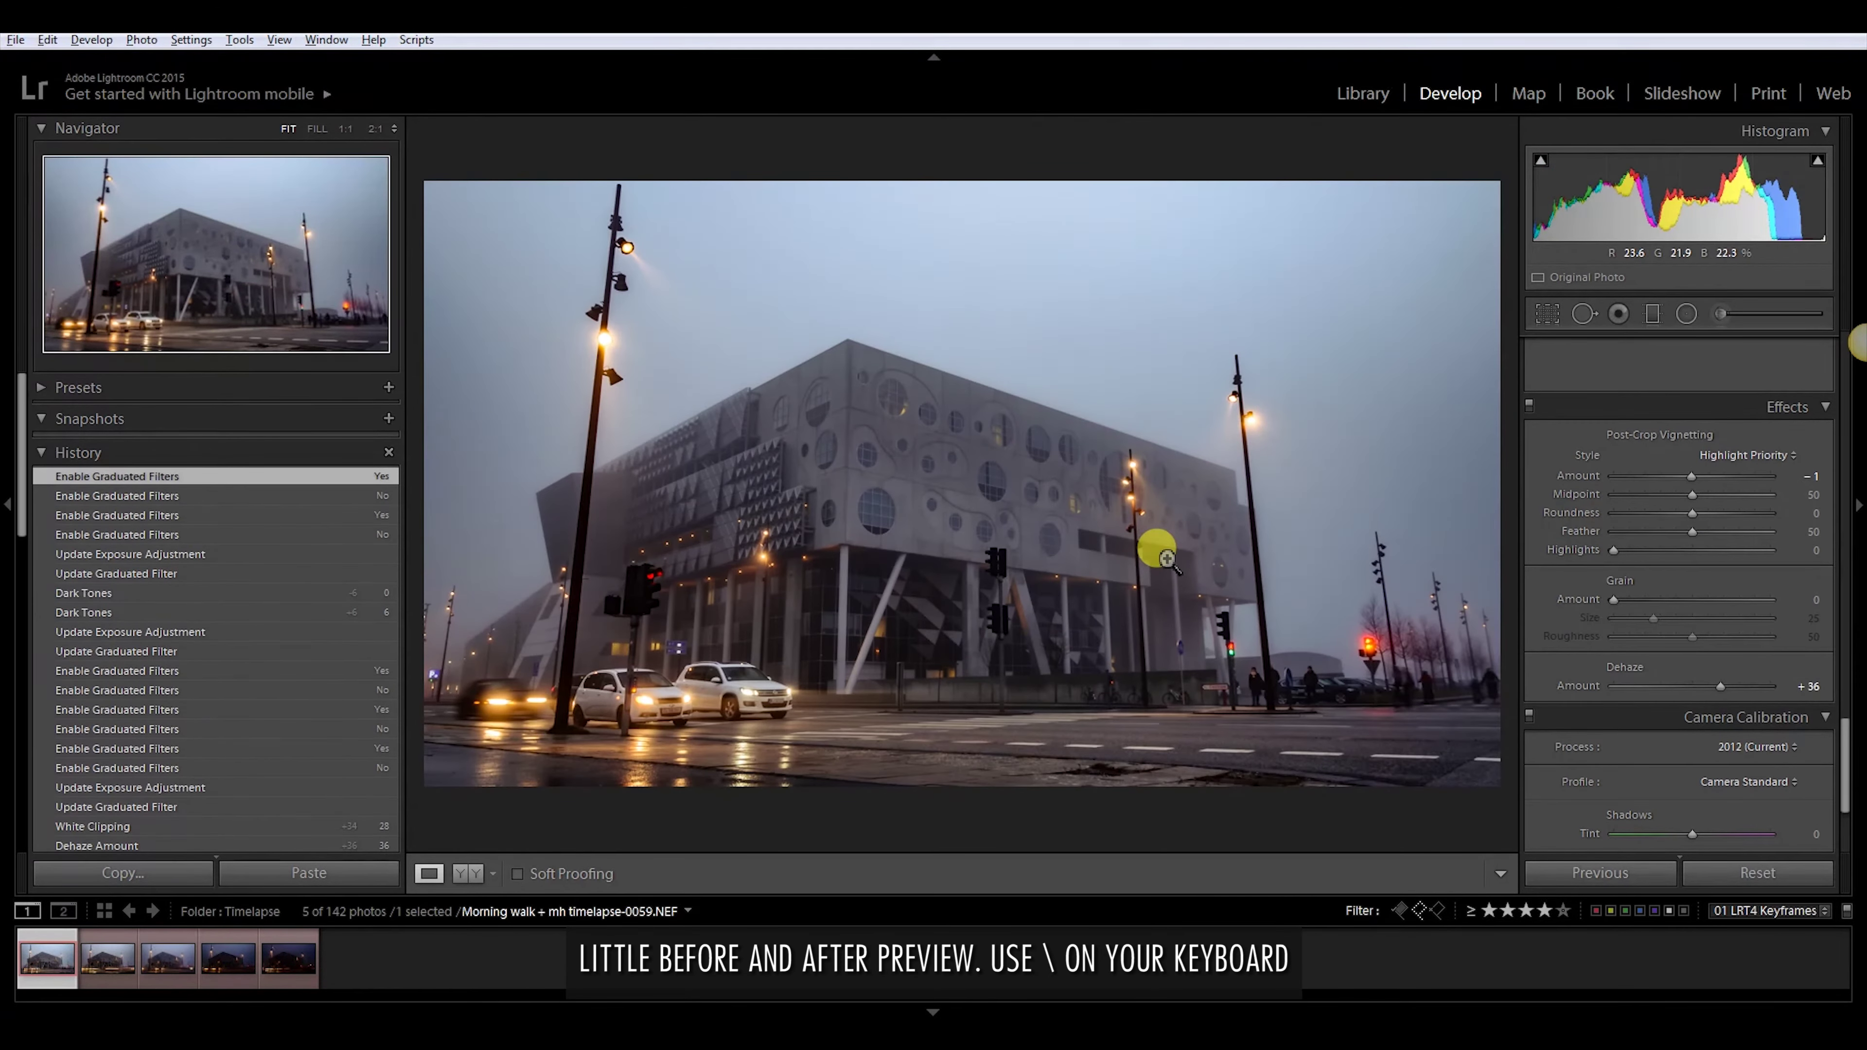
key("backslash")
key("backslash")
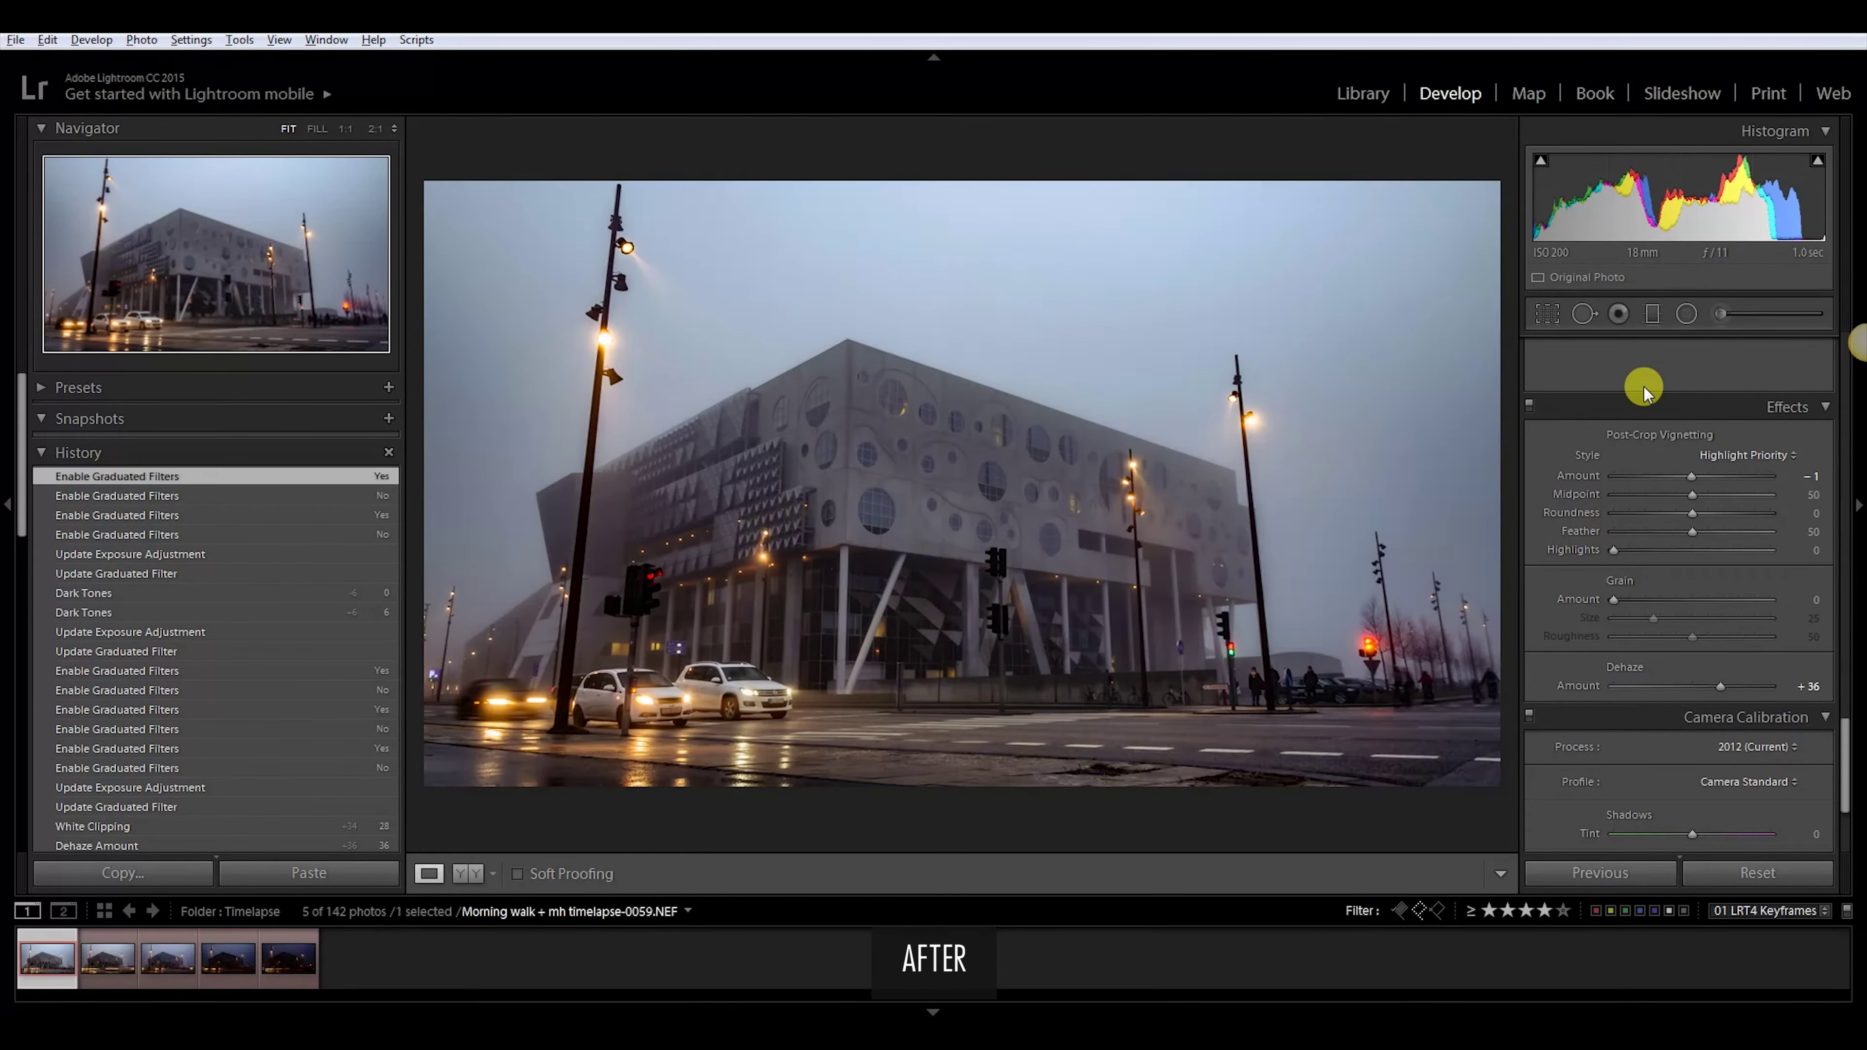
key("backslash")
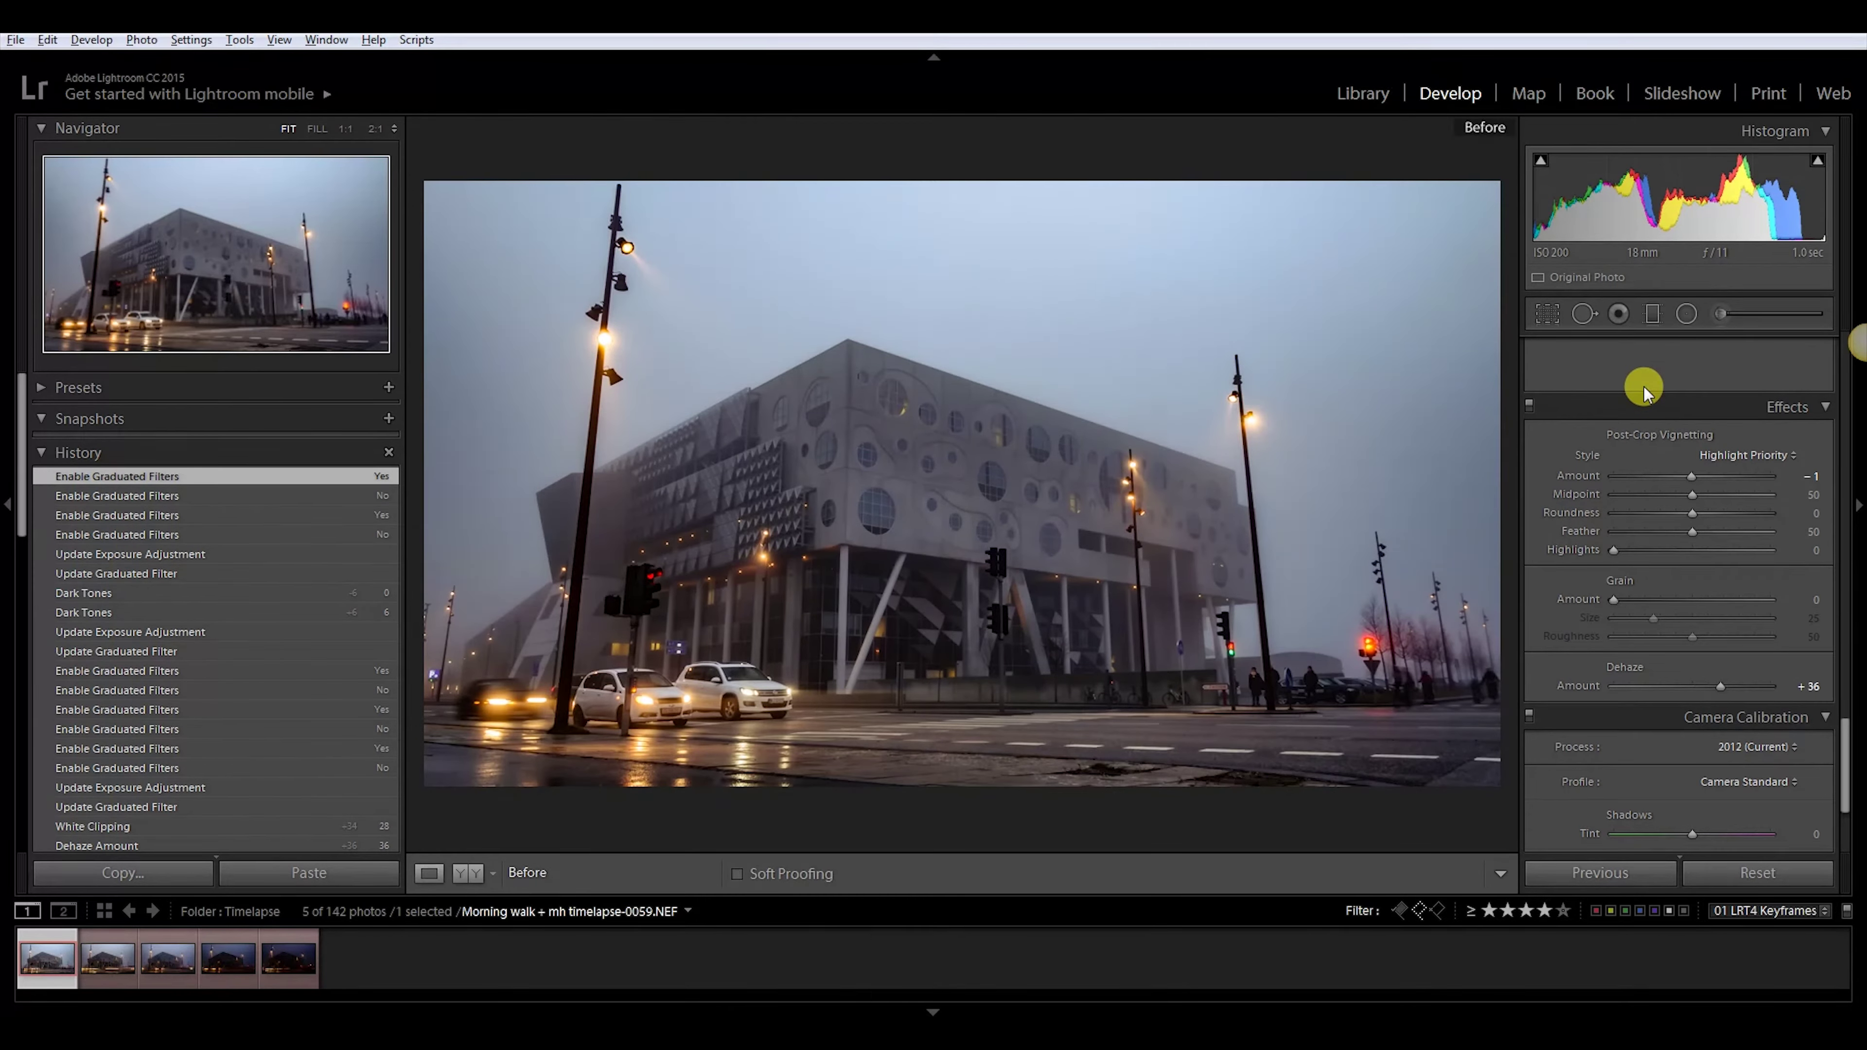
key("backslash")
key("backslash")
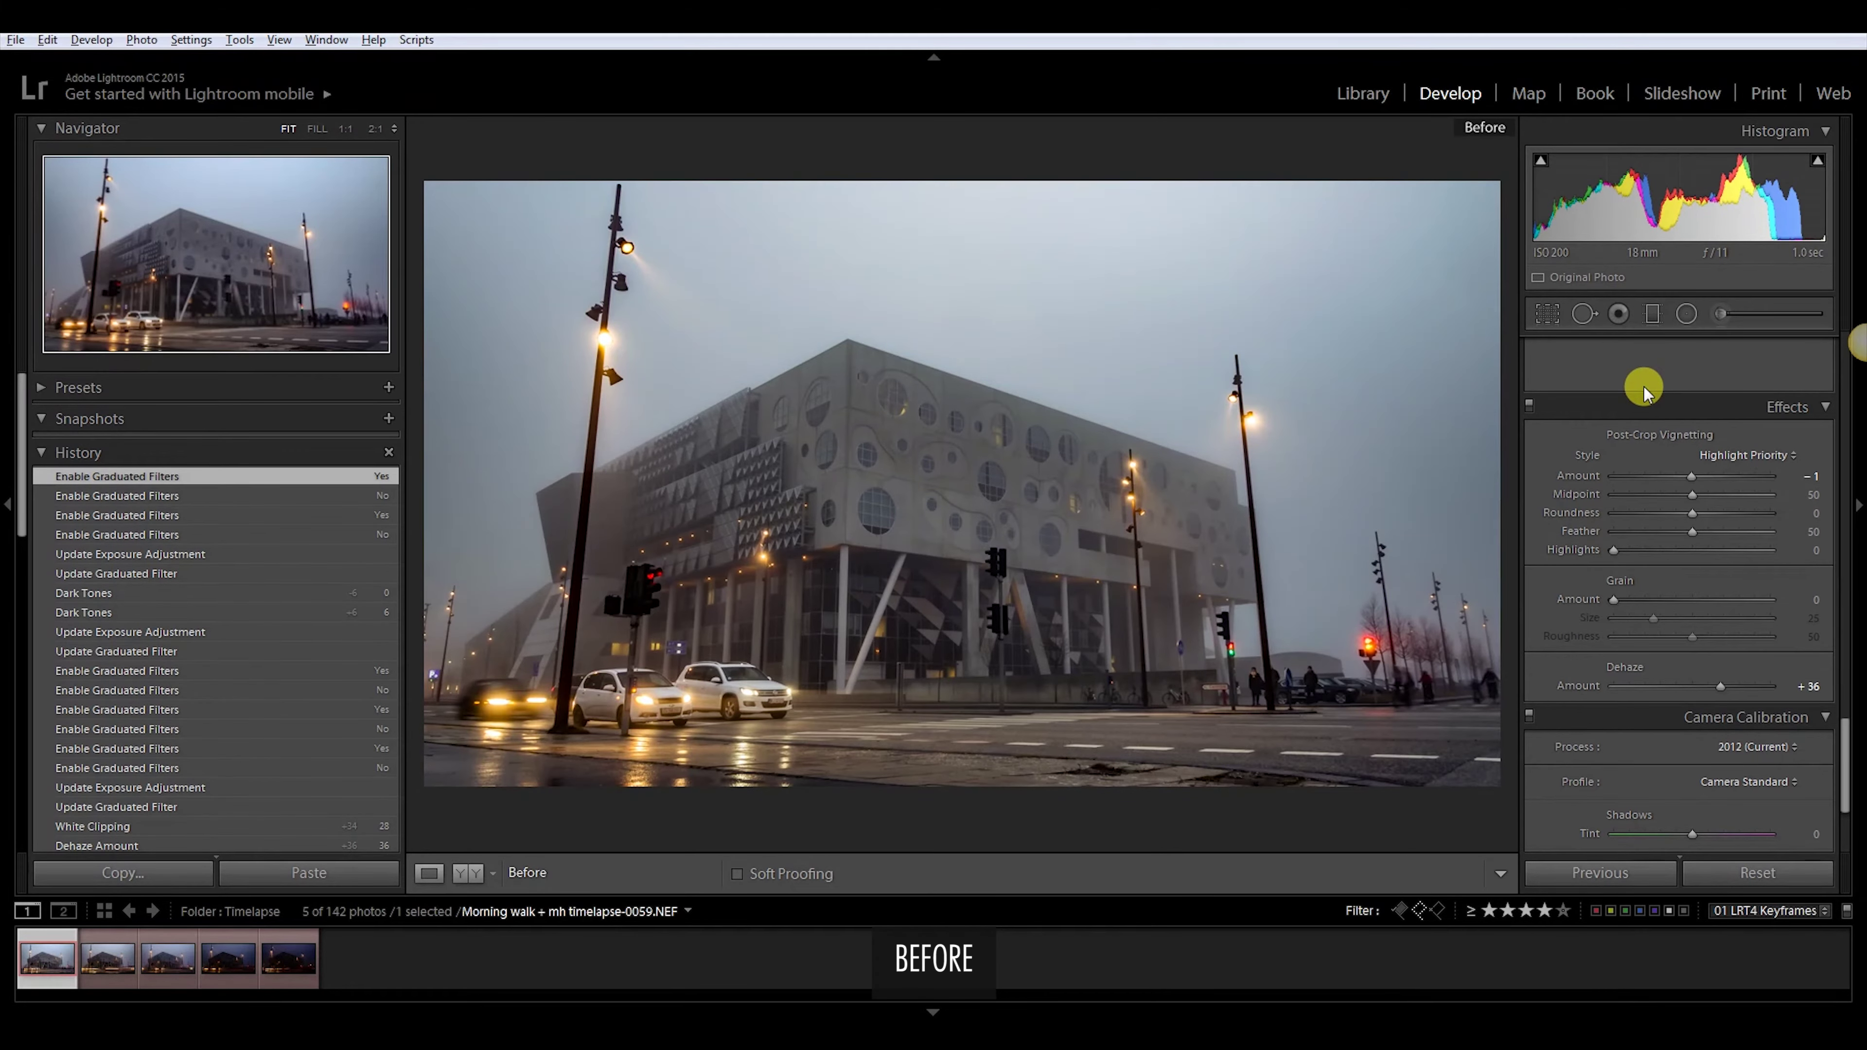
key("backslash")
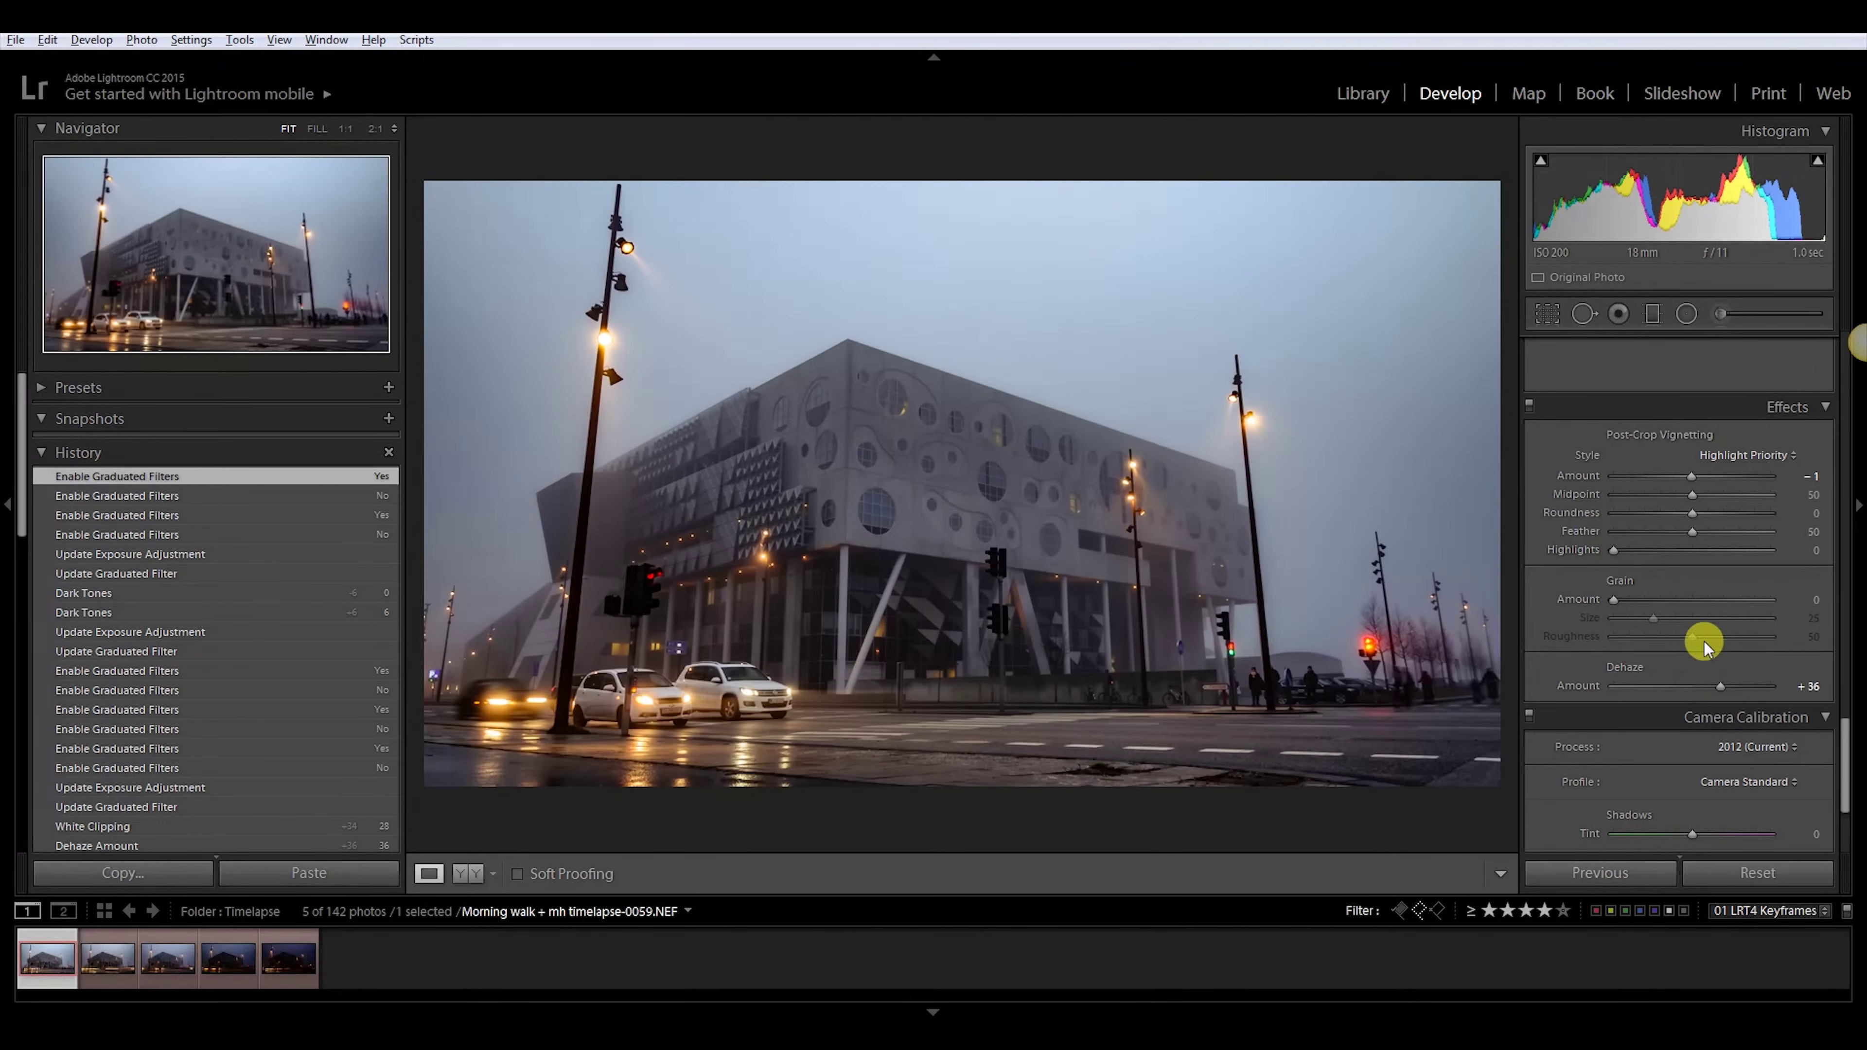
Back on the third keyframe, set Dehaze to +19 and Exposure to +0.56, then open the fourth
left_click(168, 956)
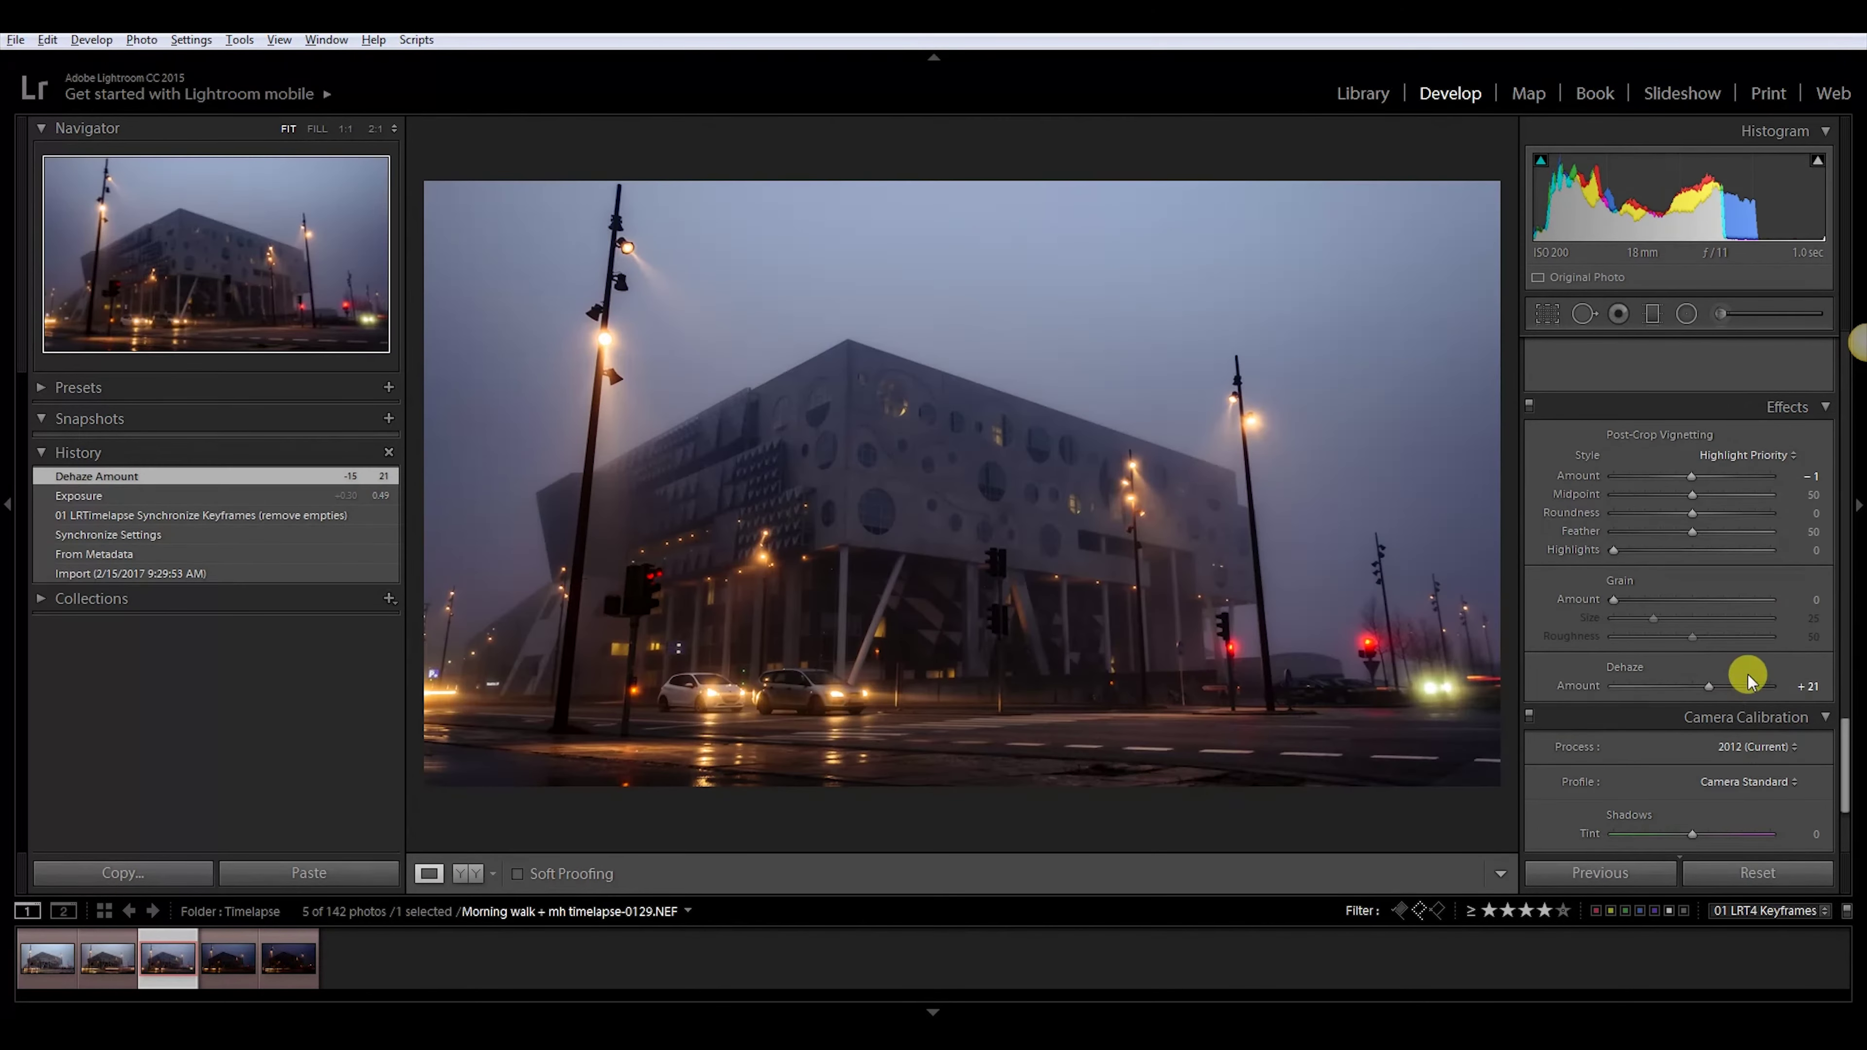
left_click_drag(1710, 690, 1707, 691)
scroll(1737, 660, "up", 5)
scroll(1737, 660, "up", 2)
left_click_drag(1699, 510, 1701, 510)
left_click(228, 943)
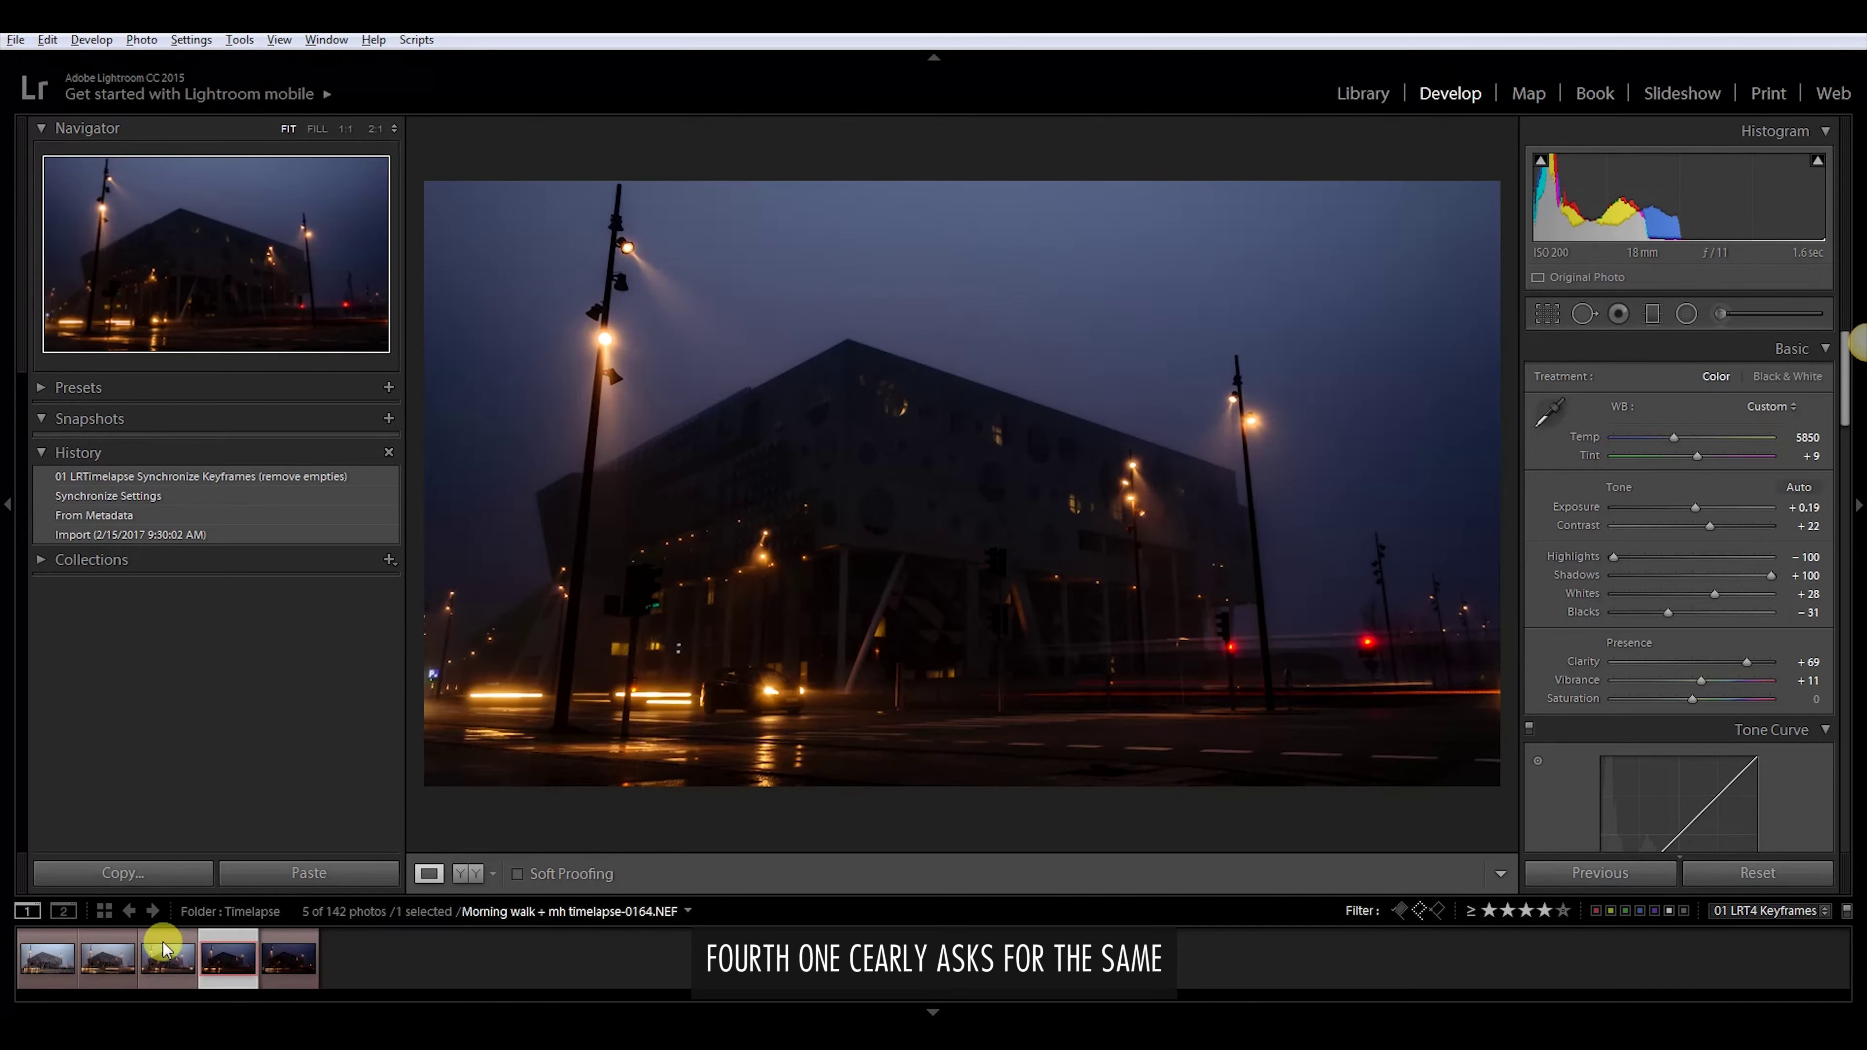
Select the fourth keyframe's synced sky gradient and reset its exposure to zero
left_click(1653, 314)
left_click(961, 323)
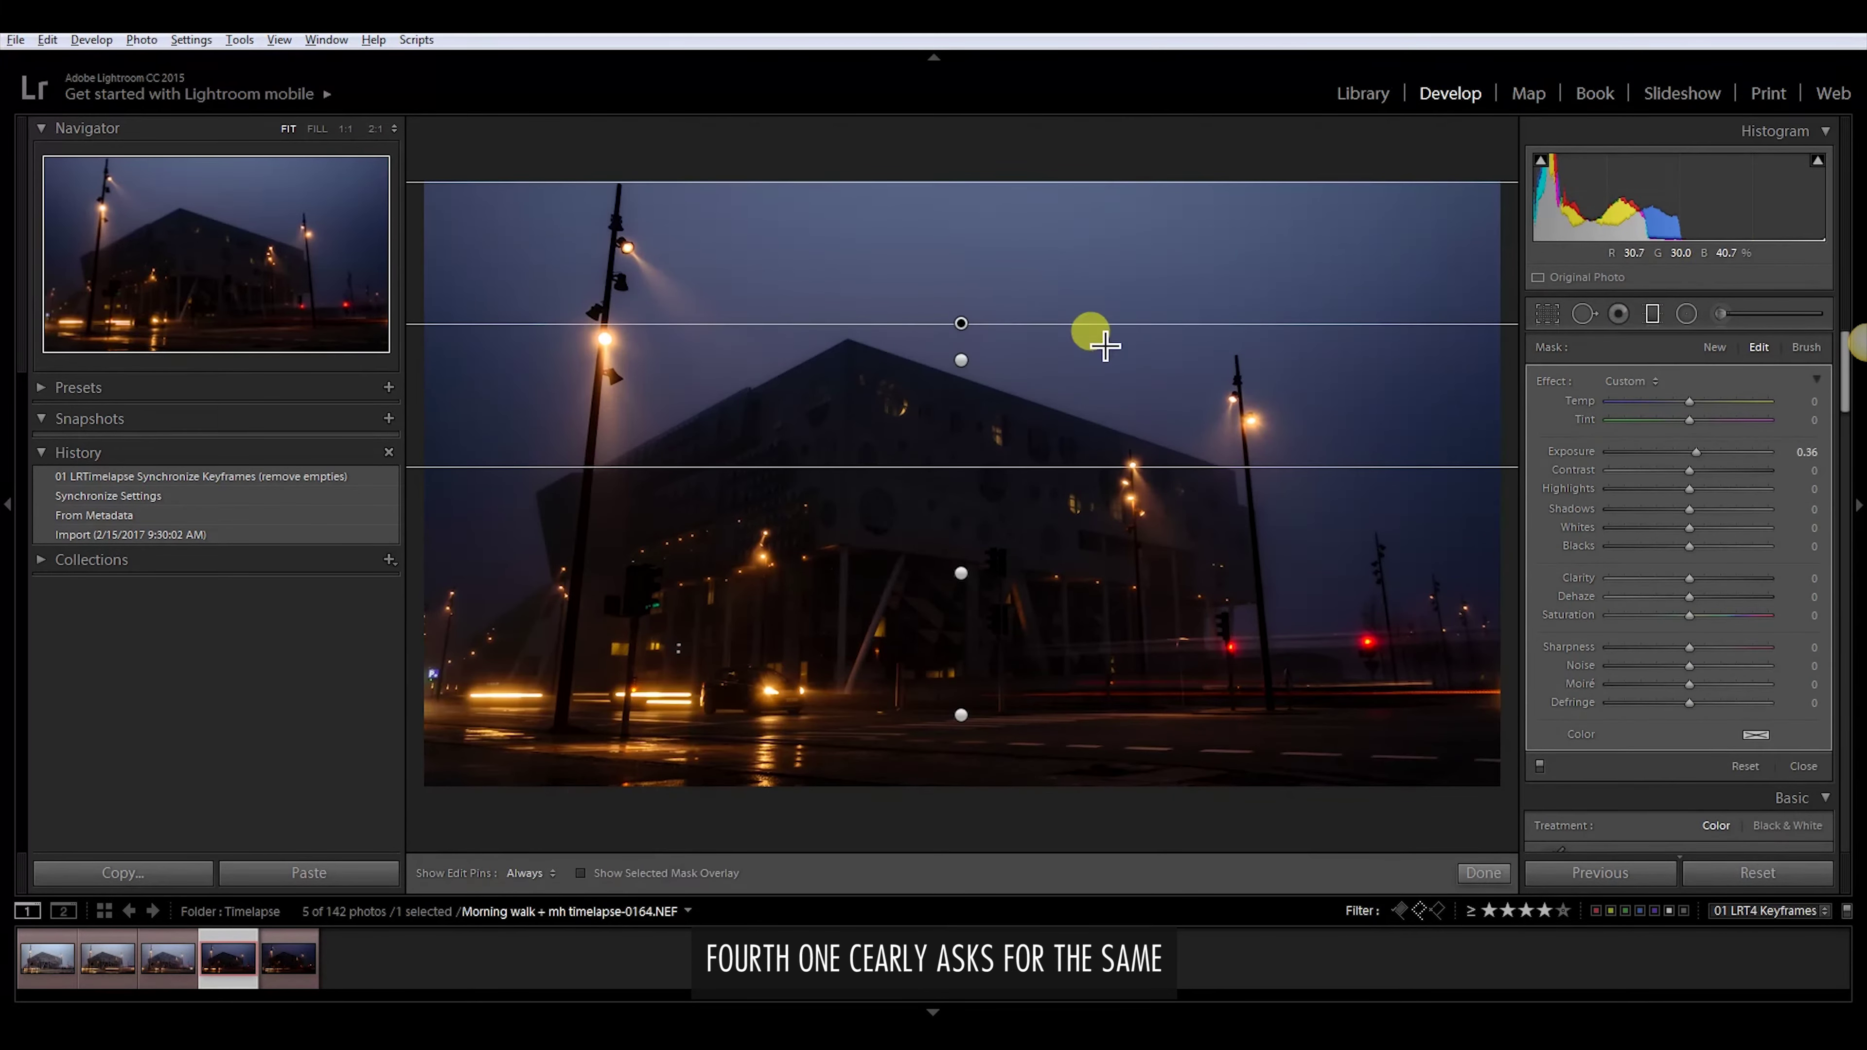
left_click(1745, 766)
Position the lower graduated filter over the building with Exposure 0.61
left_click_drag(961, 714, 961, 555)
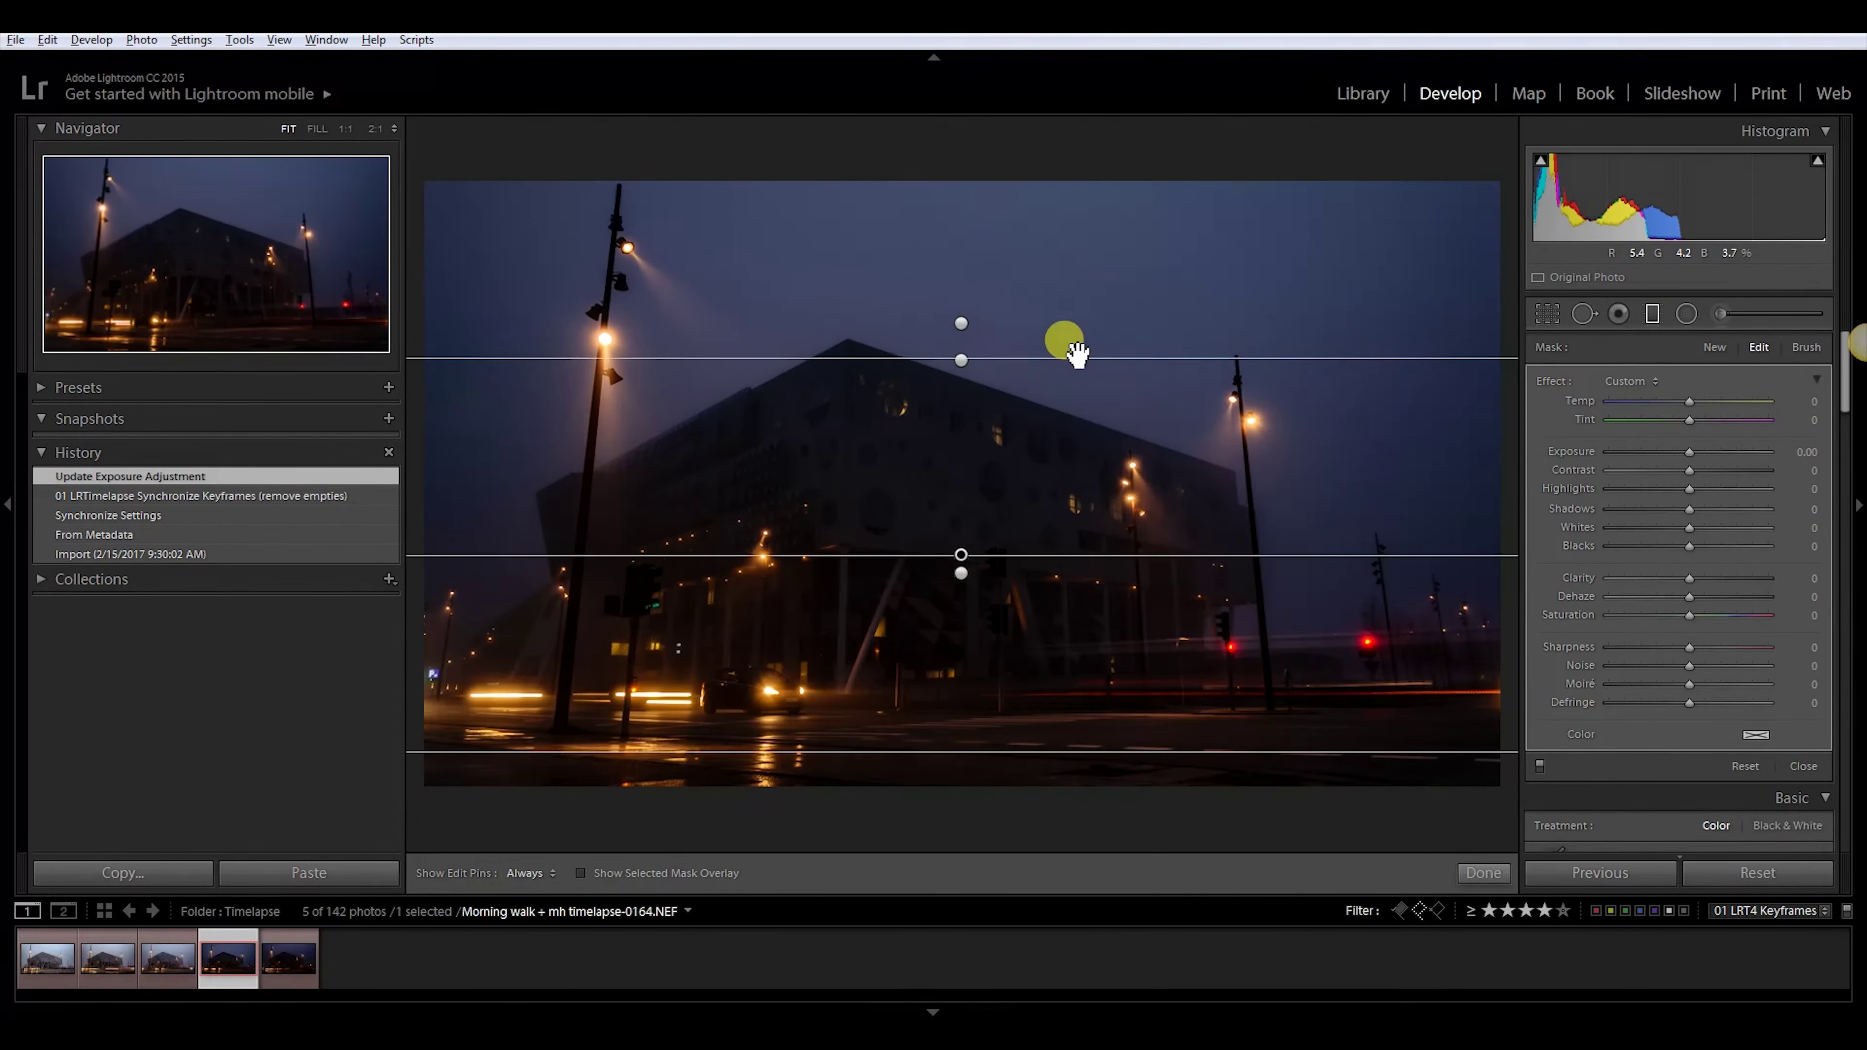
left_click_drag(1075, 358, 1075, 343)
left_click_drag(1691, 452, 1698, 452)
left_click(956, 574)
left_click_drag(961, 569, 961, 471)
left_click_drag(1699, 452, 1702, 452)
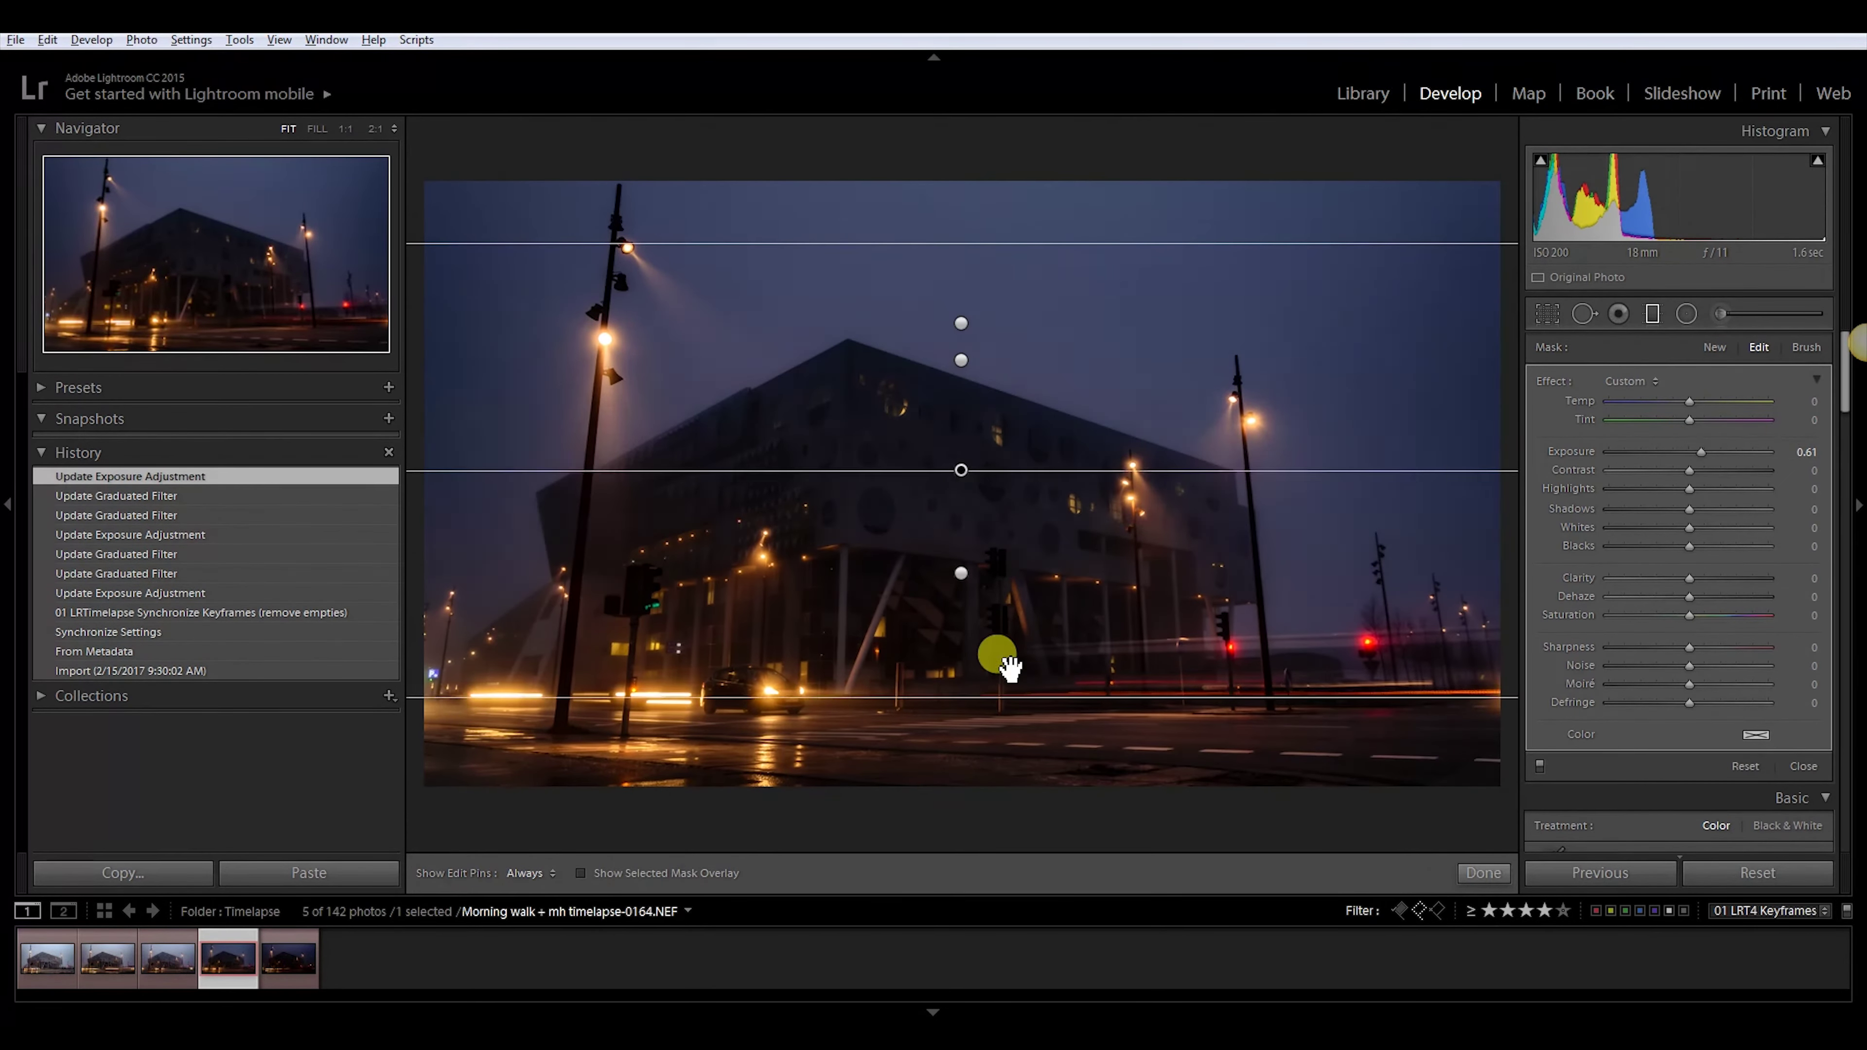
left_click_drag(1009, 668, 1013, 530)
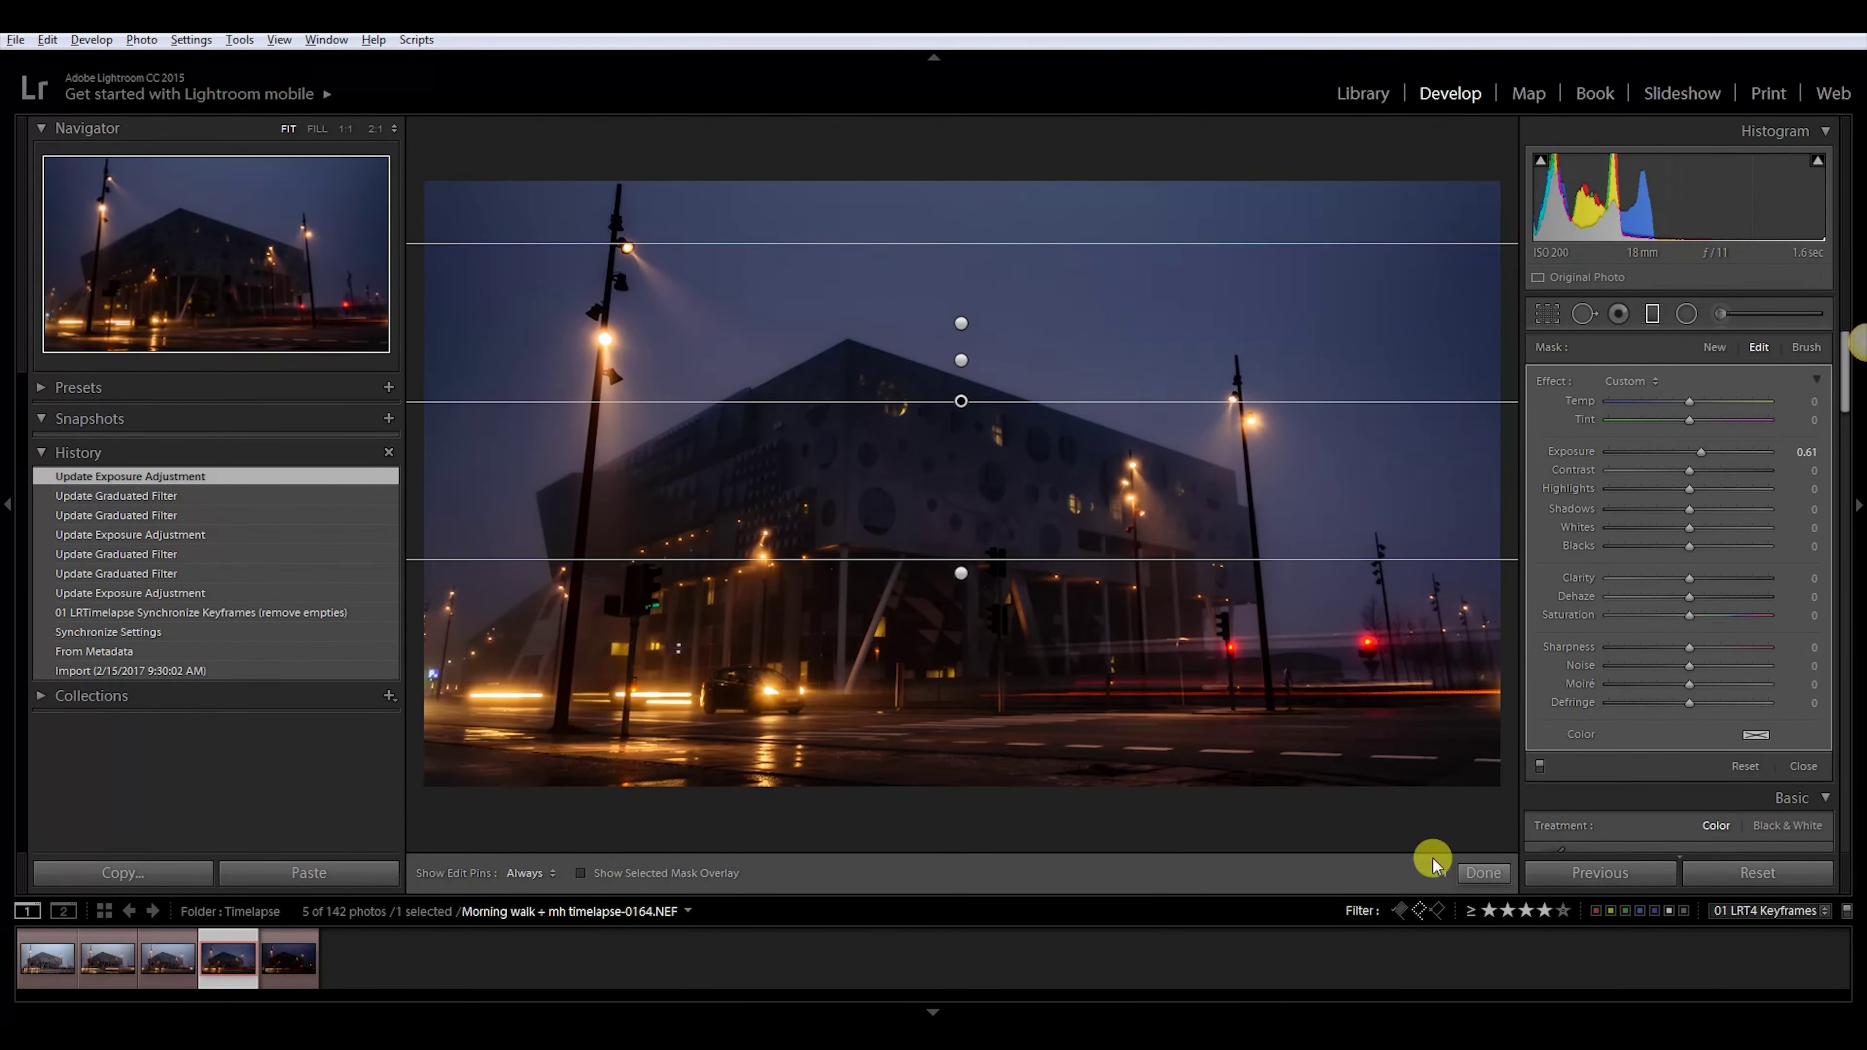
left_click(1485, 873)
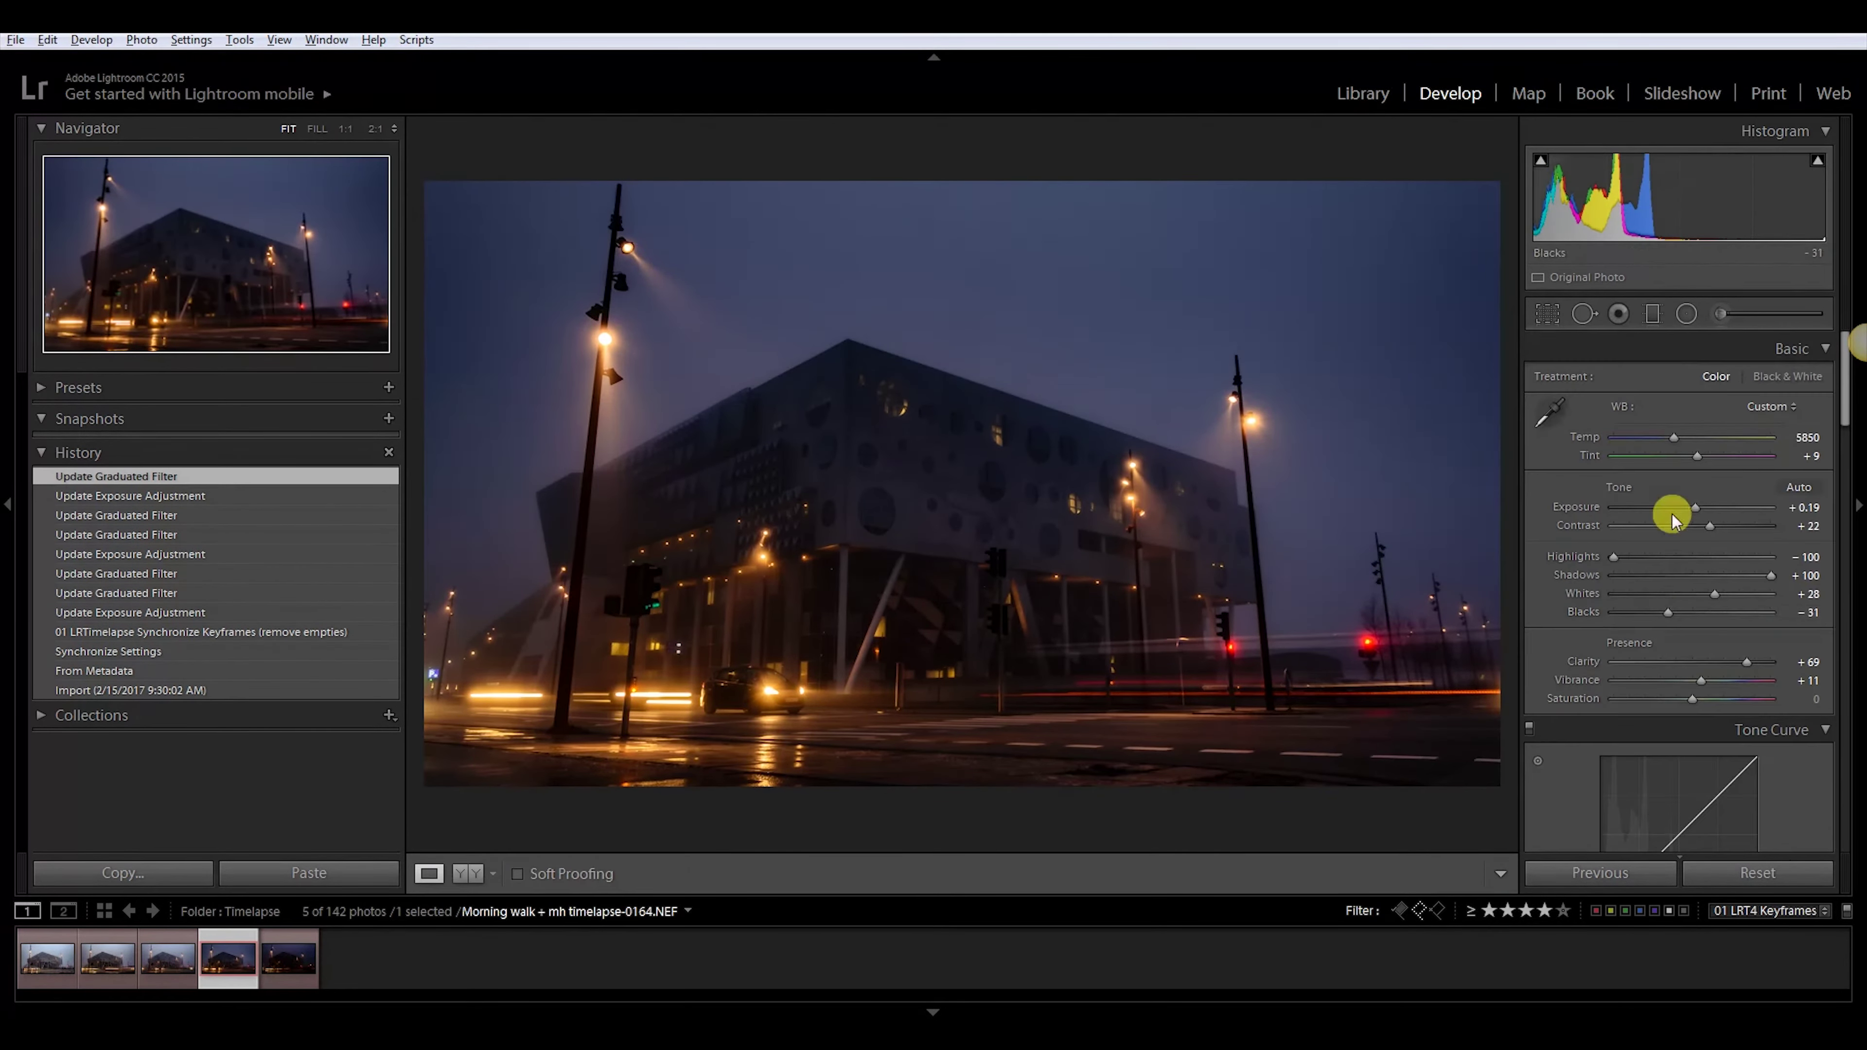
Toggle the graduated filters off and on to compare, then open the third keyframe
left_click(1656, 315)
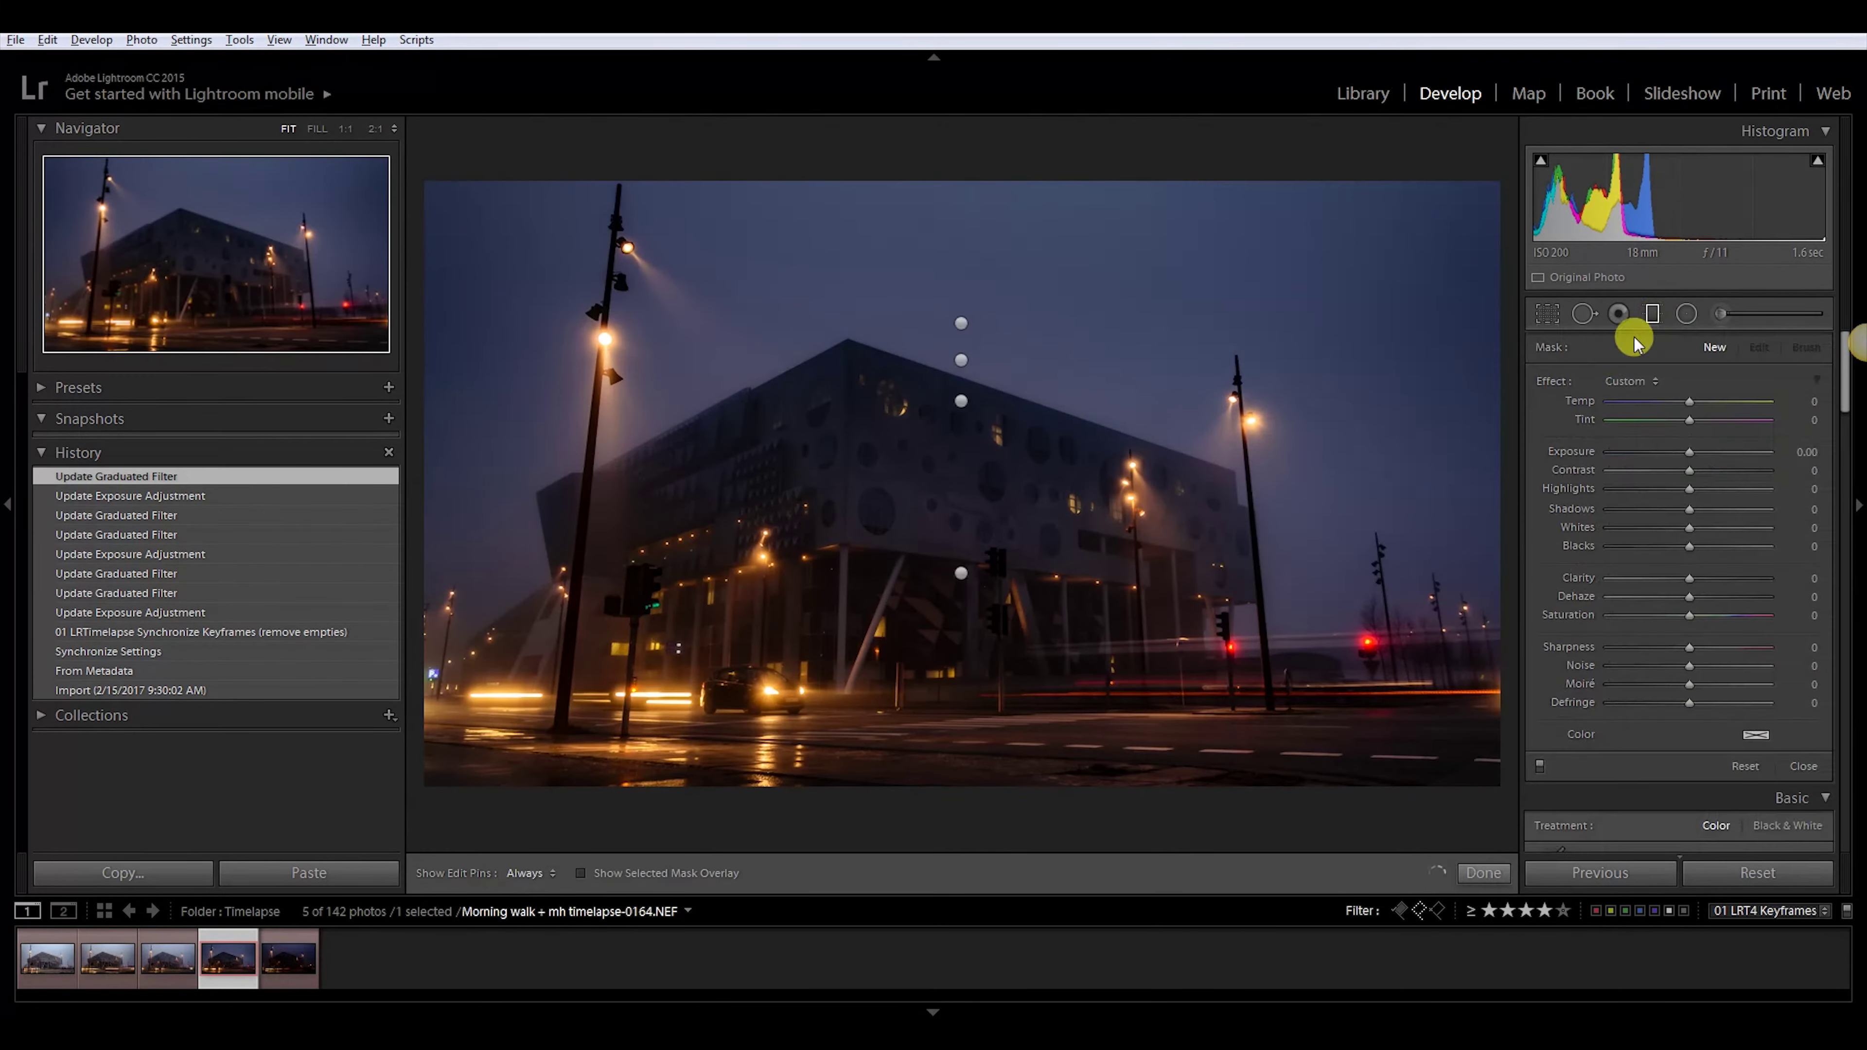
left_click(1540, 767)
left_click(1540, 767)
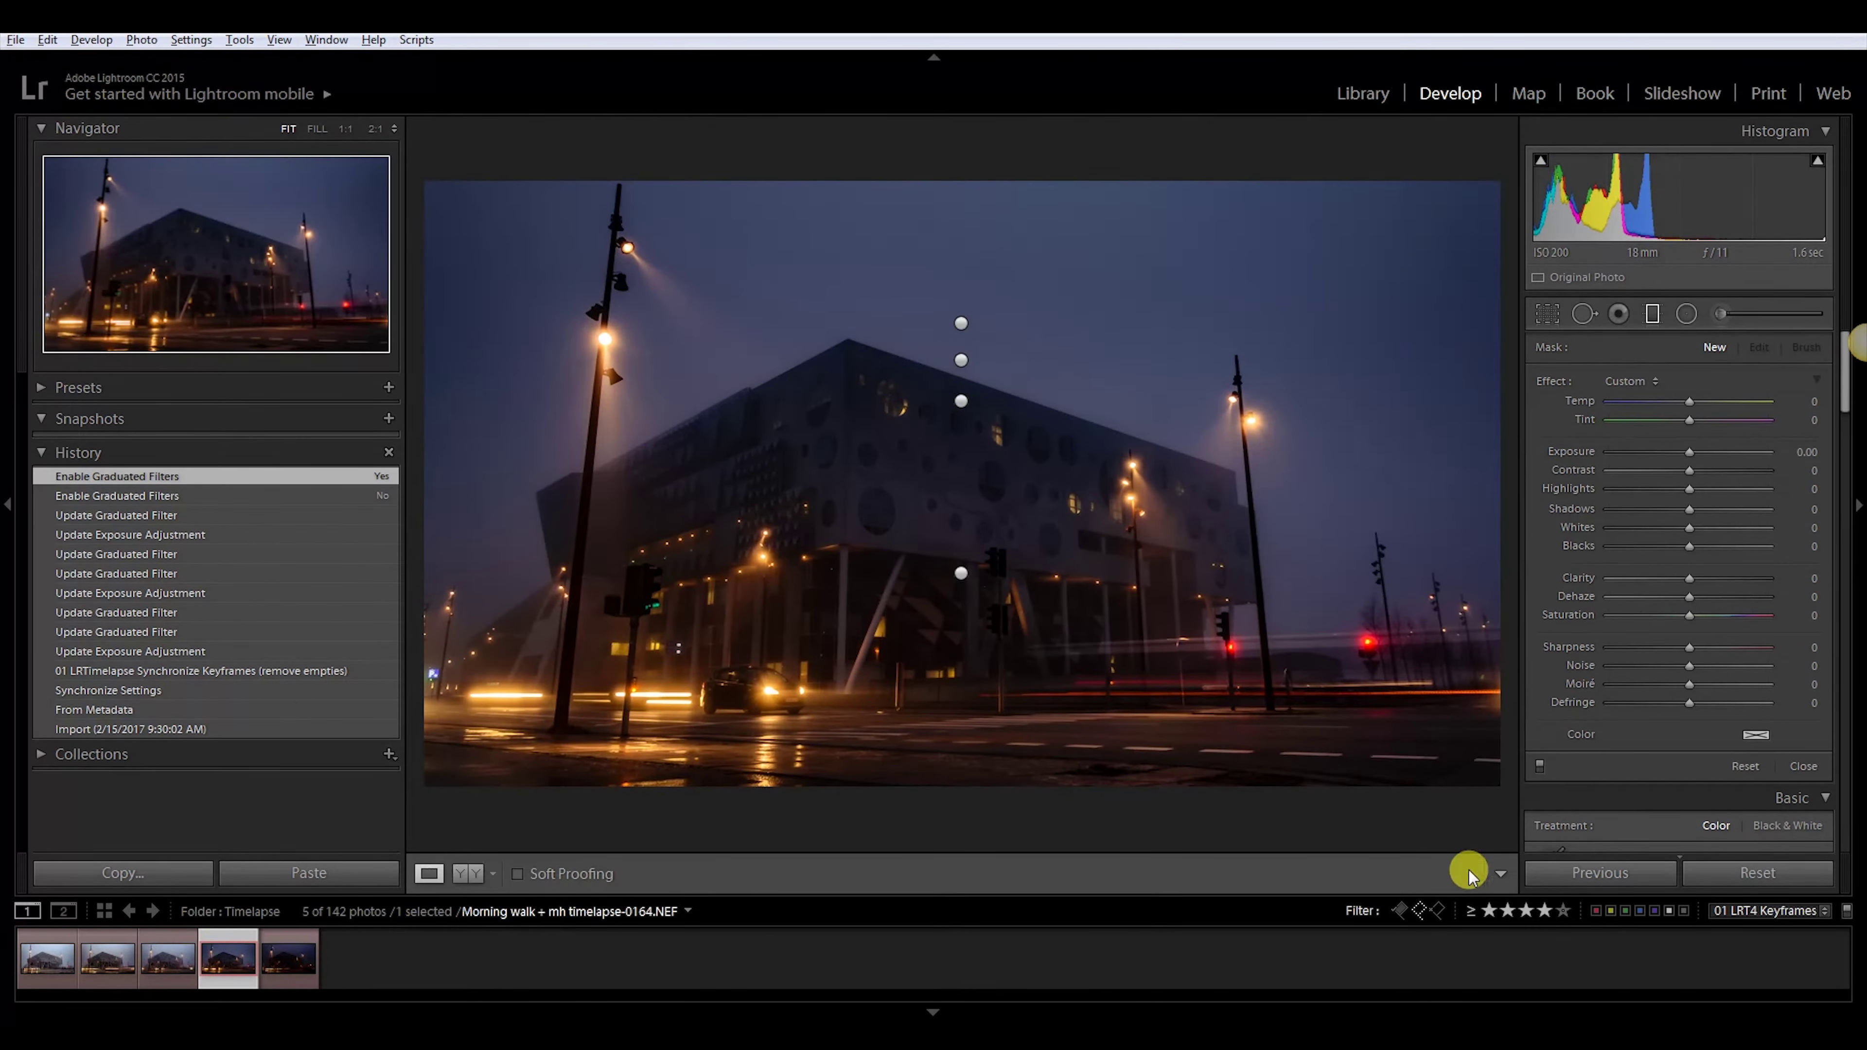
left_click(1474, 873)
left_click(167, 945)
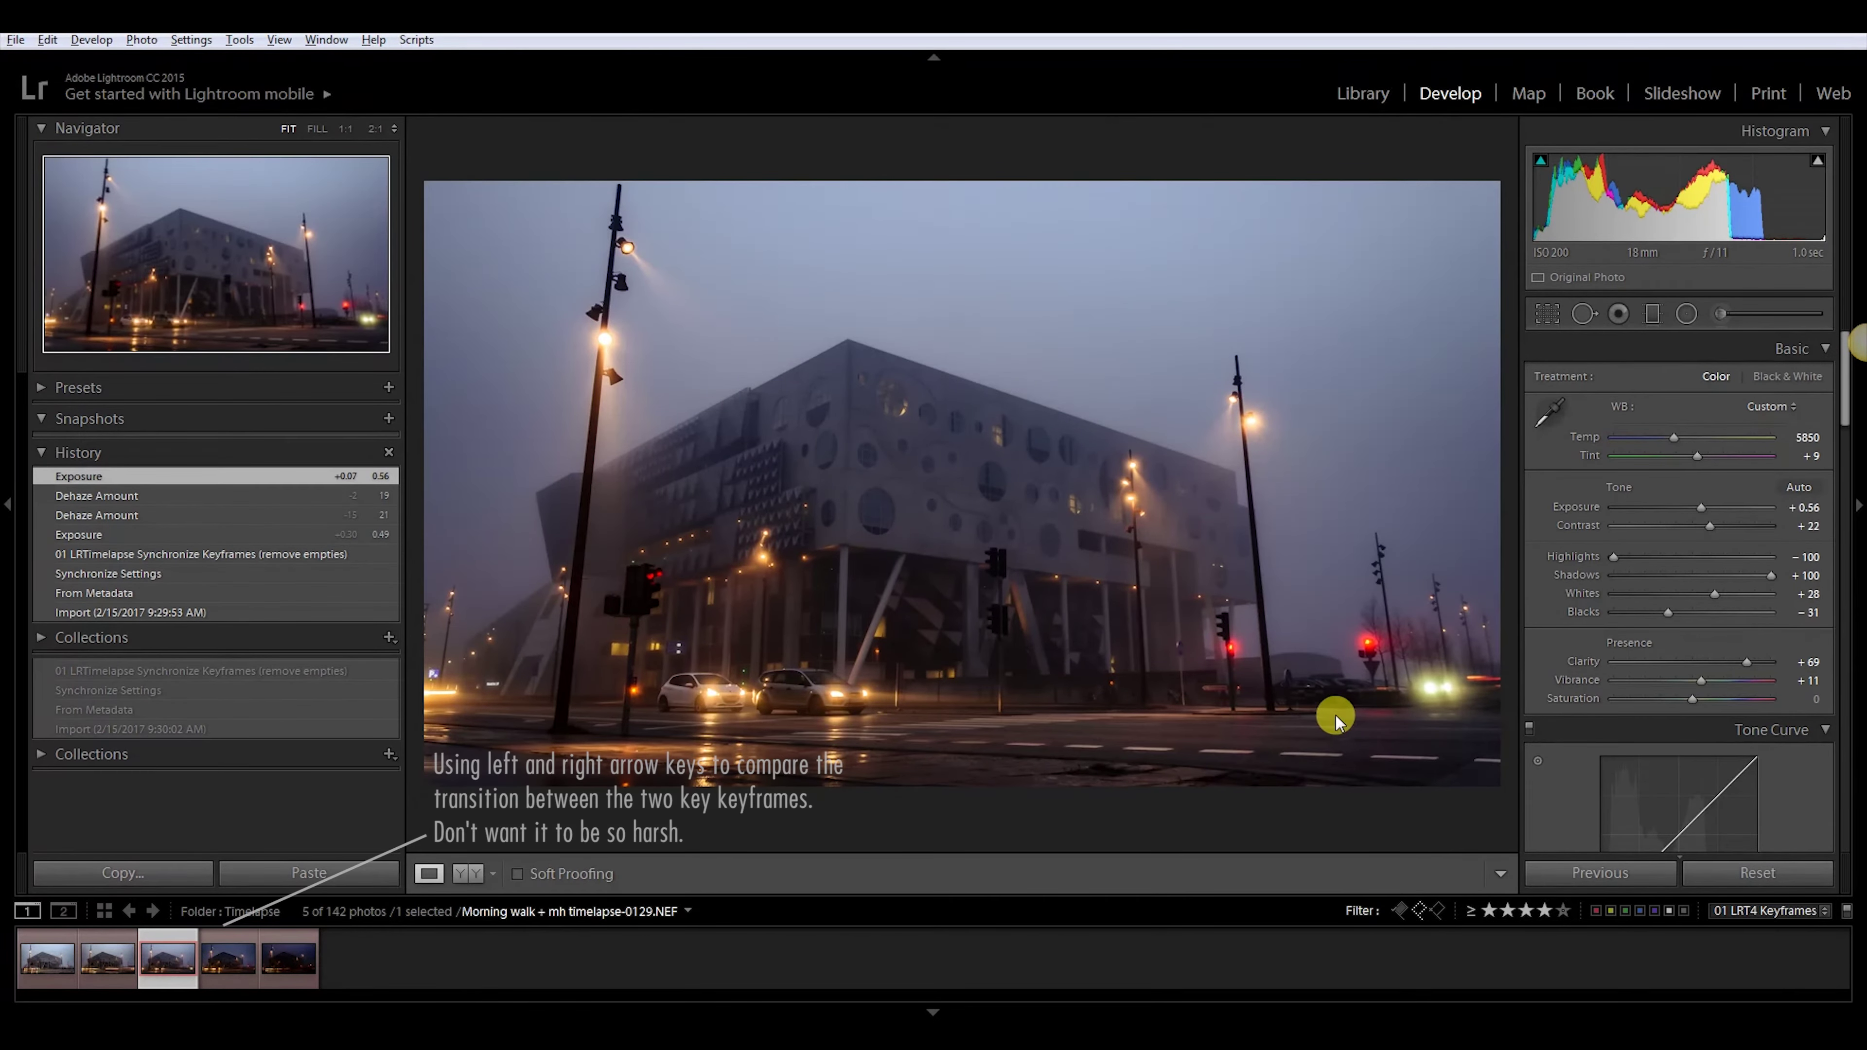
Reset the third keyframe's sky gradient exposure to 0, then return to the fourth keyframe
key("Right")
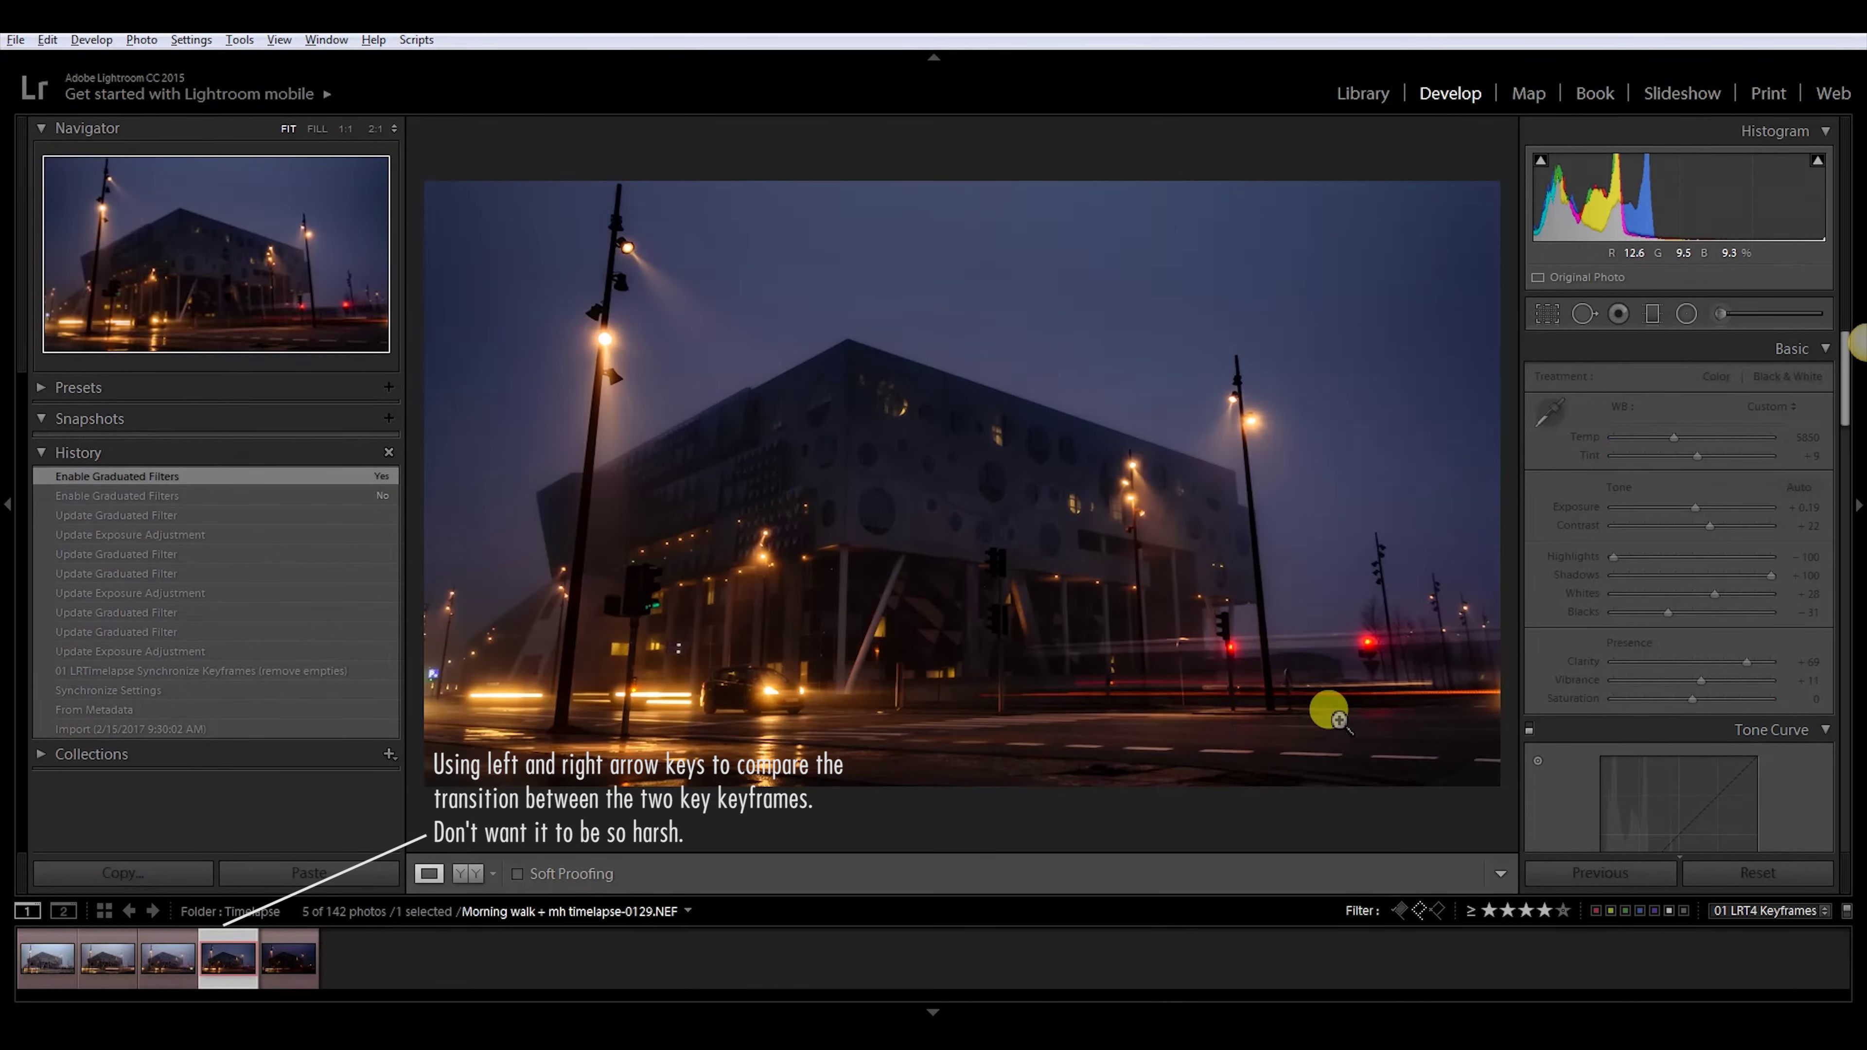
key("Left")
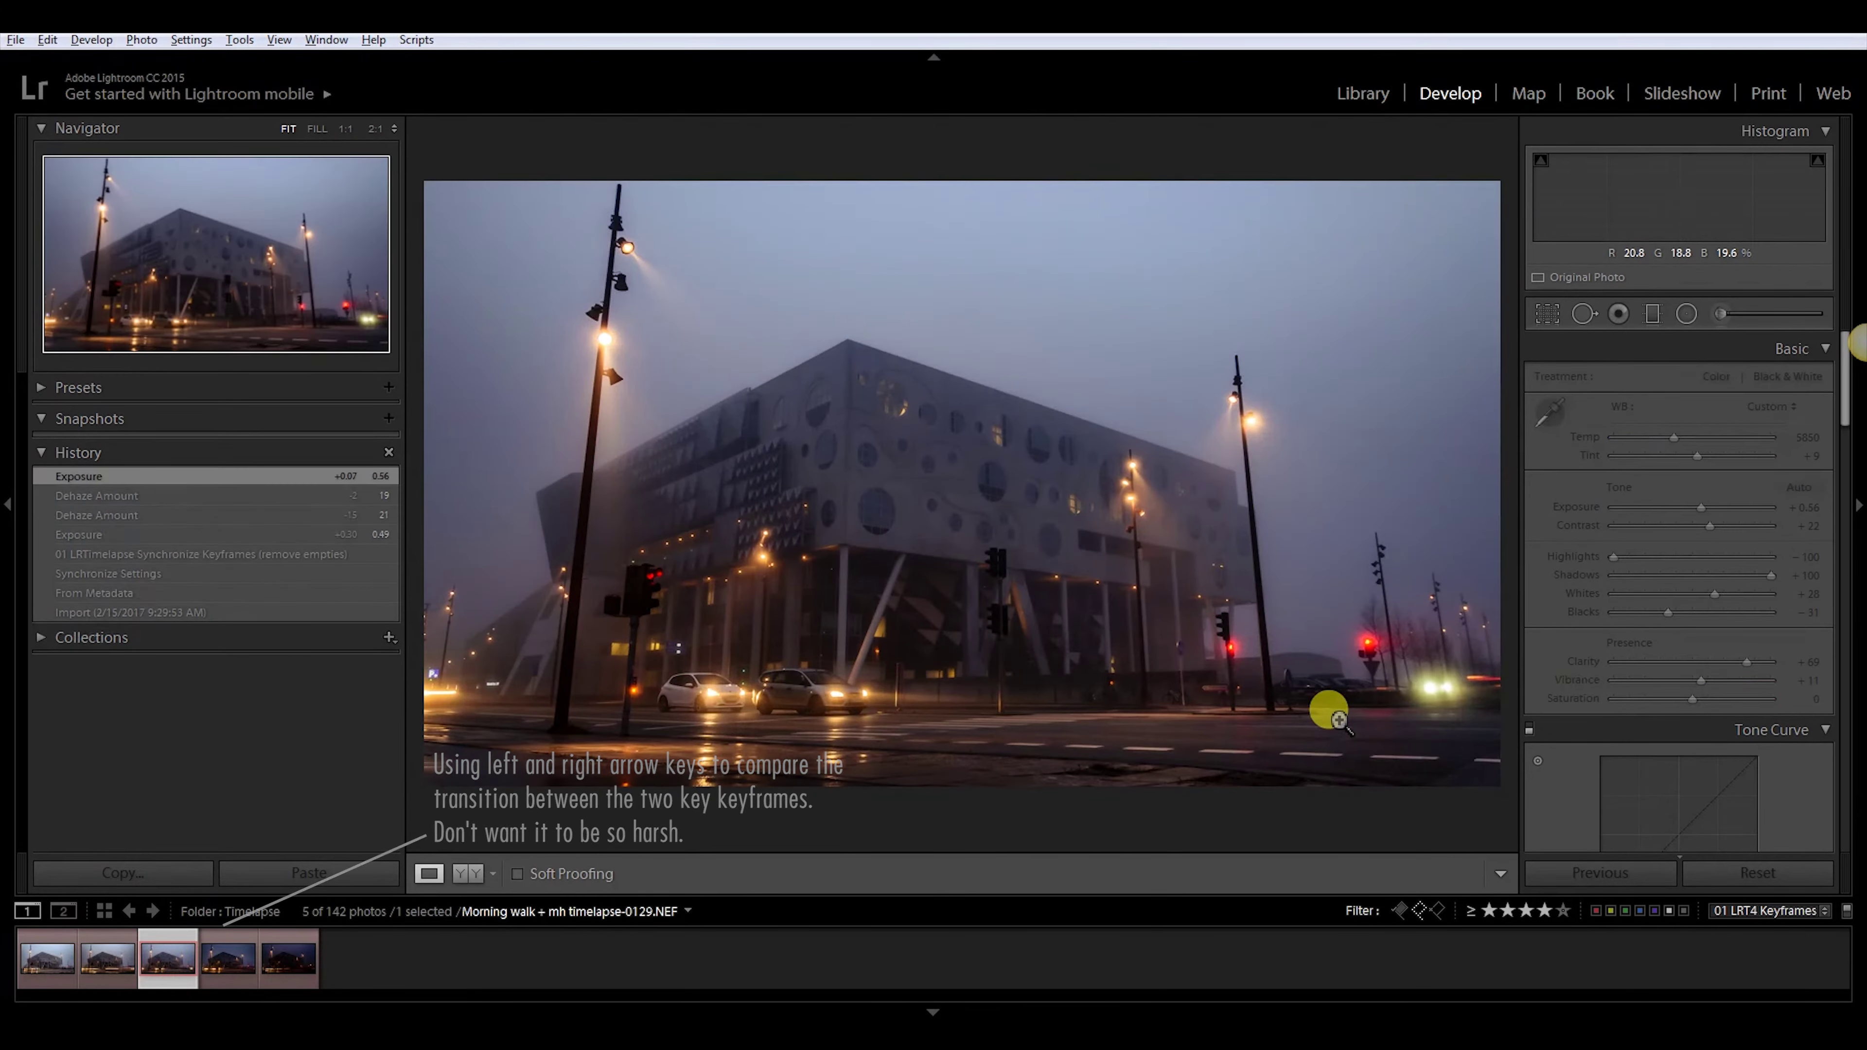
left_click(1656, 316)
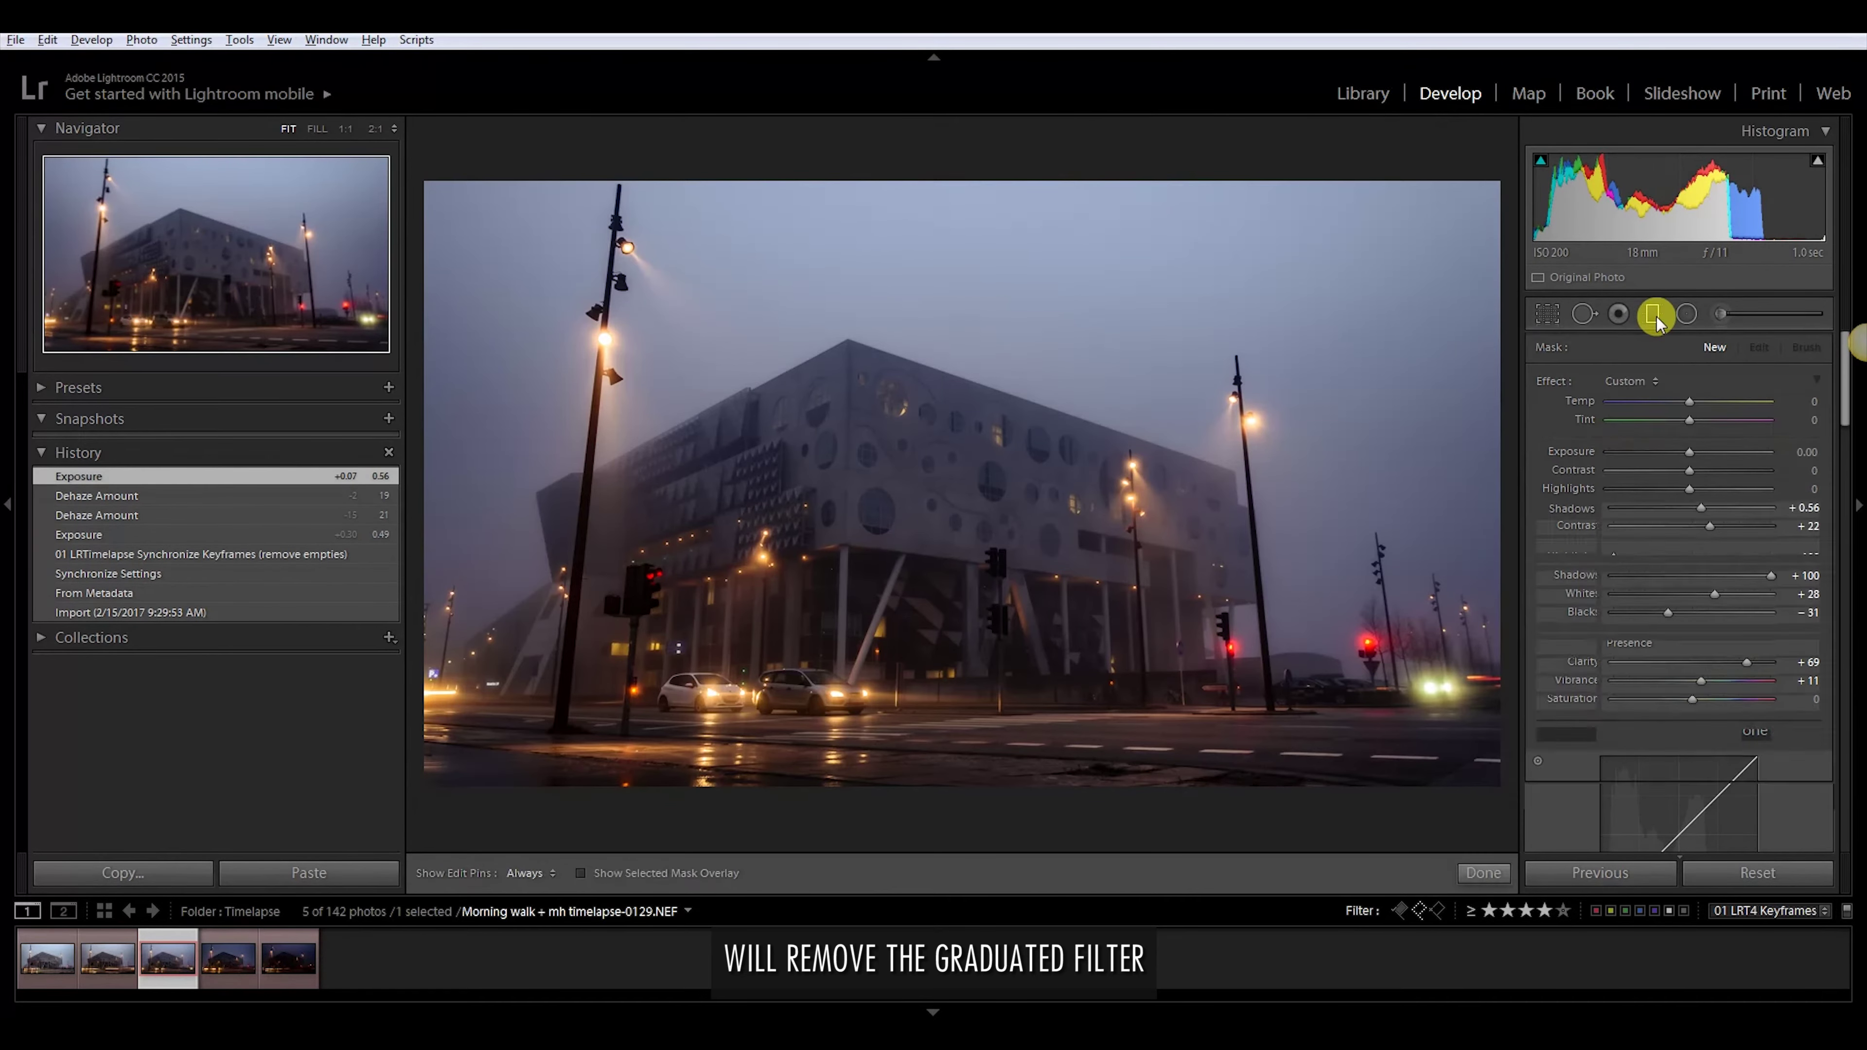
left_click(959, 325)
double_click(1690, 452)
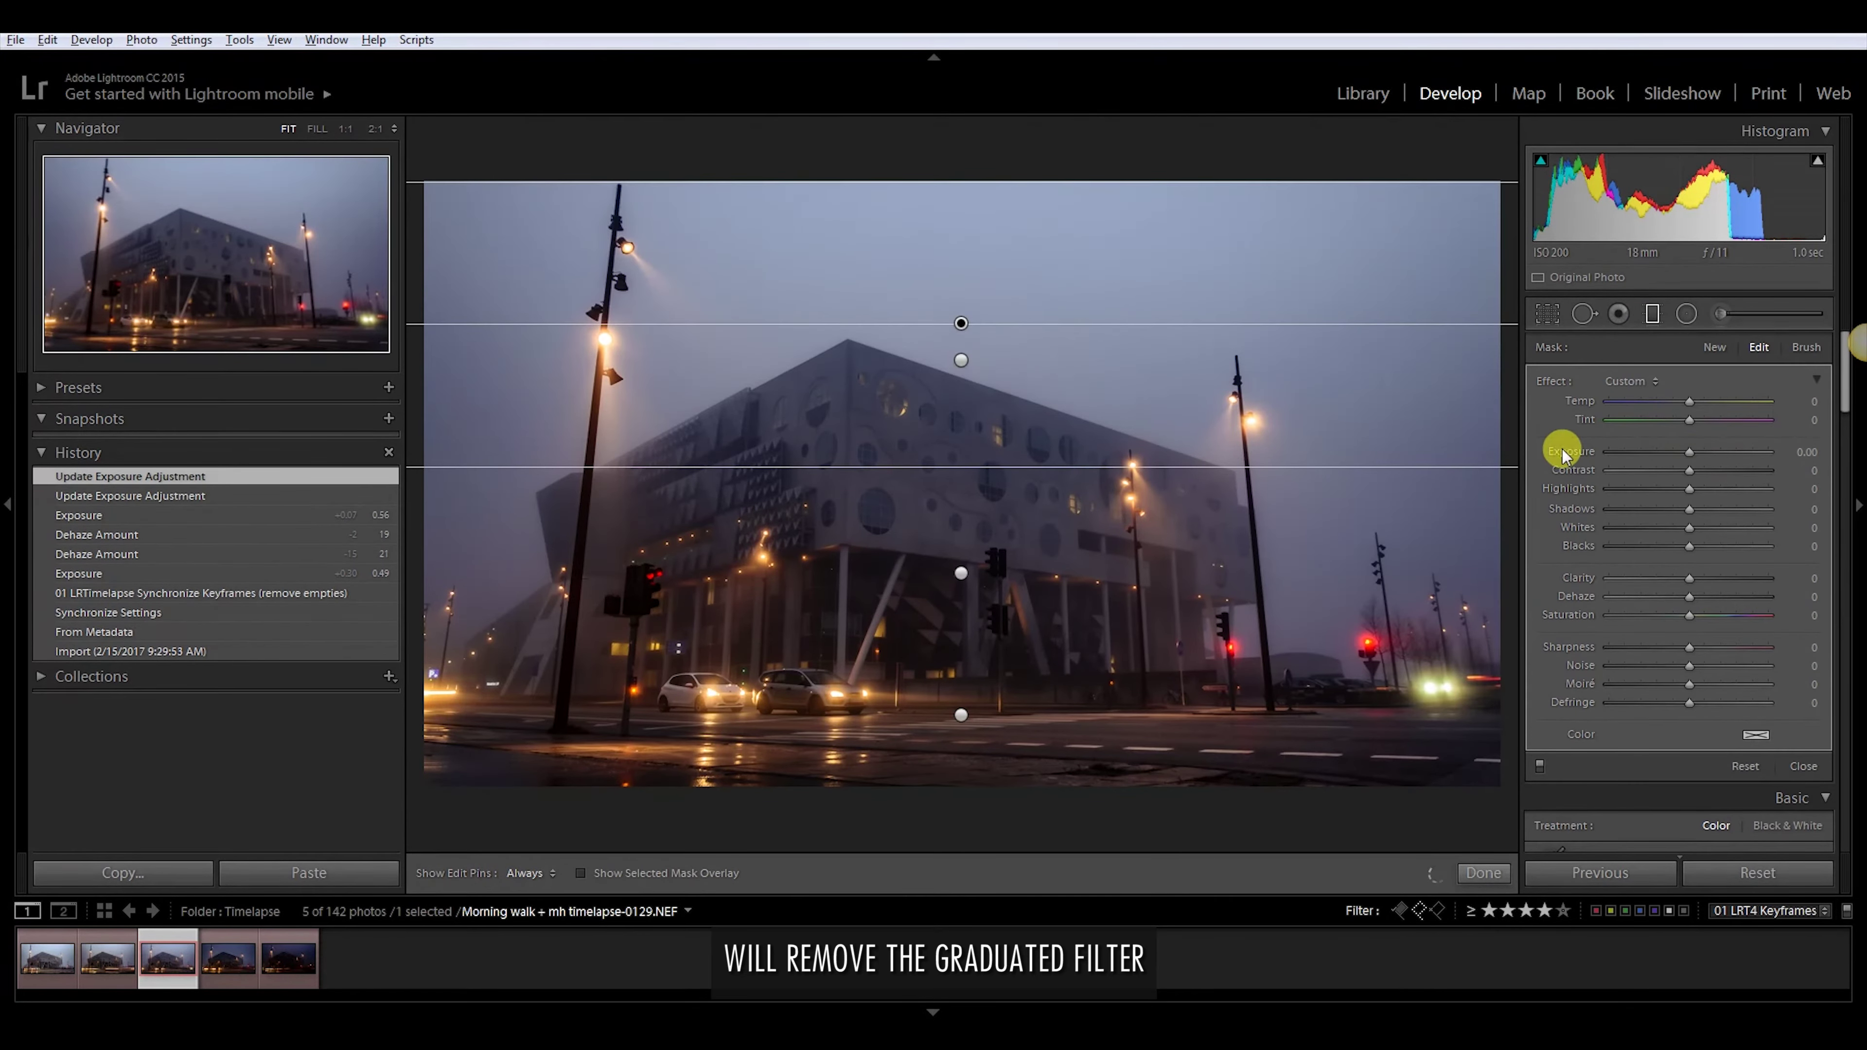
left_click(1484, 873)
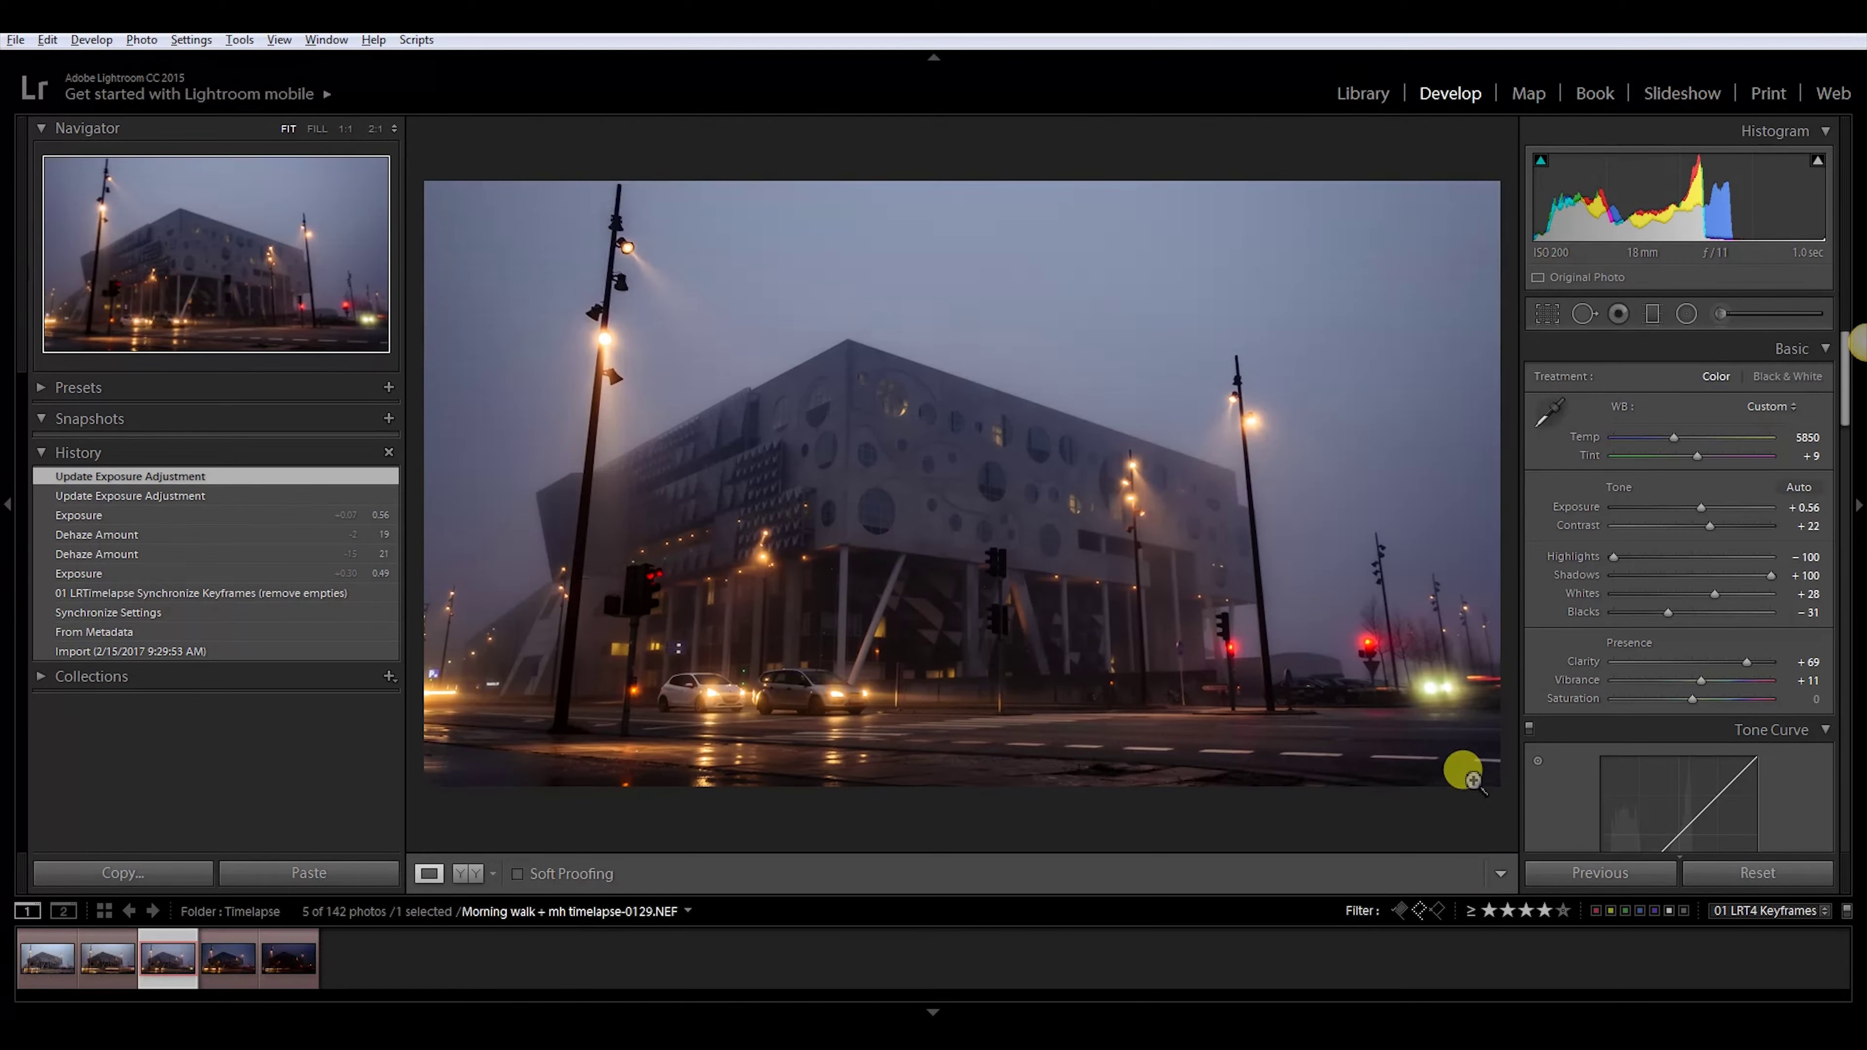
key("Right")
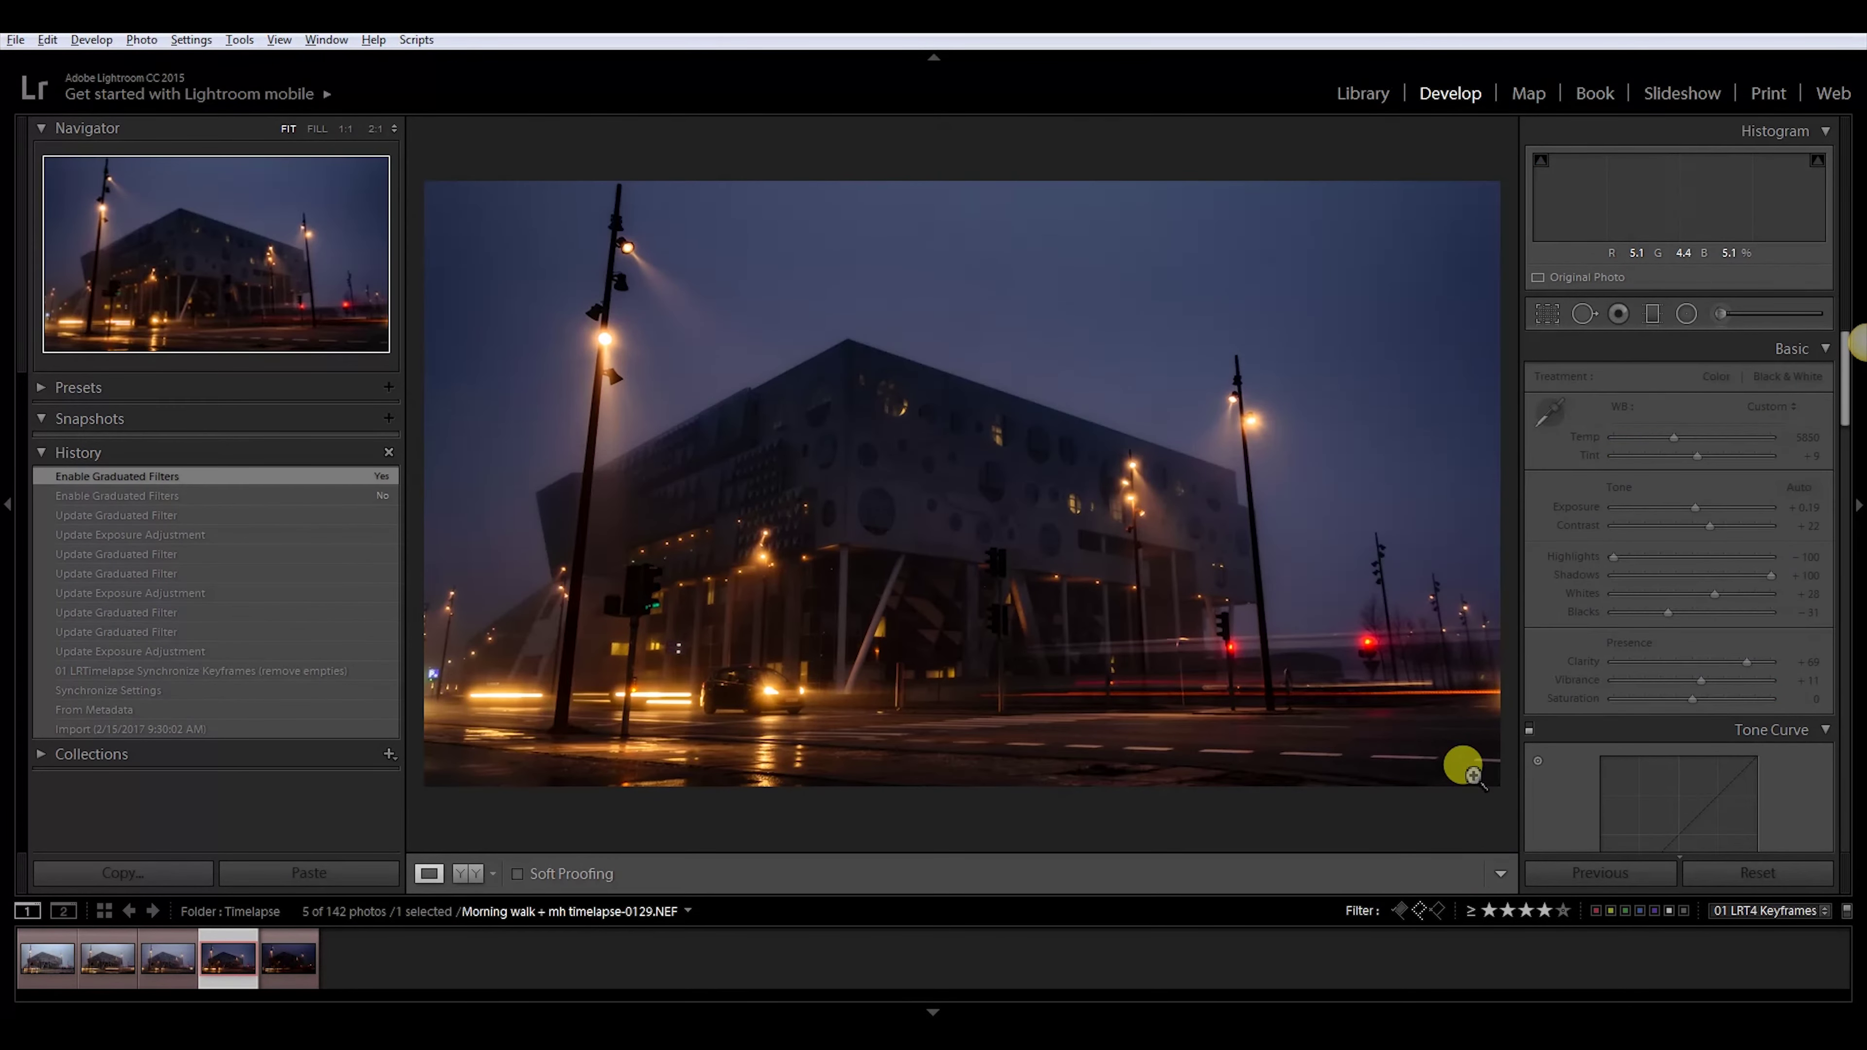
Select the fourth and fifth keyframes together and run the LRTimelapse Sync Keyframes script
left_click(291, 960, "ctrl")
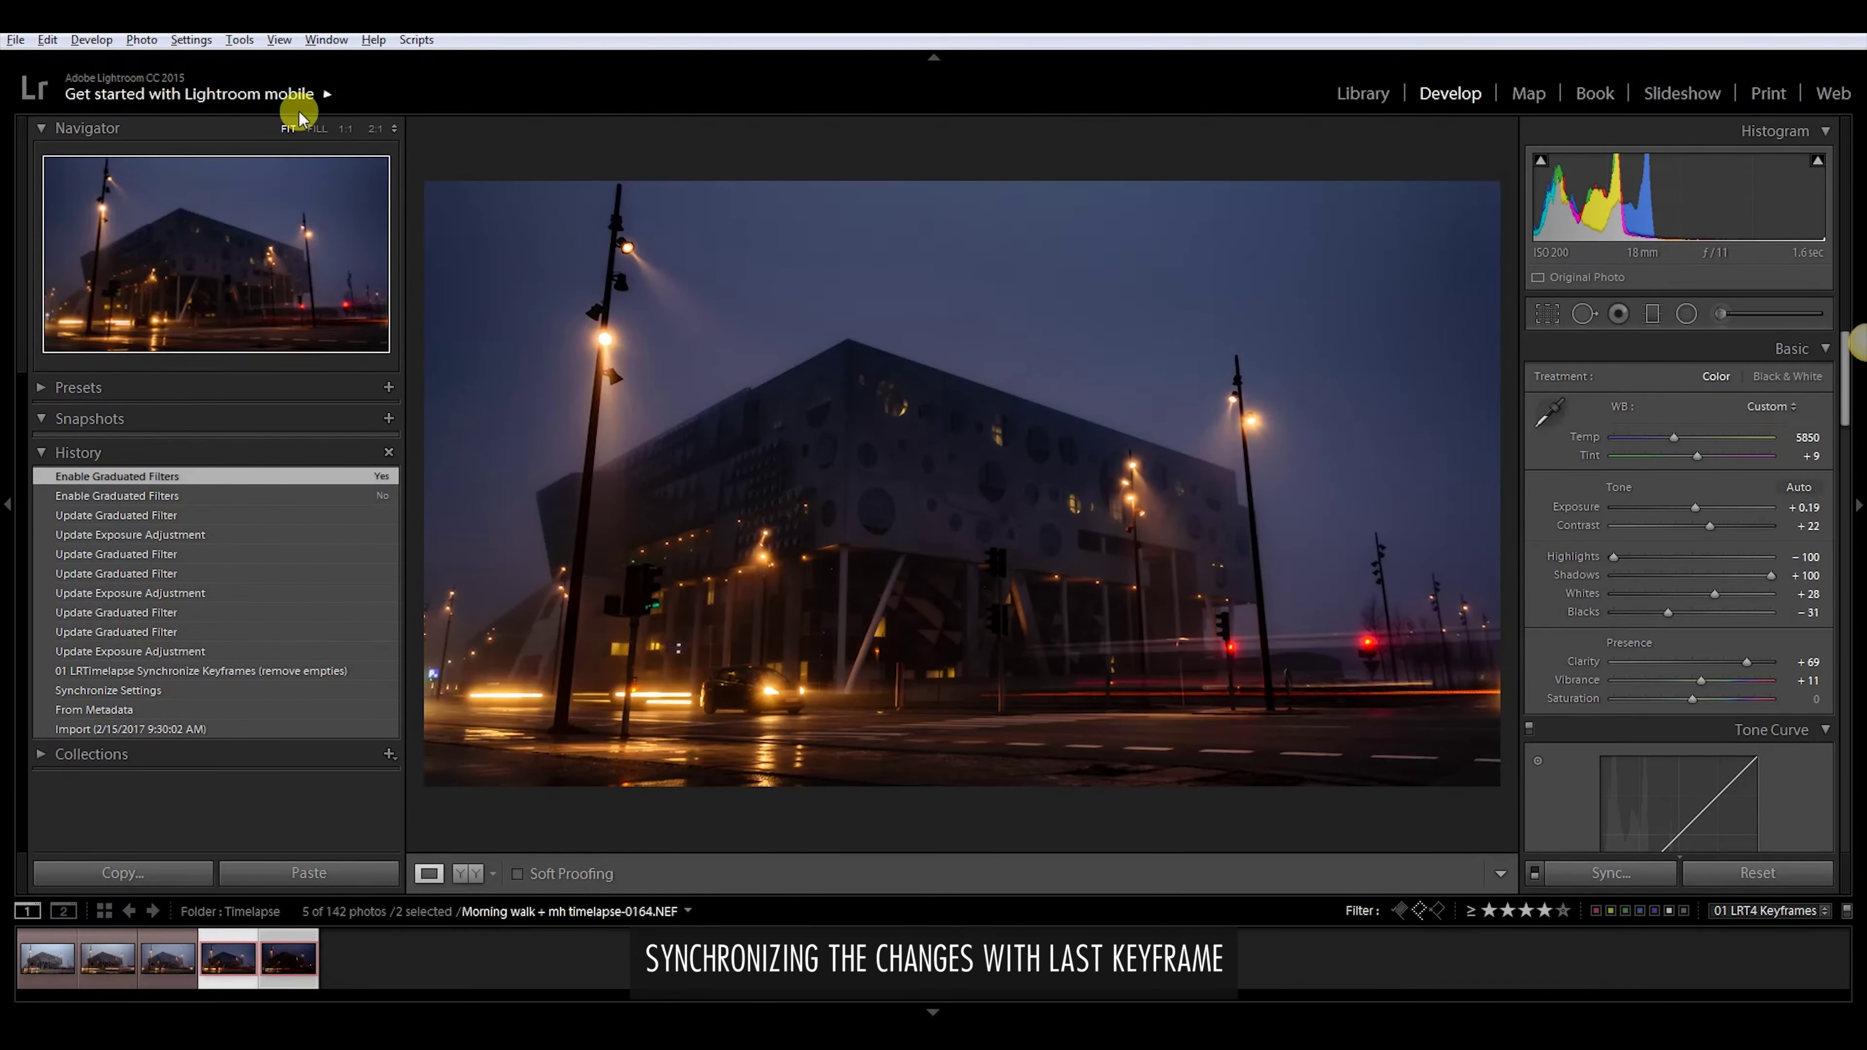
left_click(417, 39)
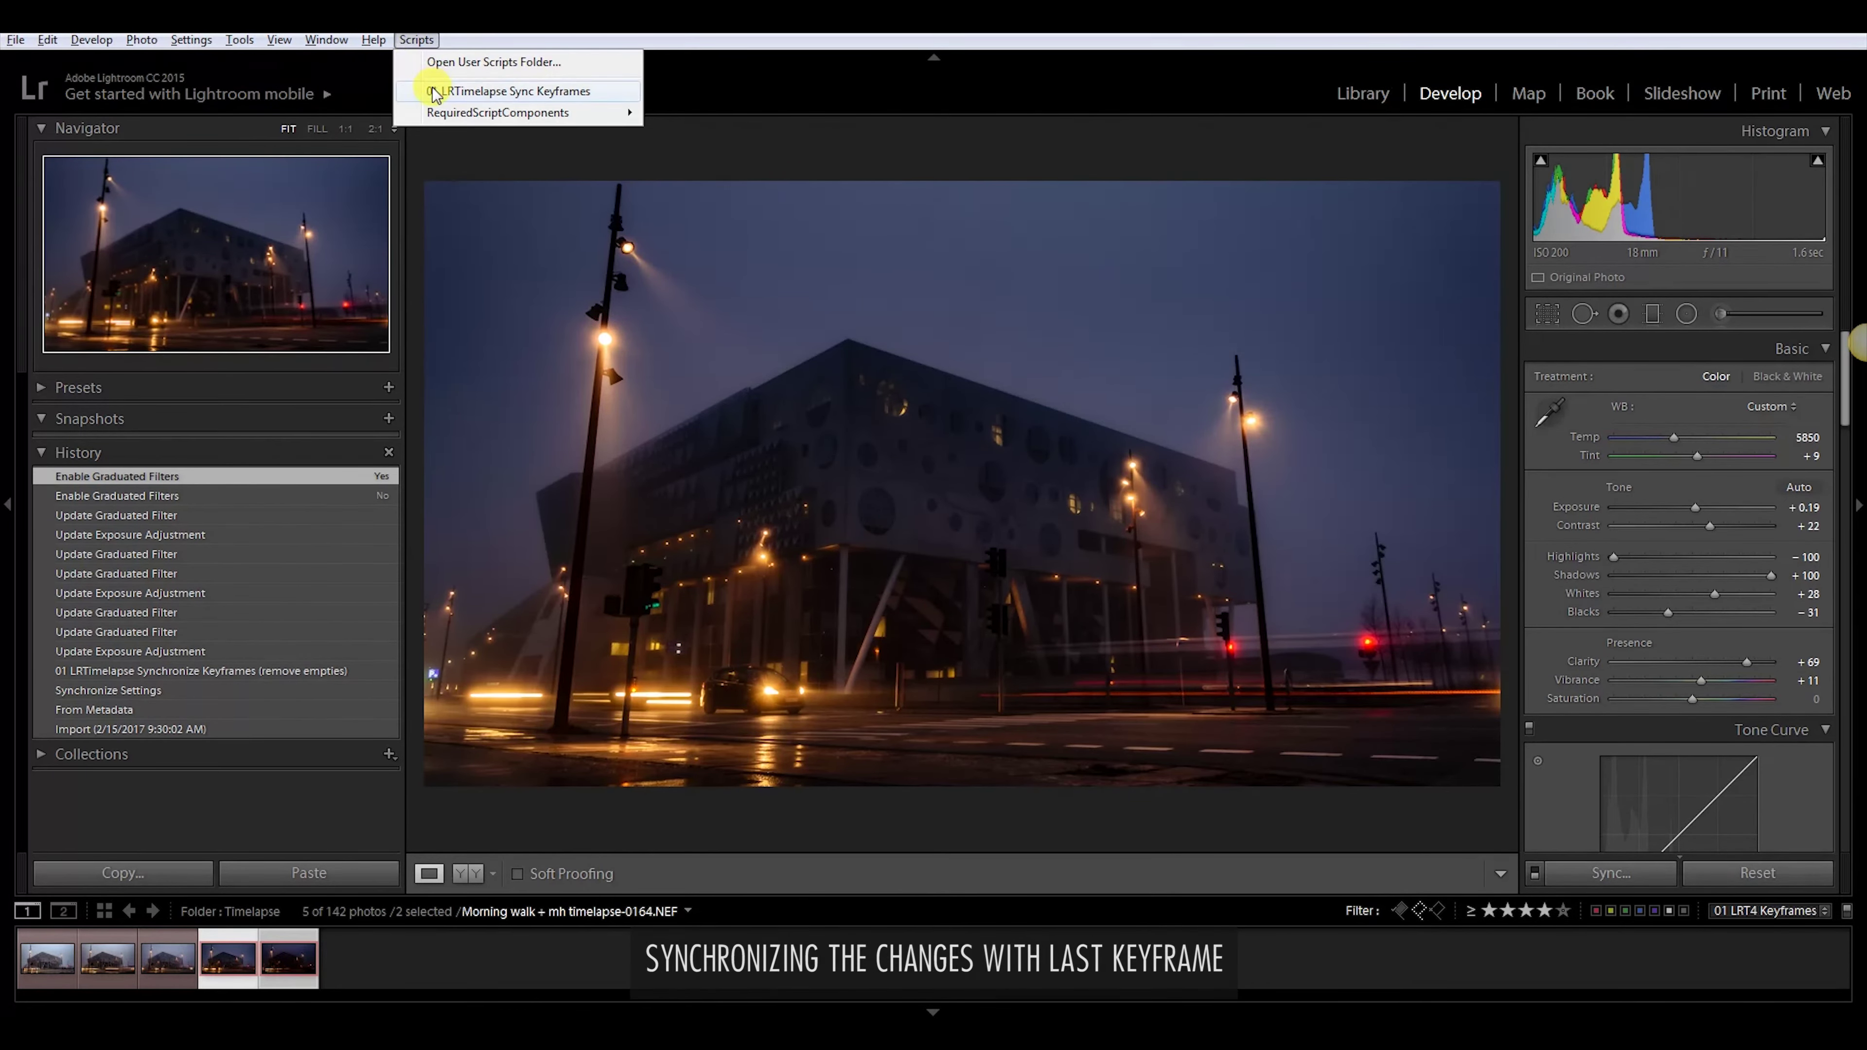
left_click(456, 92)
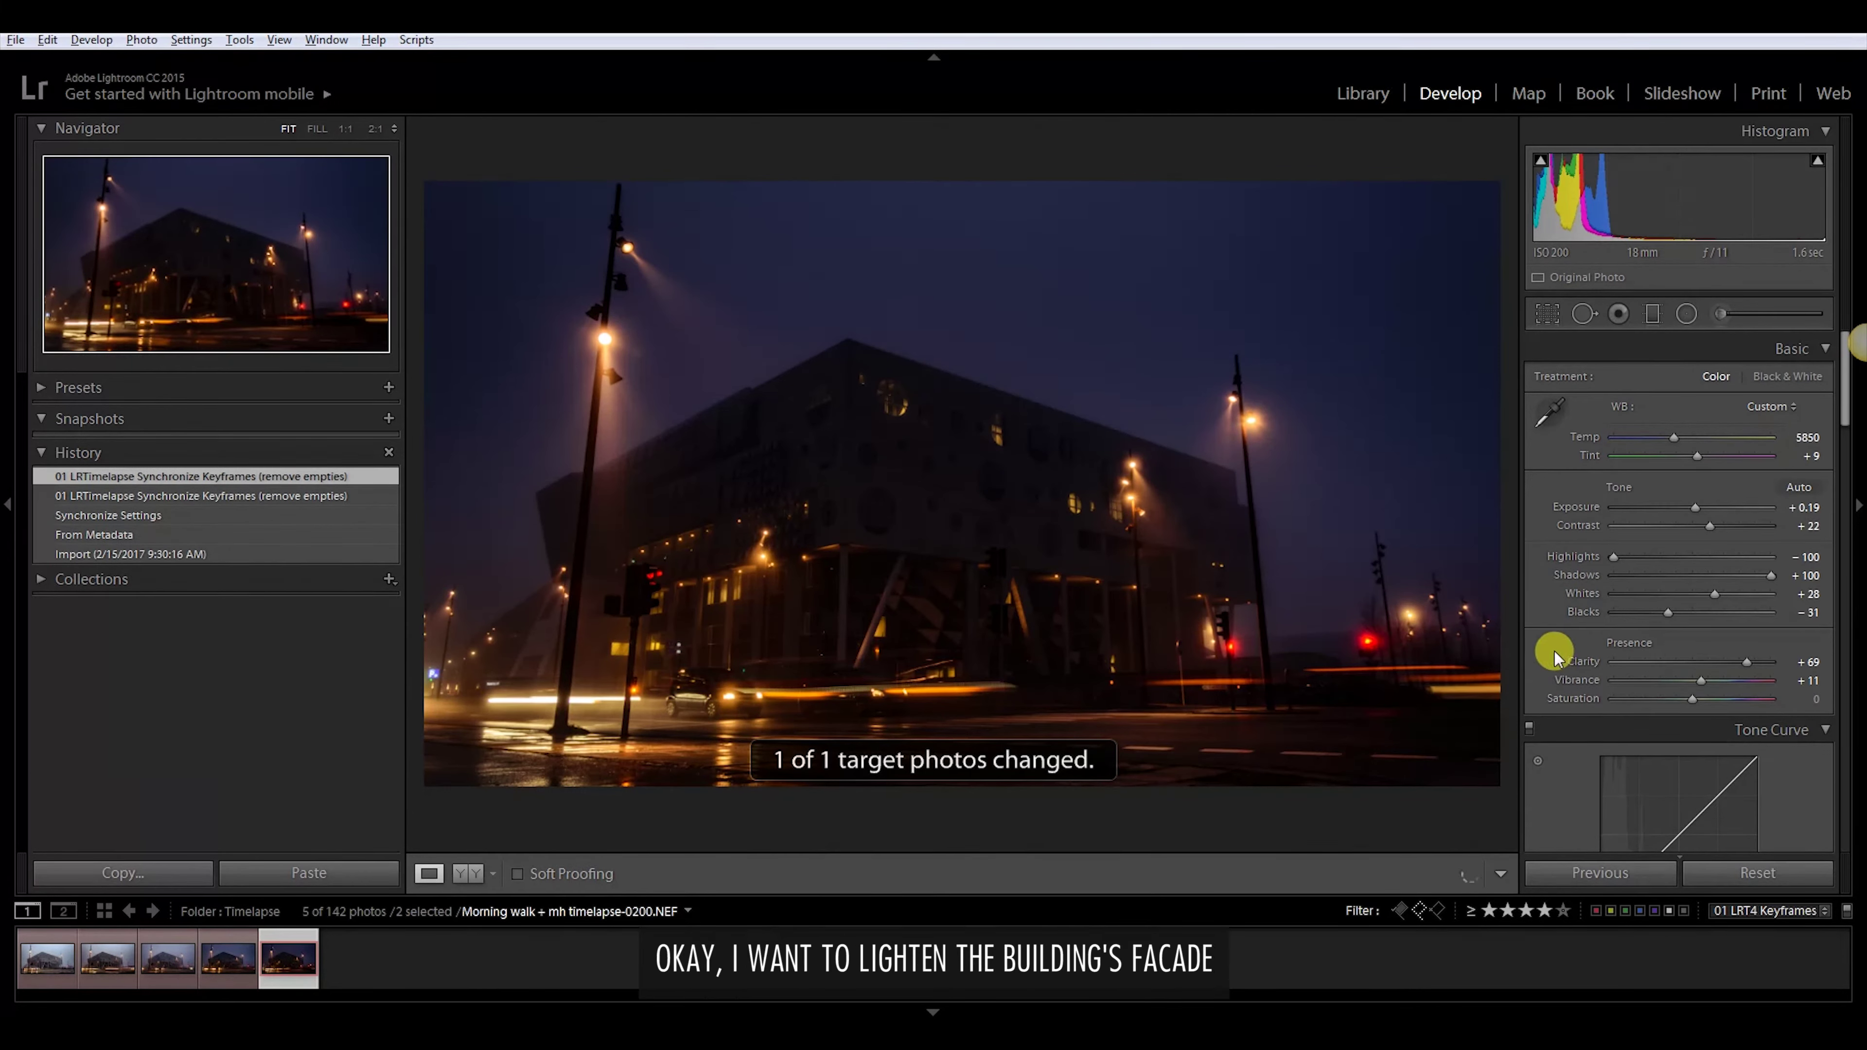
Raise the last keyframe's existing graduated filter exposure to 0.61
scroll(1710, 633, "down", 3)
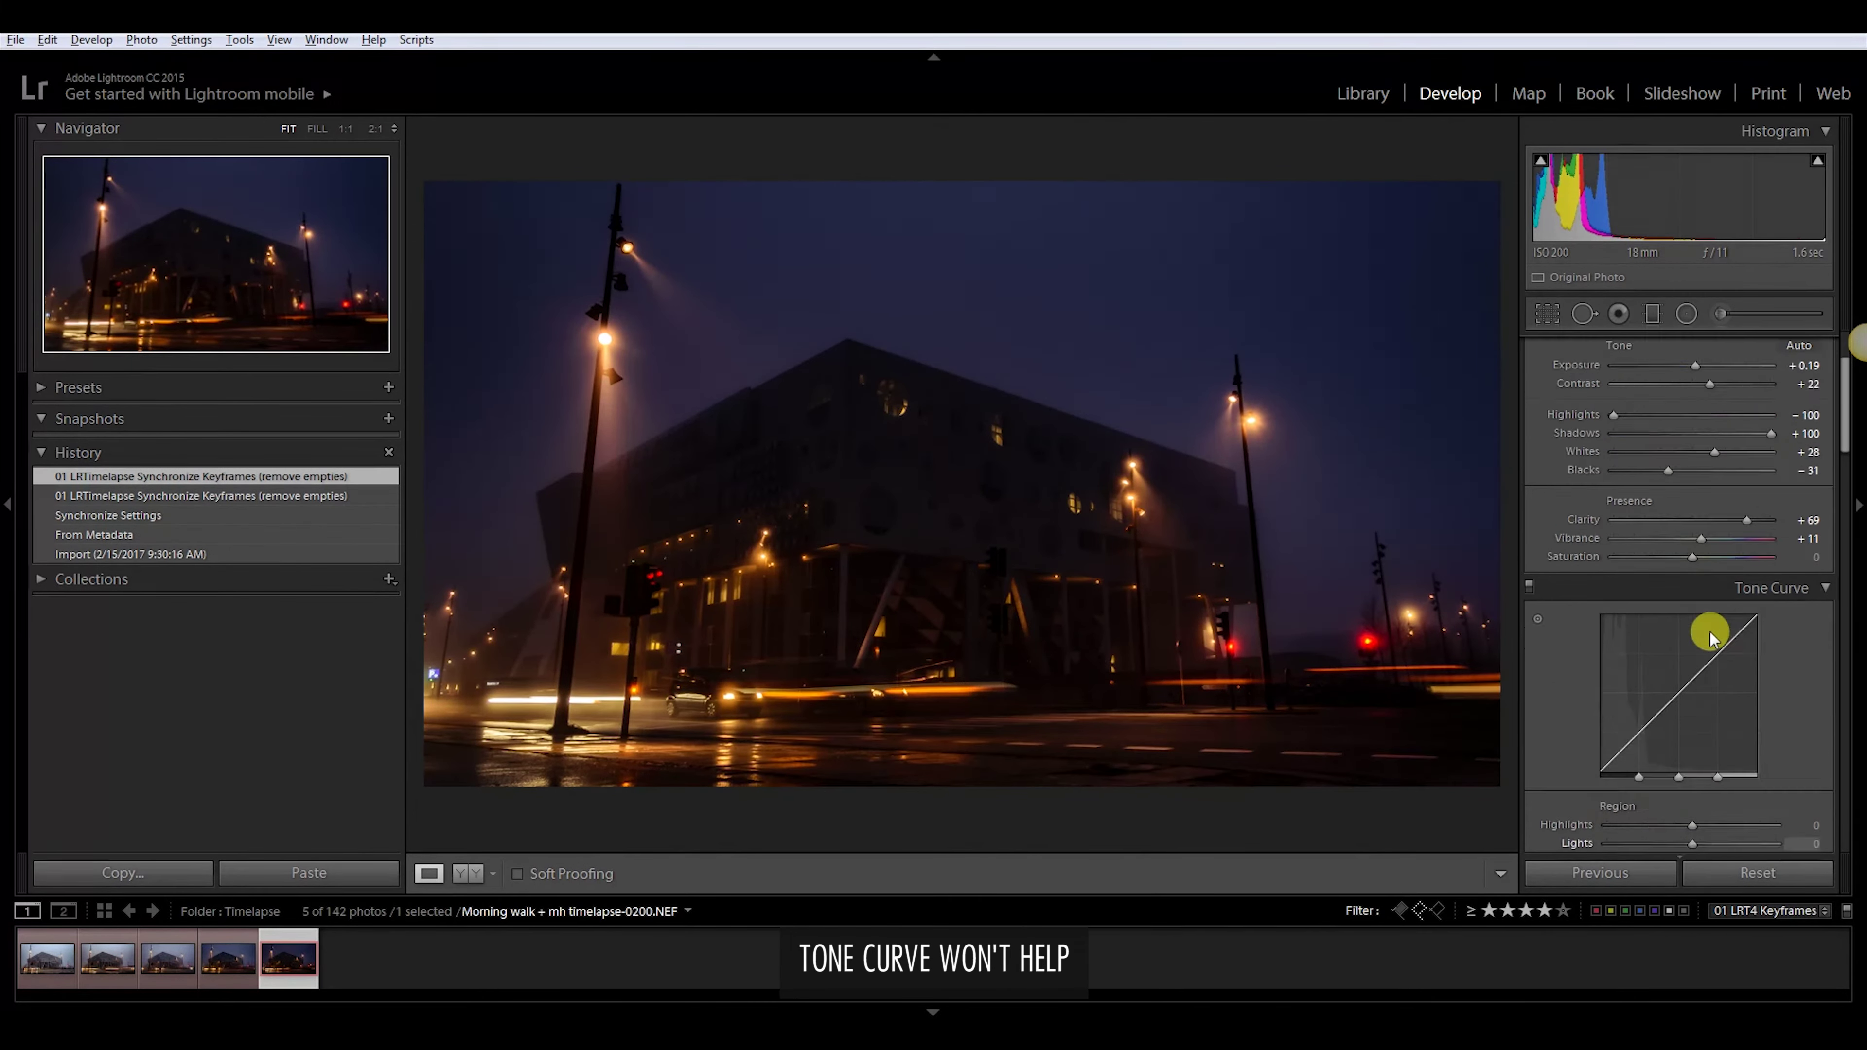
scroll(1709, 625, "down", 2)
left_click(1653, 316)
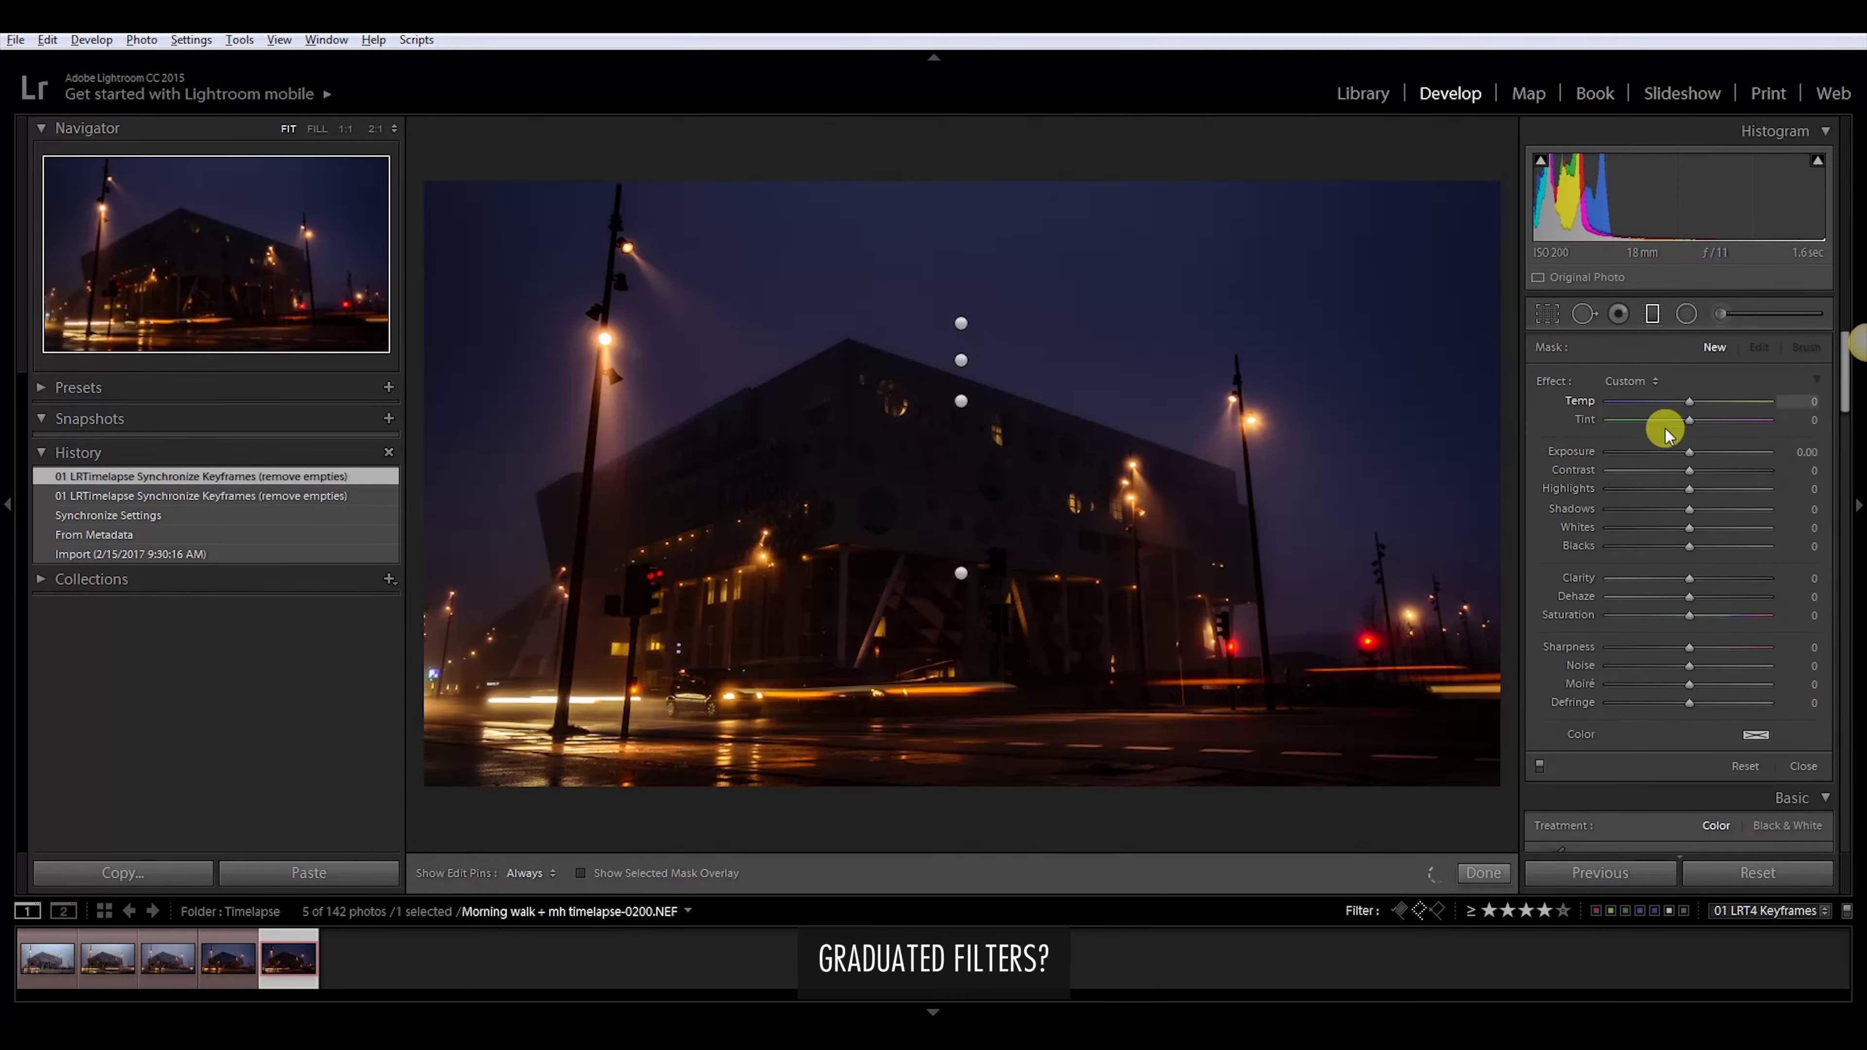
left_click(961, 361)
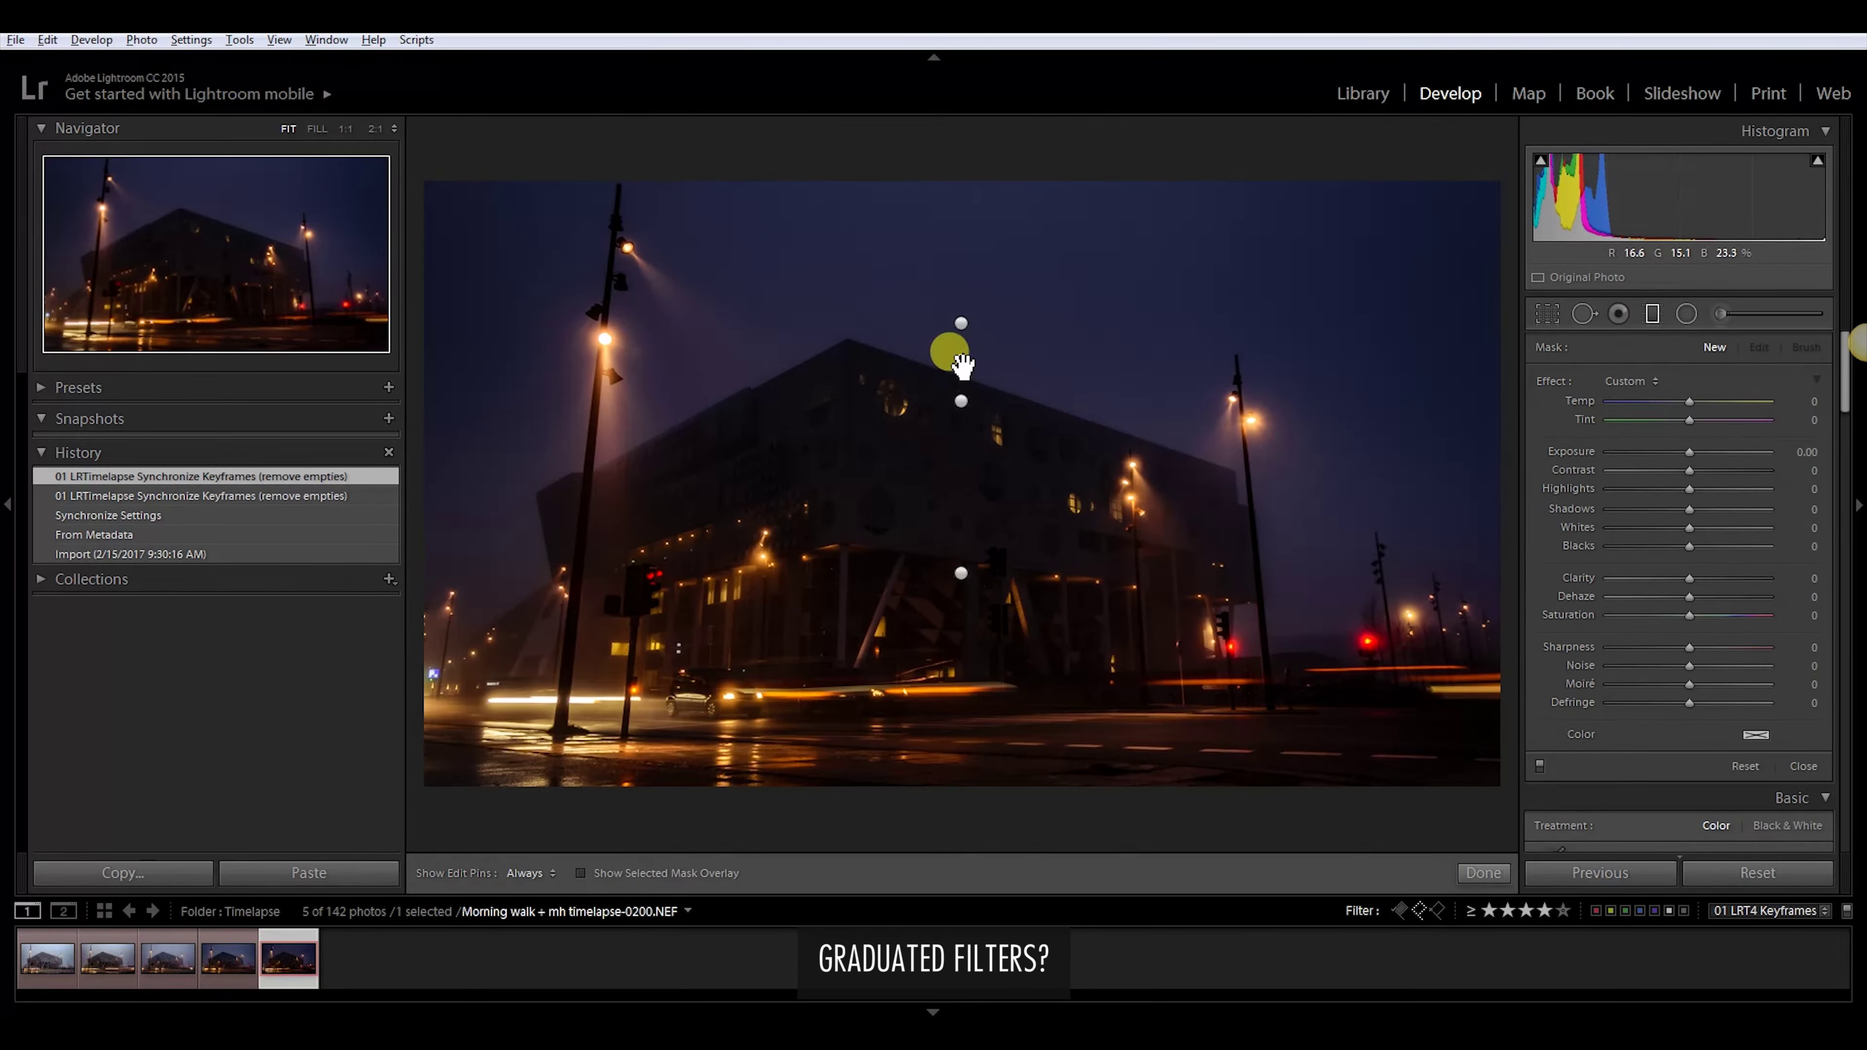
left_click(961, 360)
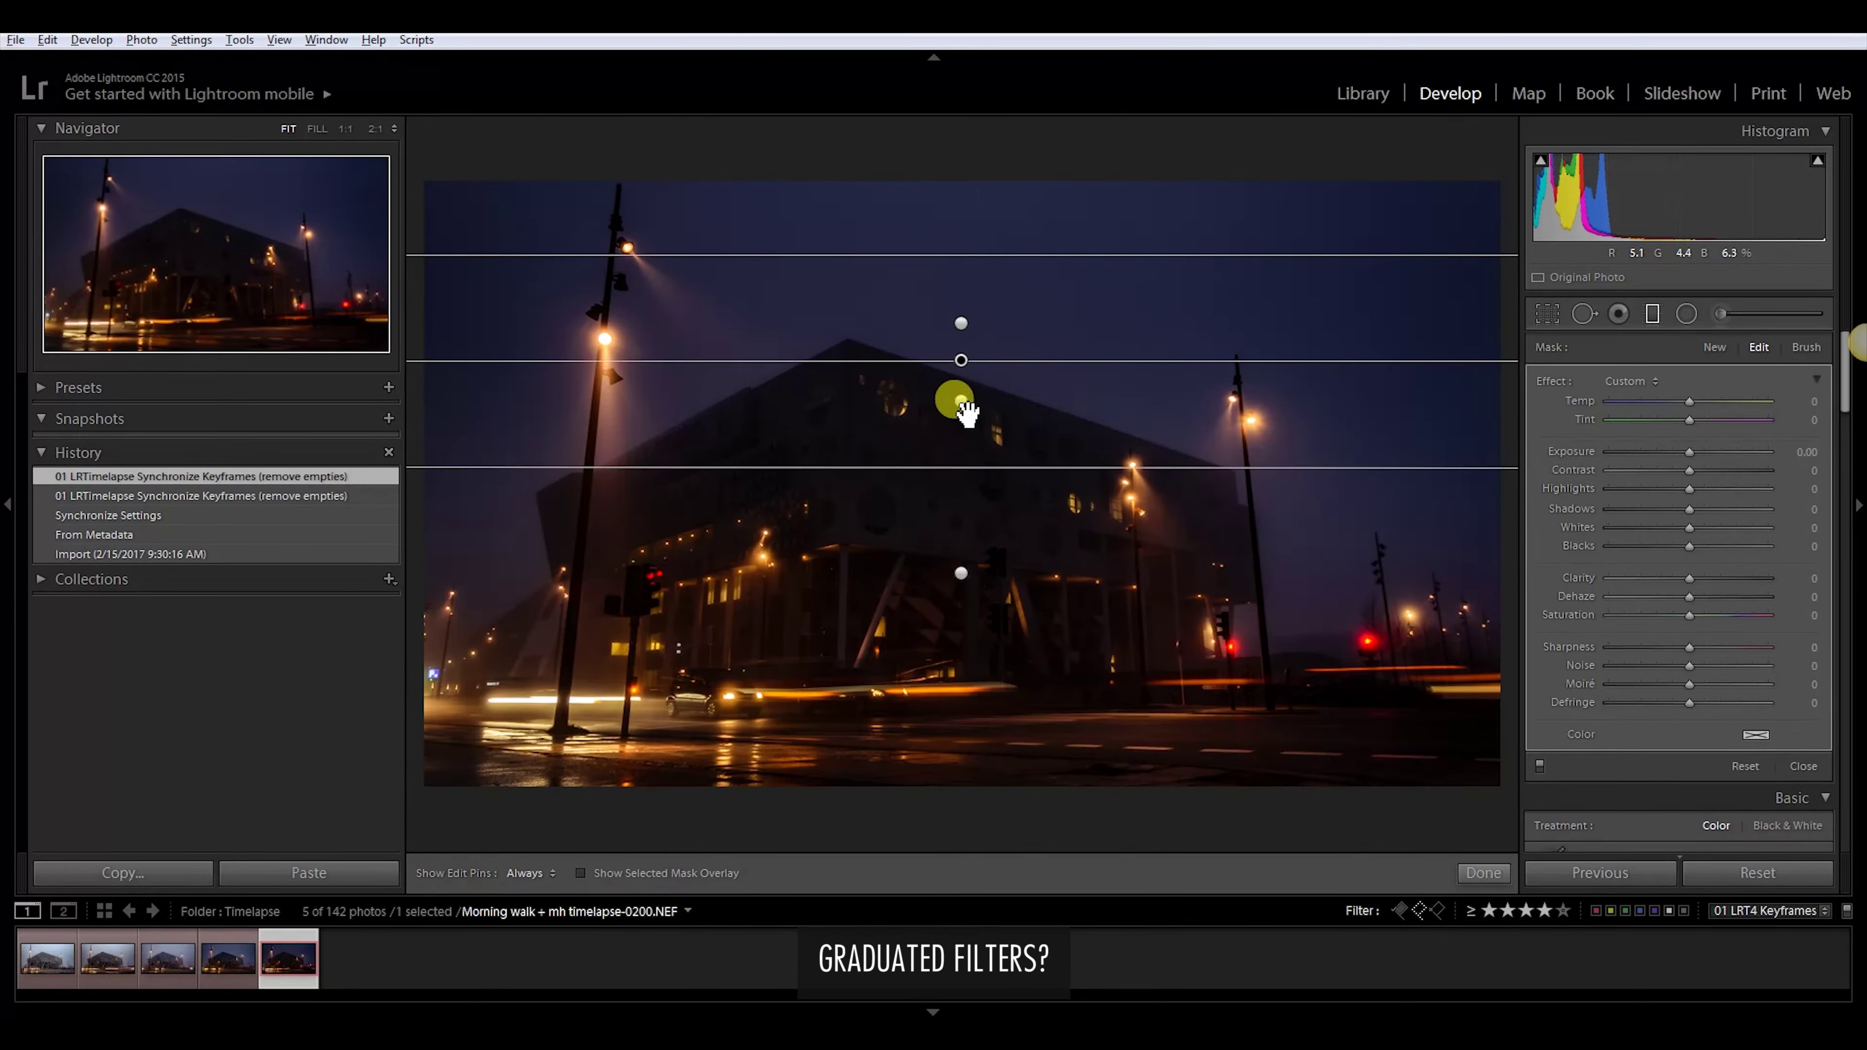
left_click_drag(963, 405, 1368, 543)
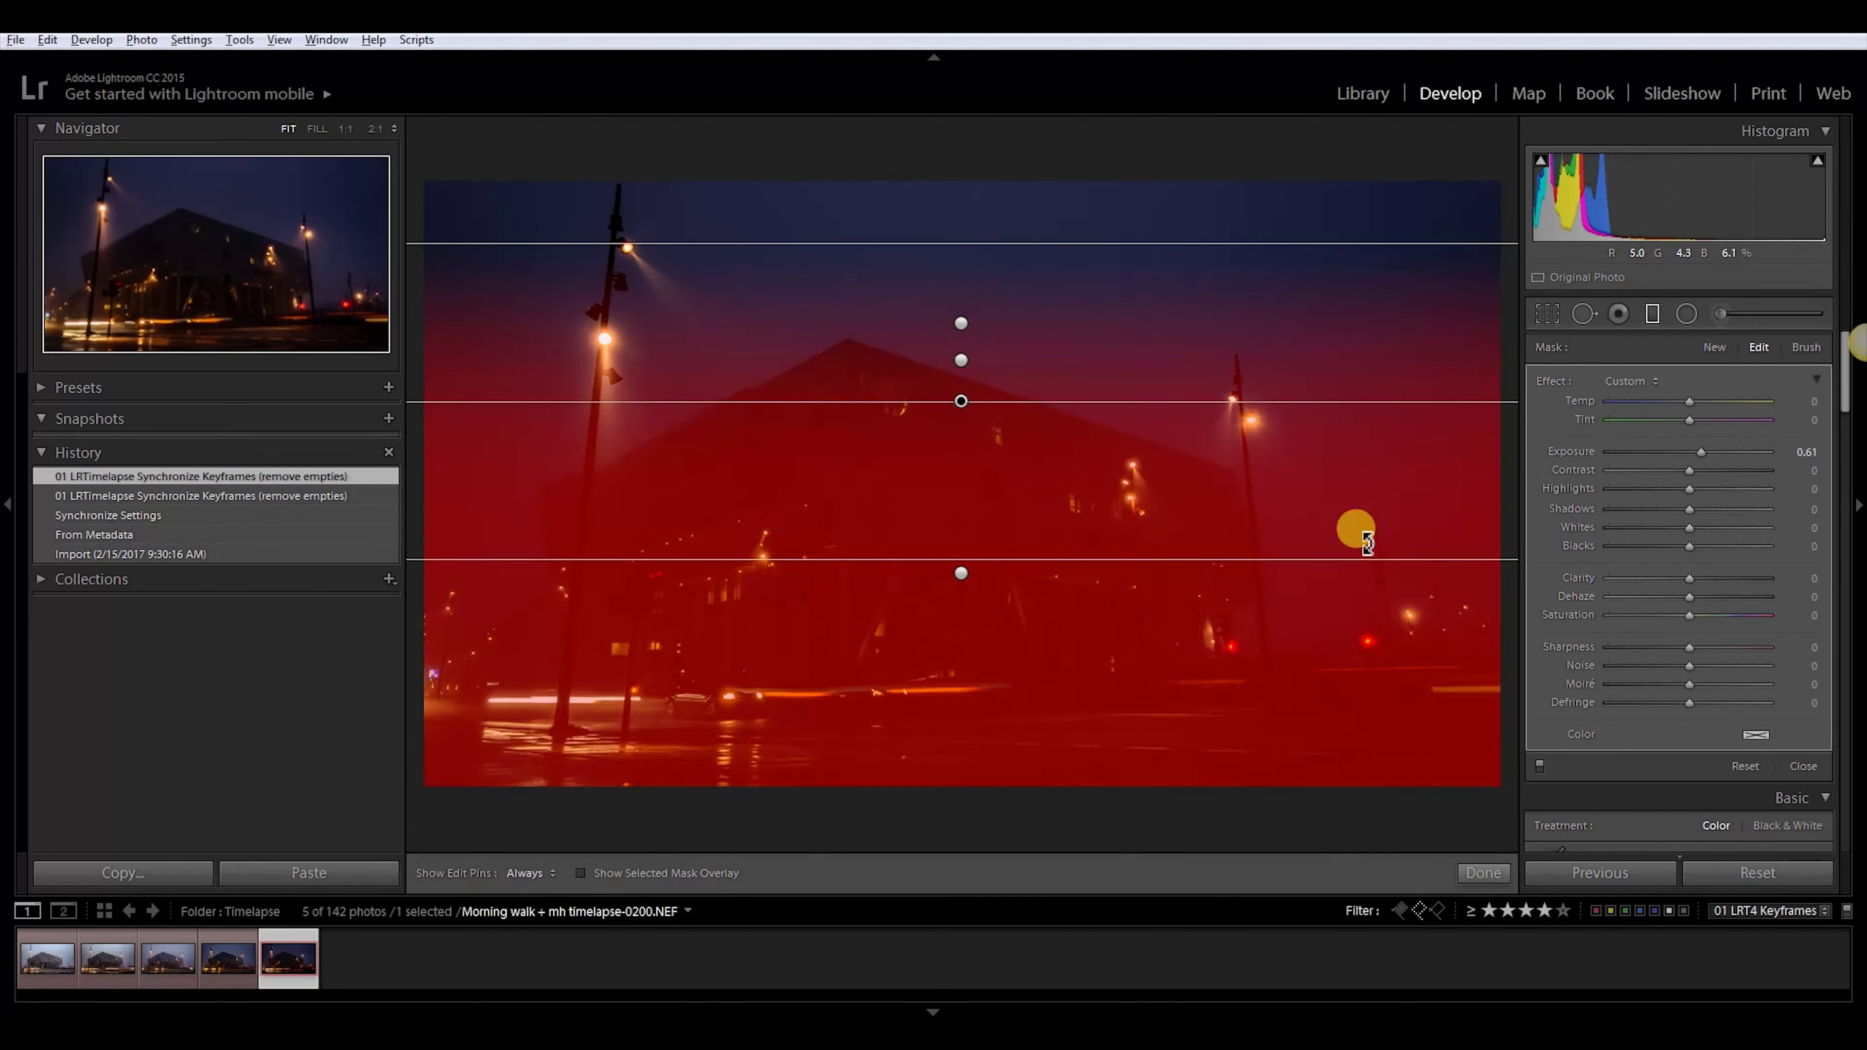
left_click(1483, 873)
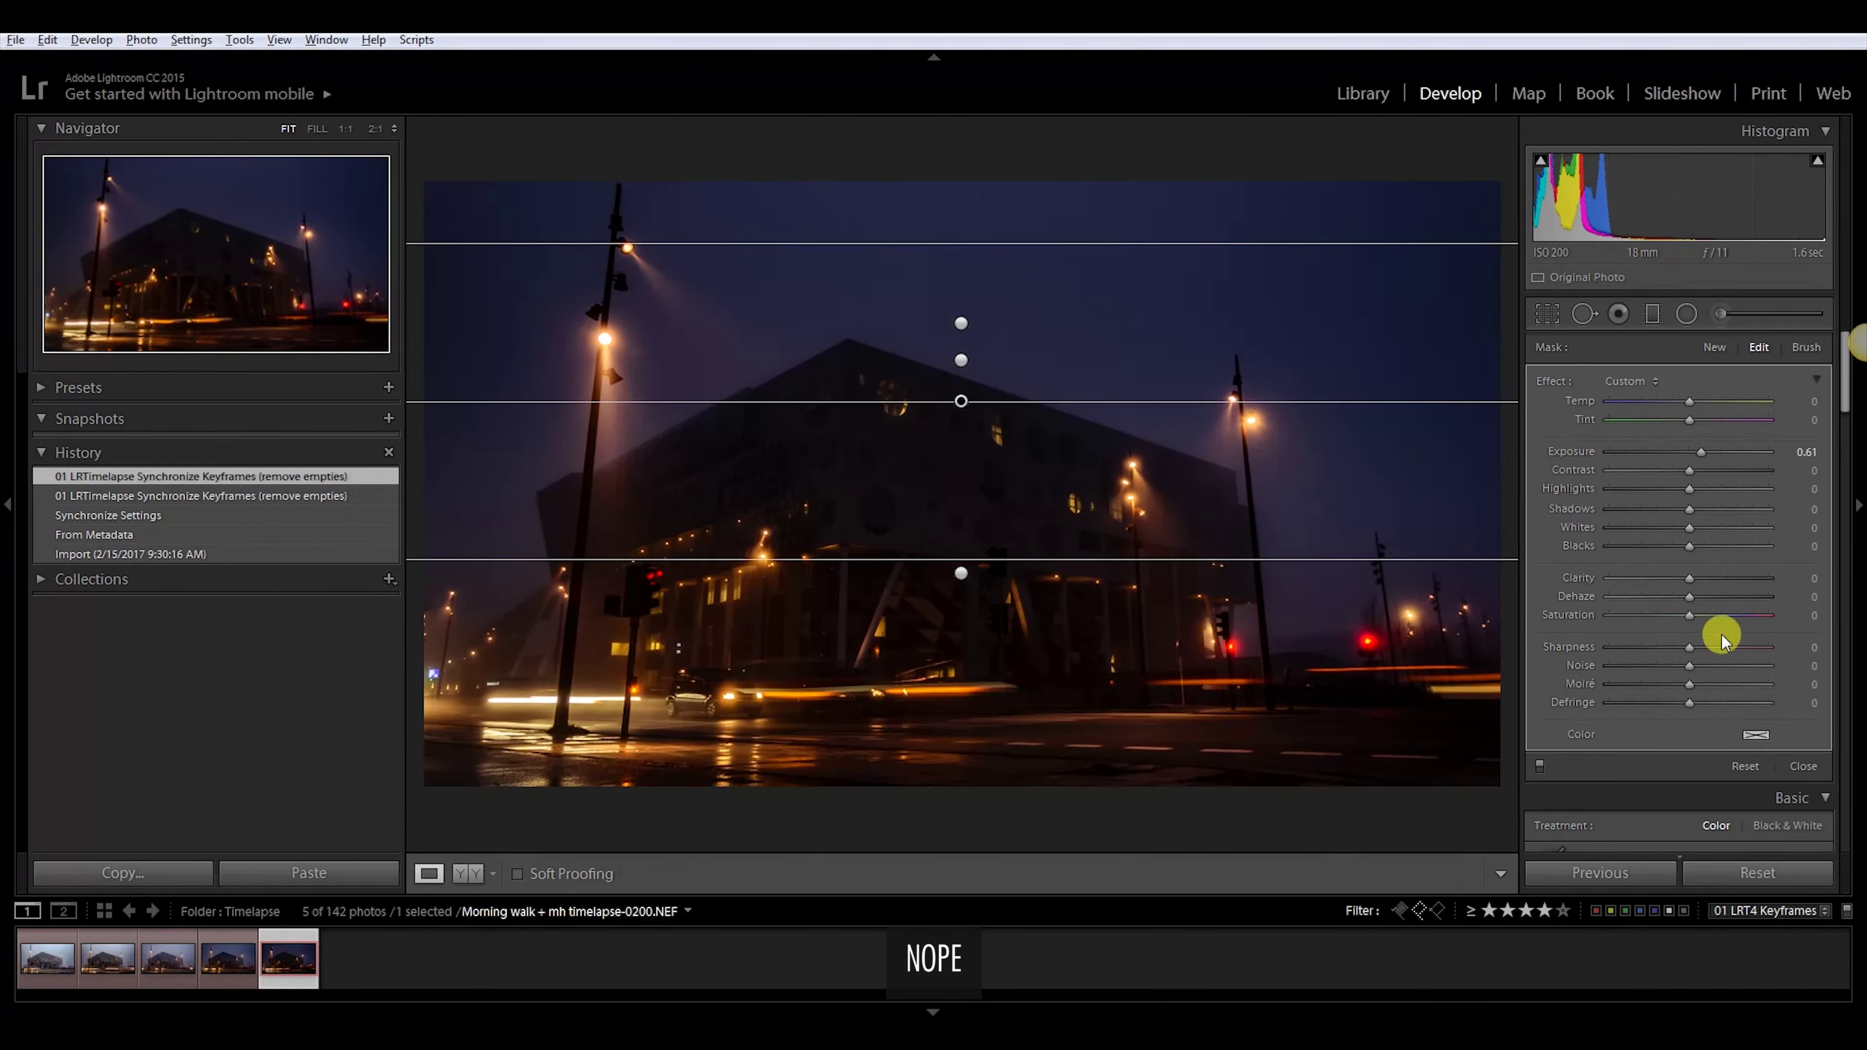
Undo that change and set the overall Basic exposure to +0.25 instead
scroll(1721, 638, "down", 5)
scroll(1721, 637, "down", 3)
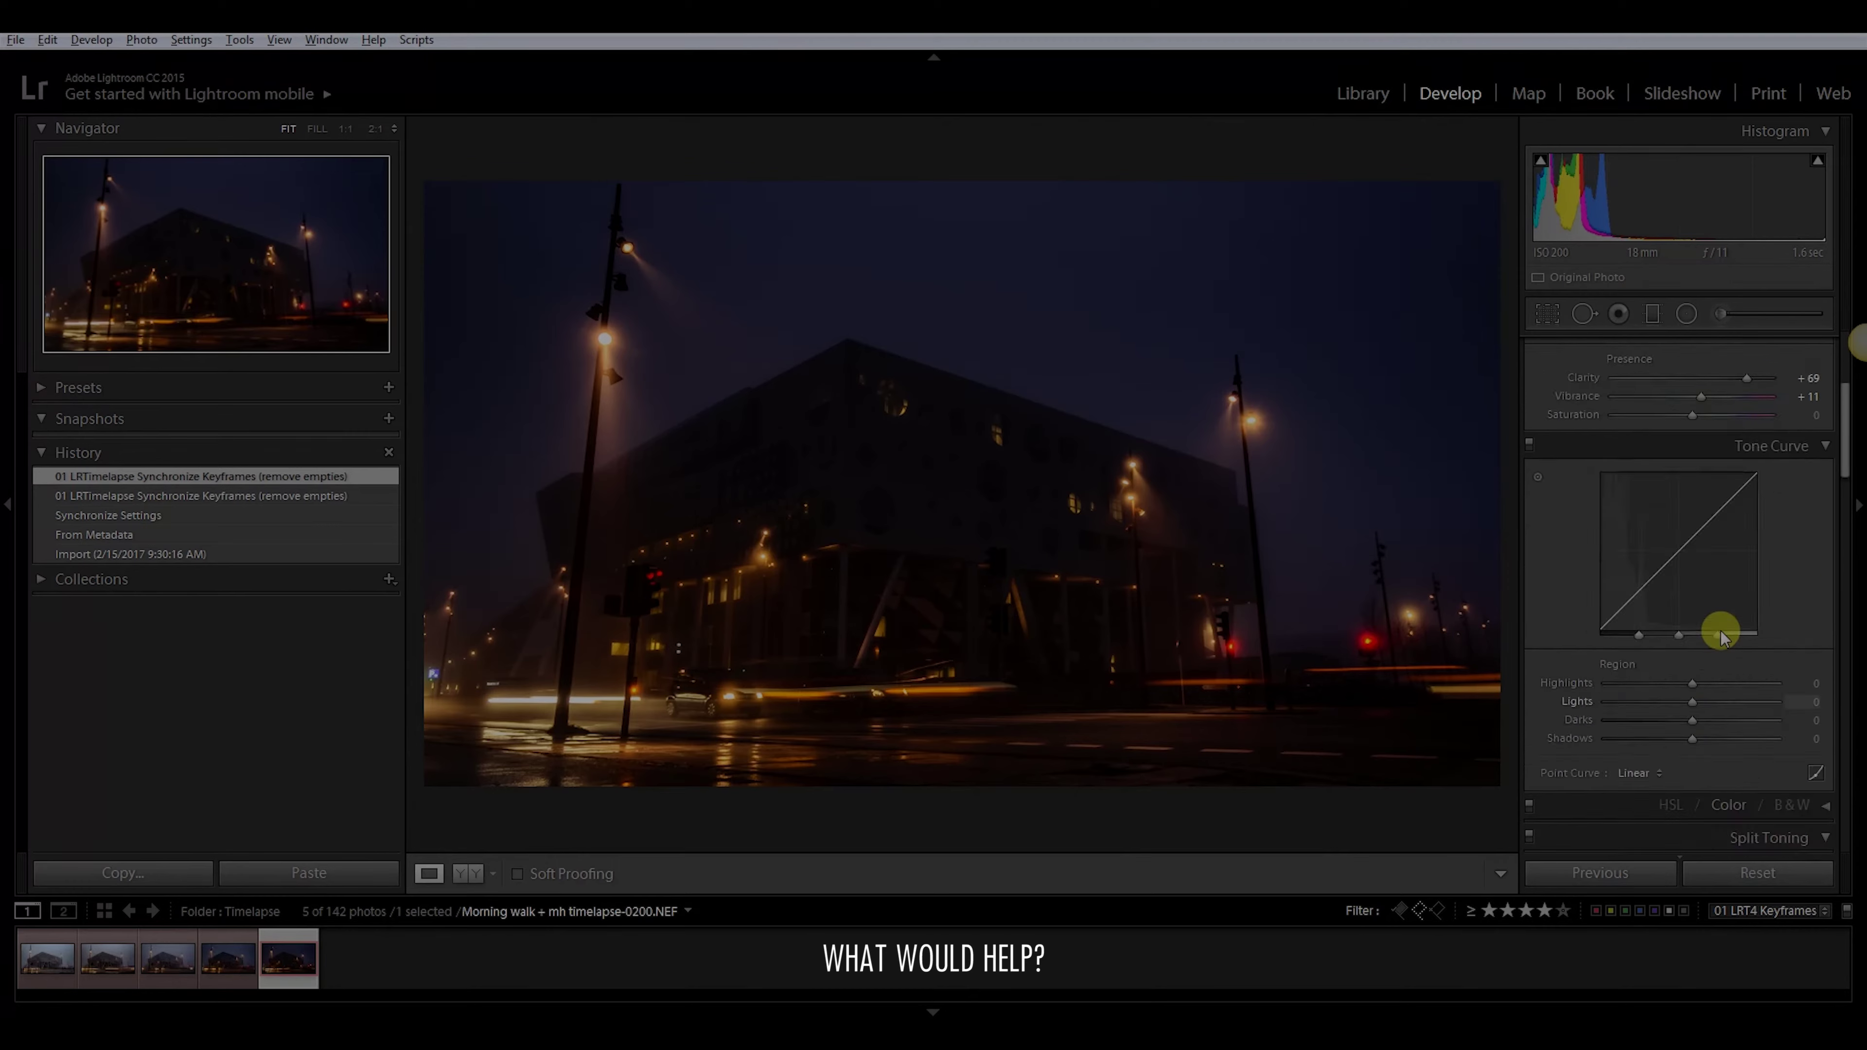
scroll(1721, 637, "up", 5)
key("ctrl+z")
left_click_drag(1697, 508, 1694, 513)
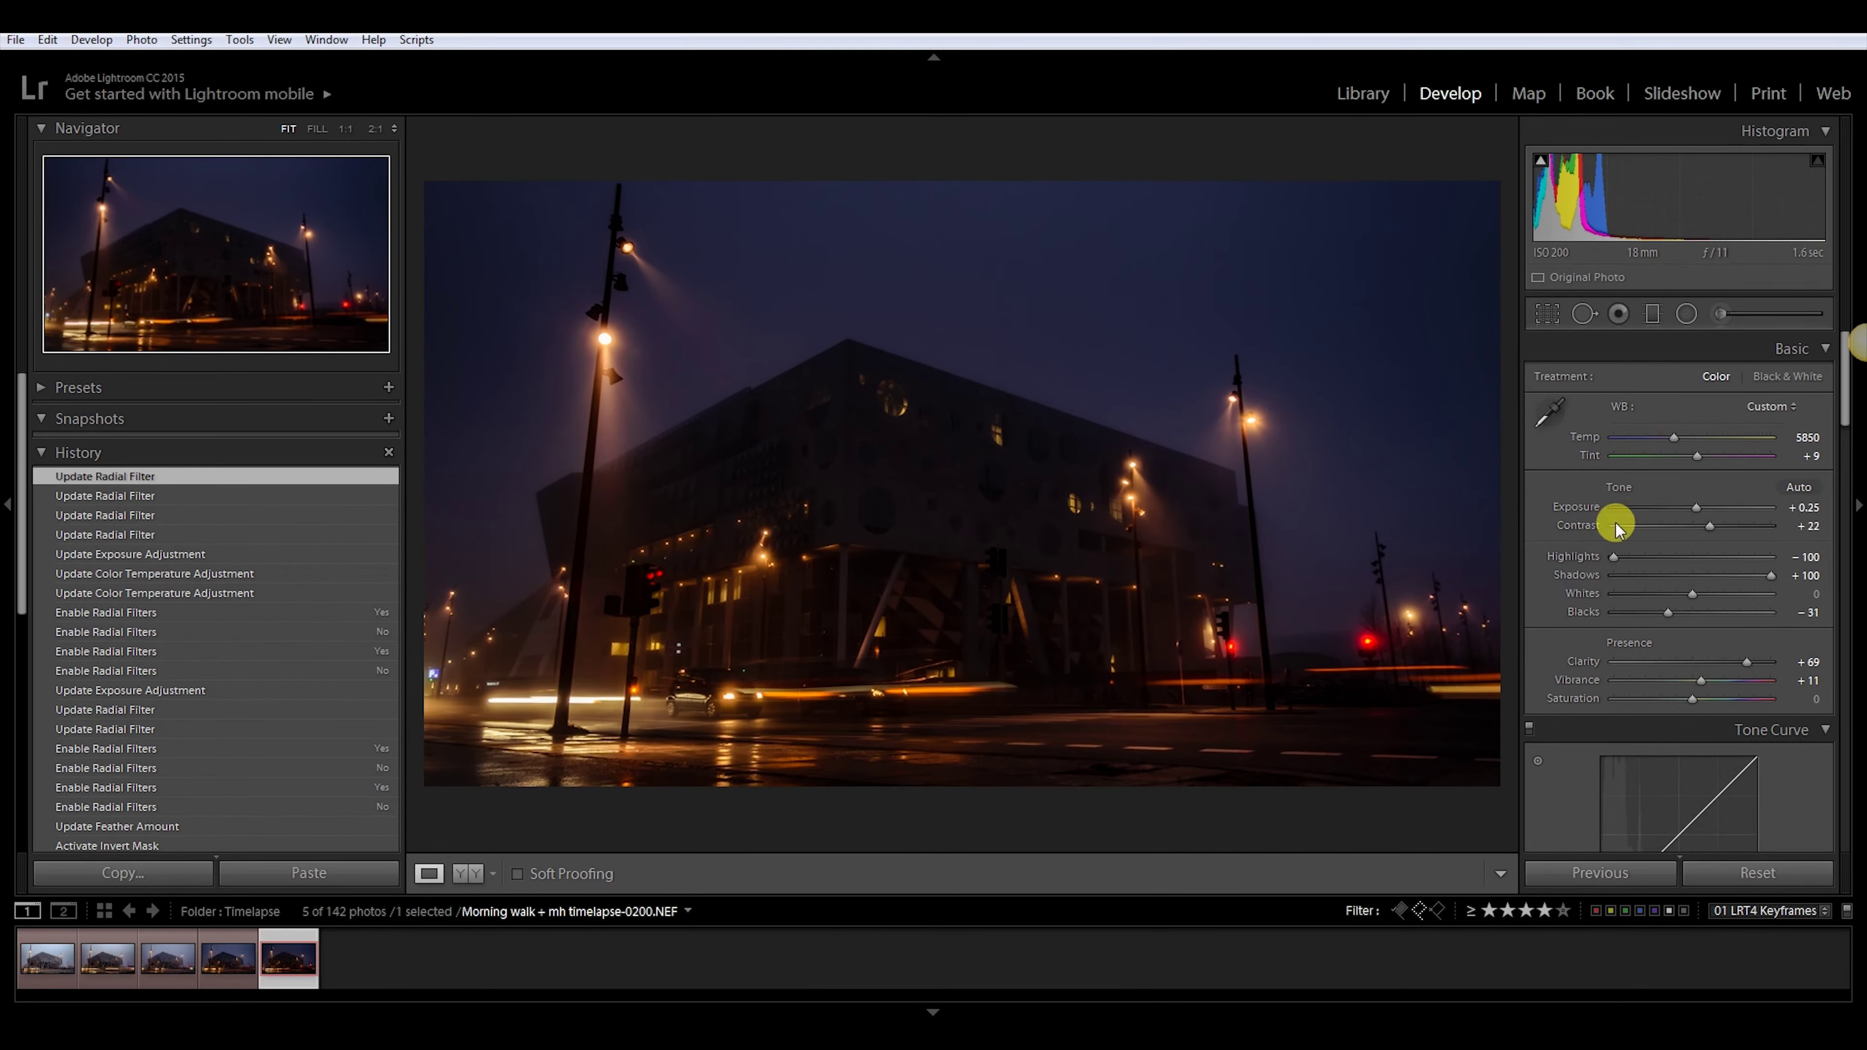
left_click(1584, 314)
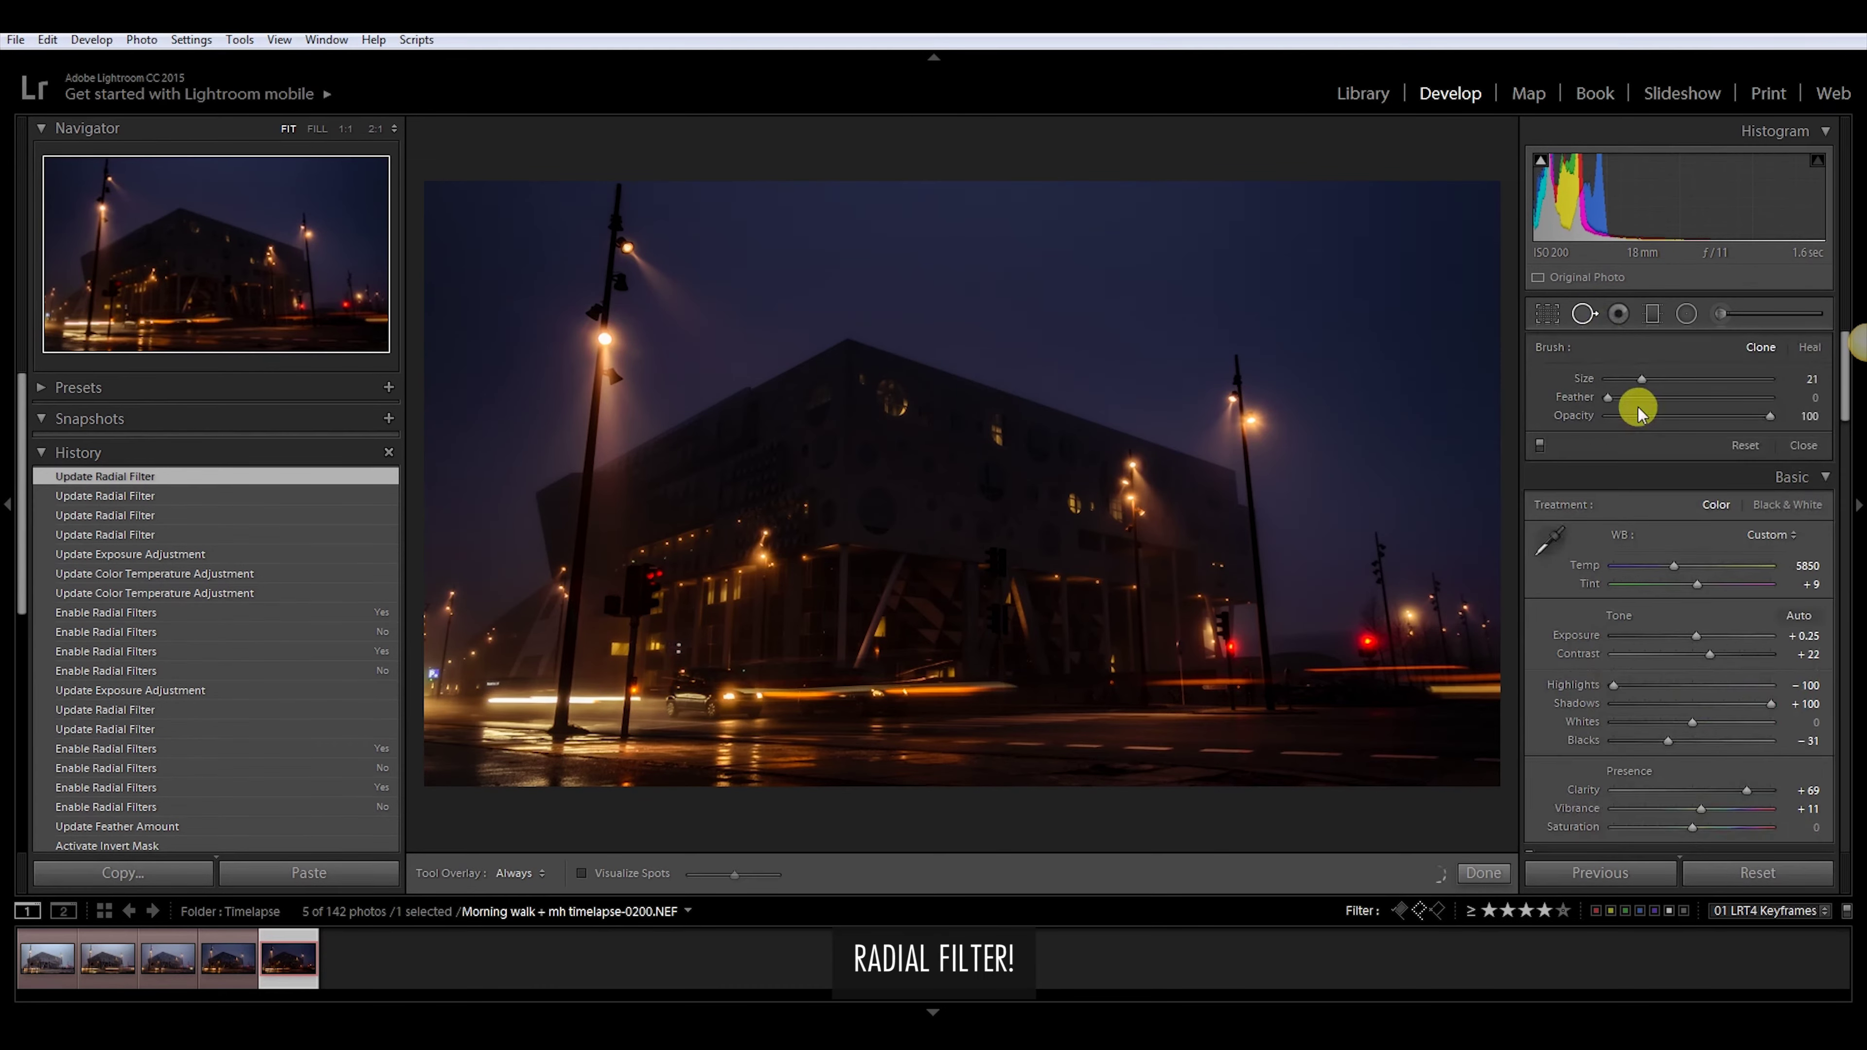
Reshape the existing inverted radial filter ellipse to cover the building facade
left_click(1680, 315)
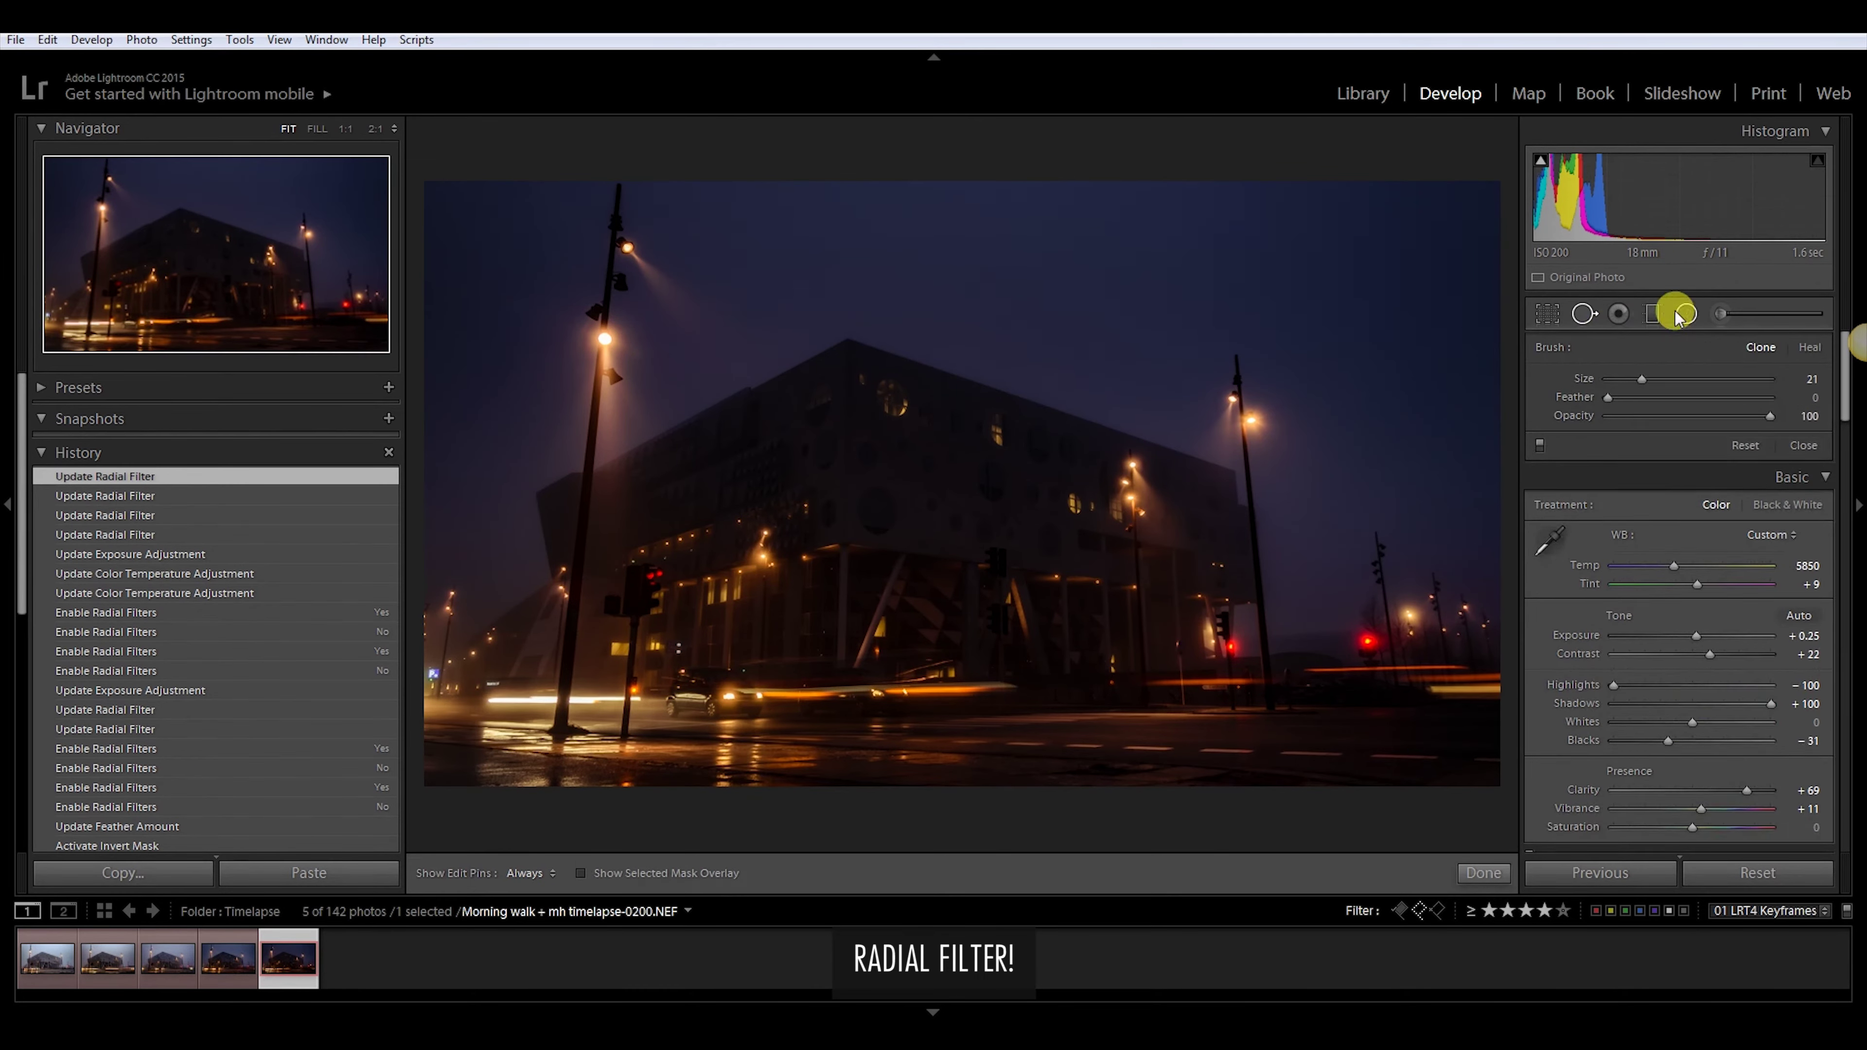
left_click(642, 518)
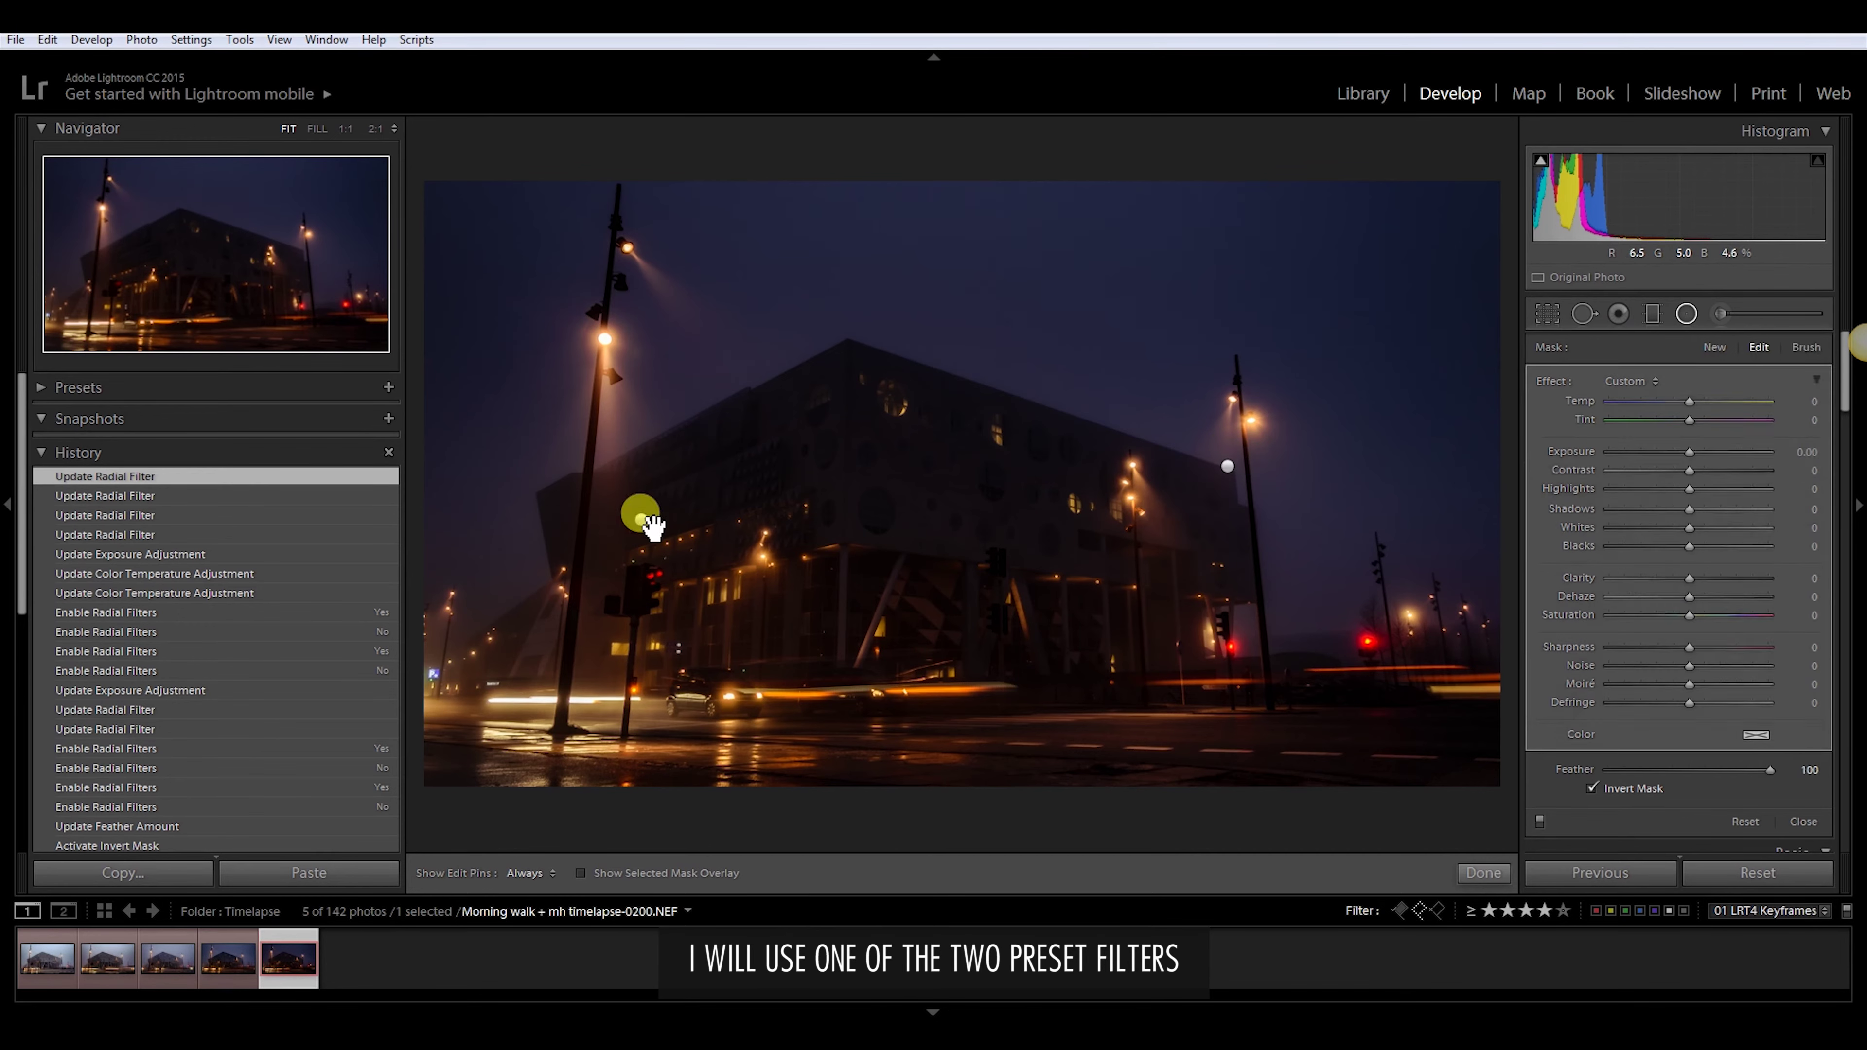
left_click_drag(728, 434, 984, 463)
left_click_drag(888, 327, 888, 367)
left_click_drag(1129, 531, 1181, 539)
left_click(1761, 770)
left_click(1593, 788)
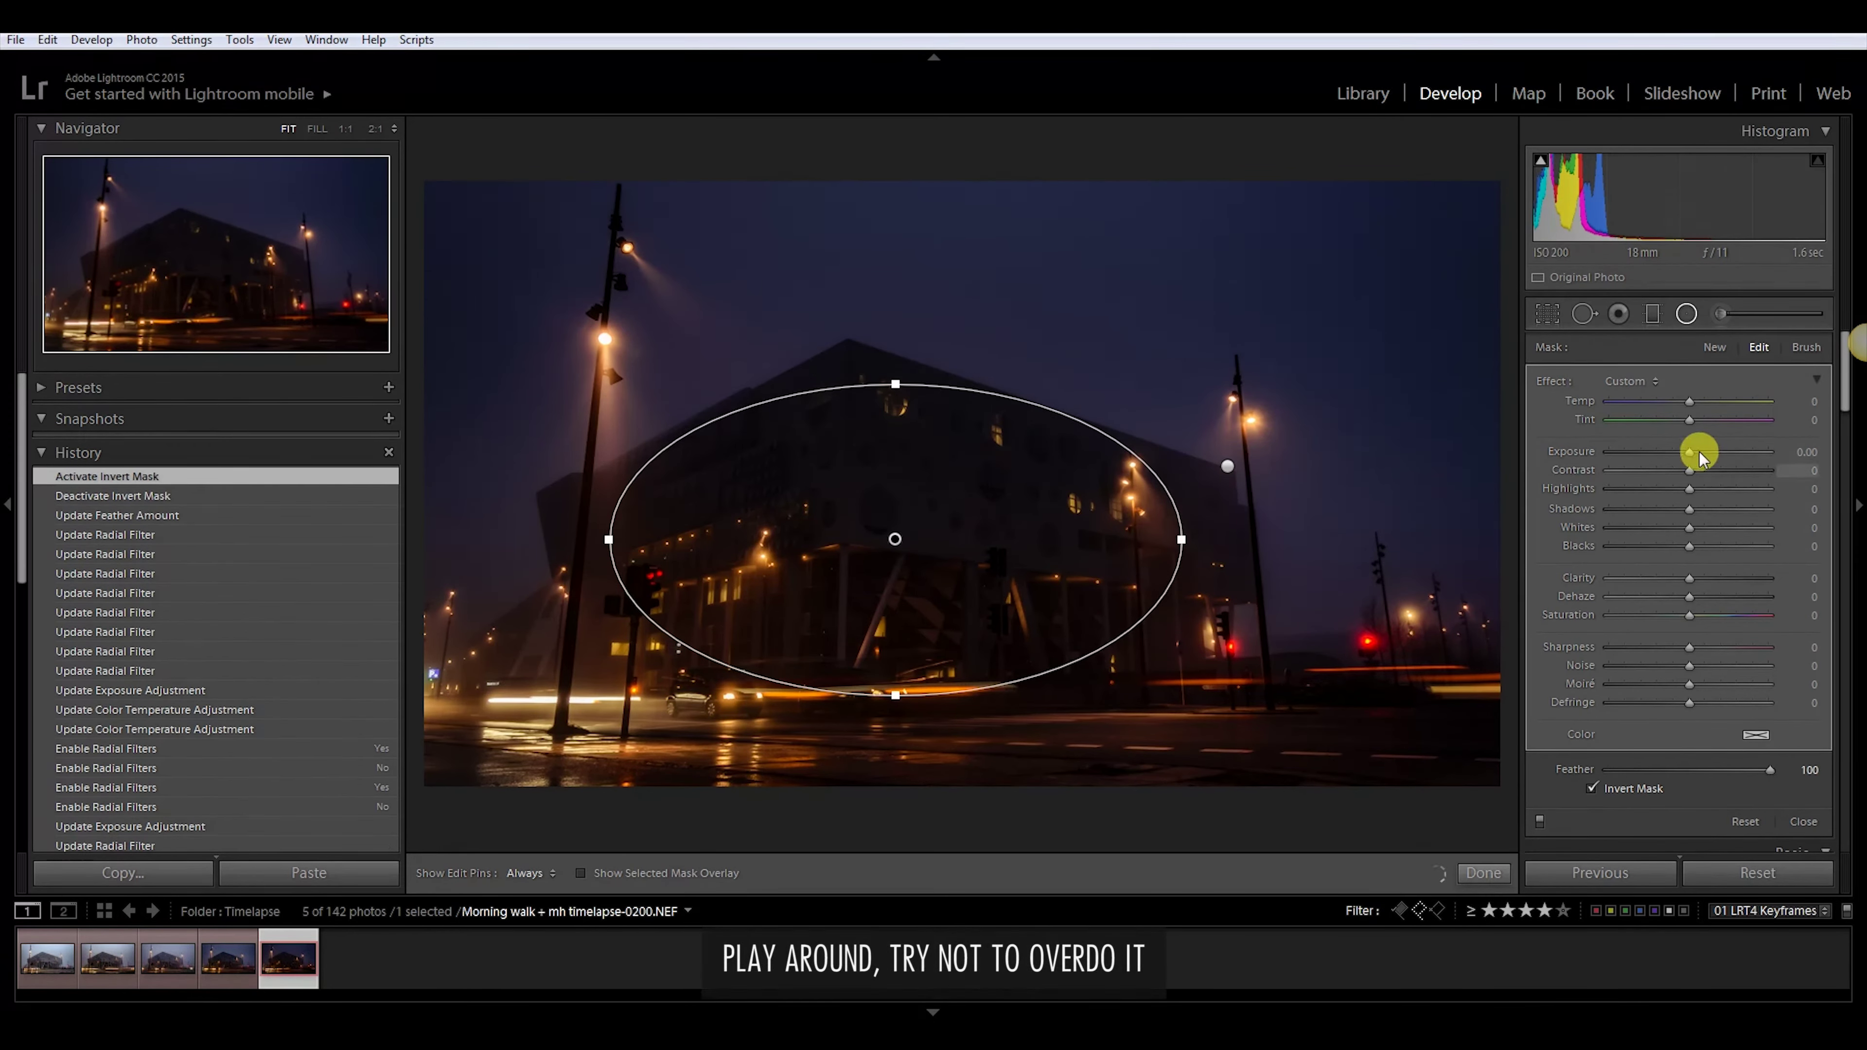
Give the radial filter Exposure 0.31 and Temp 5, refining the ellipse size and position
mouse_move(1689, 451)
left_mouse_down()
mouse_move(1754, 457)
mouse_move(1659, 457)
mouse_move(1701, 458)
mouse_move(1694, 401)
left_mouse_up()
left_click(1540, 822)
left_click(1540, 822)
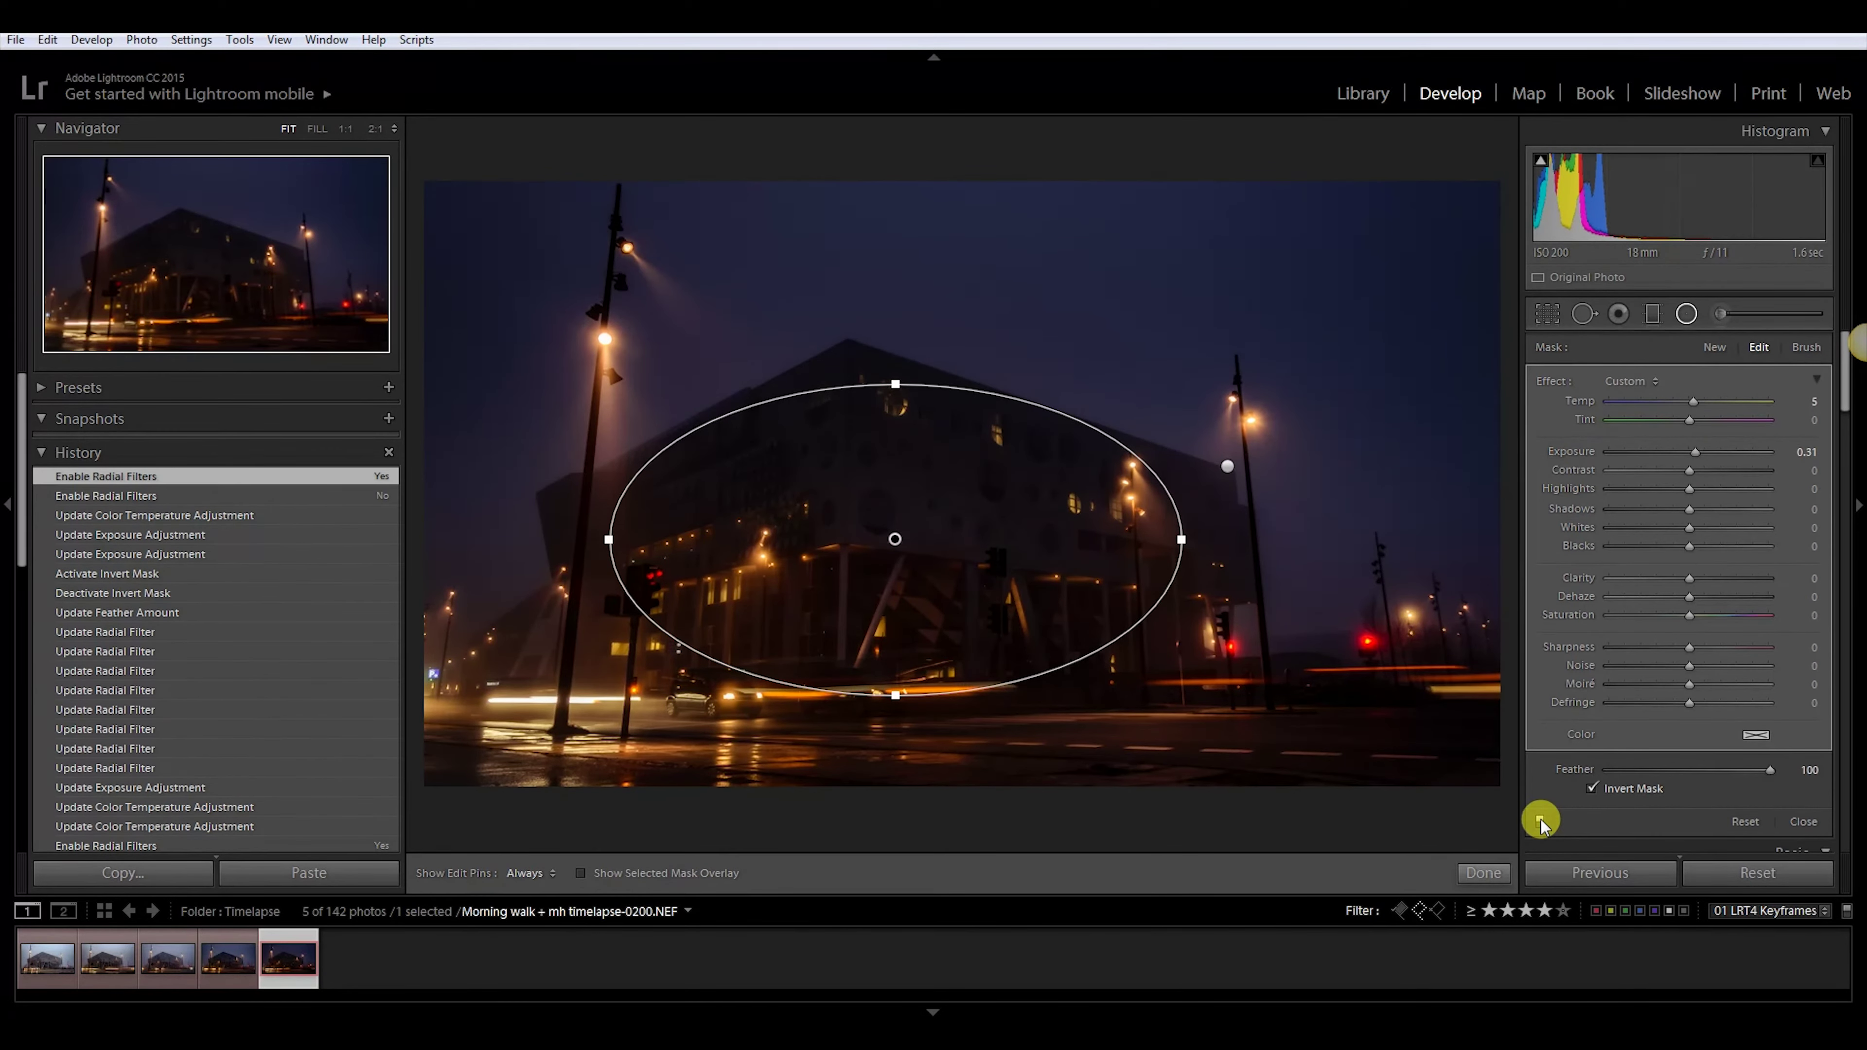
left_click_drag(895, 385, 901, 384)
left_click_drag(1196, 534, 1209, 534)
left_click_drag(934, 468, 934, 479)
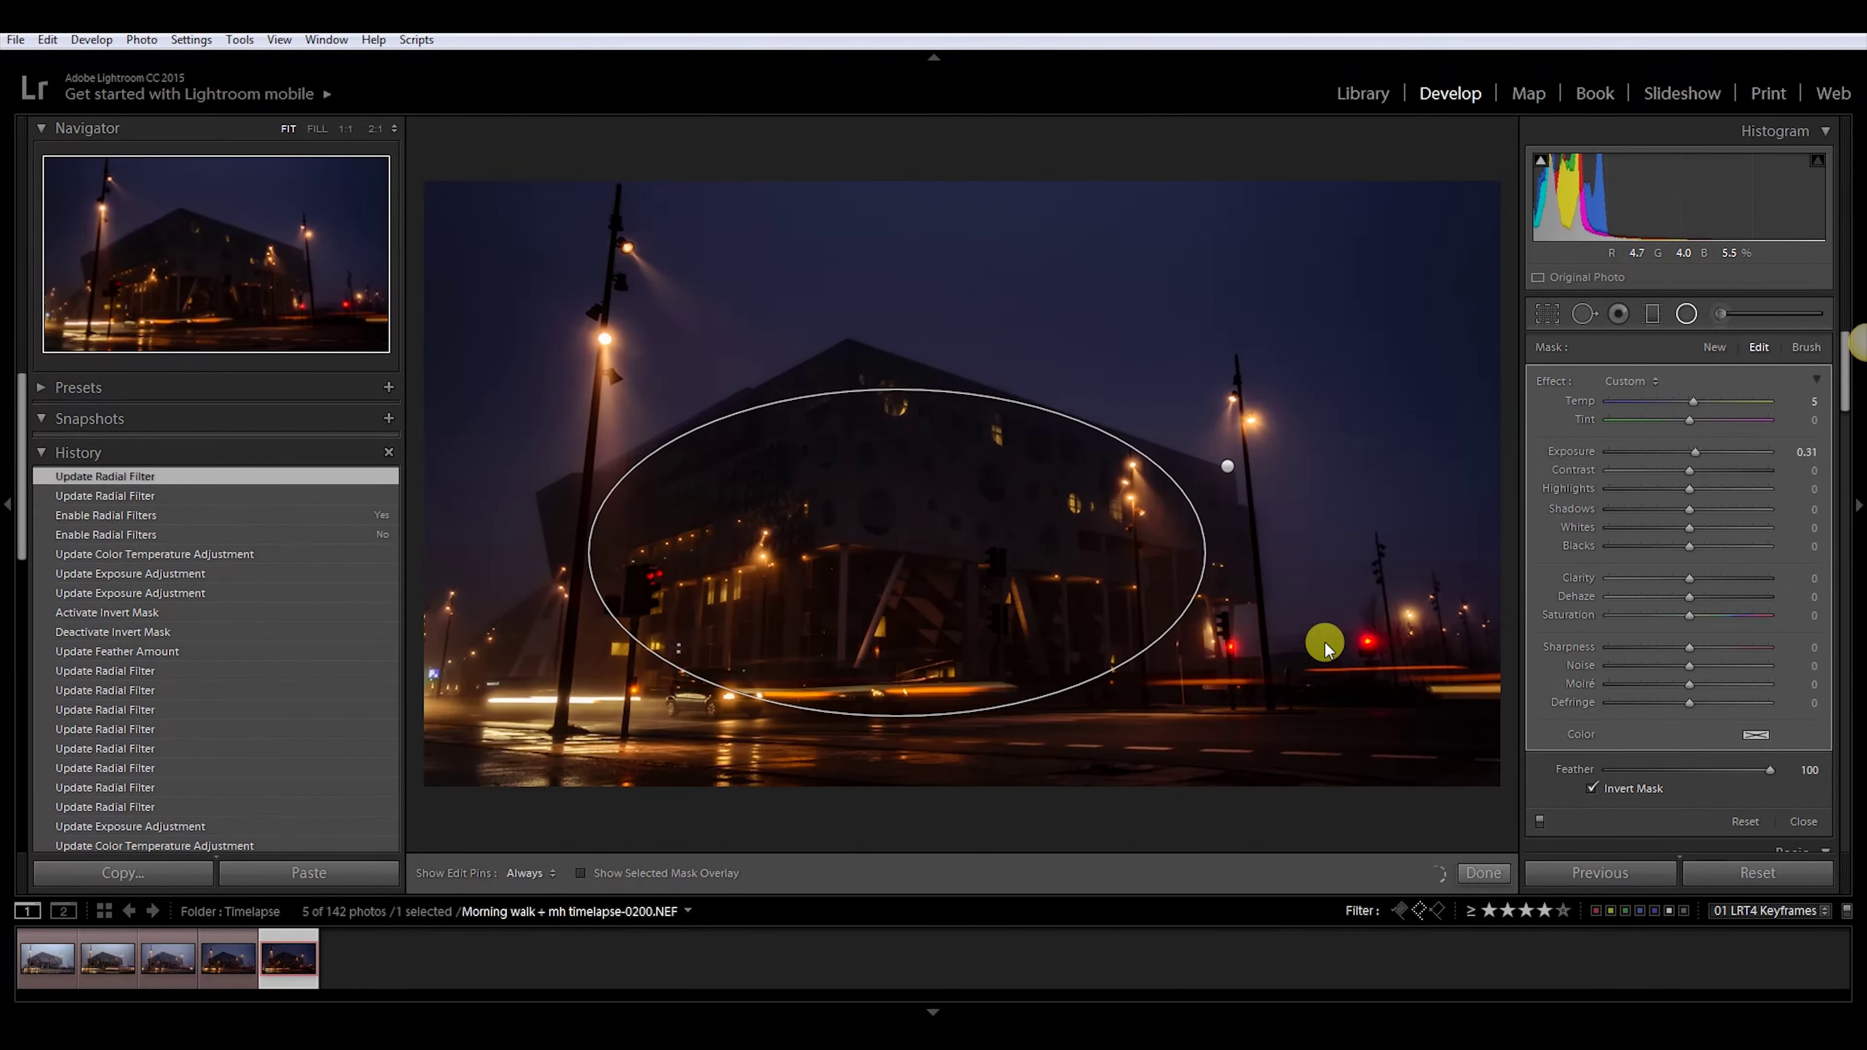
Compare the radial filter off and on, finish it, and show all keyframes in Grid view
left_click(1540, 822)
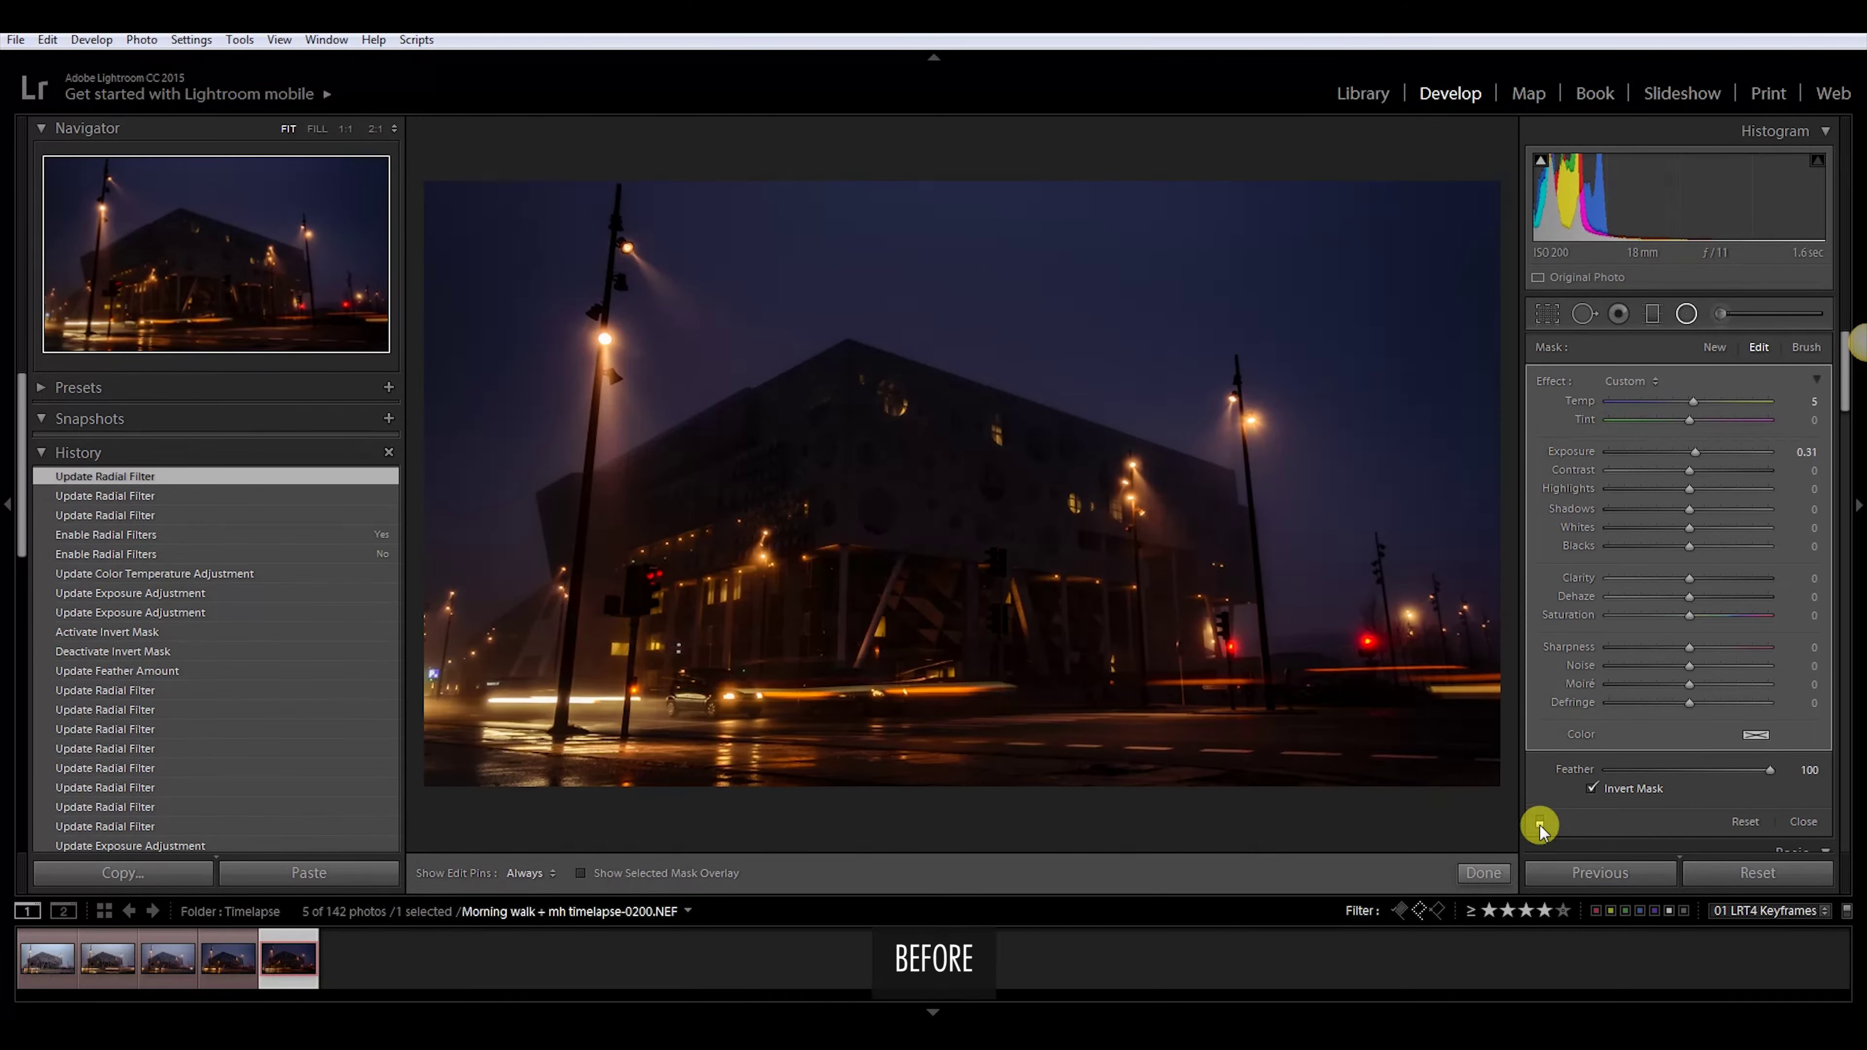
left_click(1540, 822)
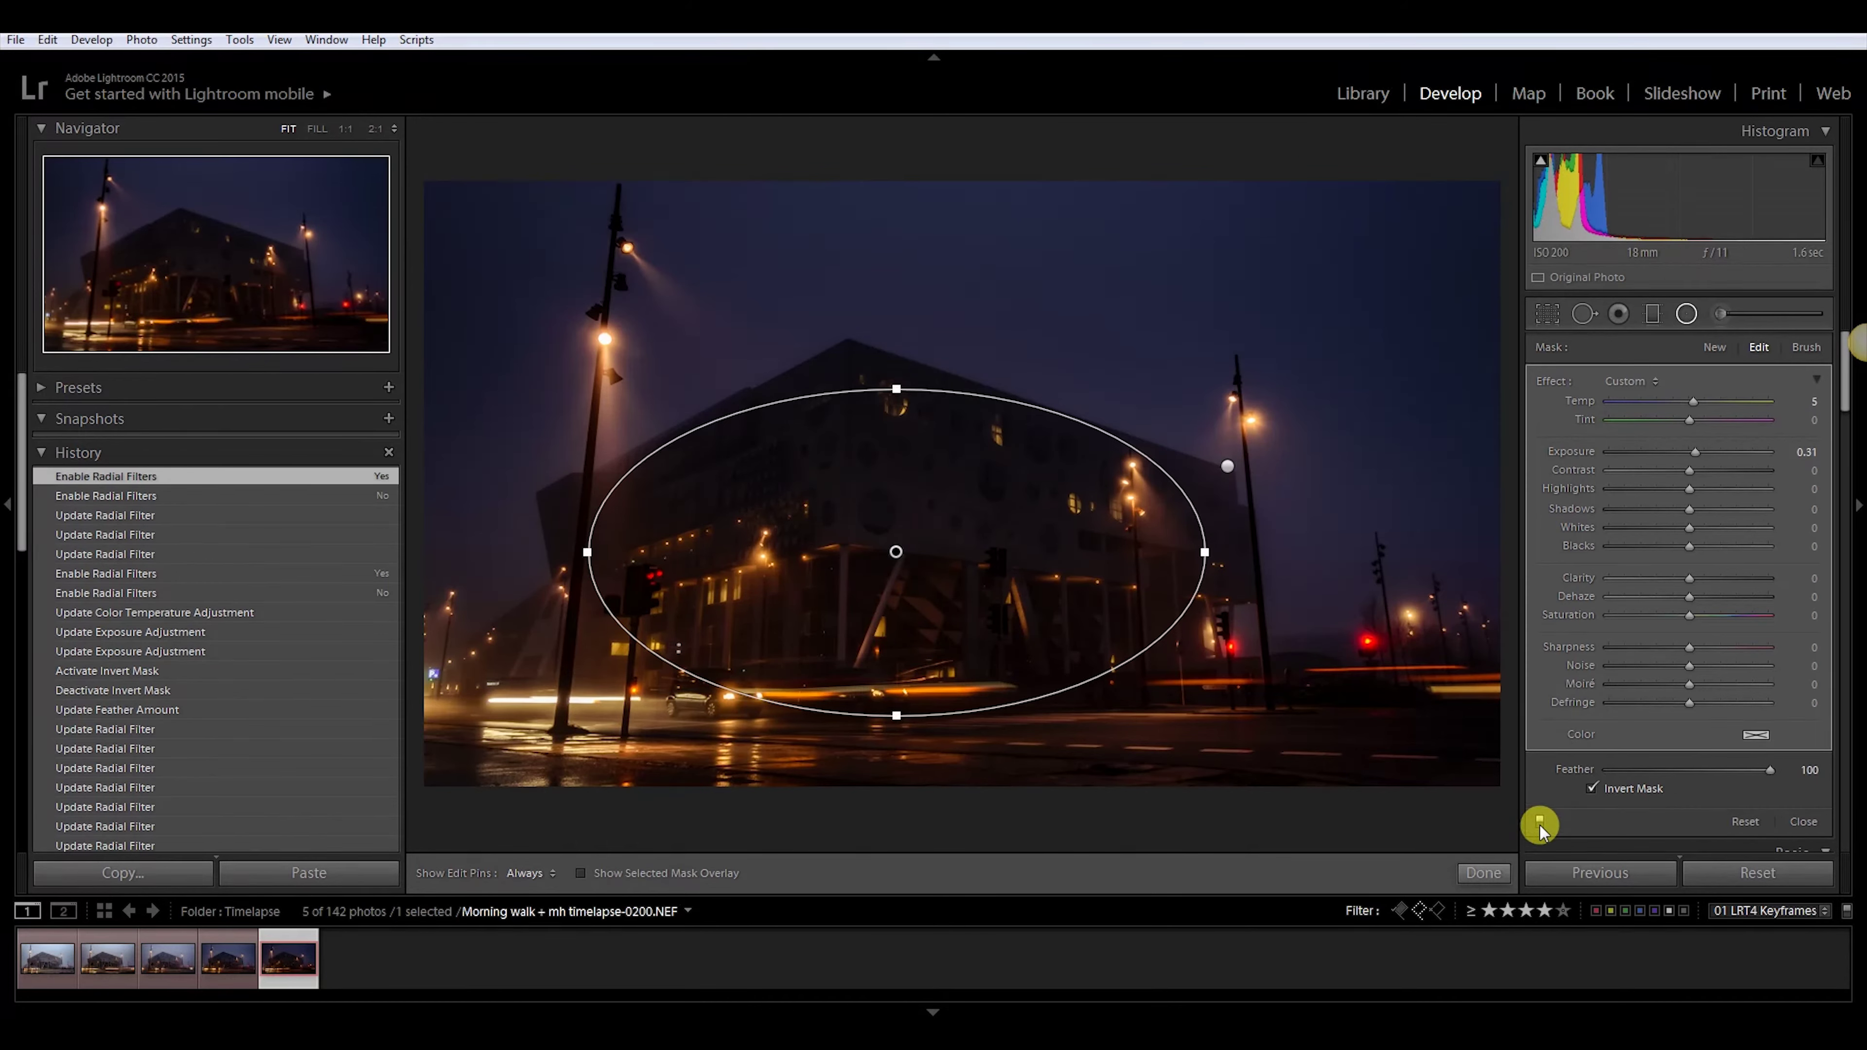
left_click(1483, 873)
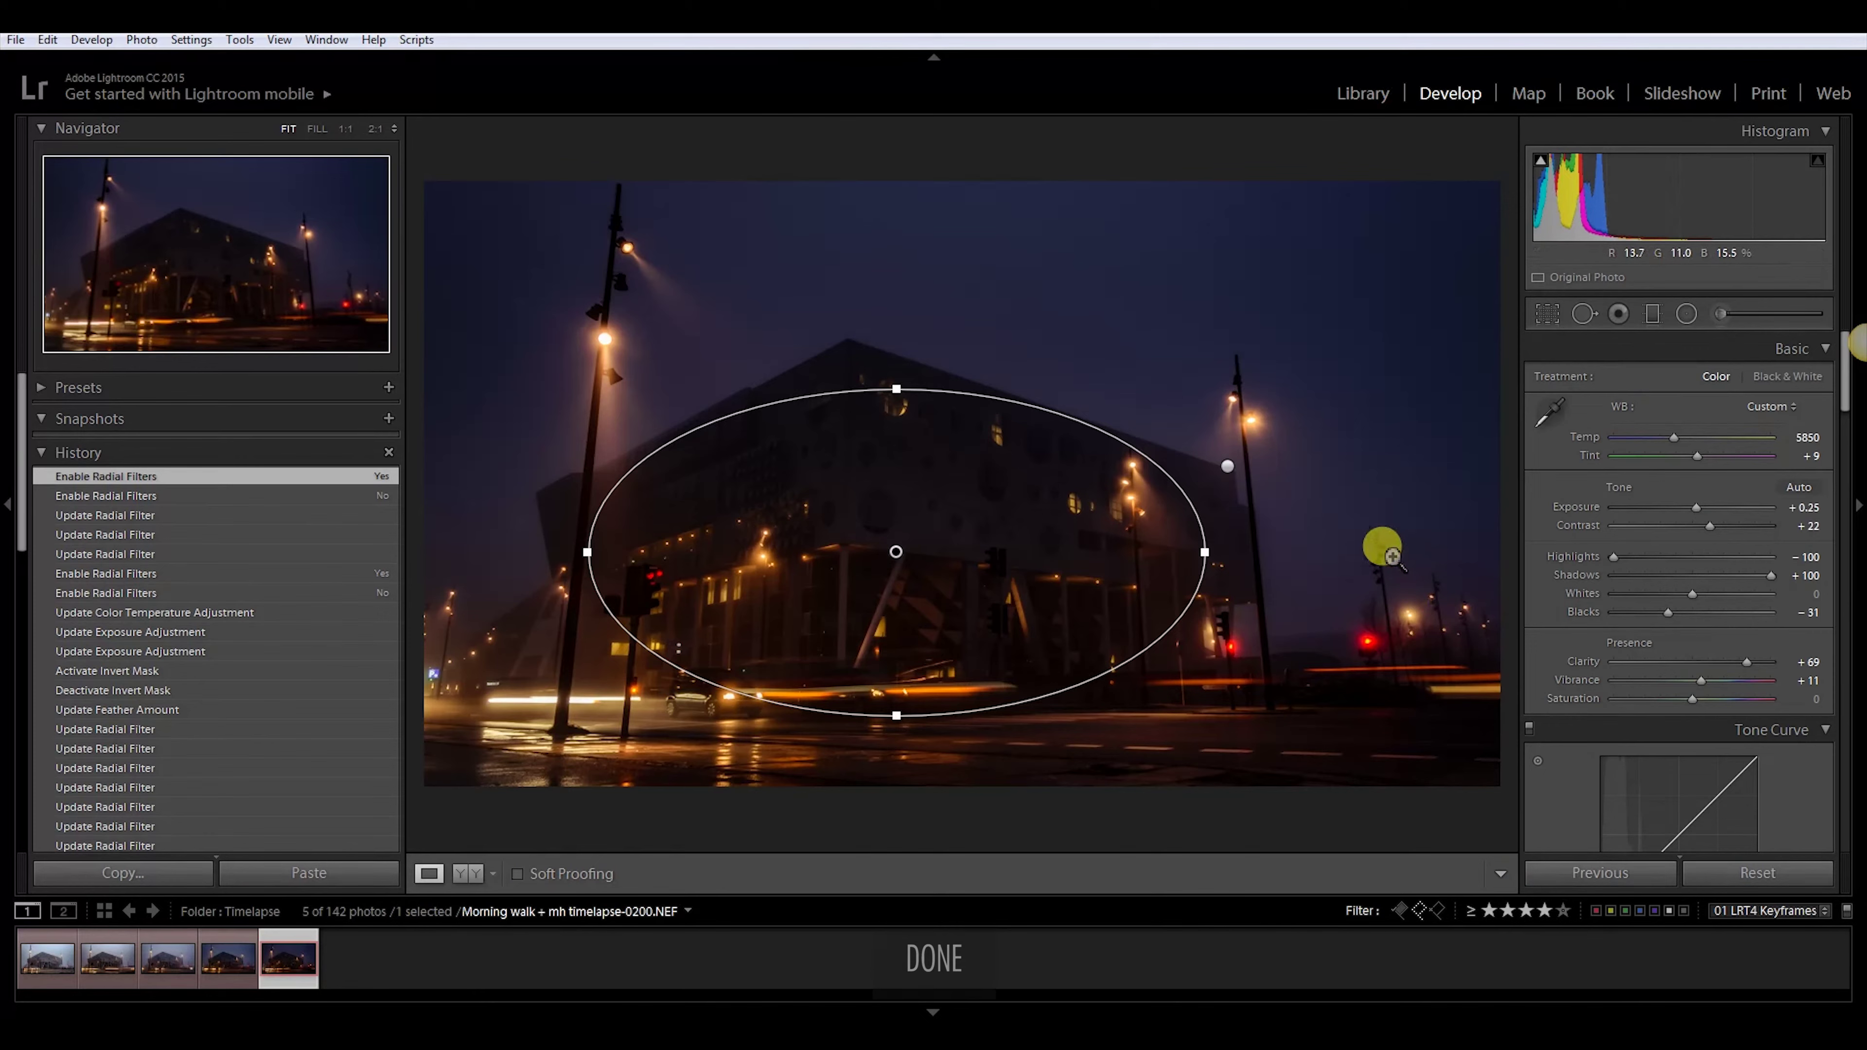
key("g")
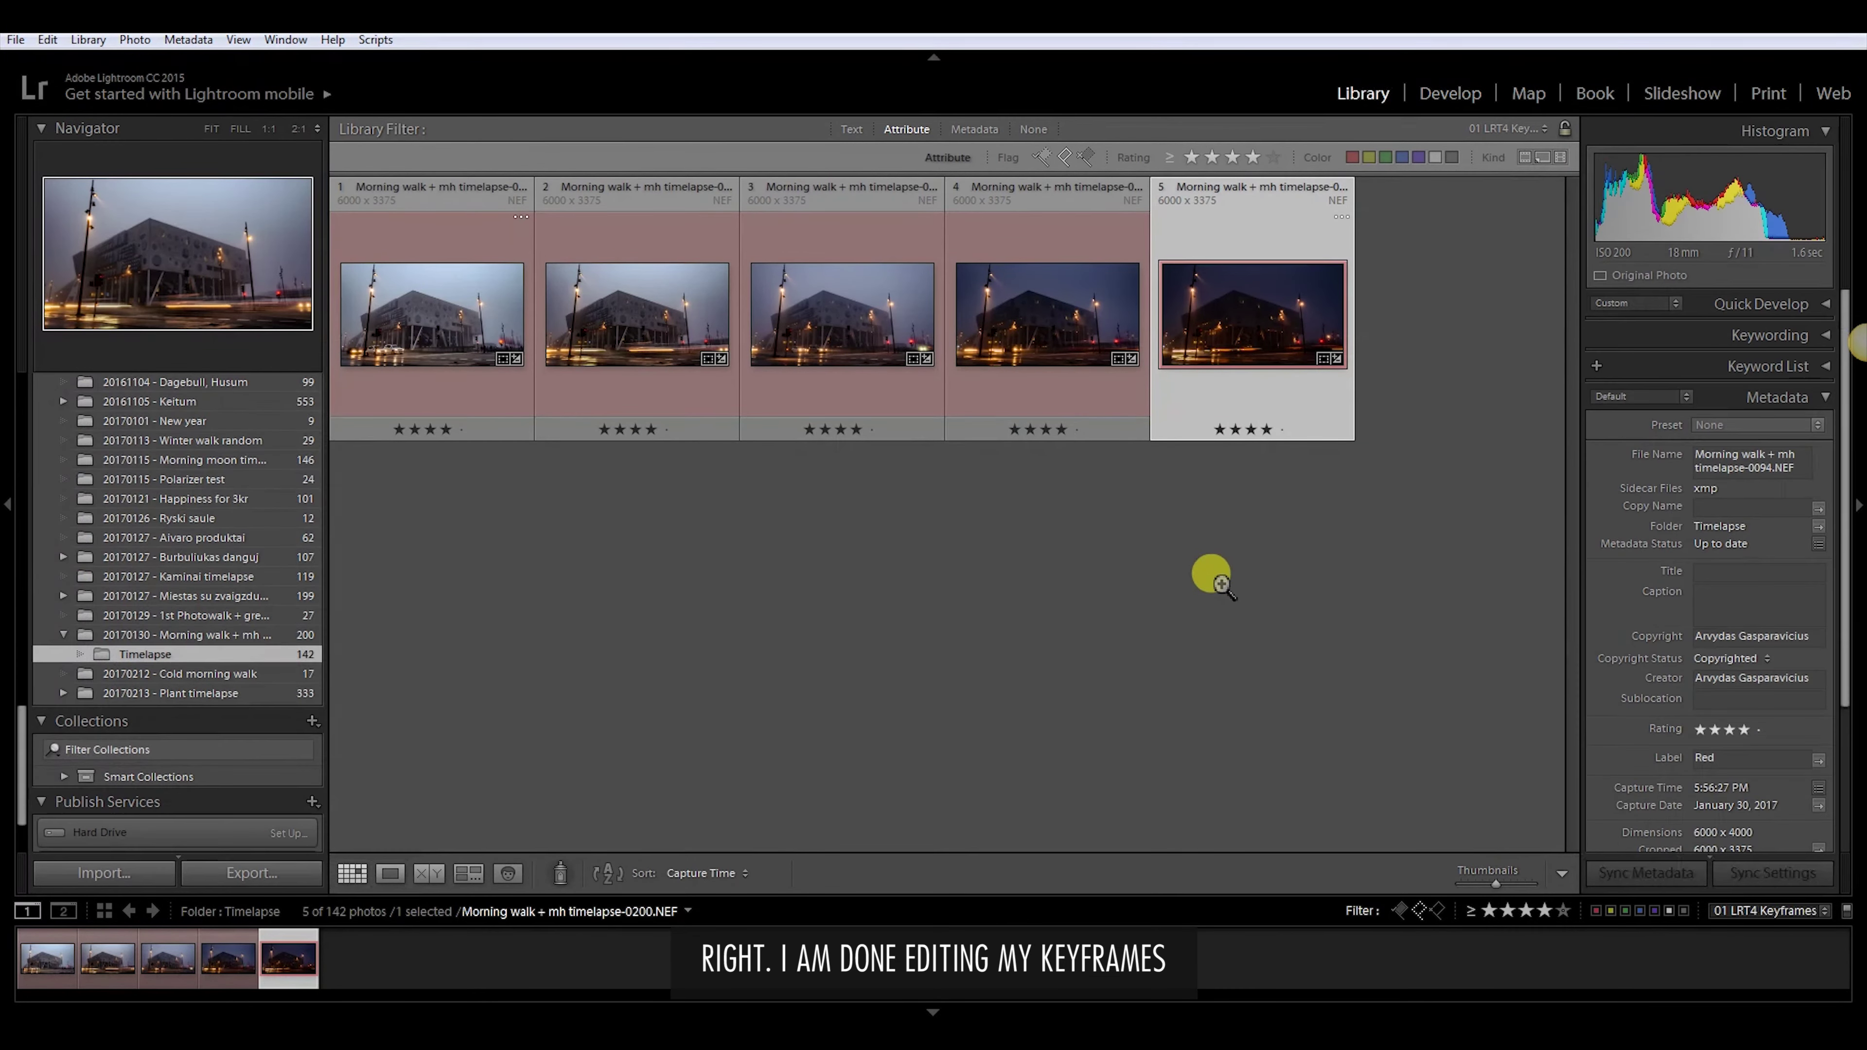
Deselect the keyframes by clicking empty space in the Library grid
left_click(1208, 663)
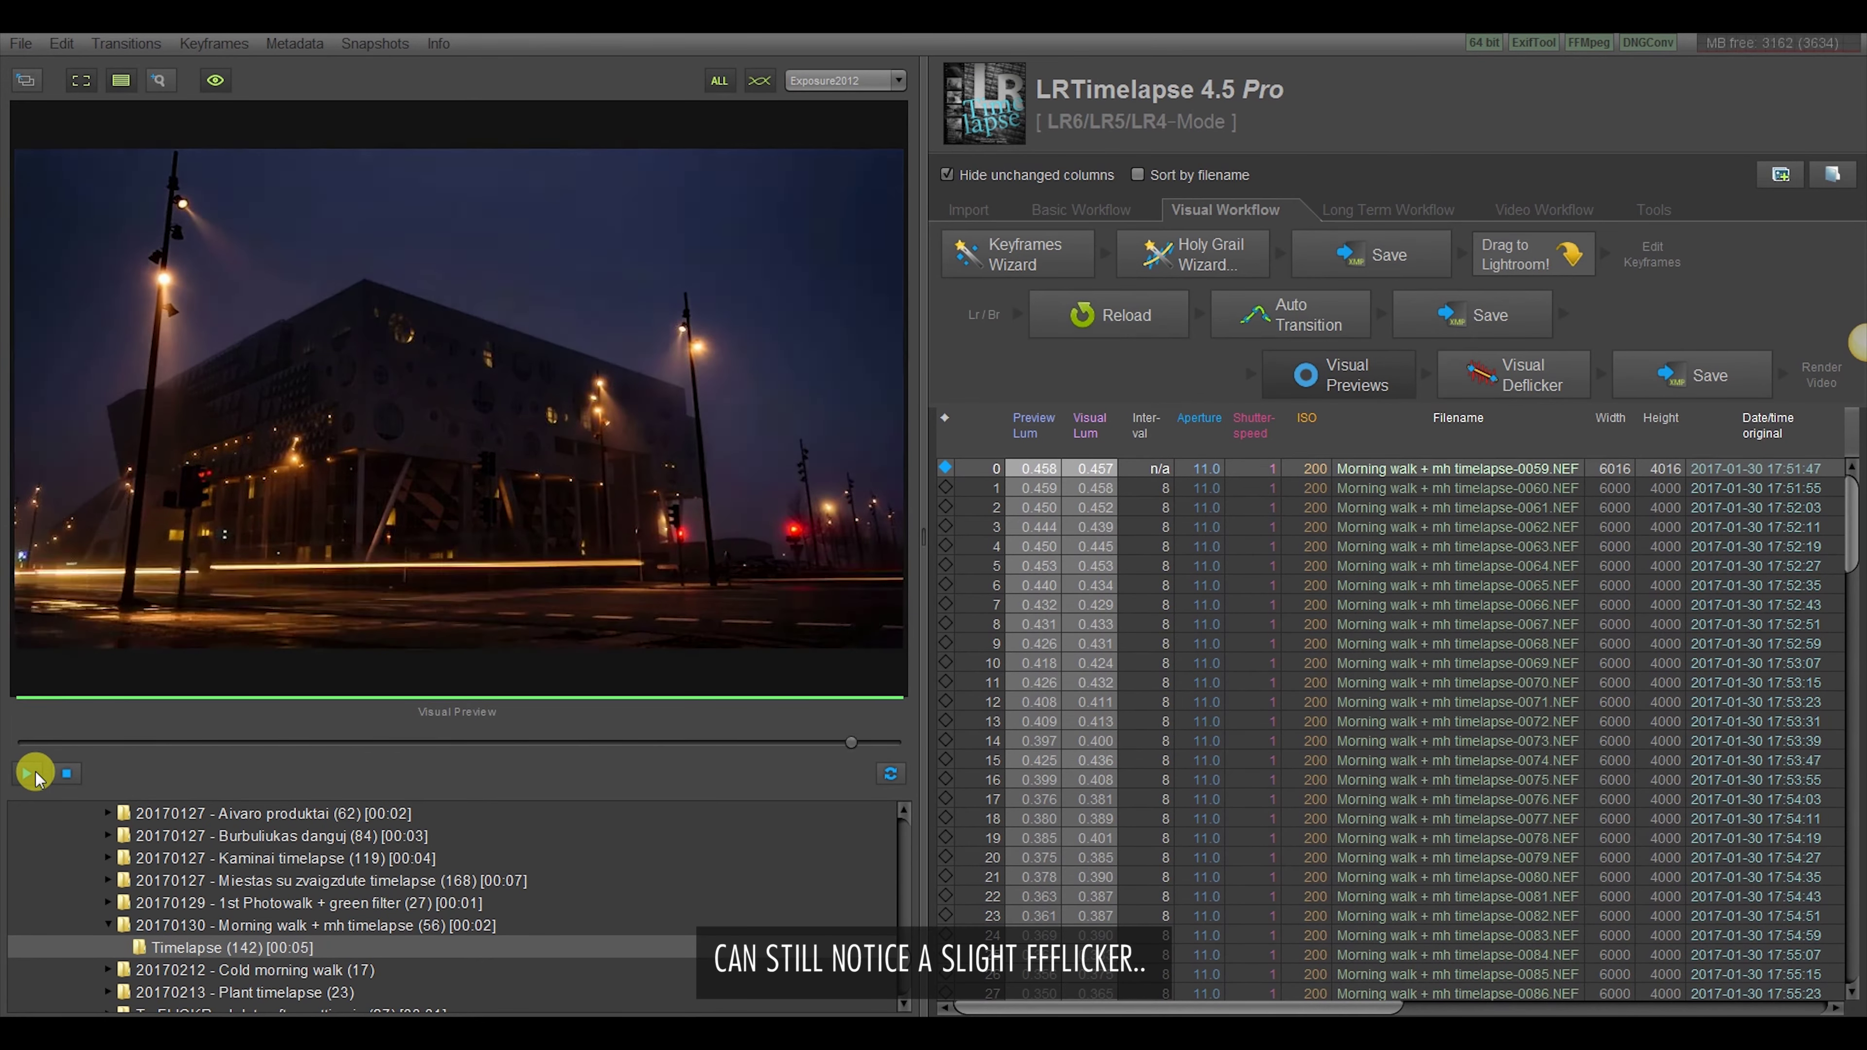
Apply Visual Deflicker with smoothing about 15 and save it into the XMP metadata
left_click_drag(26, 742, 751, 743)
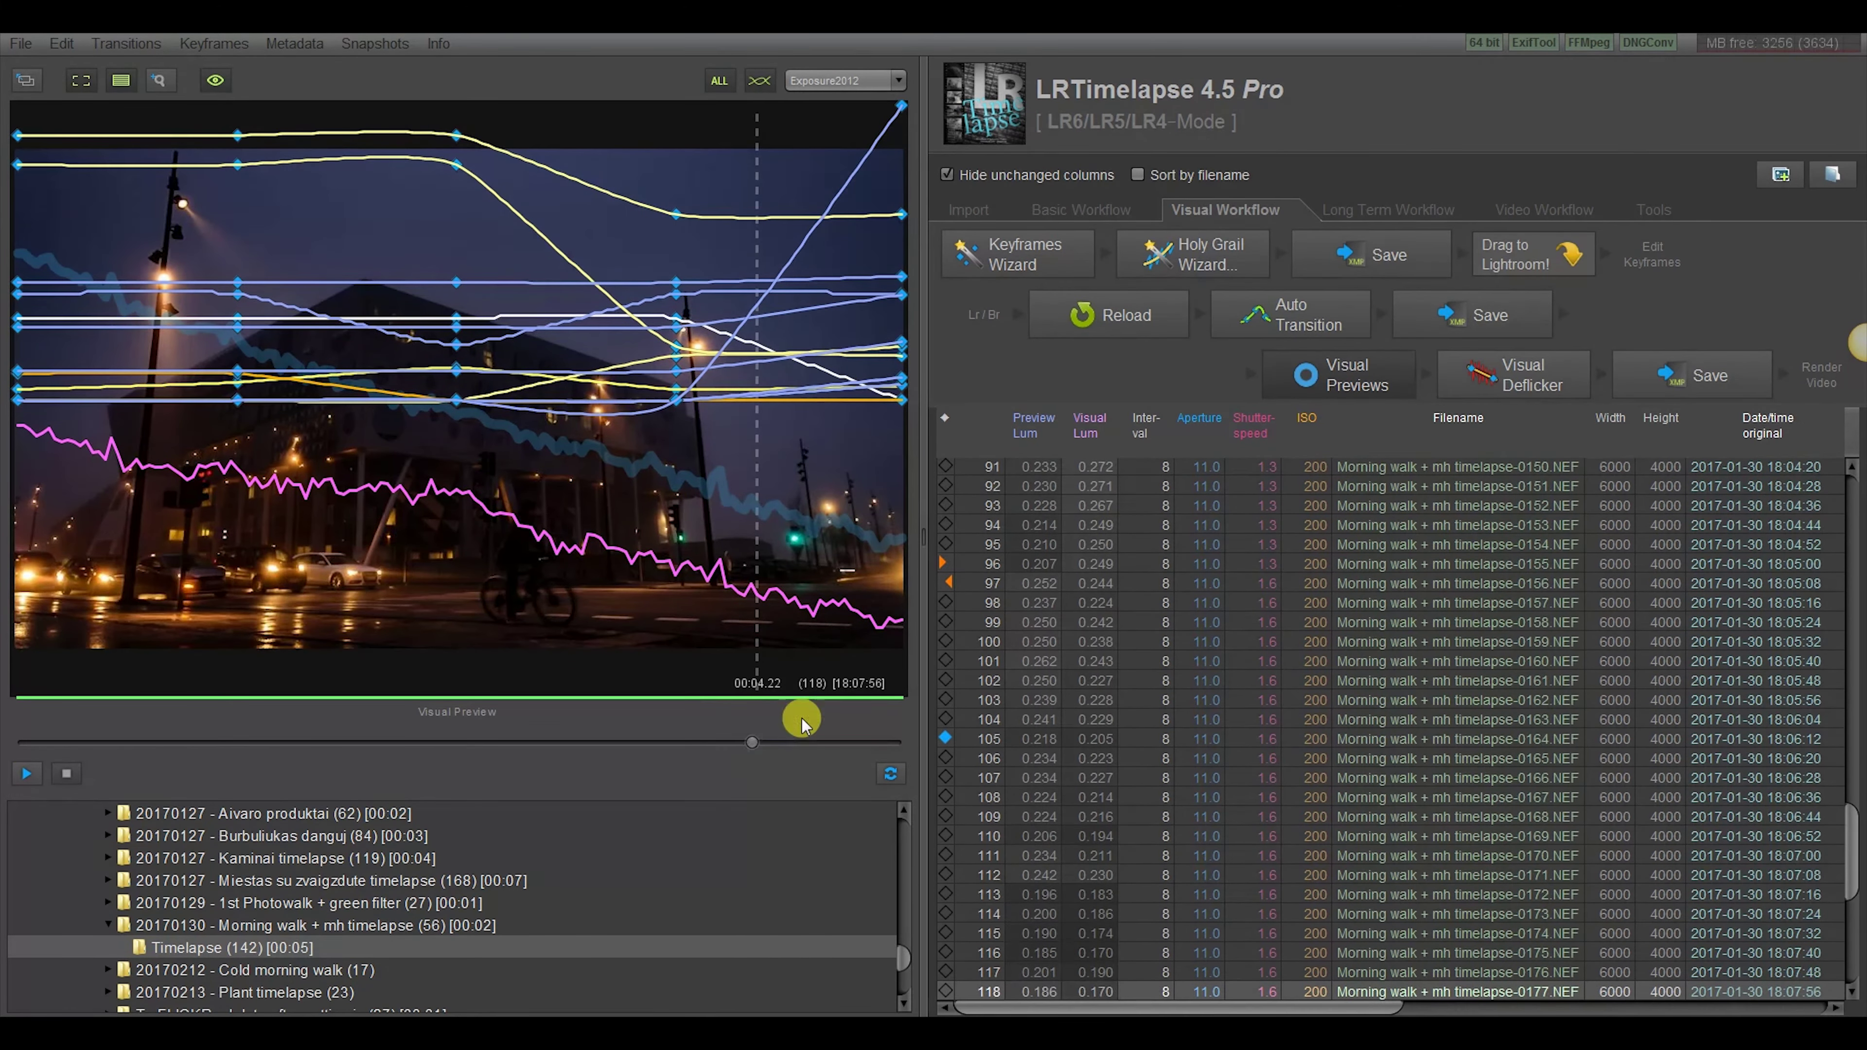
left_click(1528, 379)
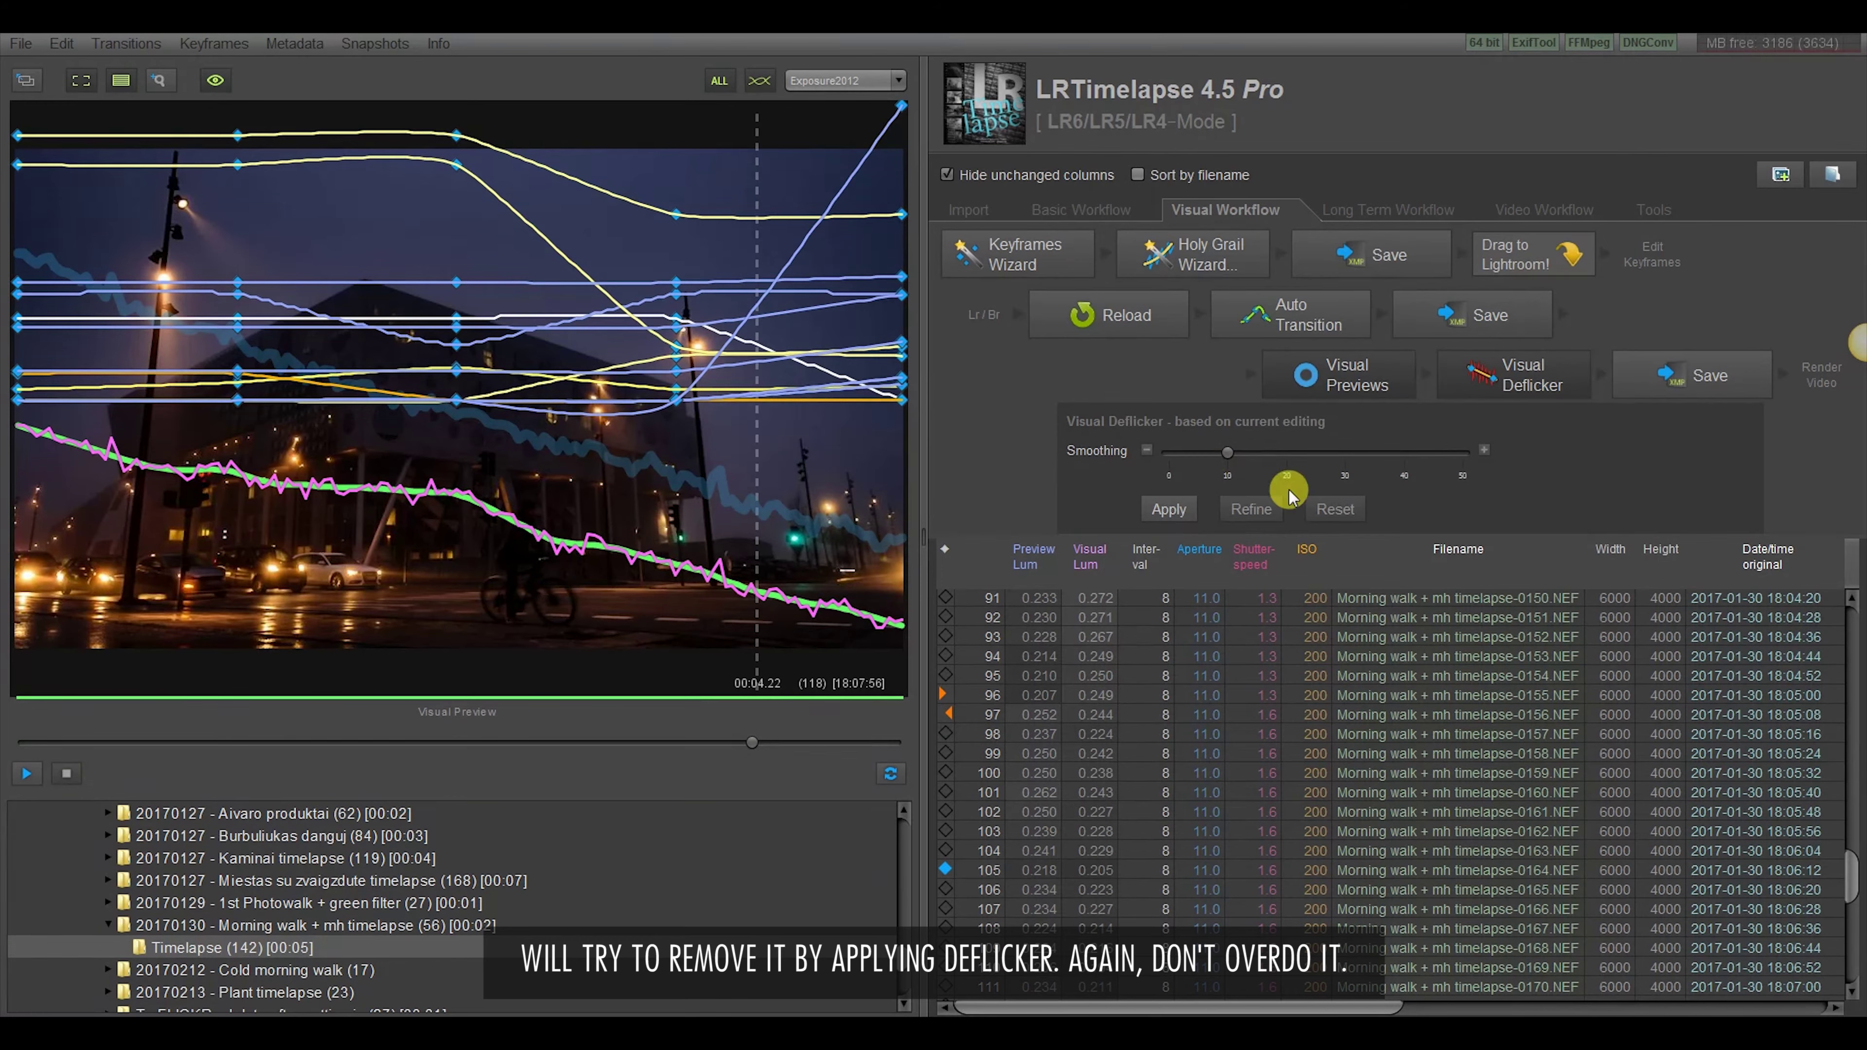
mouse_move(1226, 452)
left_mouse_down()
mouse_move(1281, 456)
mouse_move(1256, 458)
left_mouse_up()
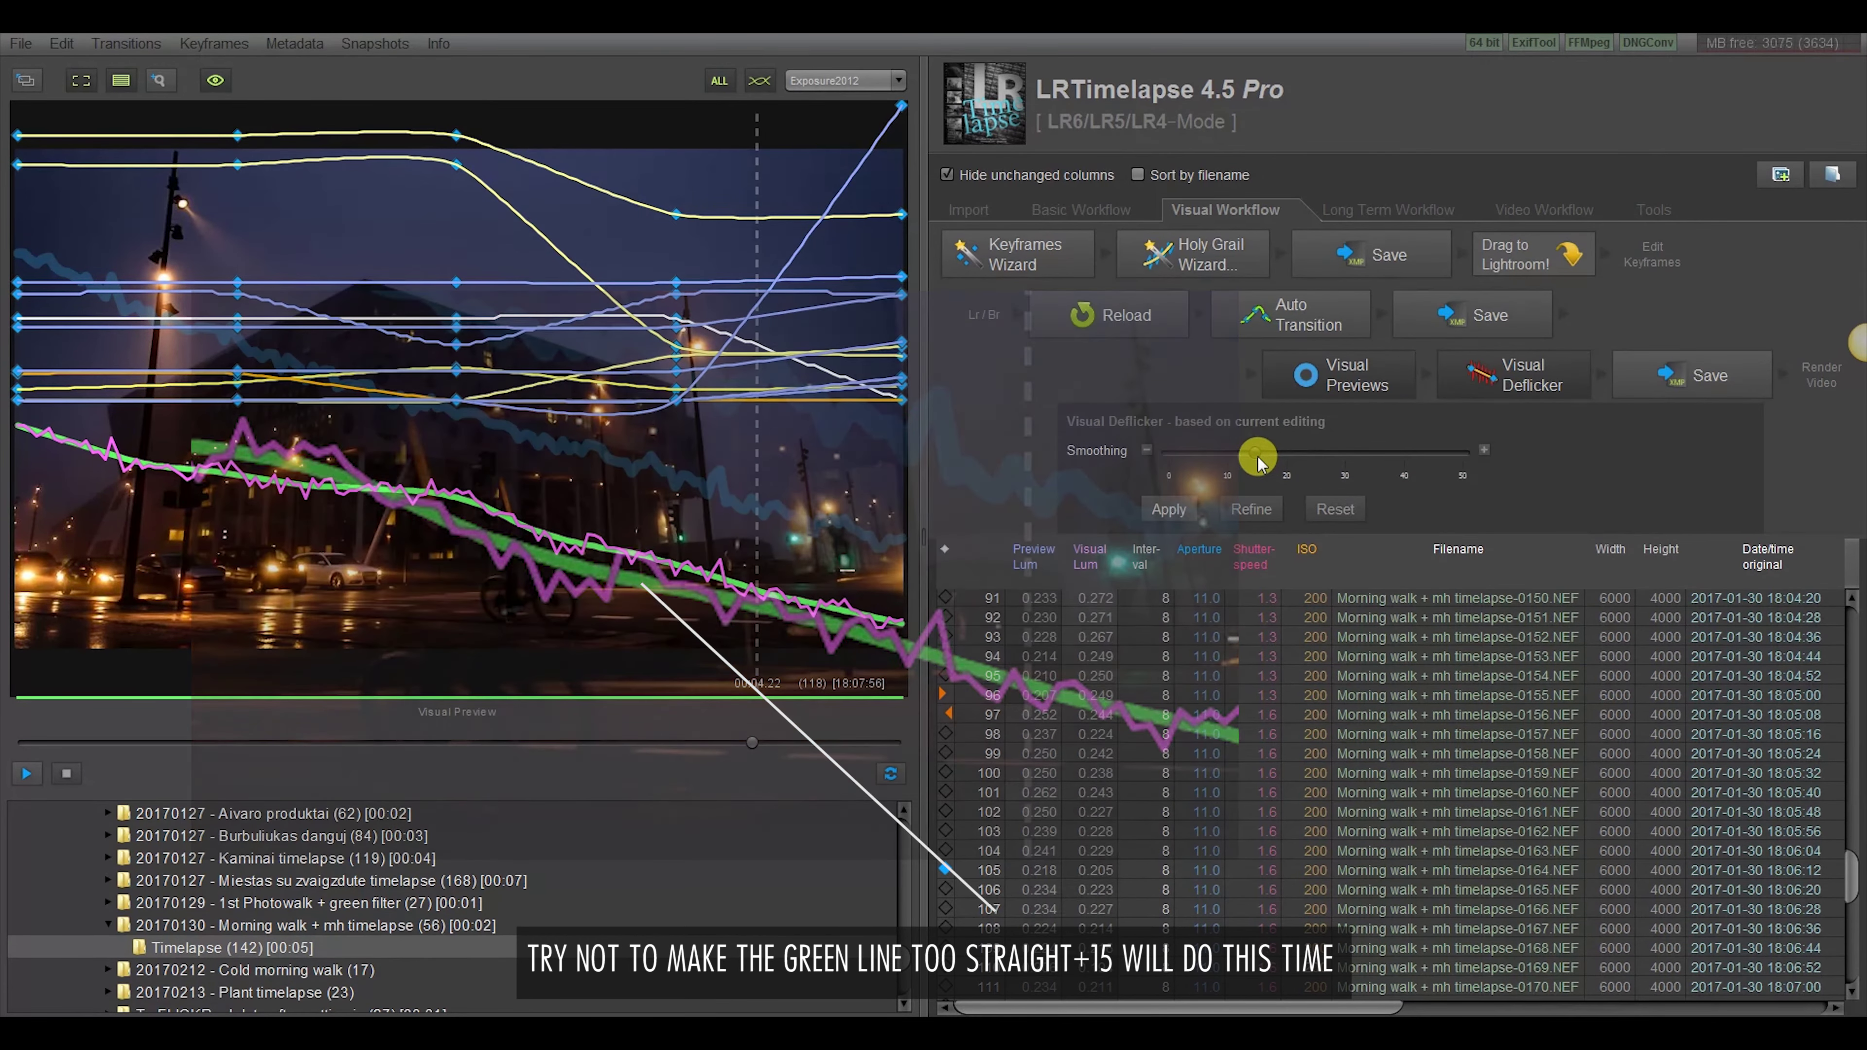
left_click(1194, 512)
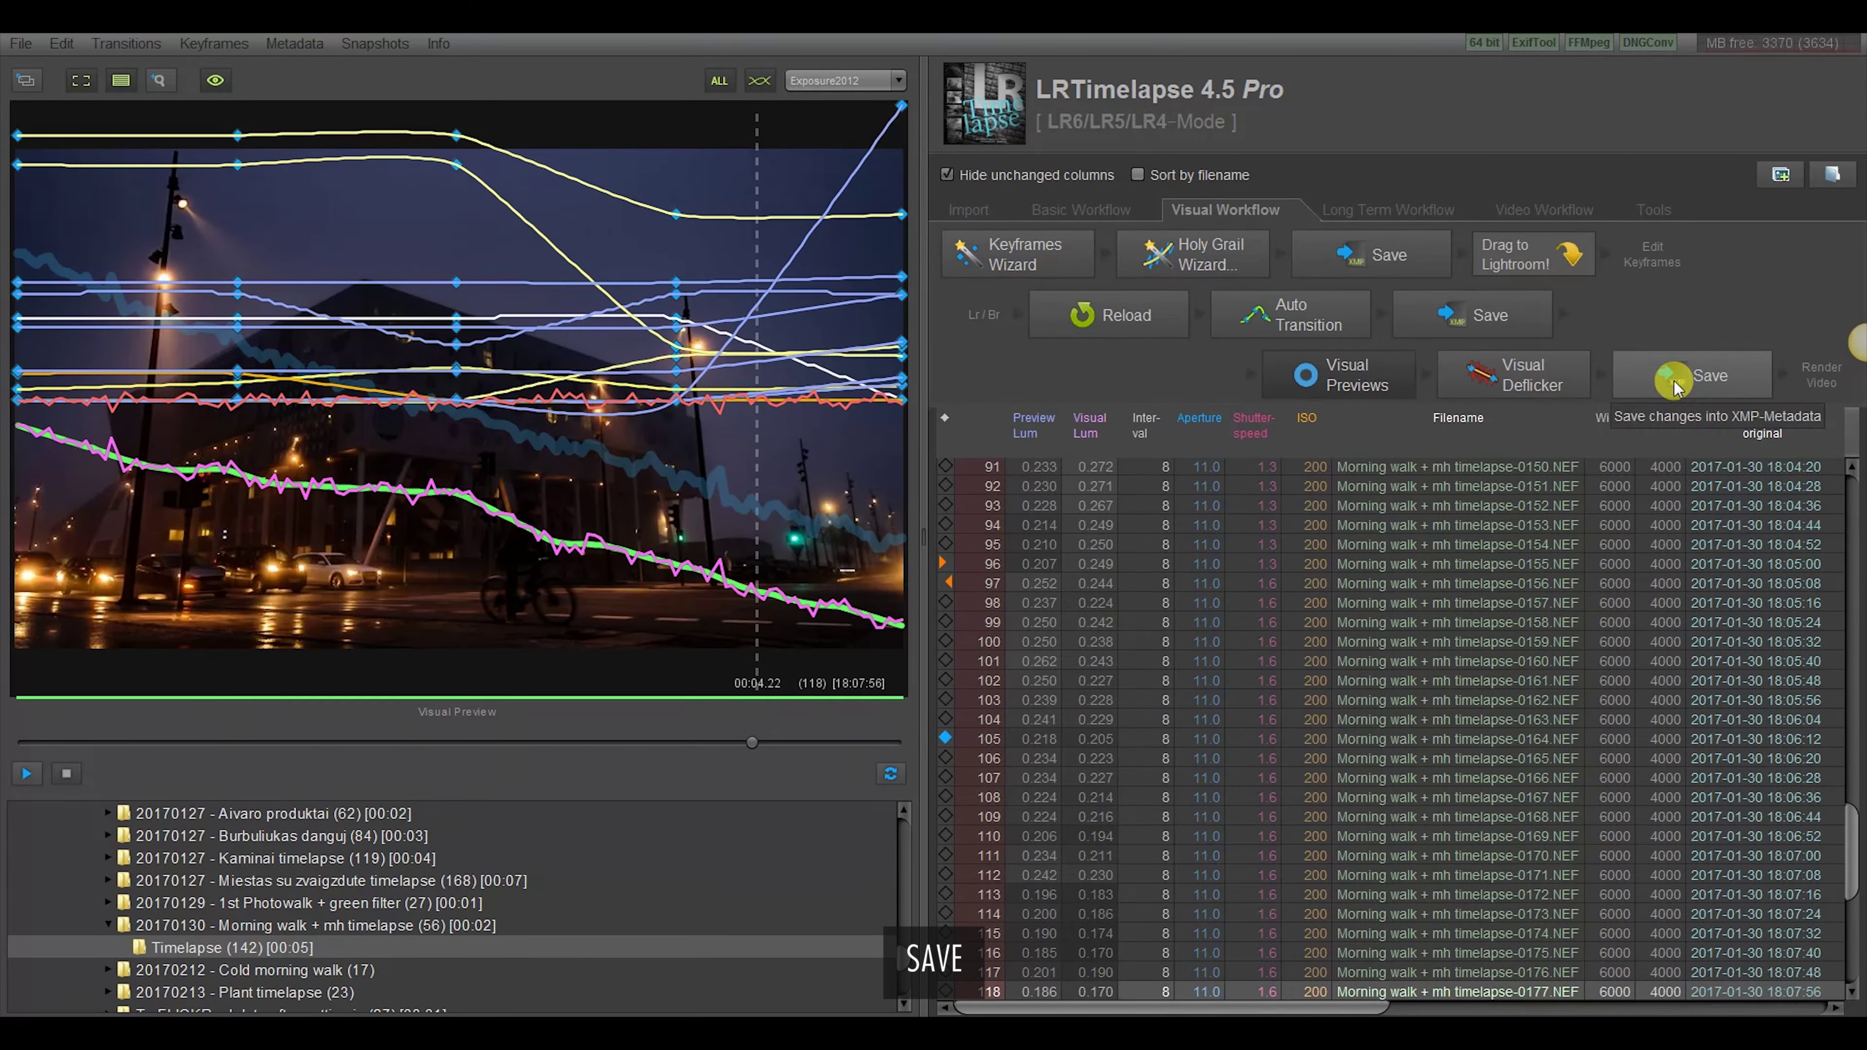
left_click(1639, 377)
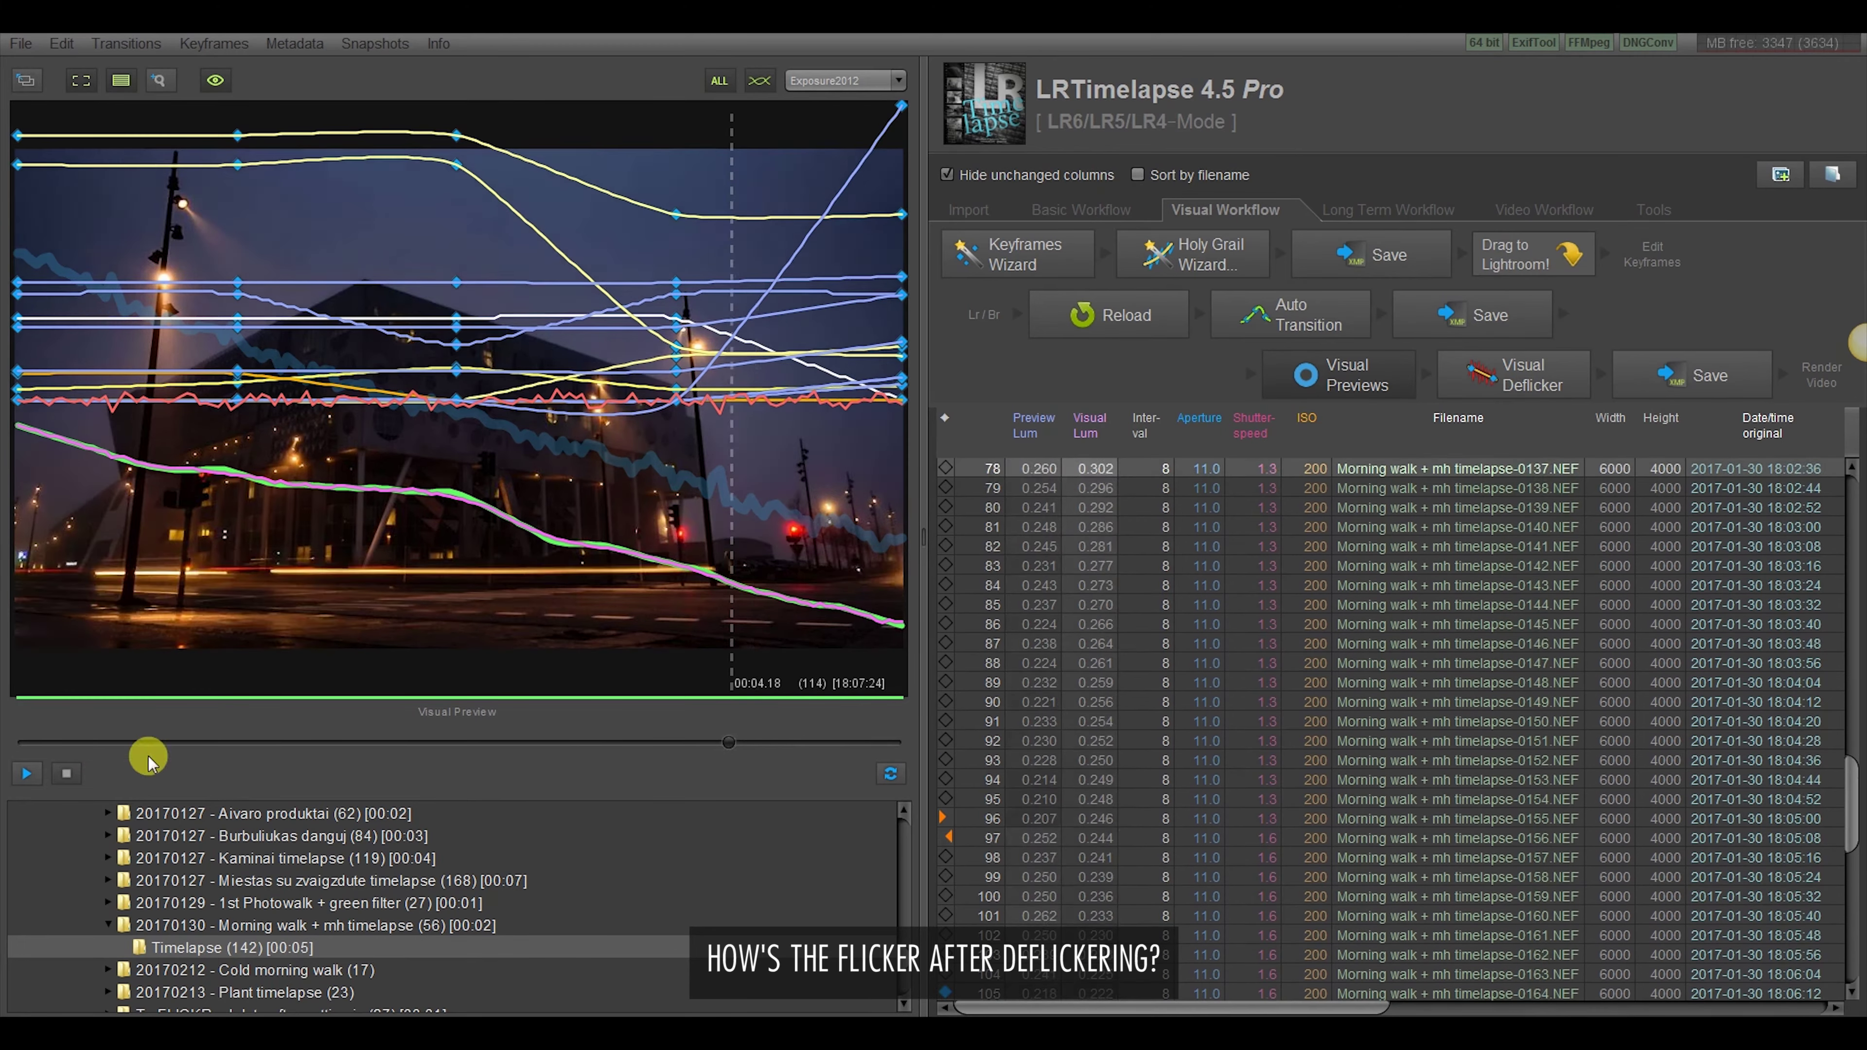
Rewind the visual preview to the first frame and play the deflickered sequence to check flicker
left_click_drag(751, 742, 25, 742)
left_click(27, 777)
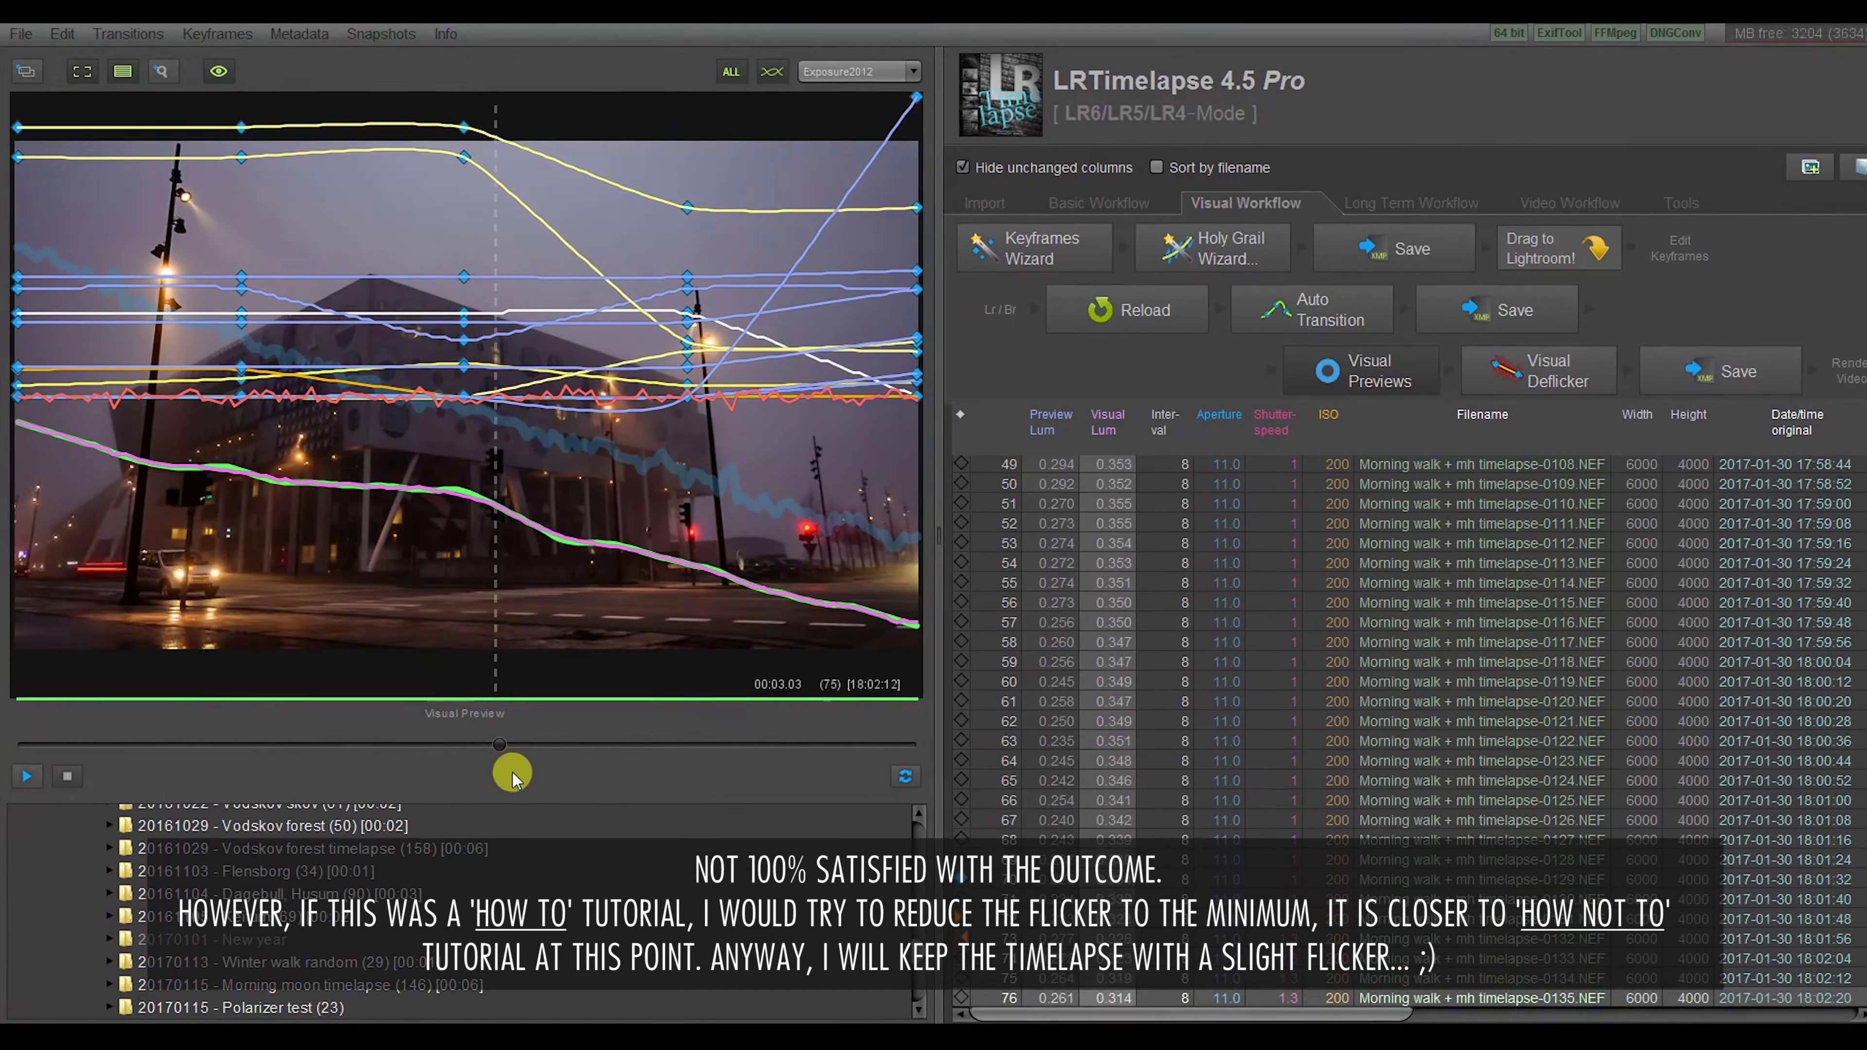
mouse_move(512, 772)
left_mouse_down()
mouse_move(771, 773)
mouse_move(686, 768)
left_mouse_up()
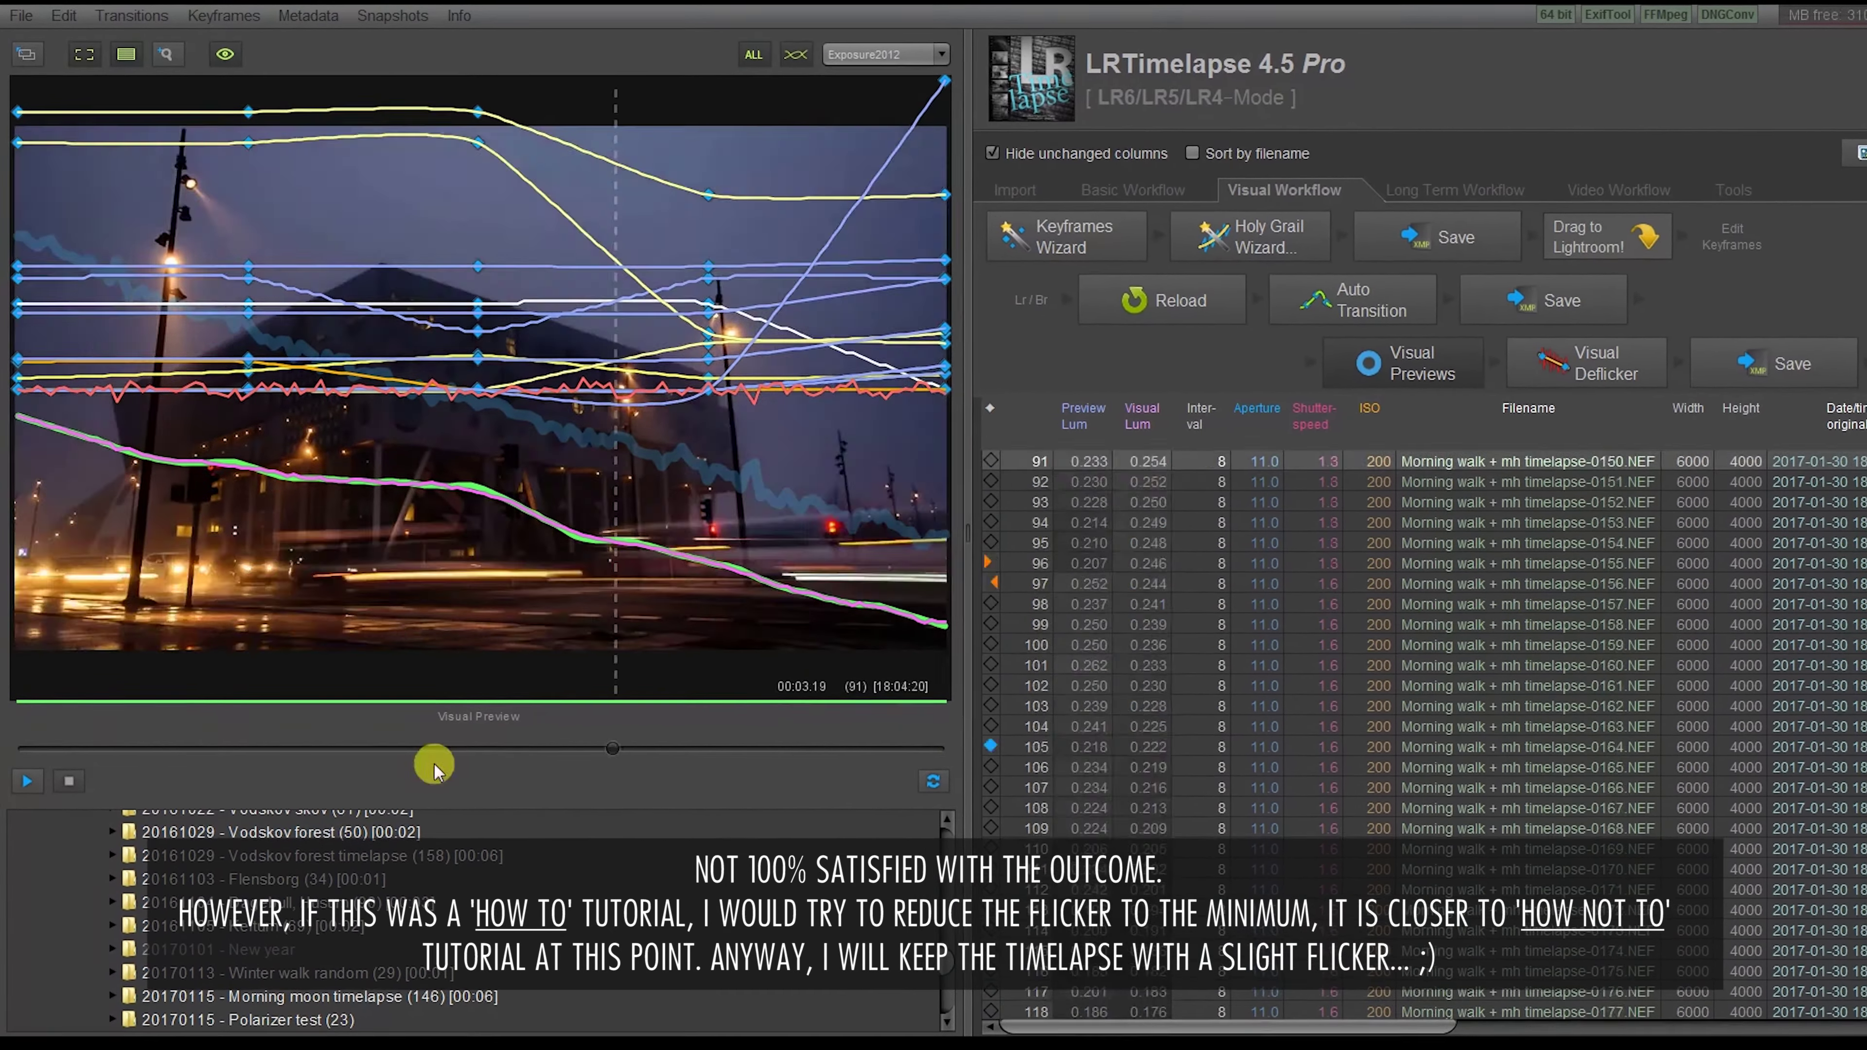
left_click(26, 778)
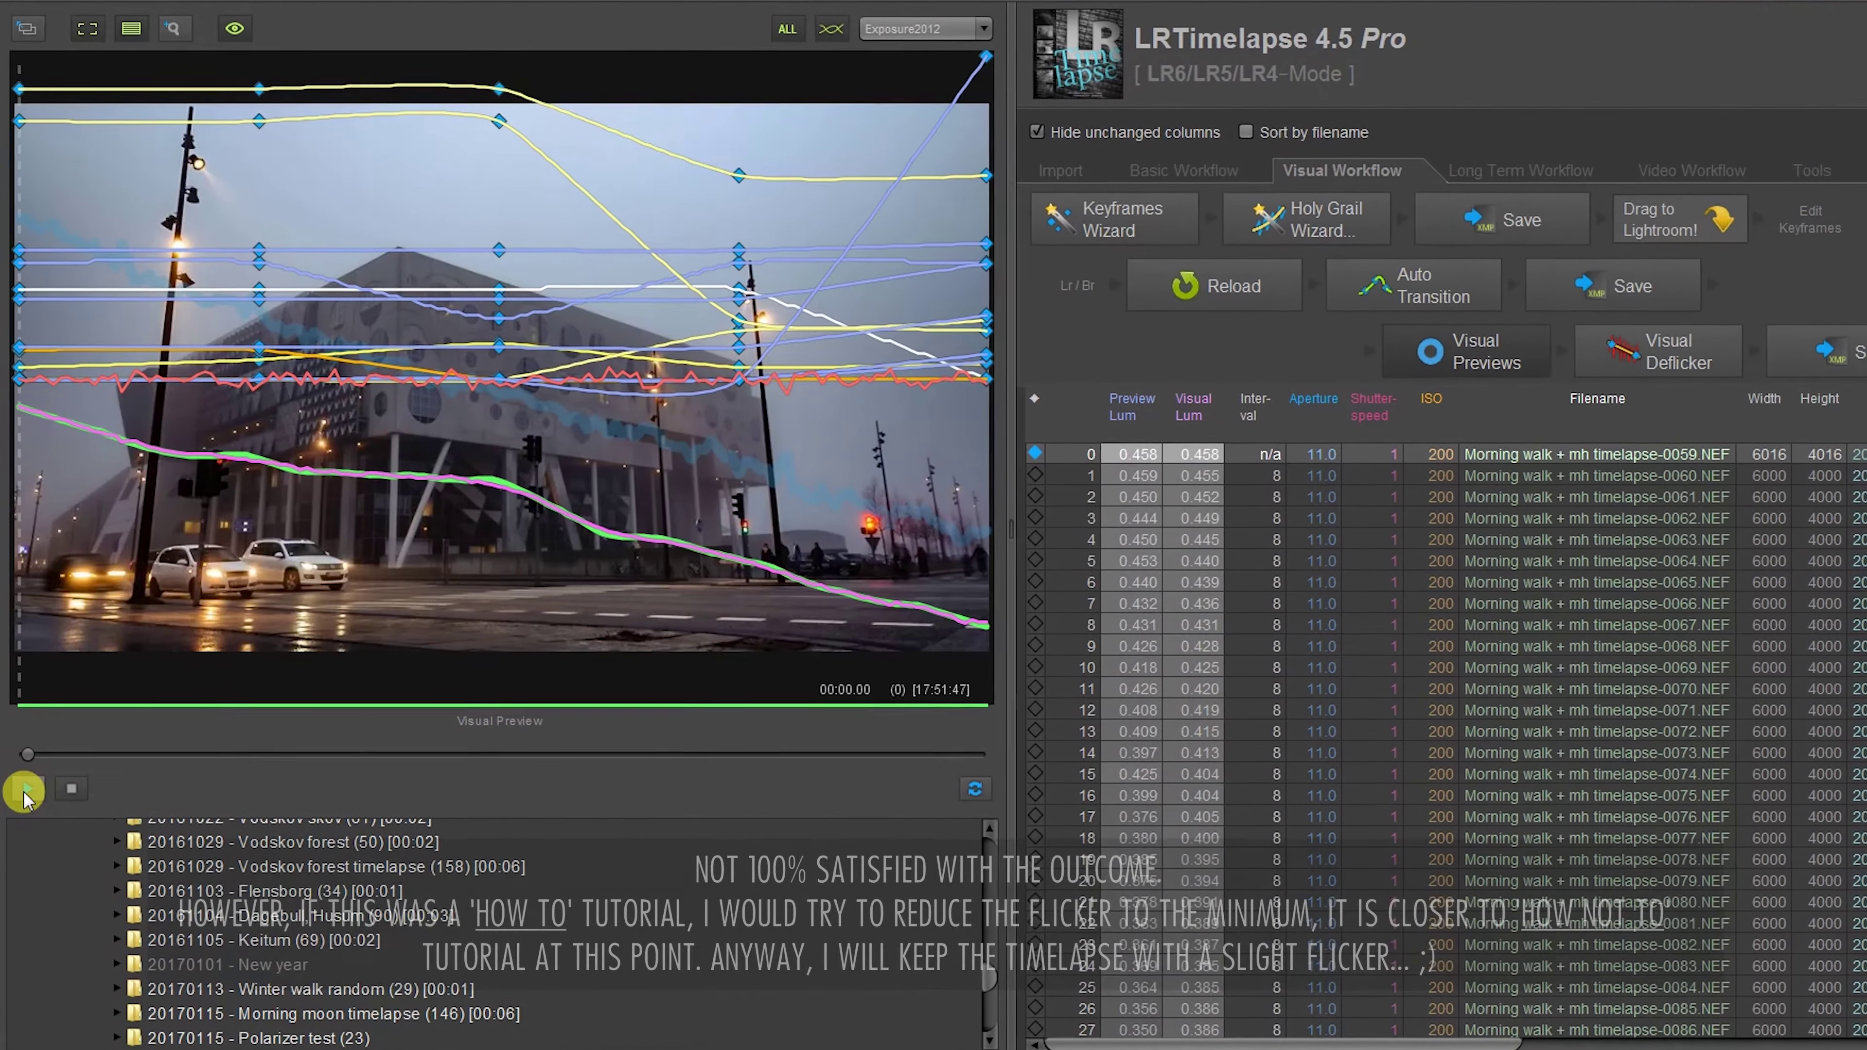
left_click(25, 791)
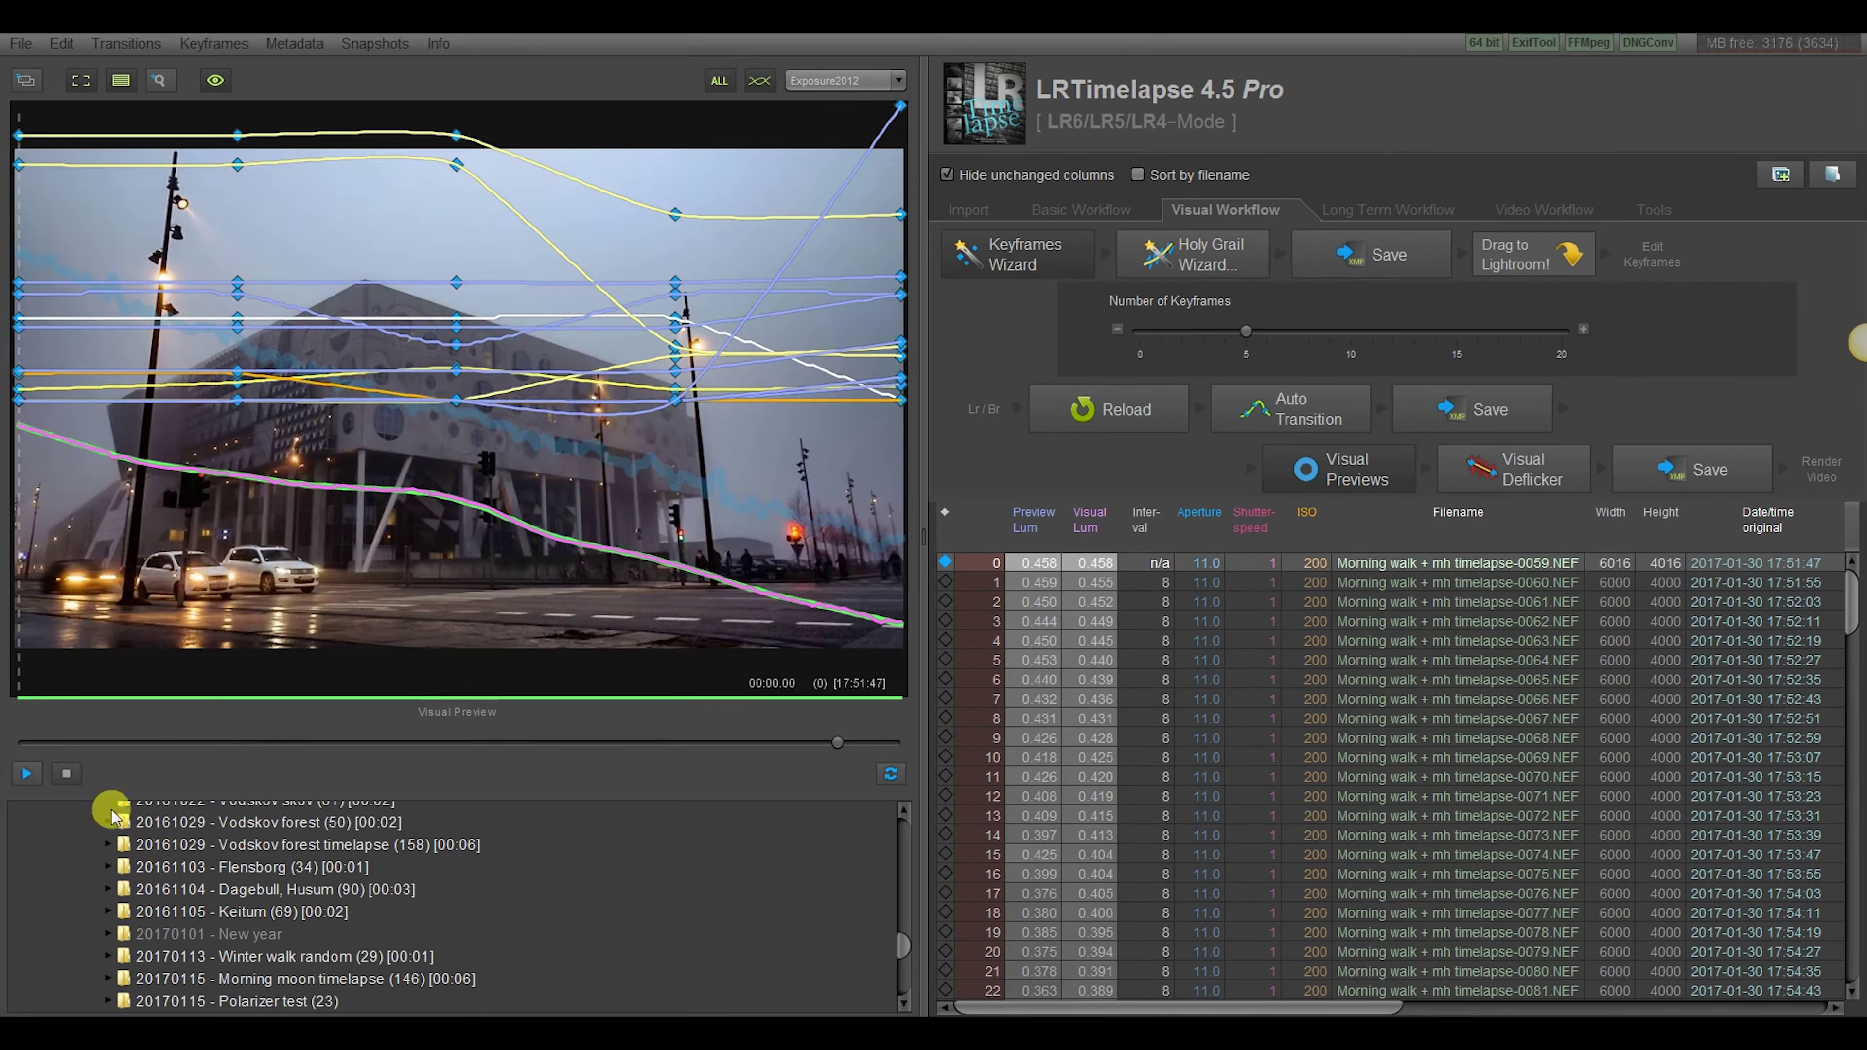
Stop playback, apply a second Visual Deflicker at smoothing just above 20, and save it
left_click(24, 774)
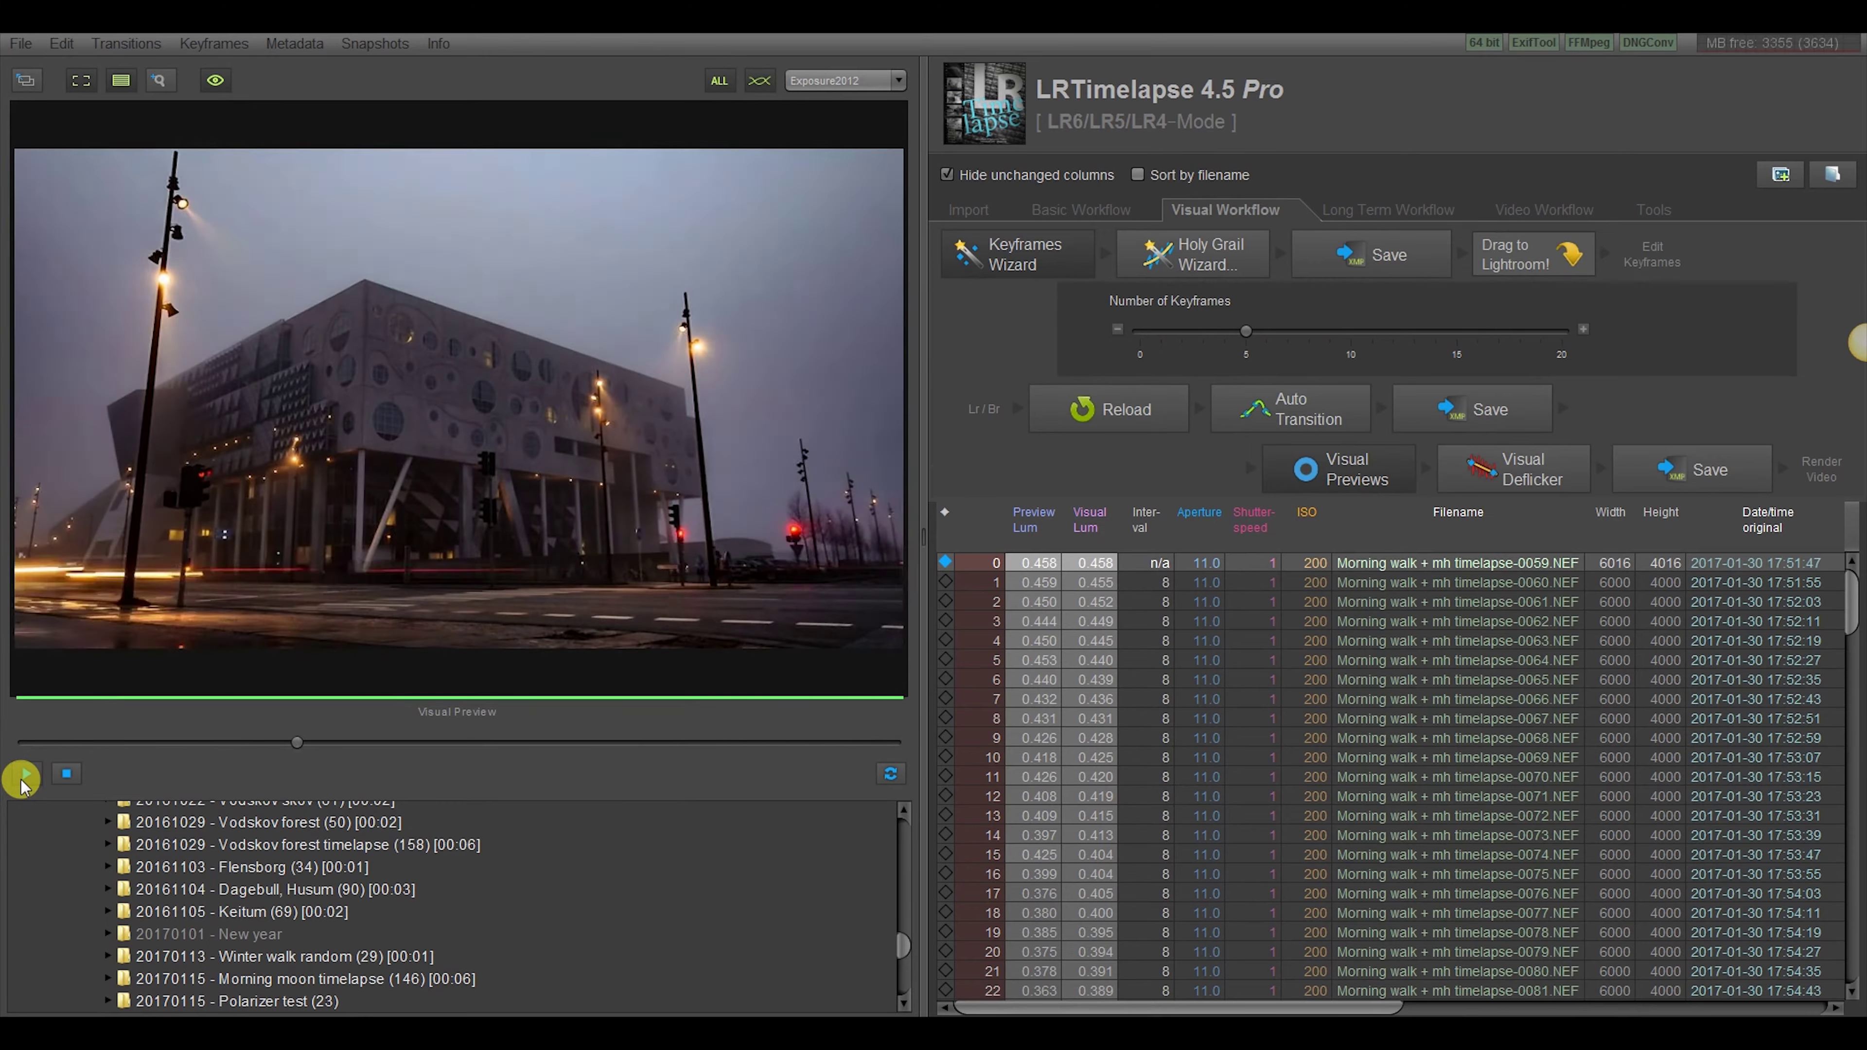
left_click(20, 780)
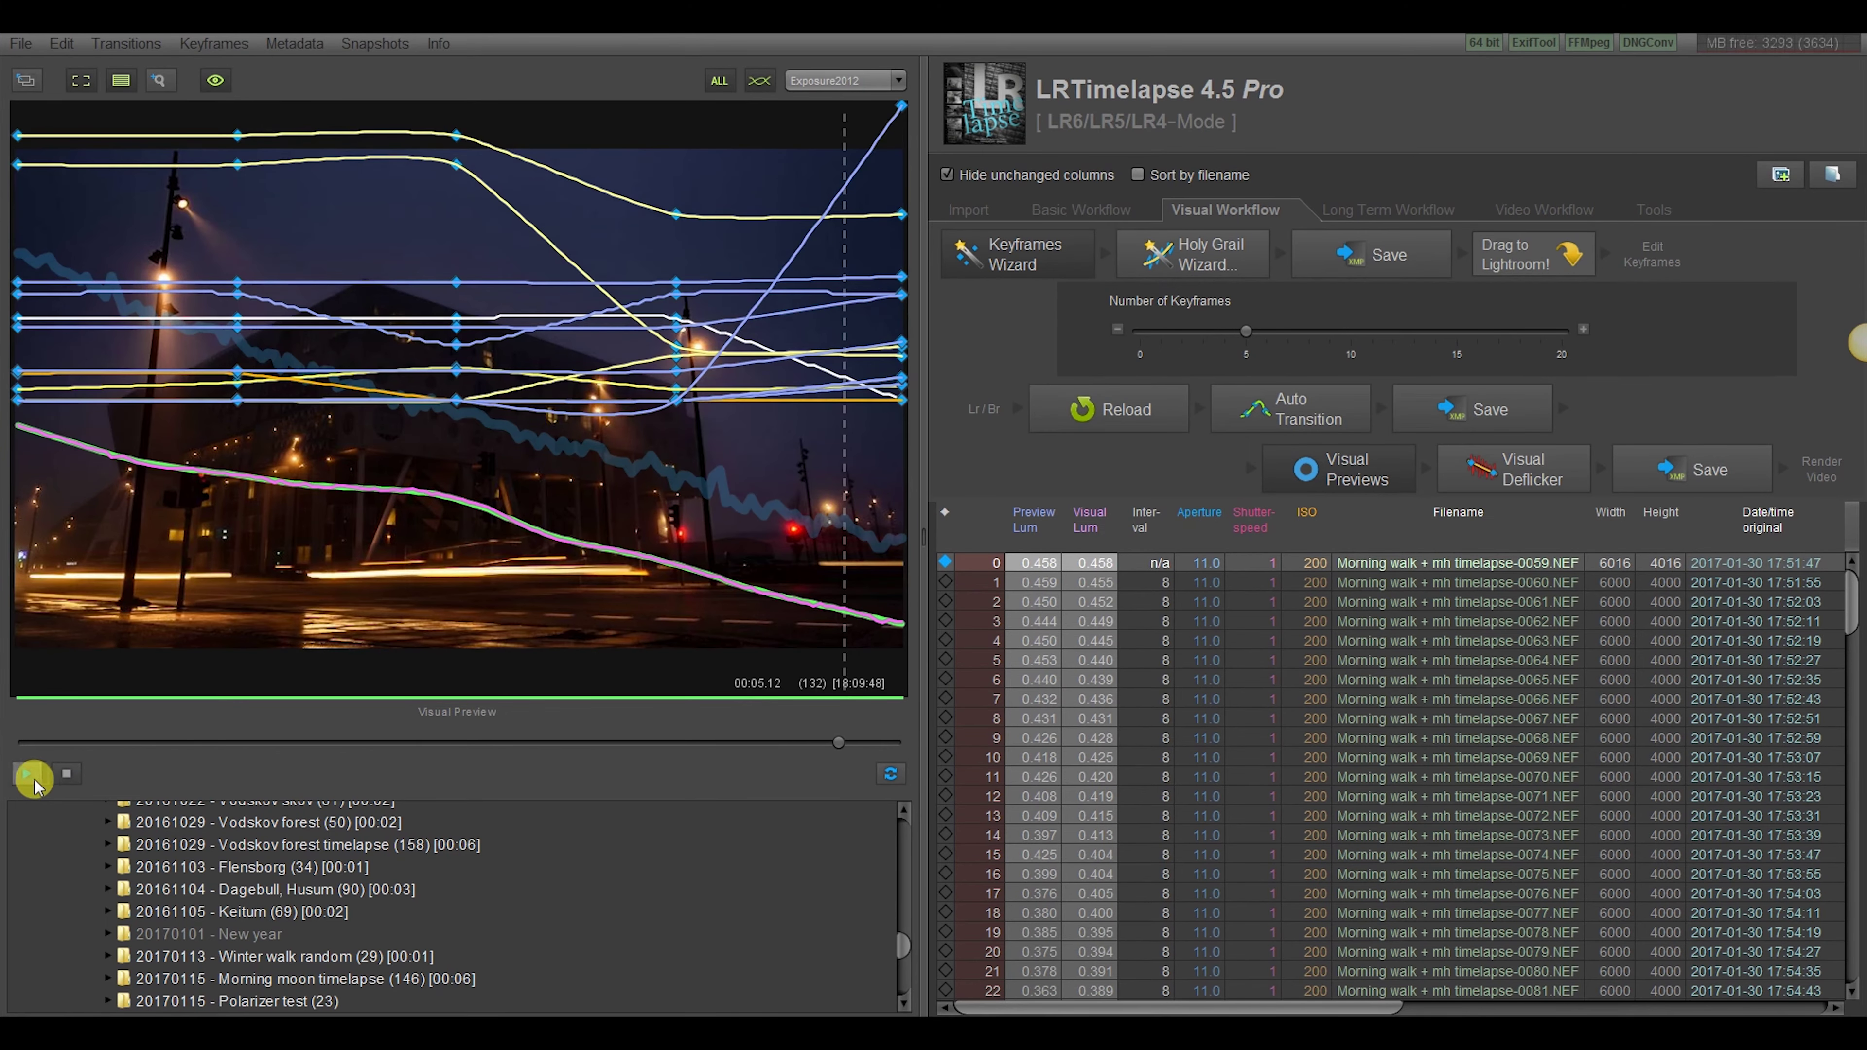
left_click(1508, 487)
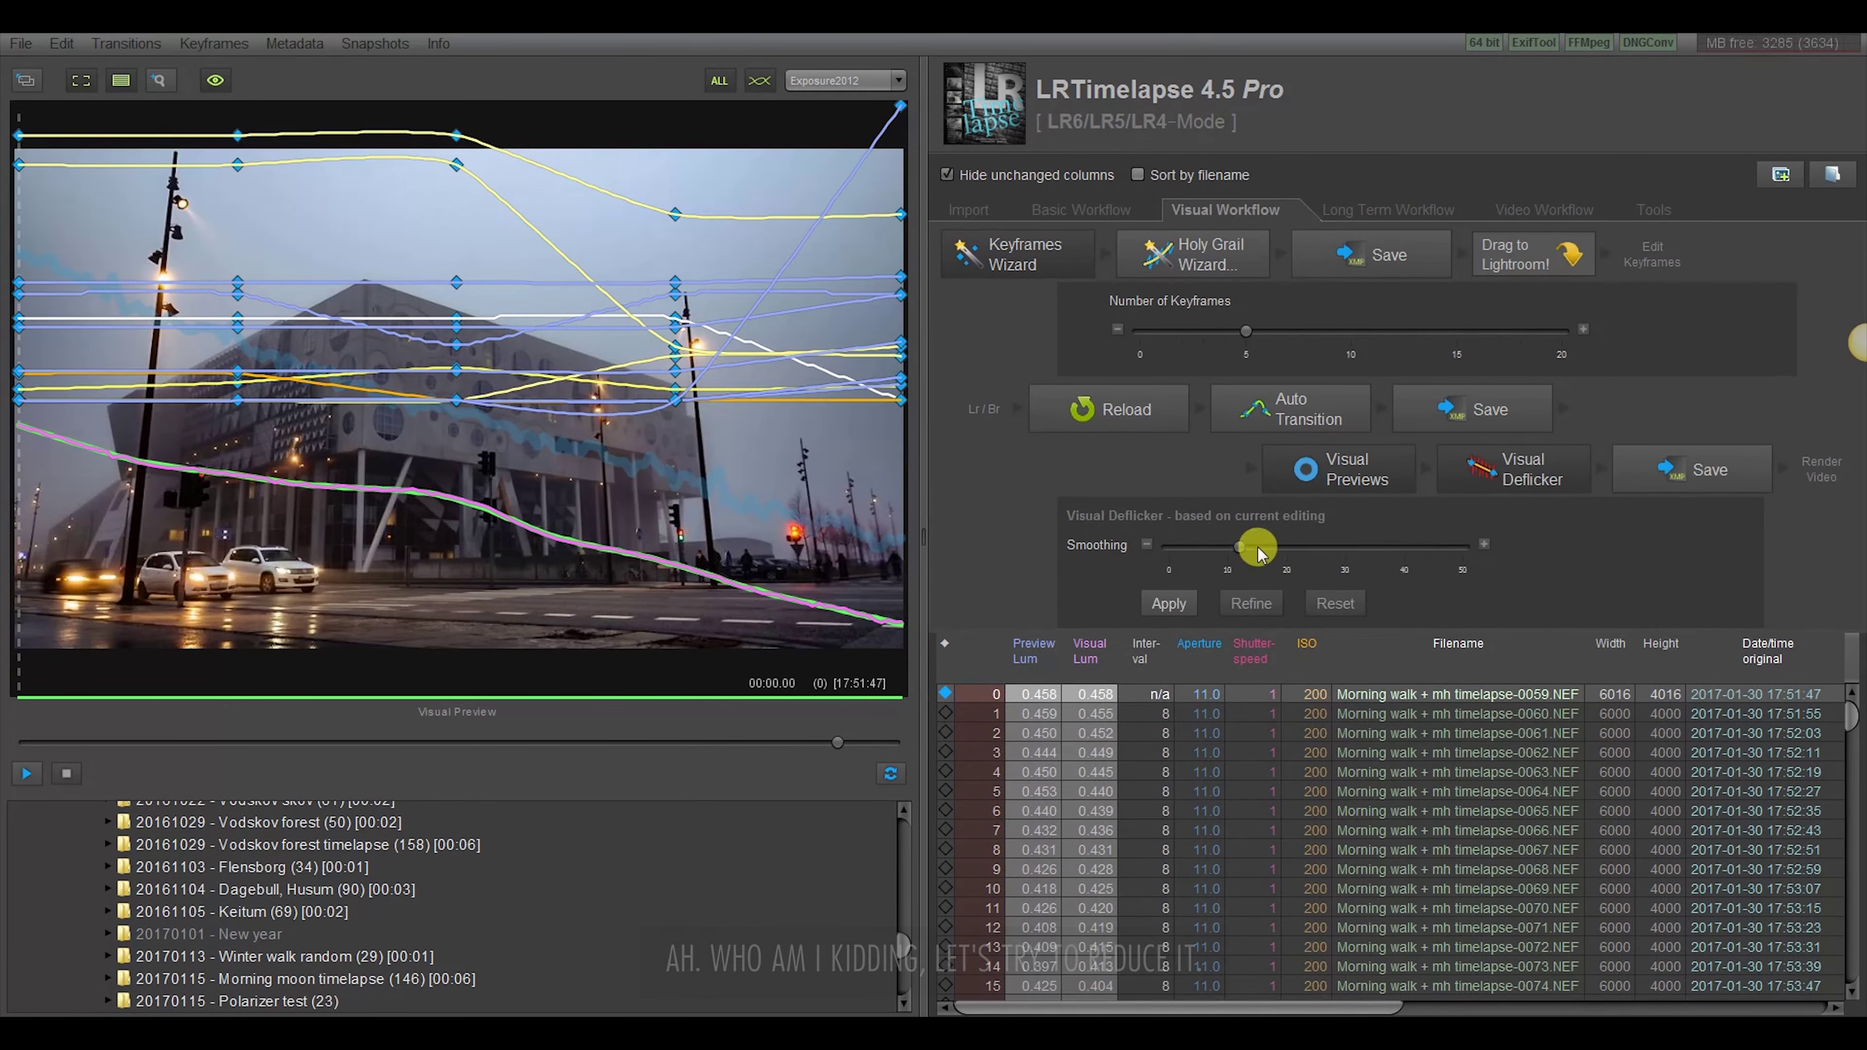
left_click_drag(1279, 557, 1341, 556)
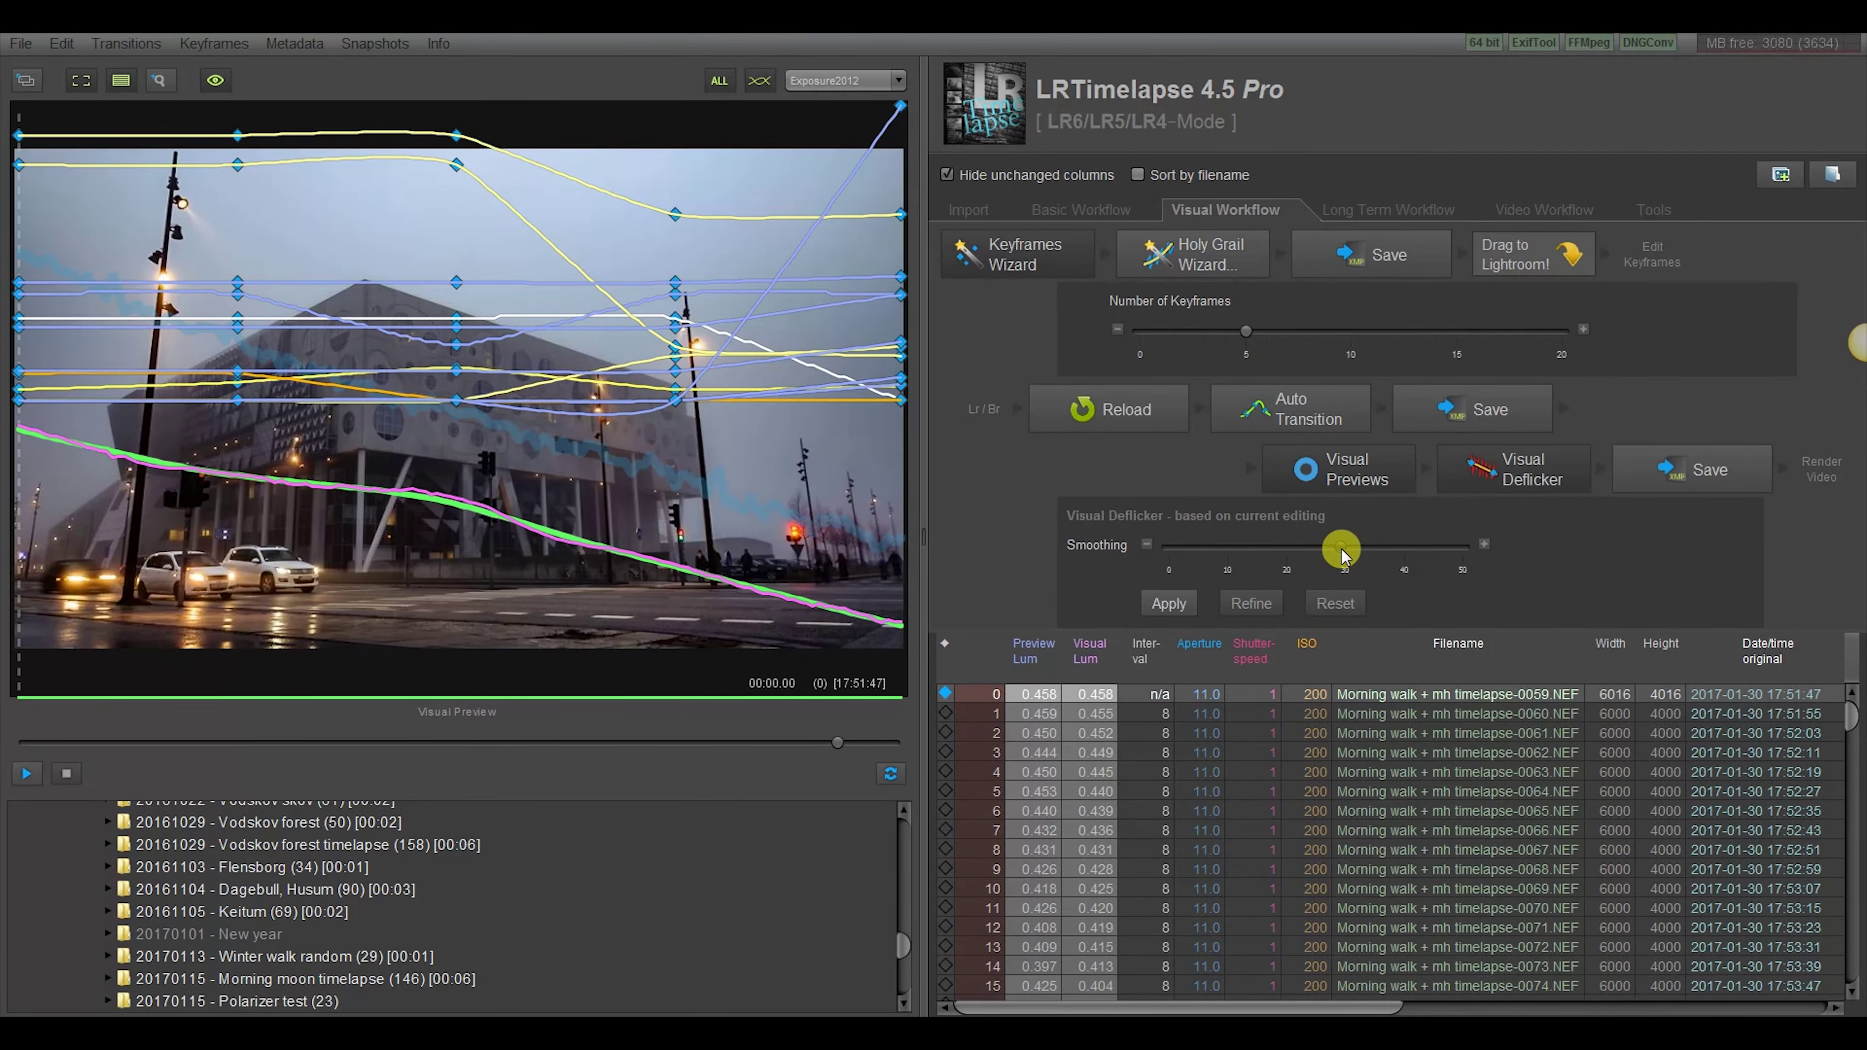
left_click(1189, 603)
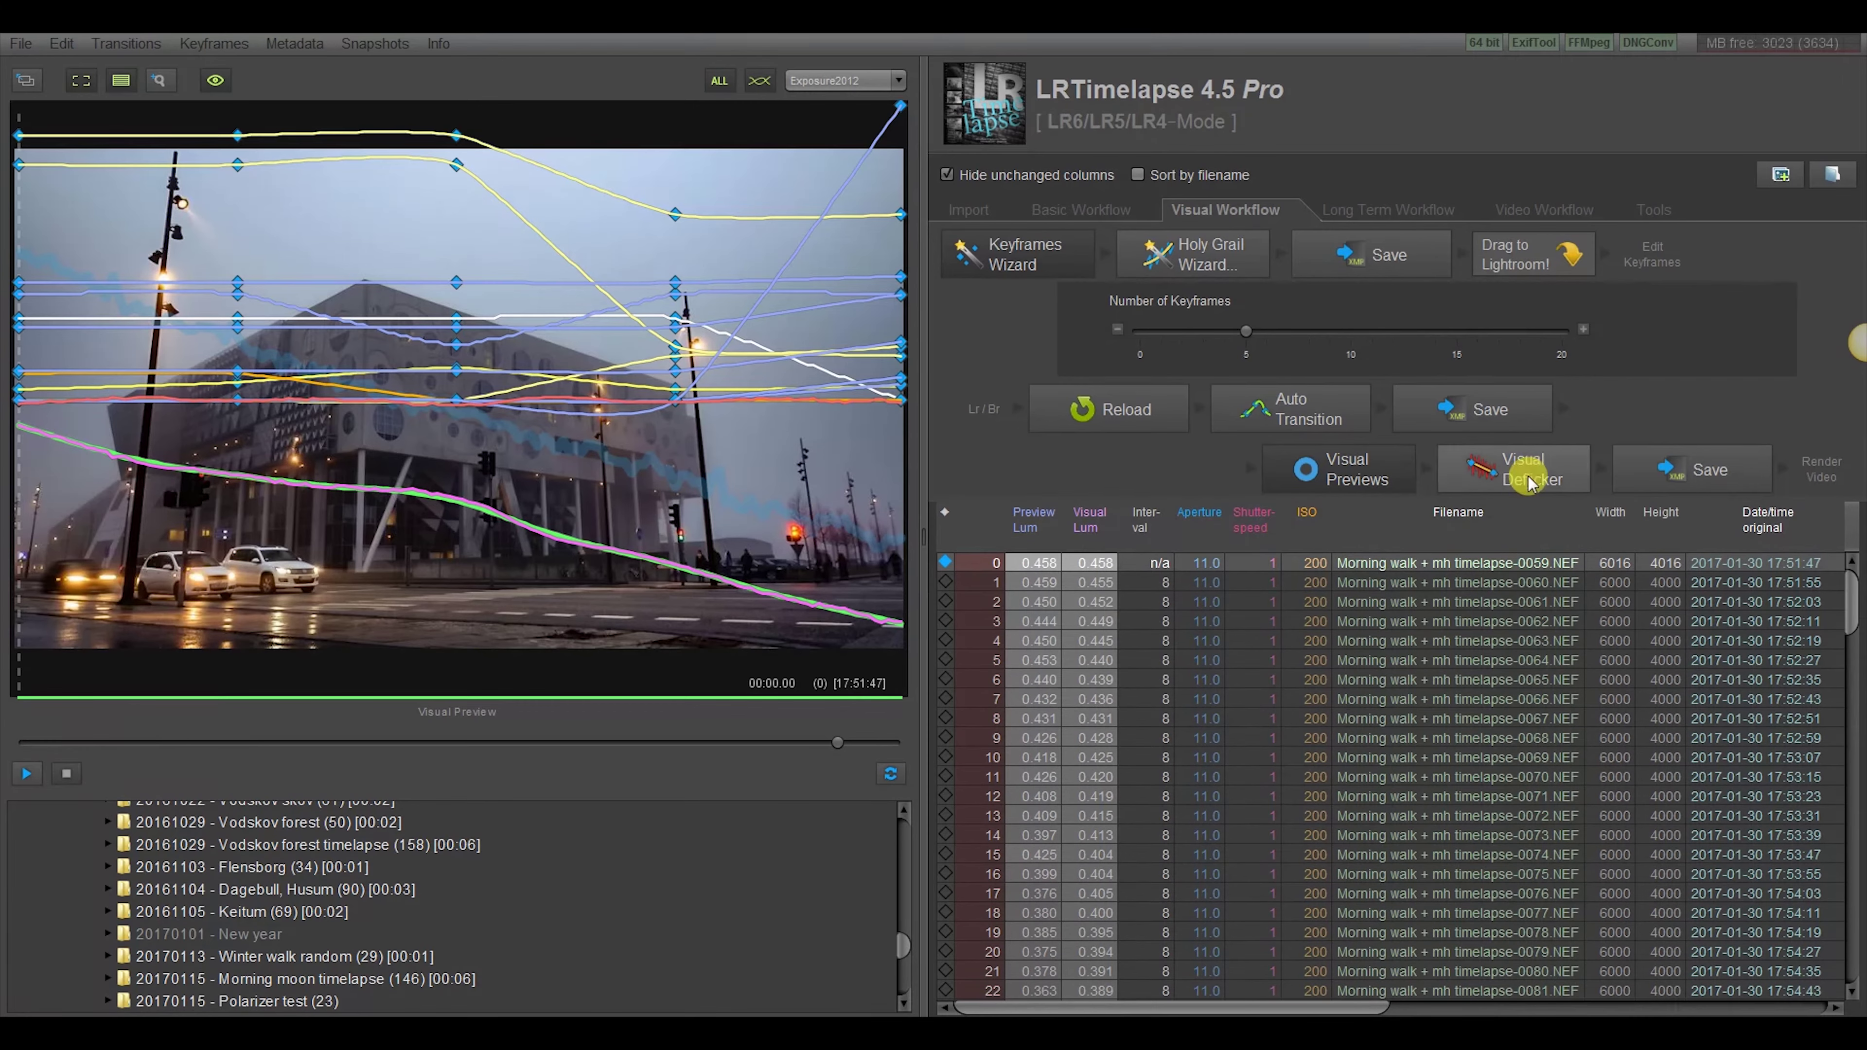
left_click(1663, 482)
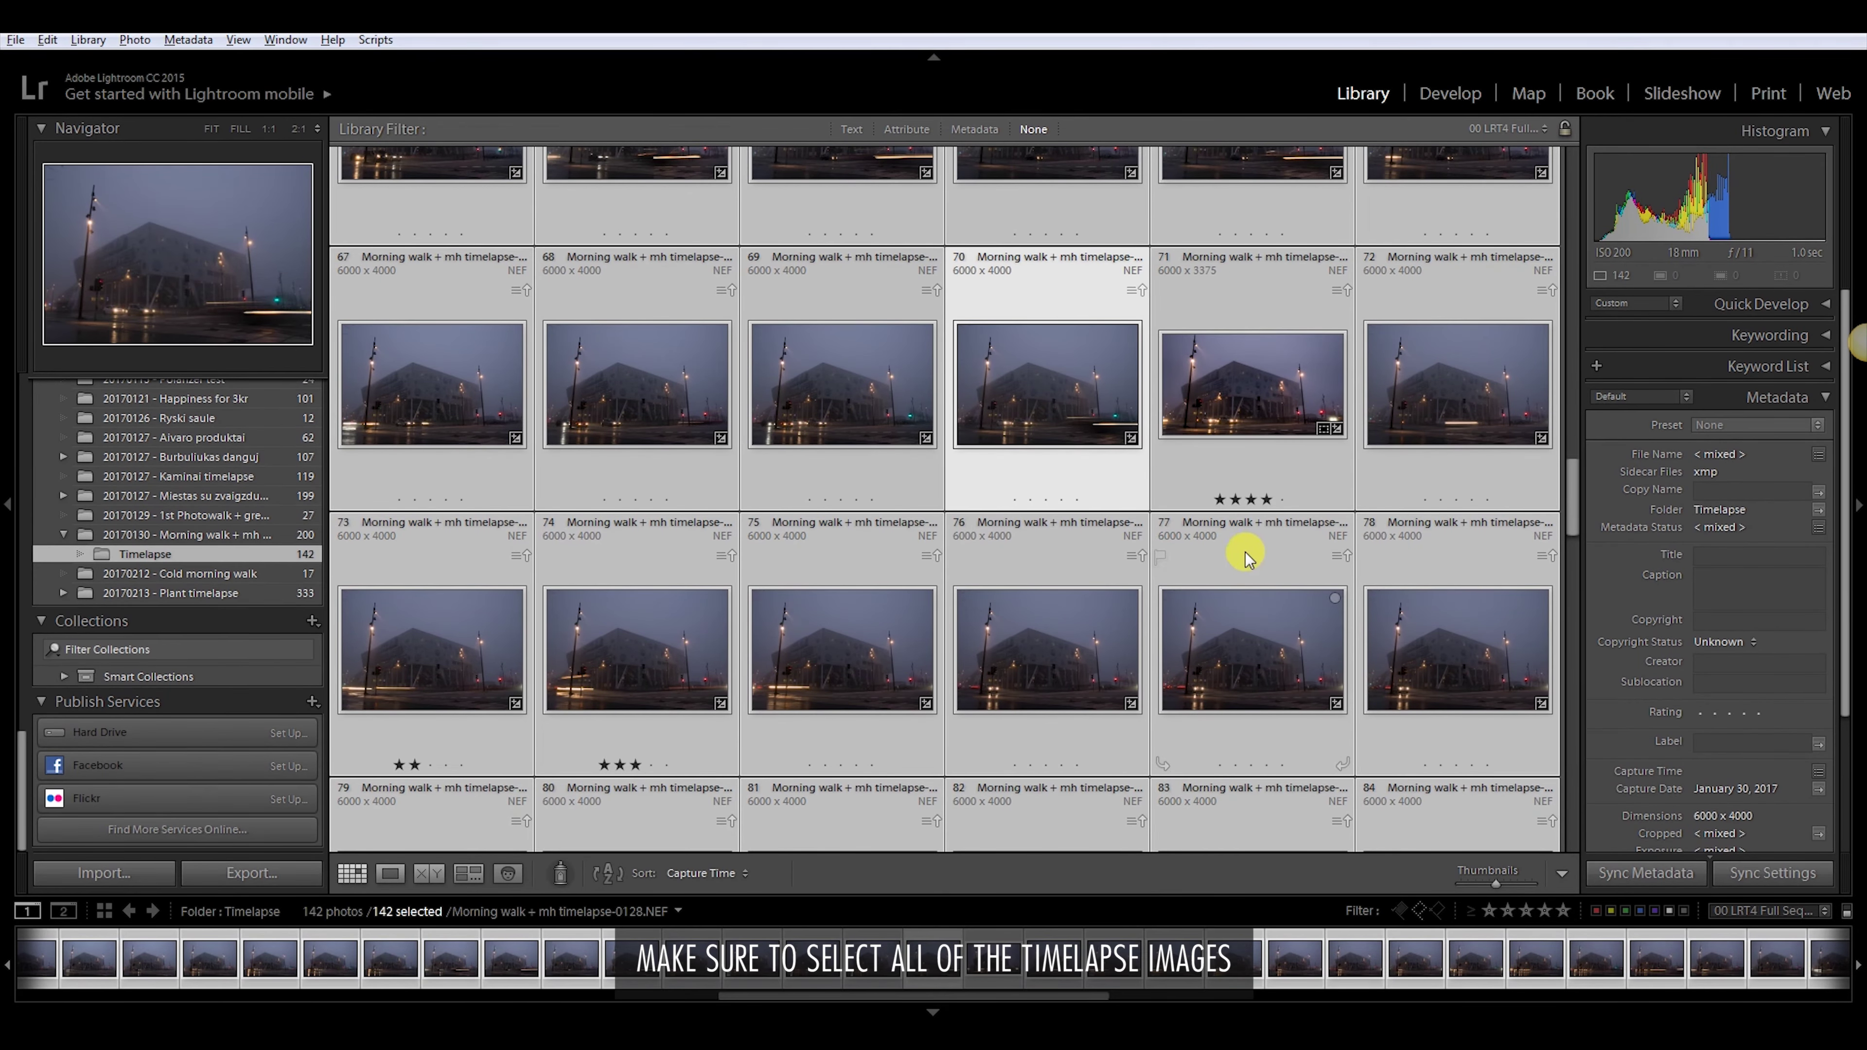
Re-read the deflickered XMP metadata from files for all 142 photos, then deselect them
left_click(1240, 570)
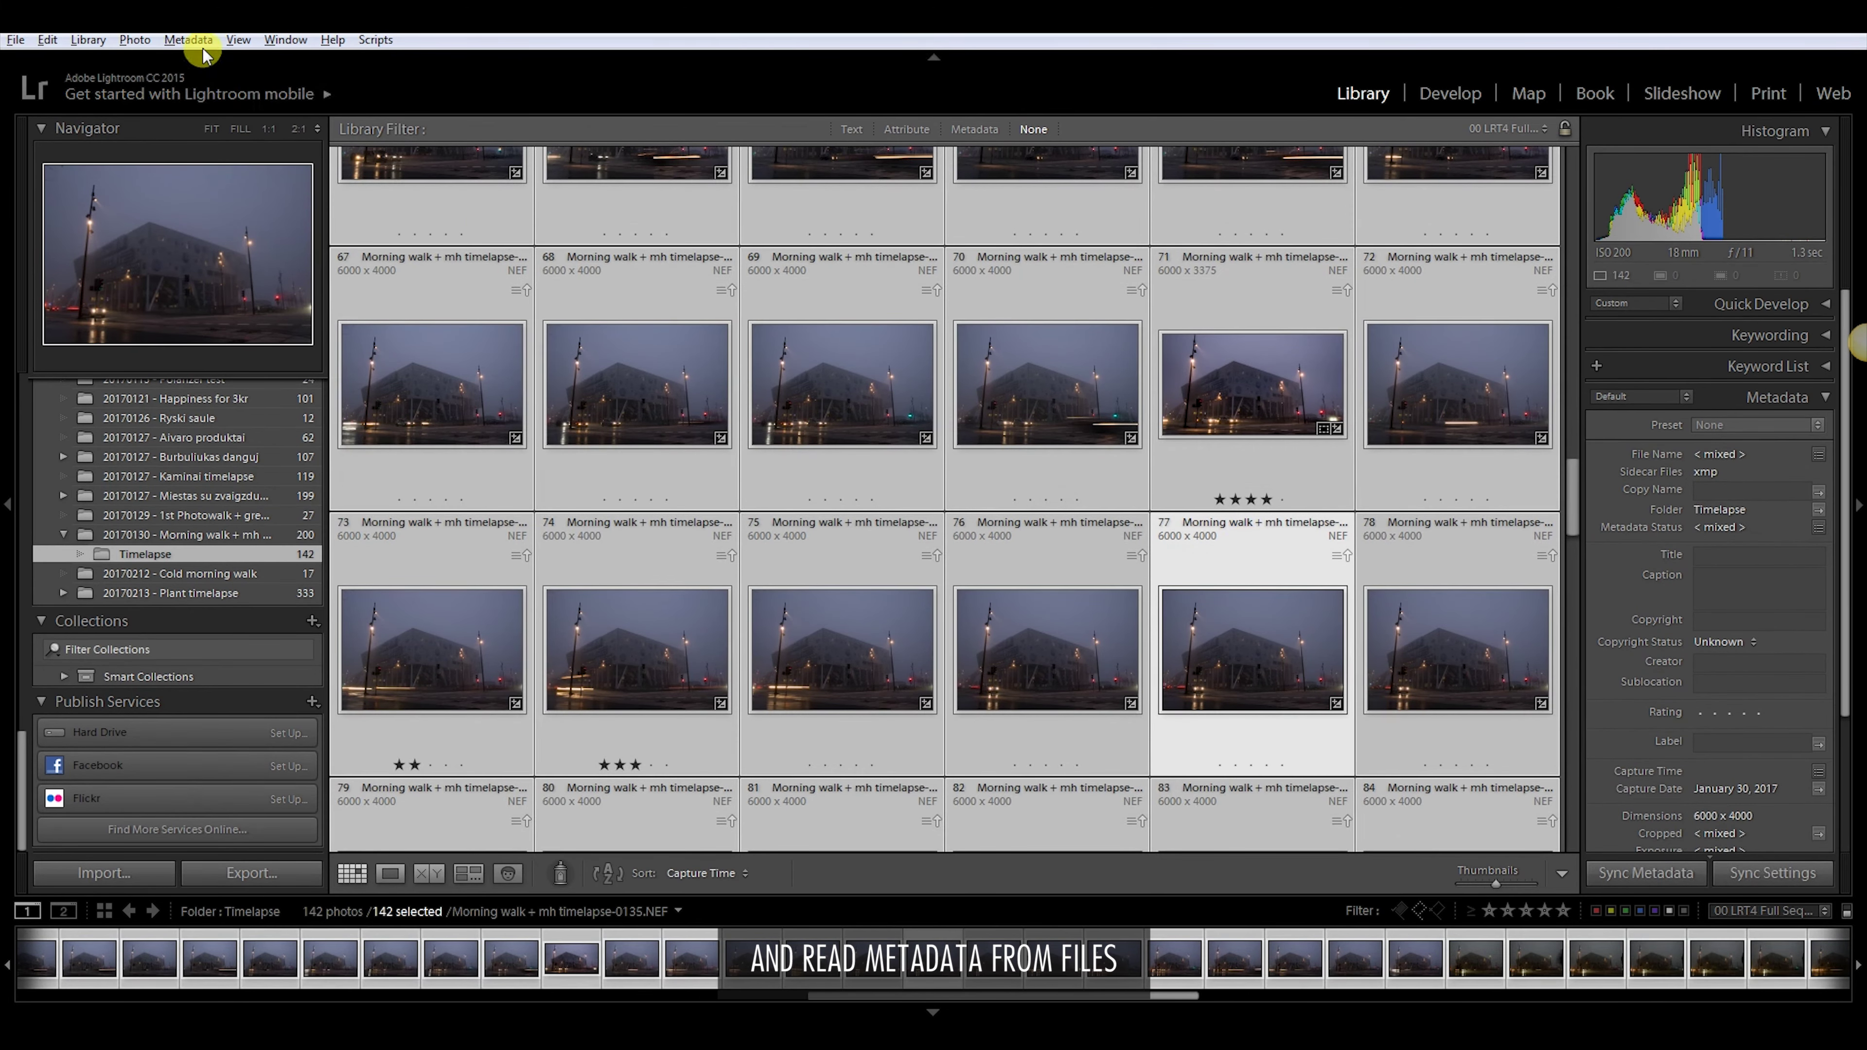
left_click(188, 40)
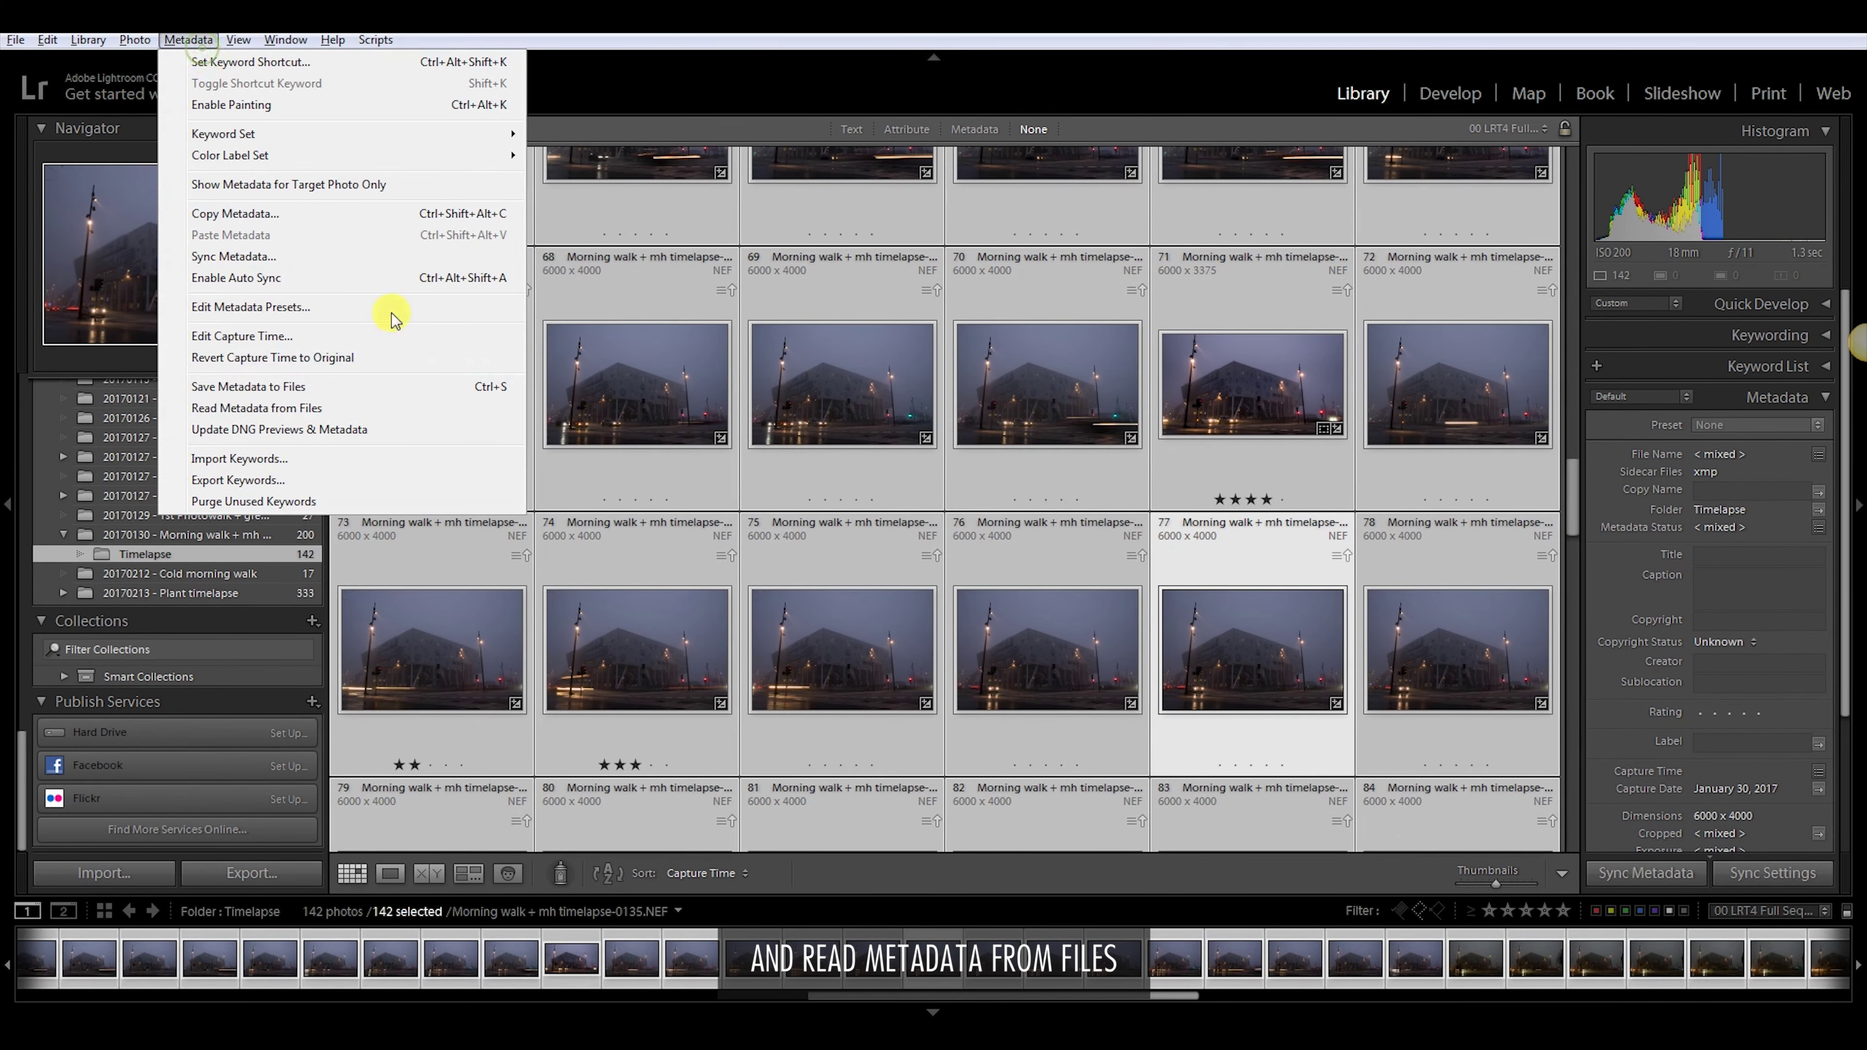
left_click(290, 411)
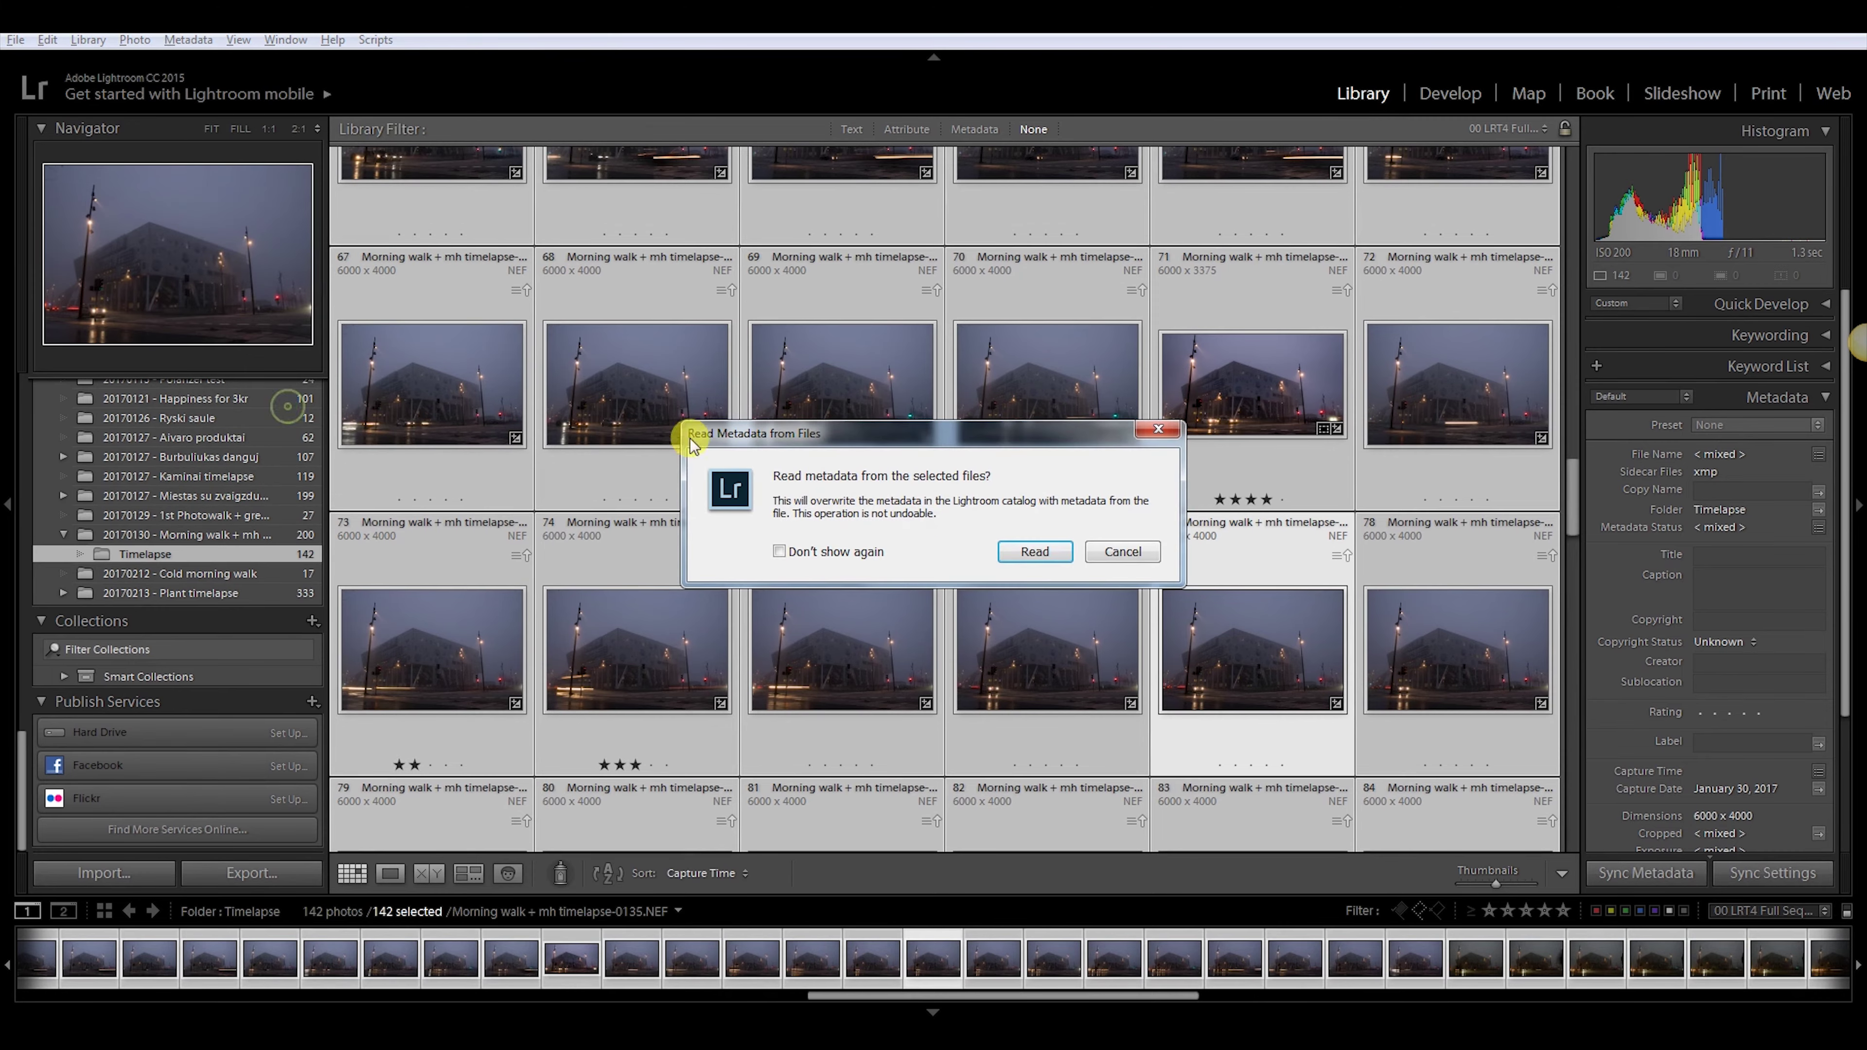
left_click(1035, 552)
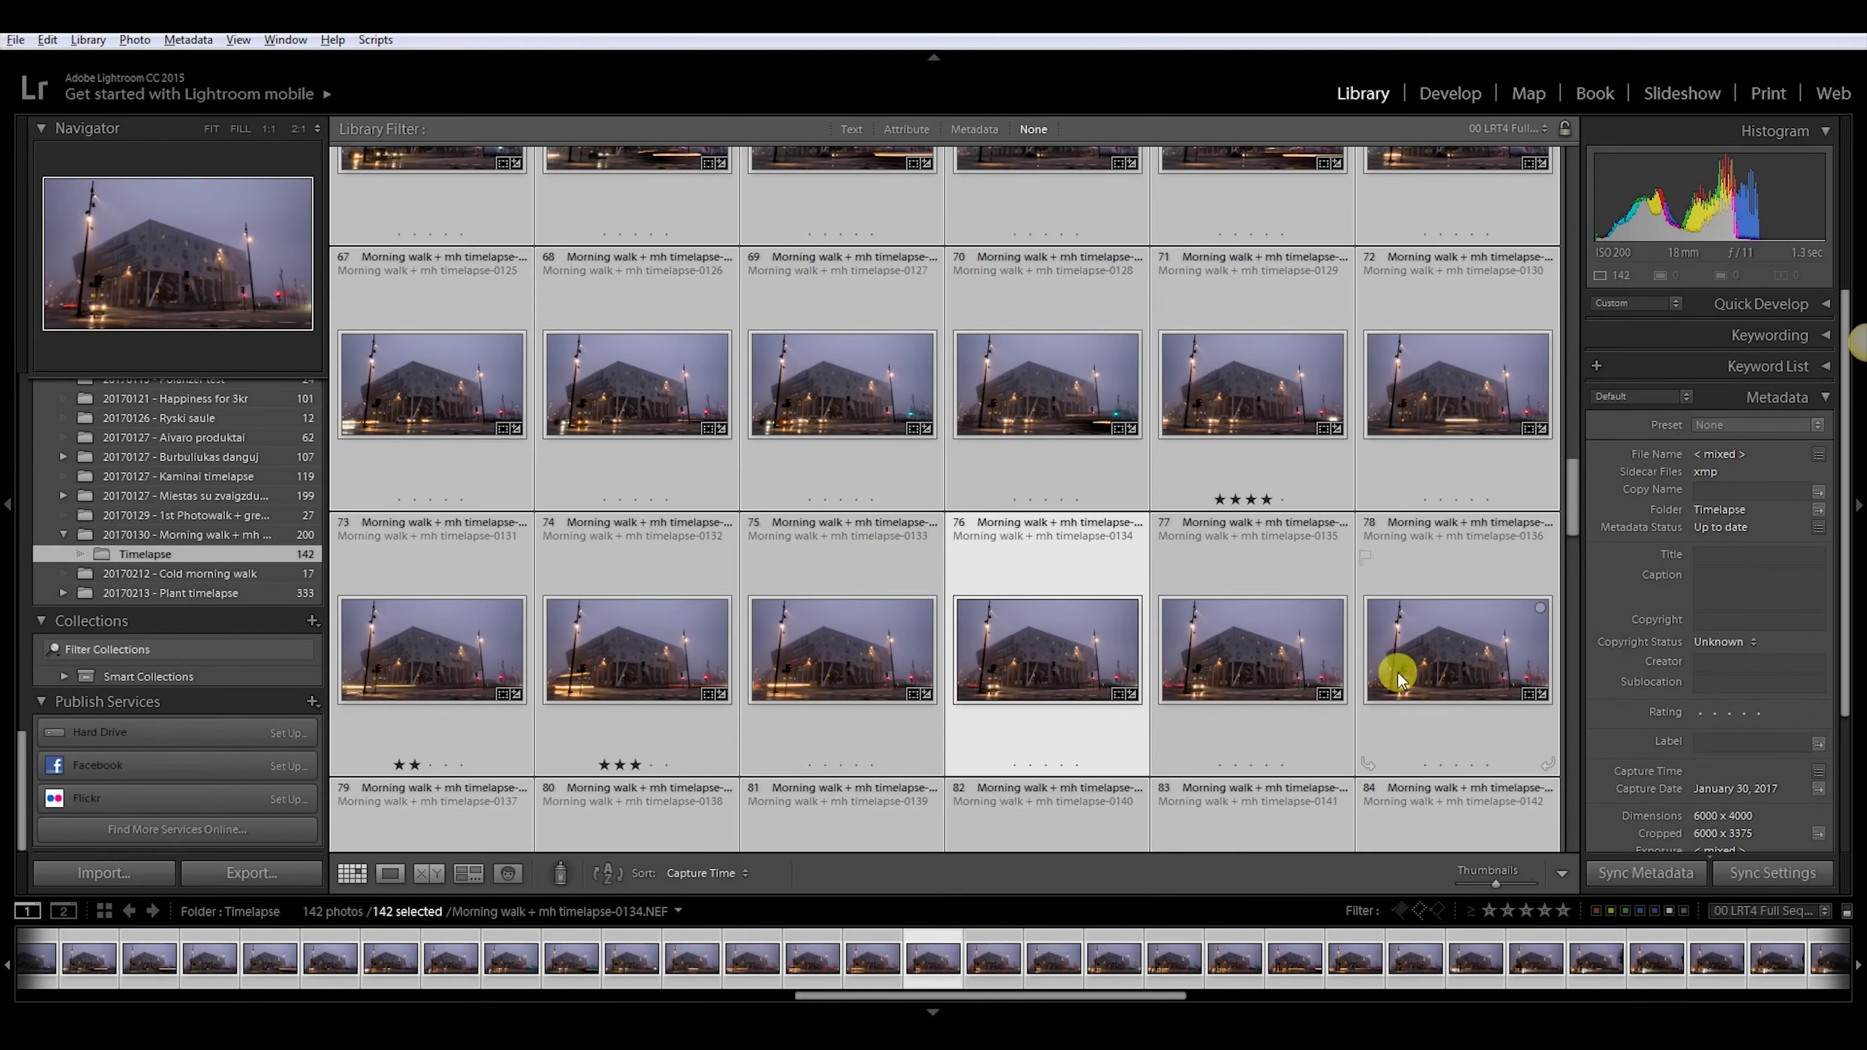
left_click_drag(1571, 492, 1561, 179)
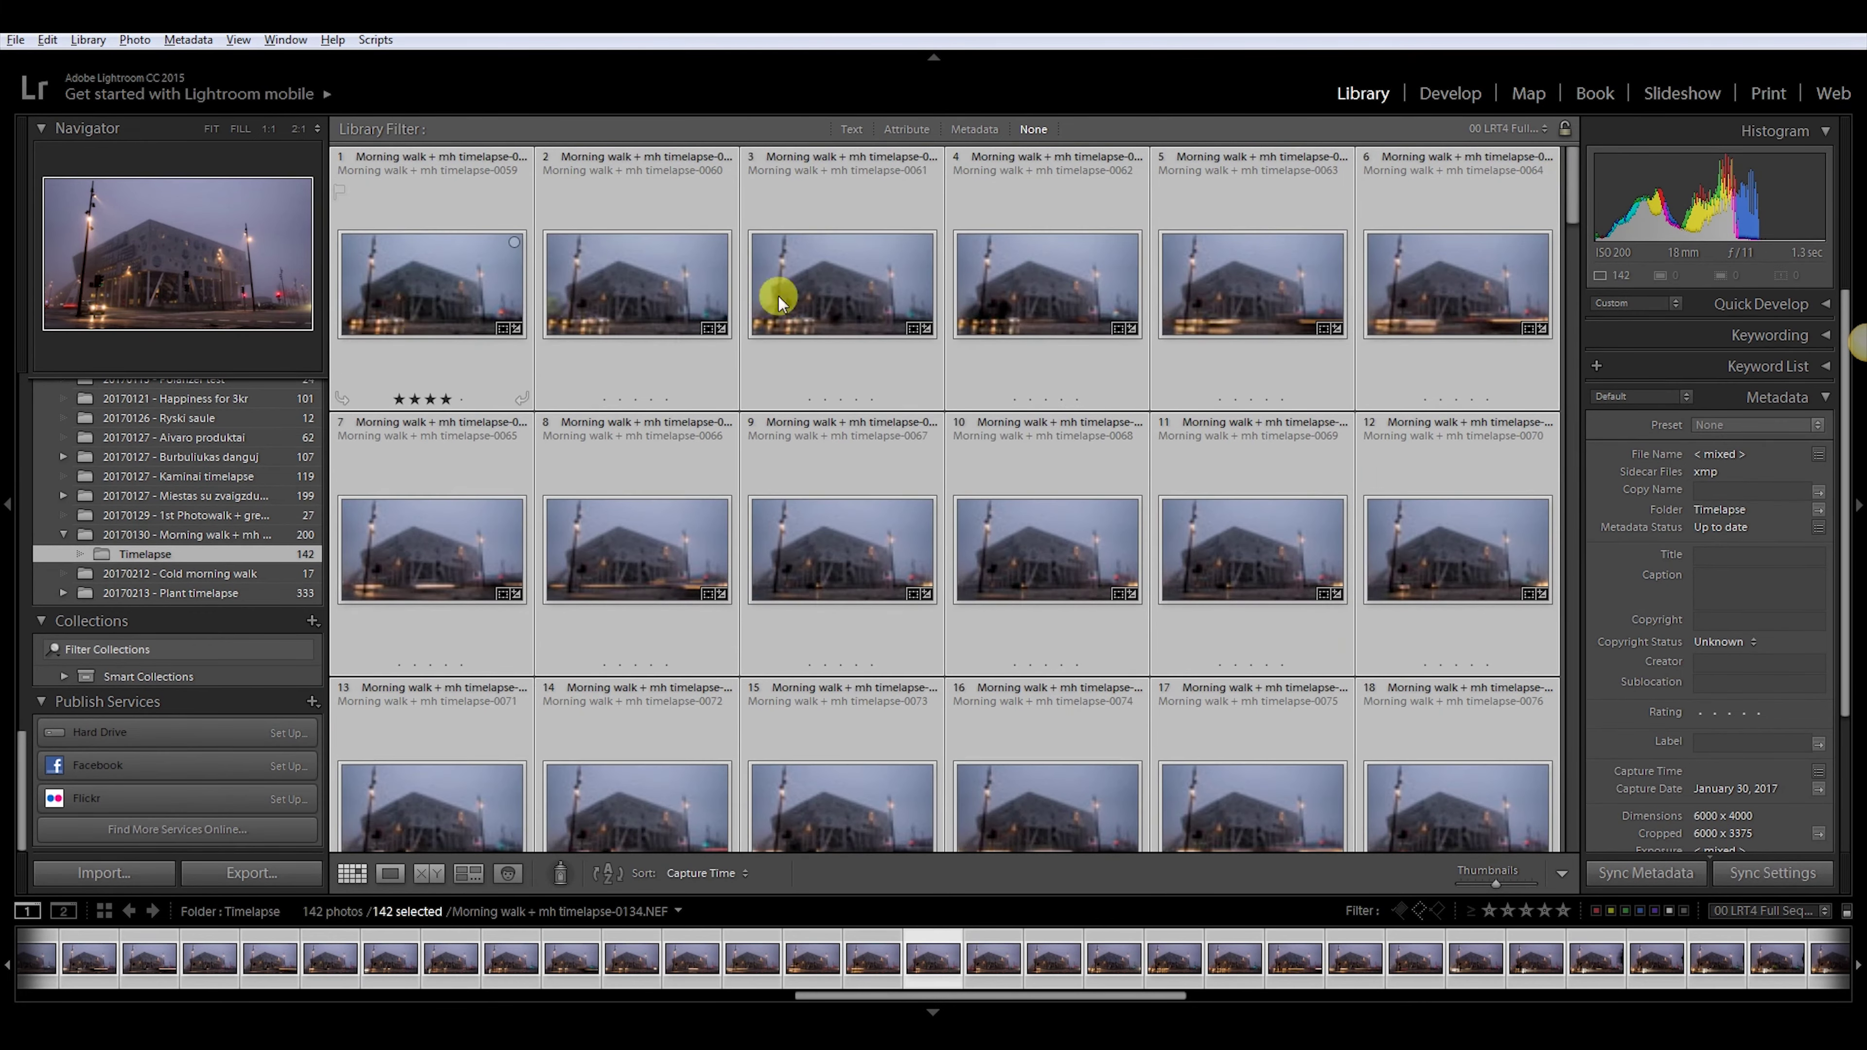
left_click(1566, 771)
left_click(1260, 737)
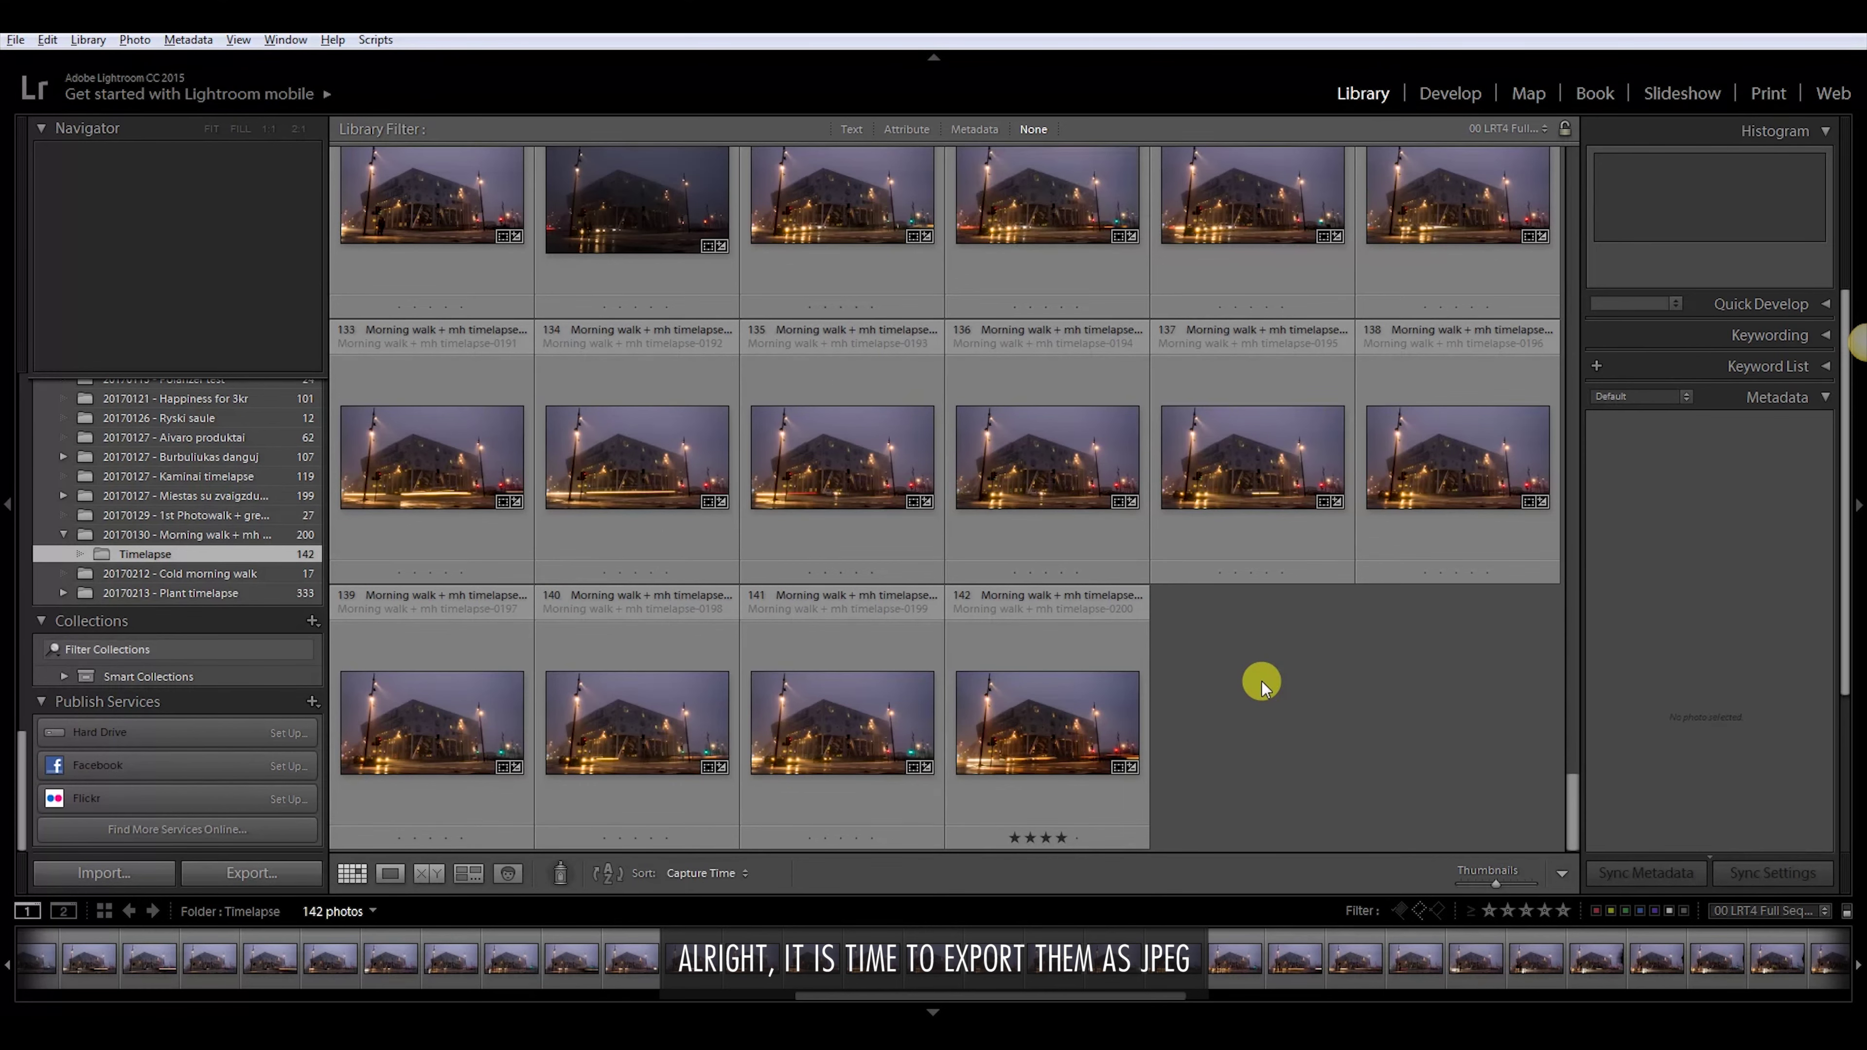
Export all 142 photos with the LRT (JPG, Ori) preset into a new Jpegs folder
key("ctrl+a")
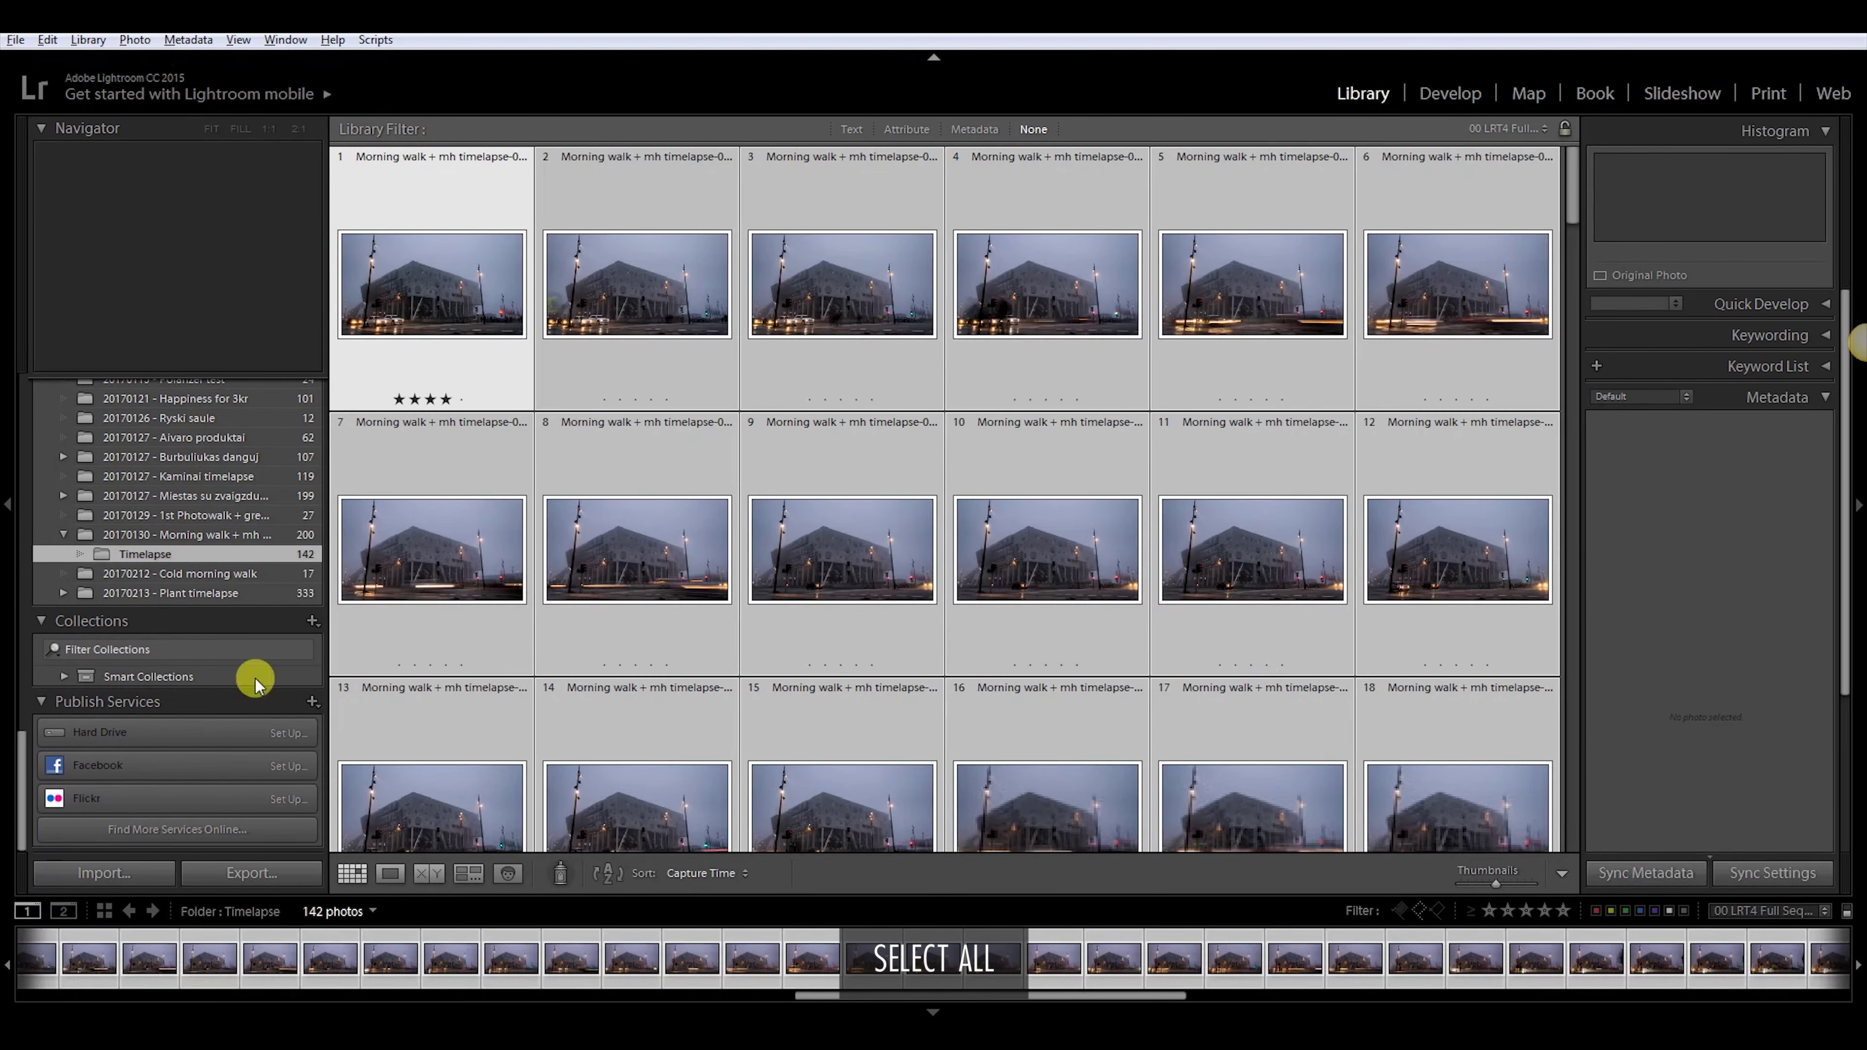
left_click(252, 873)
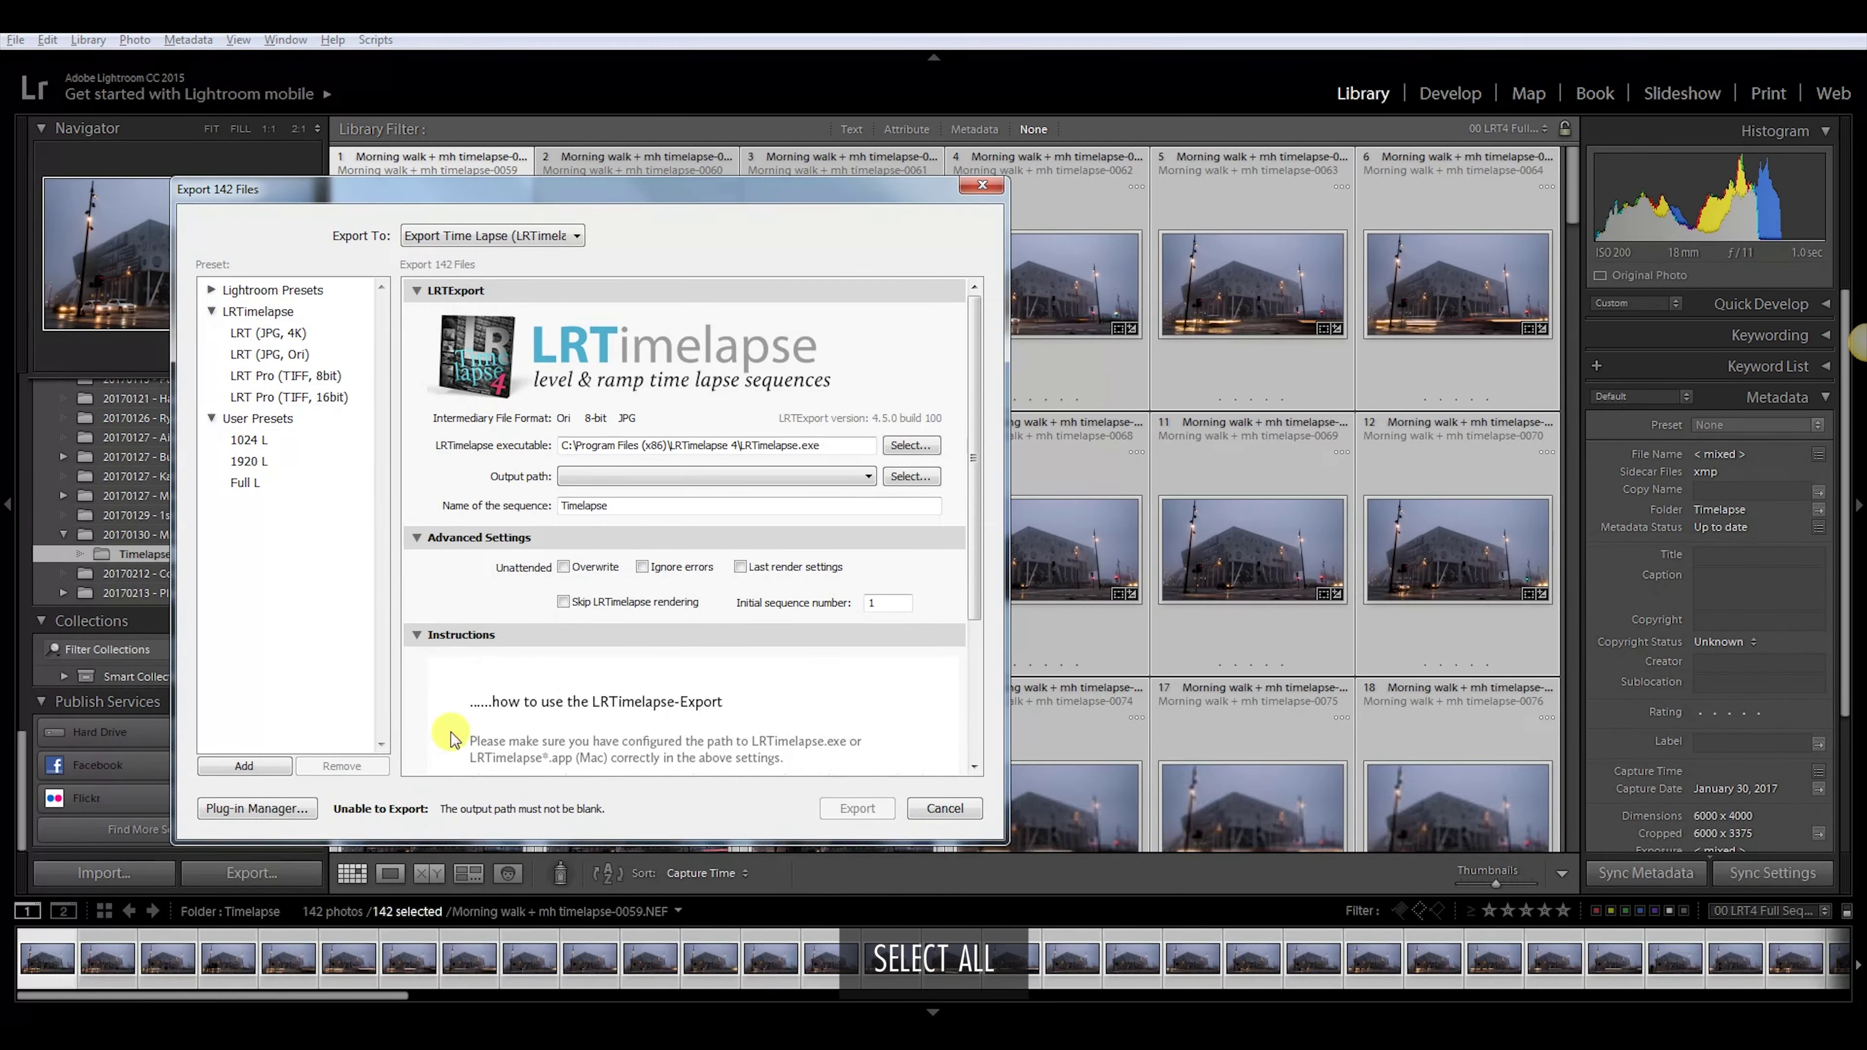
left_click(910, 476)
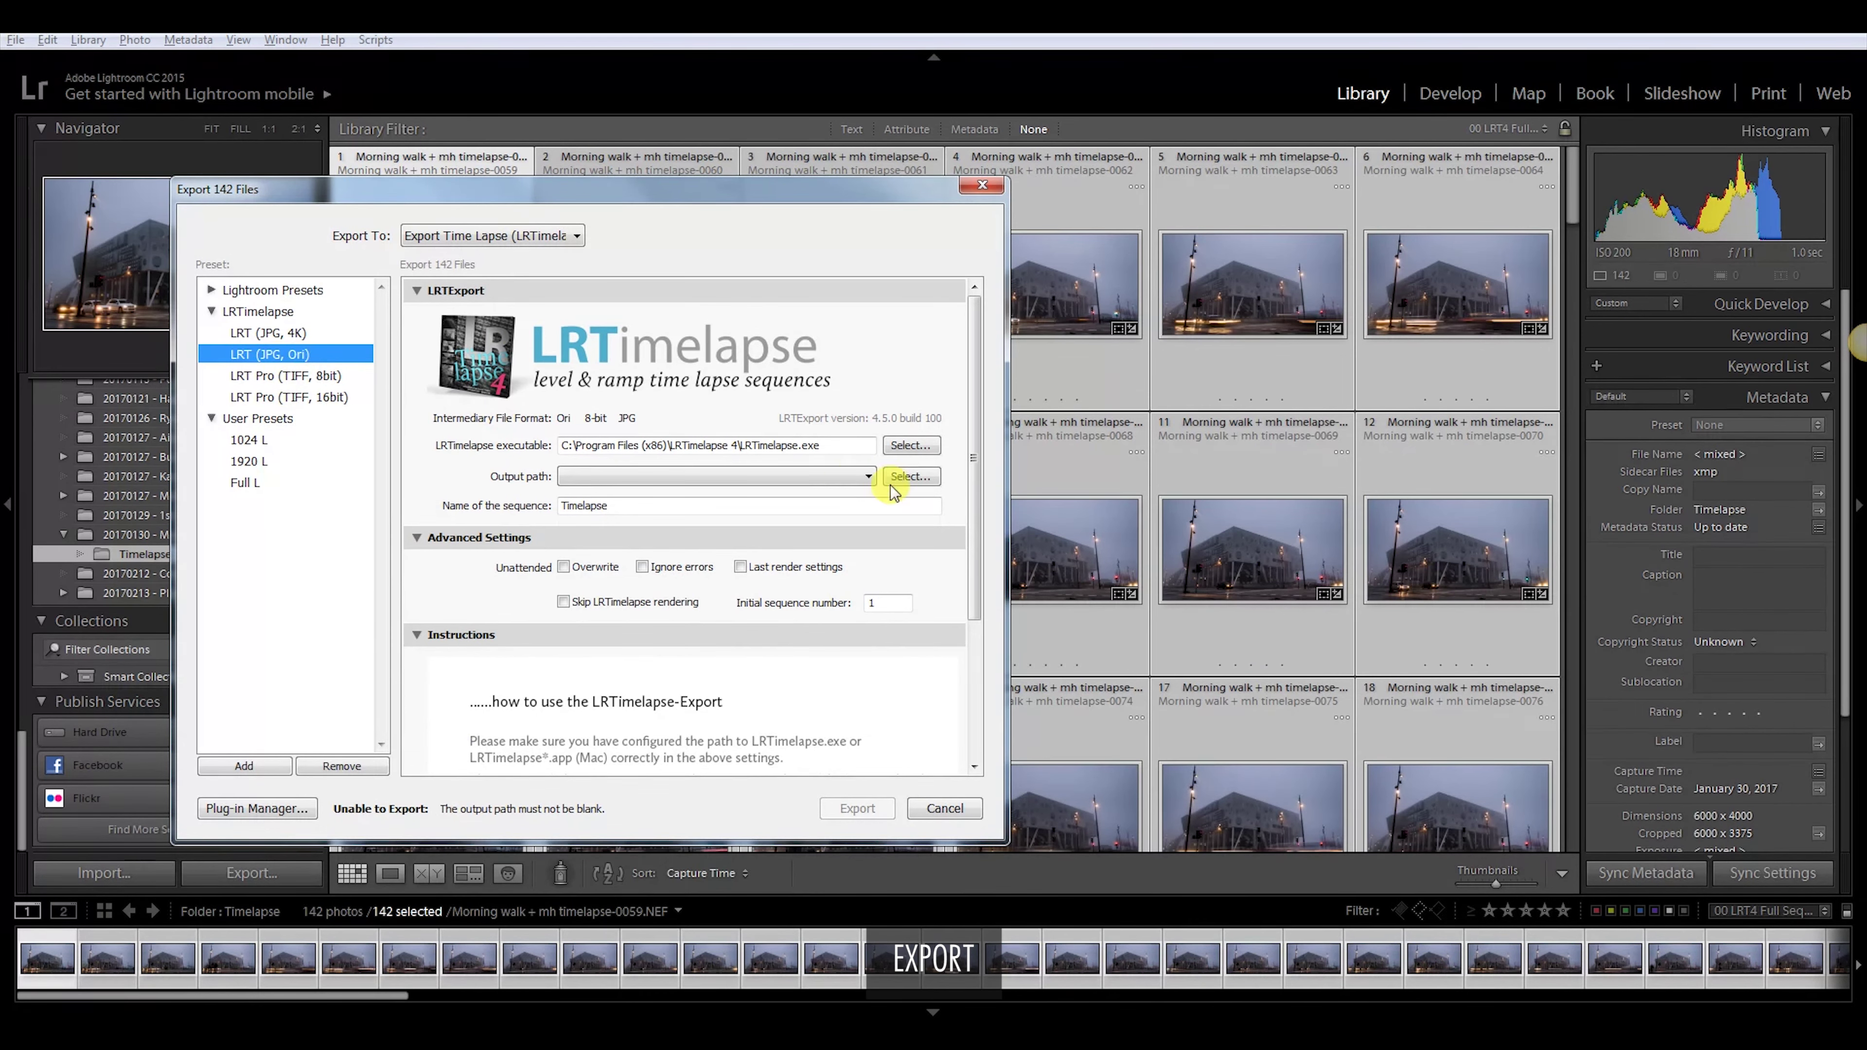
left_click(691, 307)
left_click(654, 635)
double_click(653, 635)
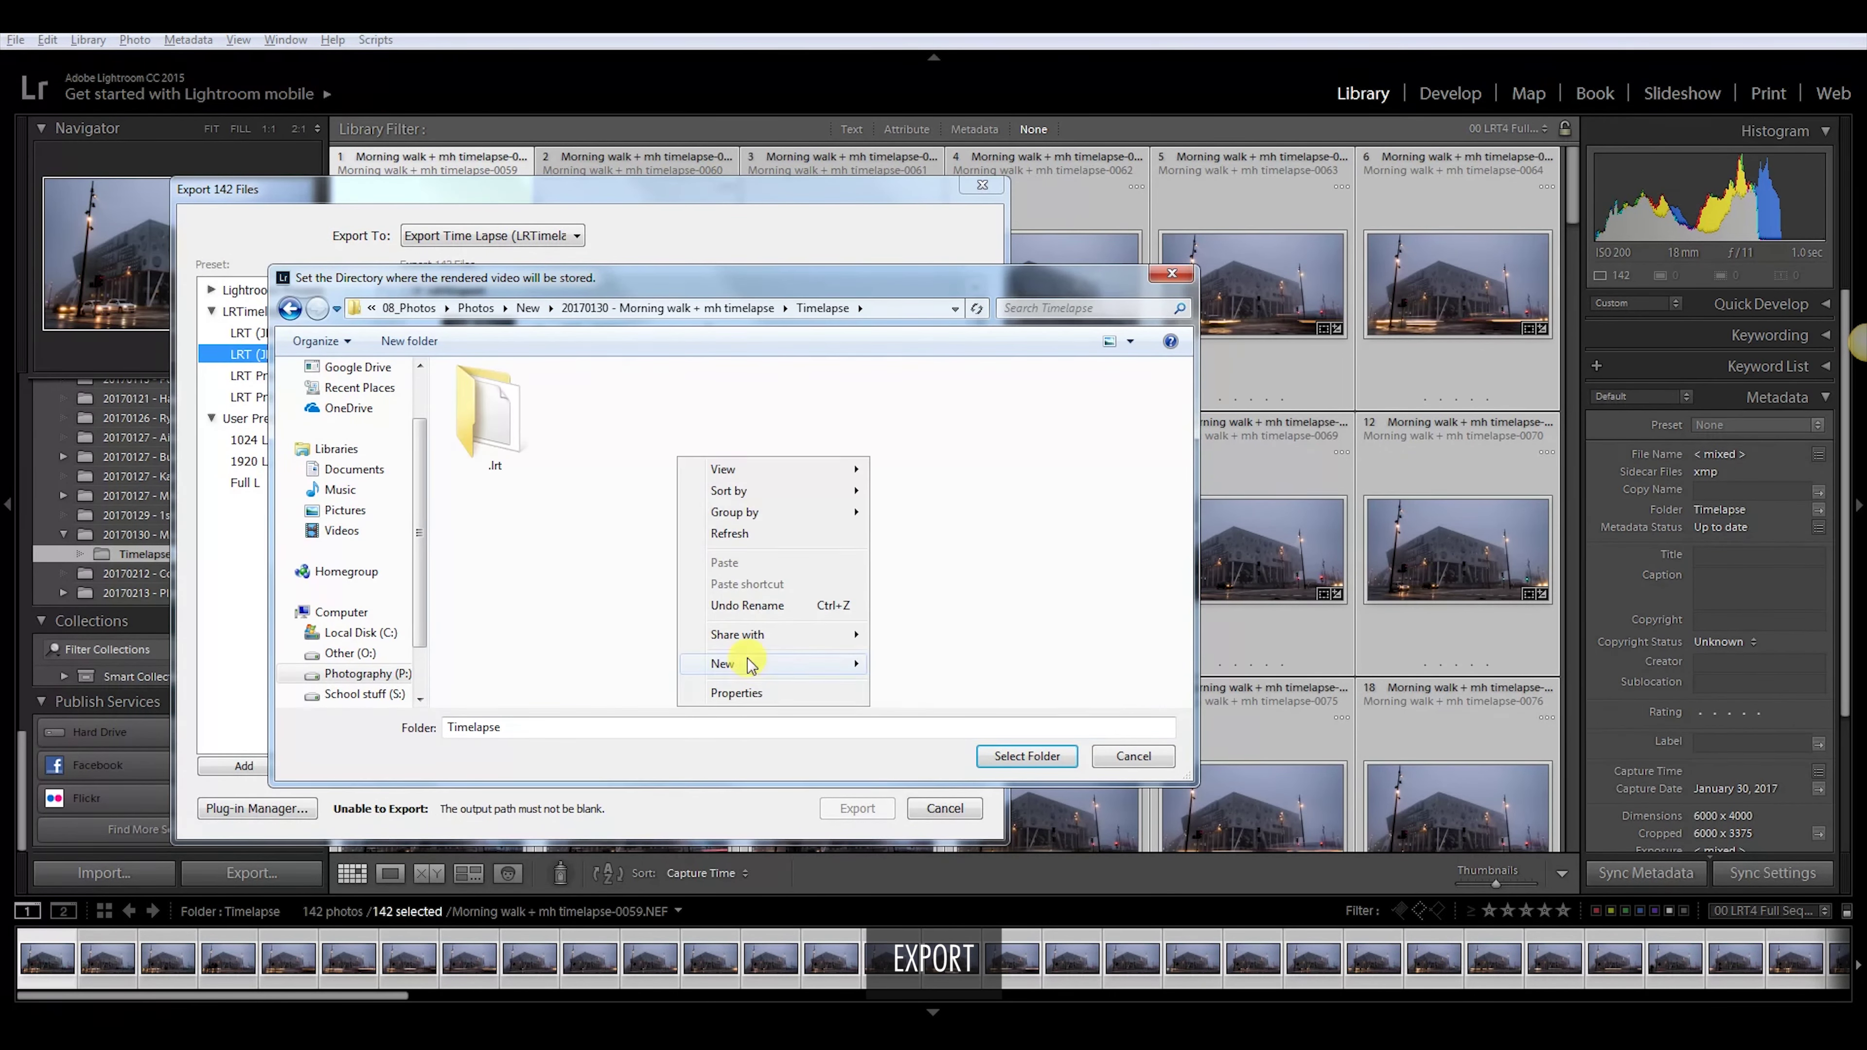
type("Jpegs")
left_click(1027, 756)
left_click(880, 816)
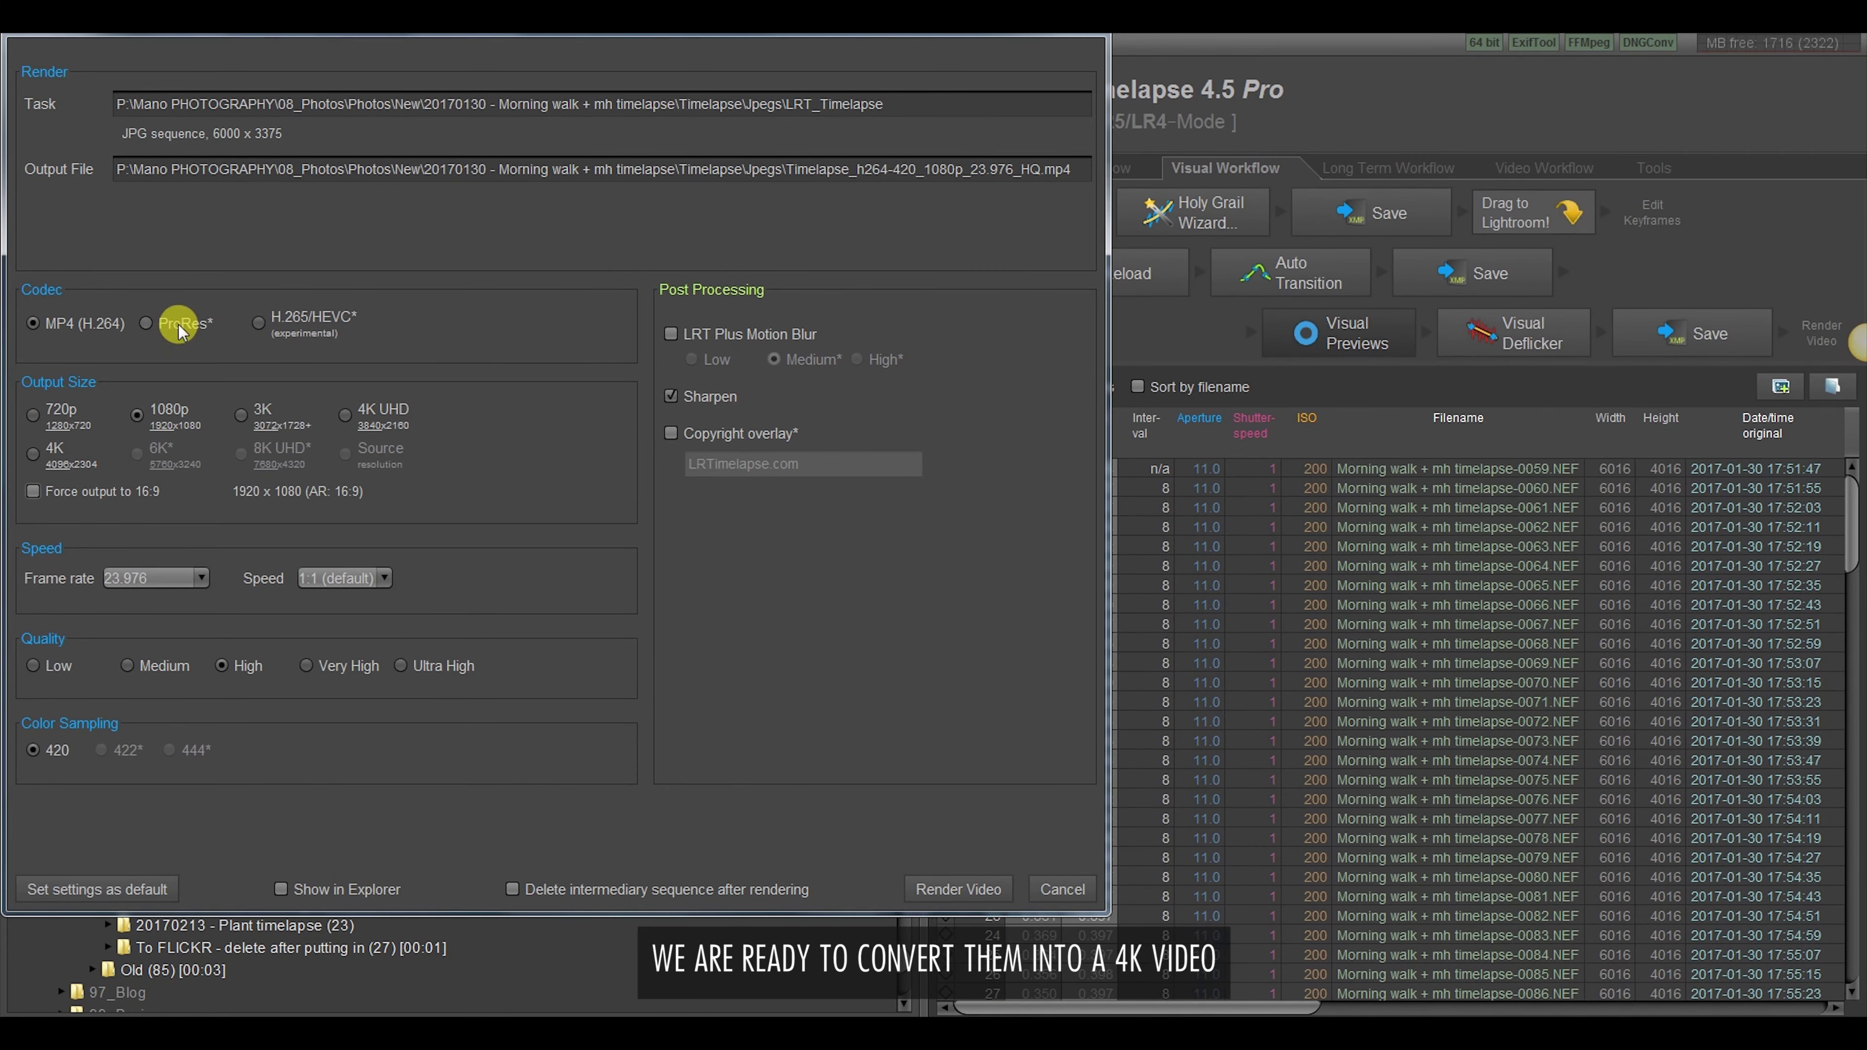
Set the render to ProRes at 4K UHD 3840 x 2160, keeping 23.976 fps
left_click(179, 328)
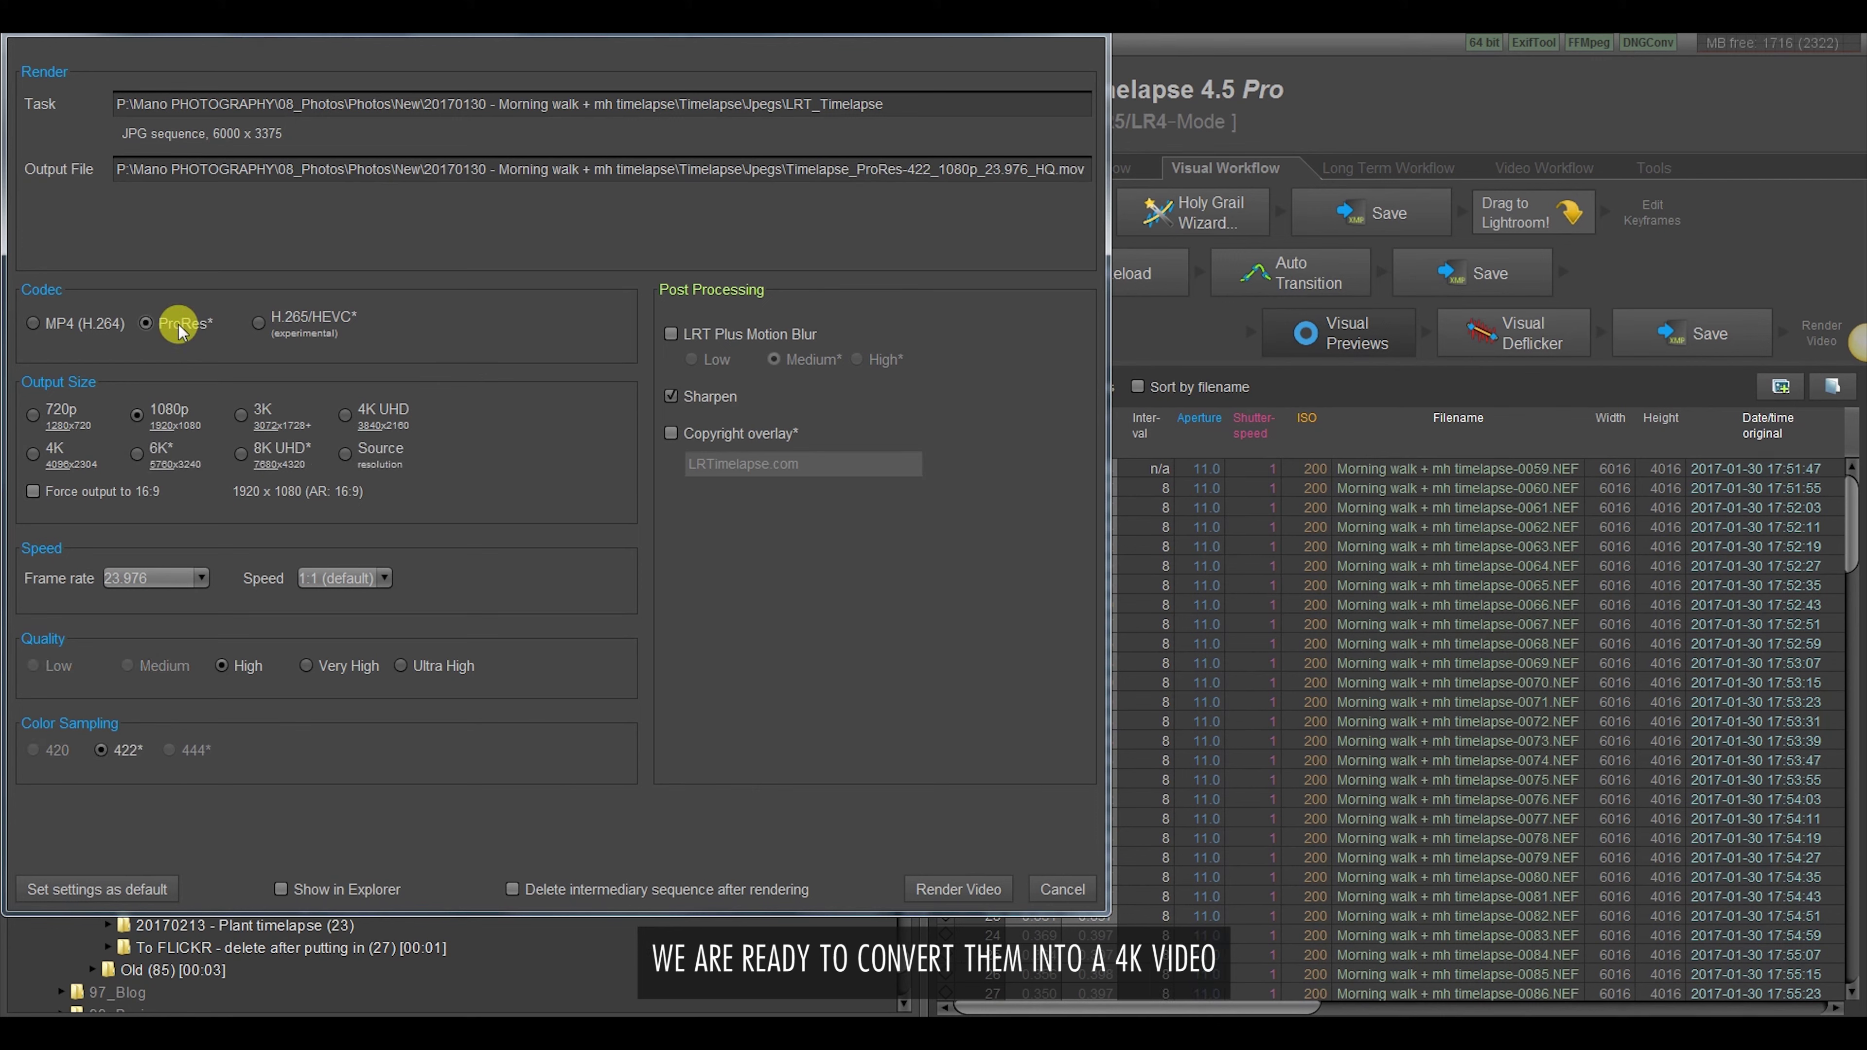
left_click(34, 452)
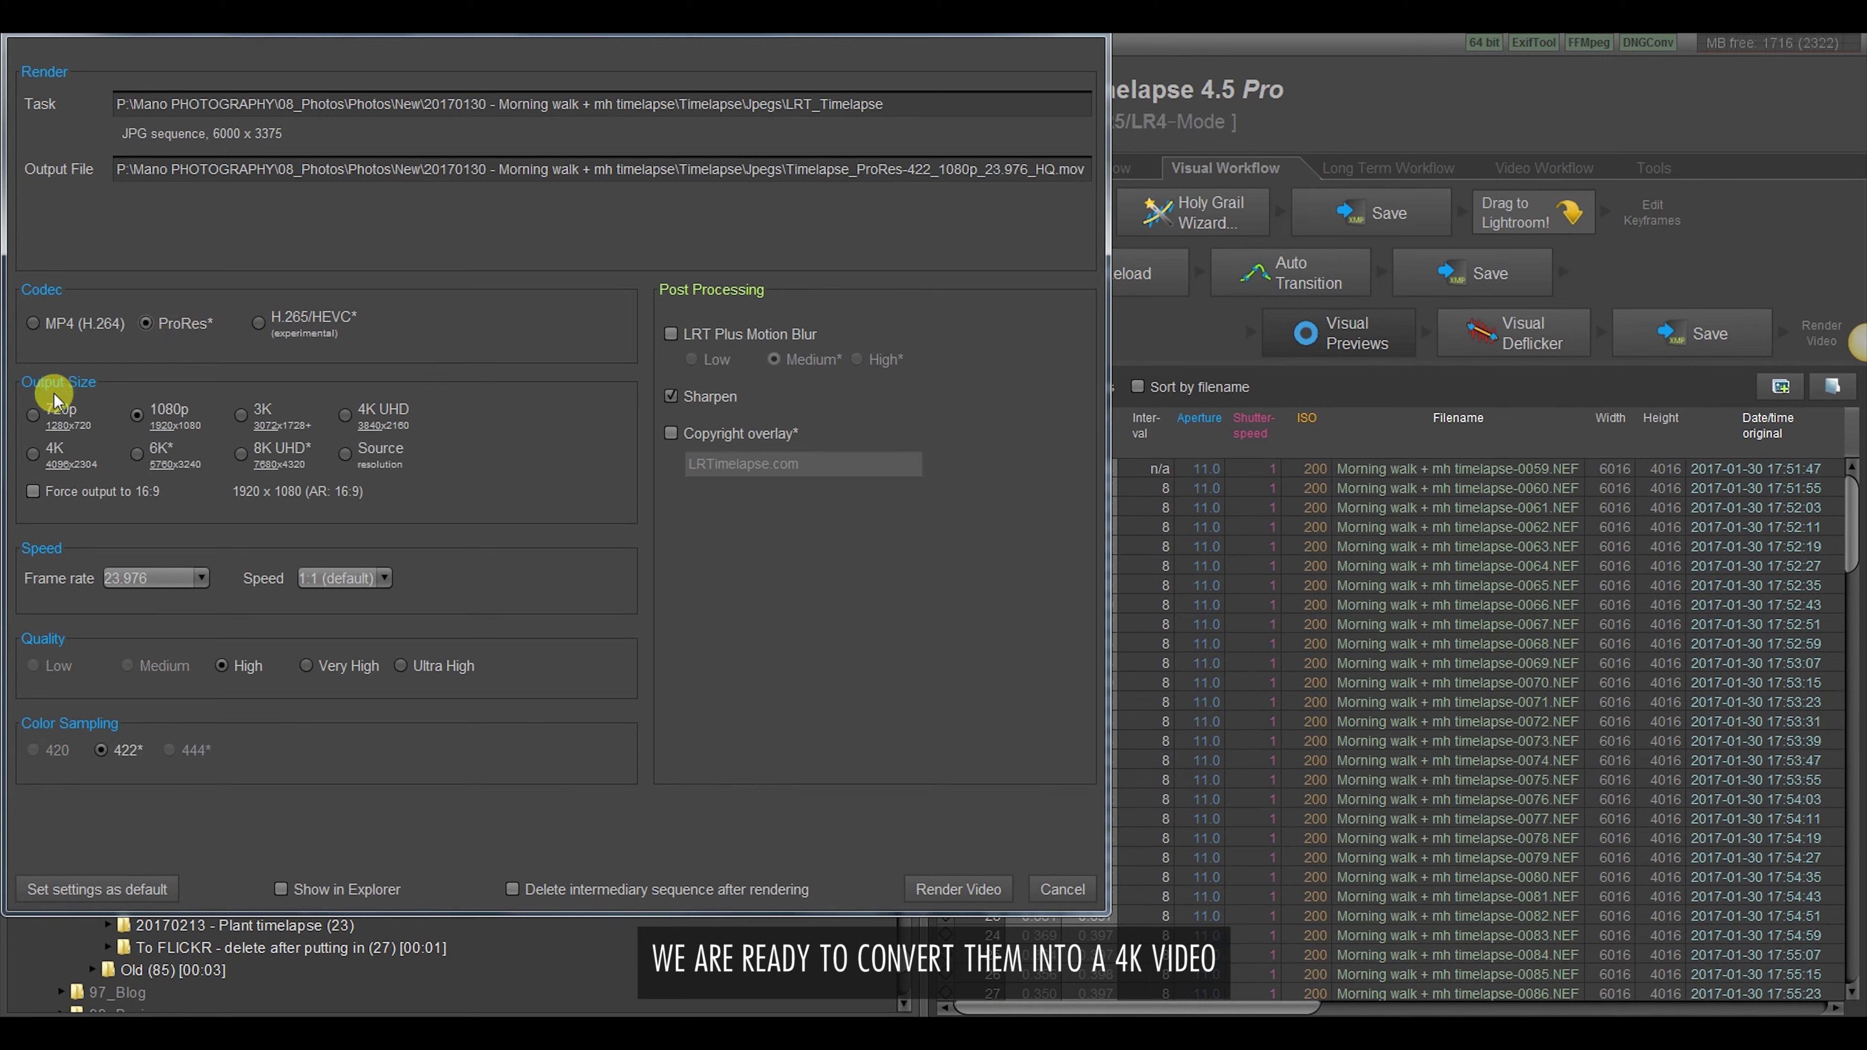
left_click(349, 415)
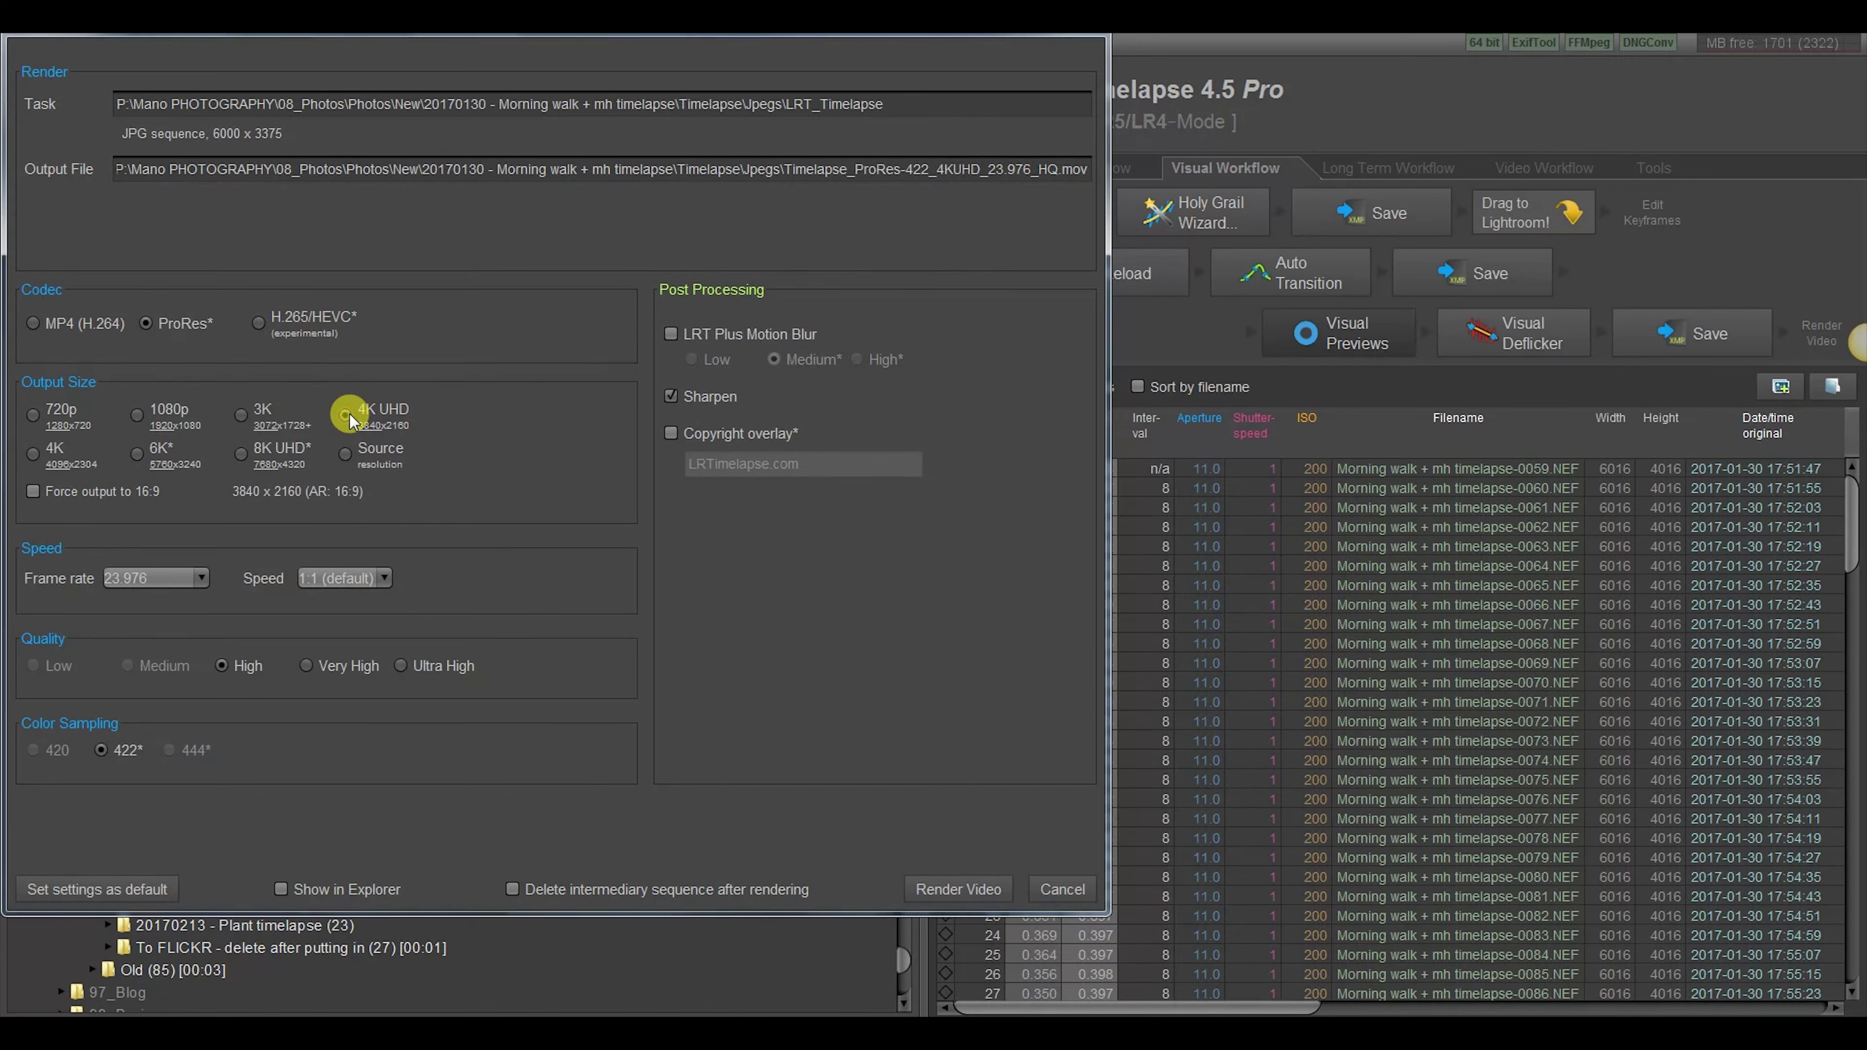
left_click(162, 581)
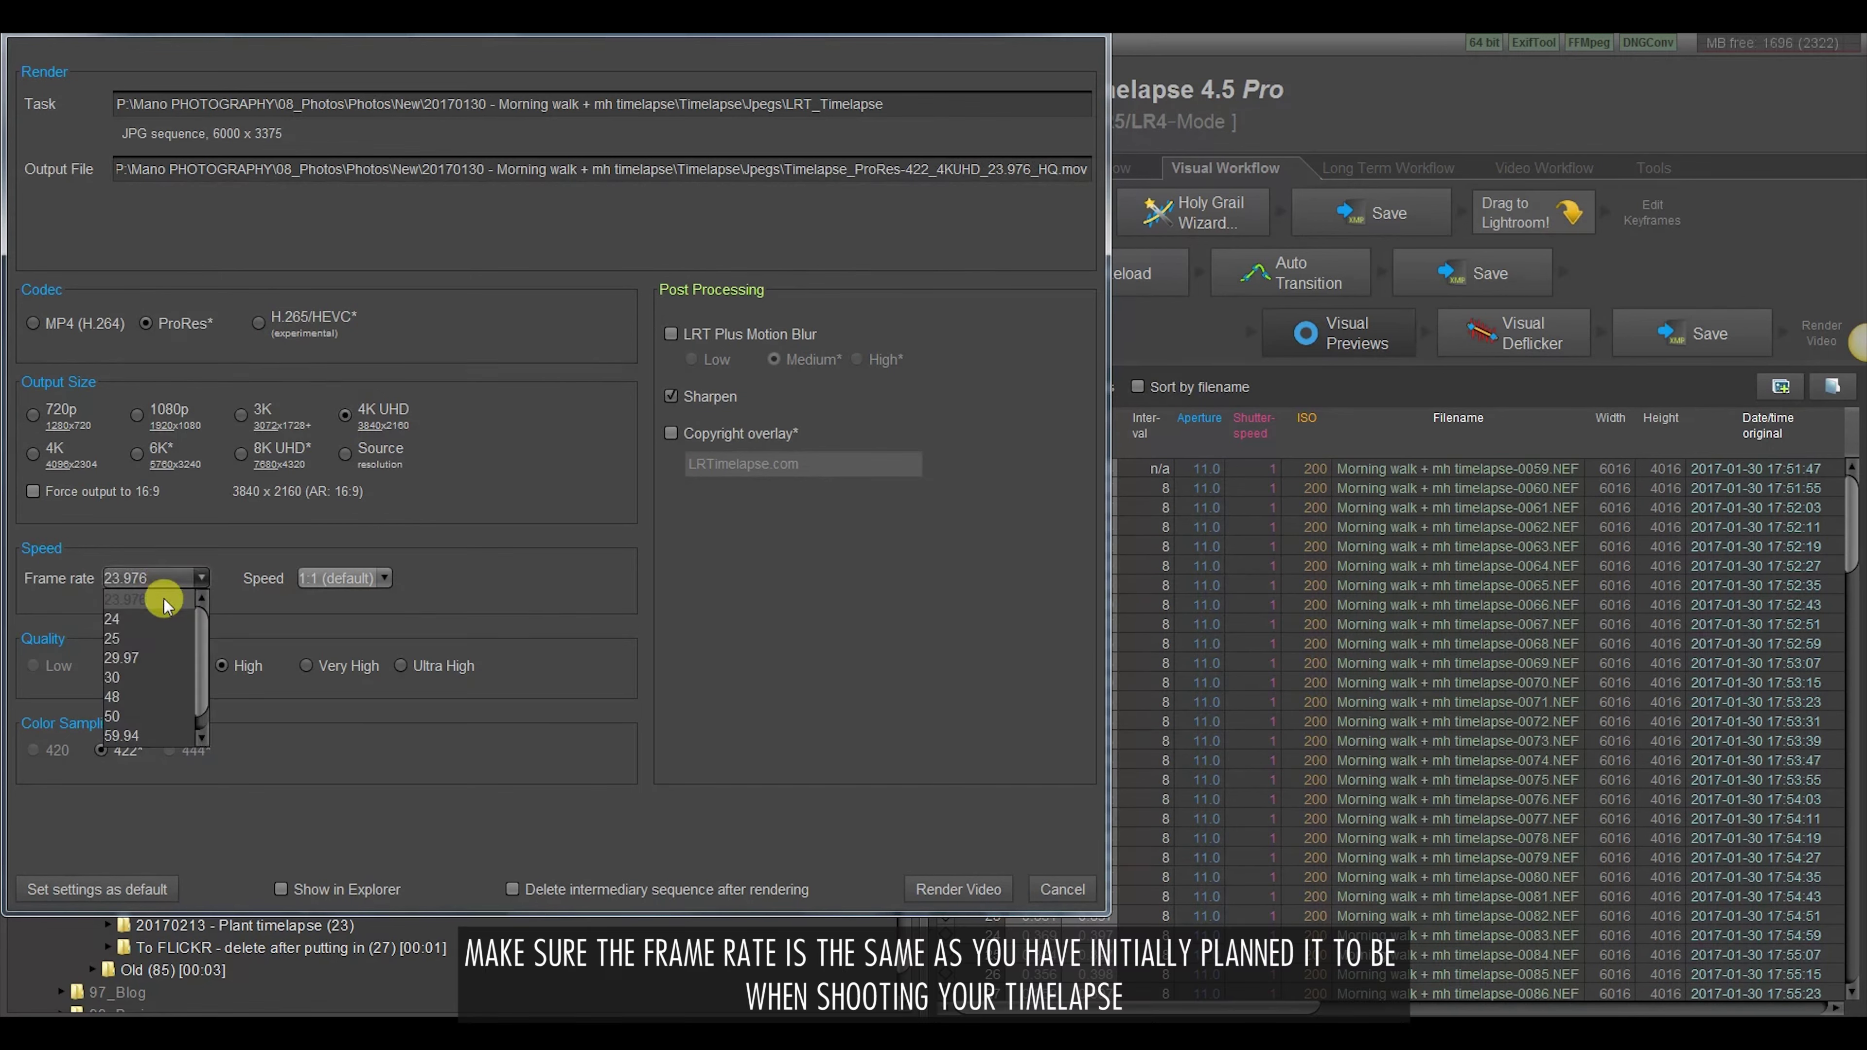
left_click(165, 602)
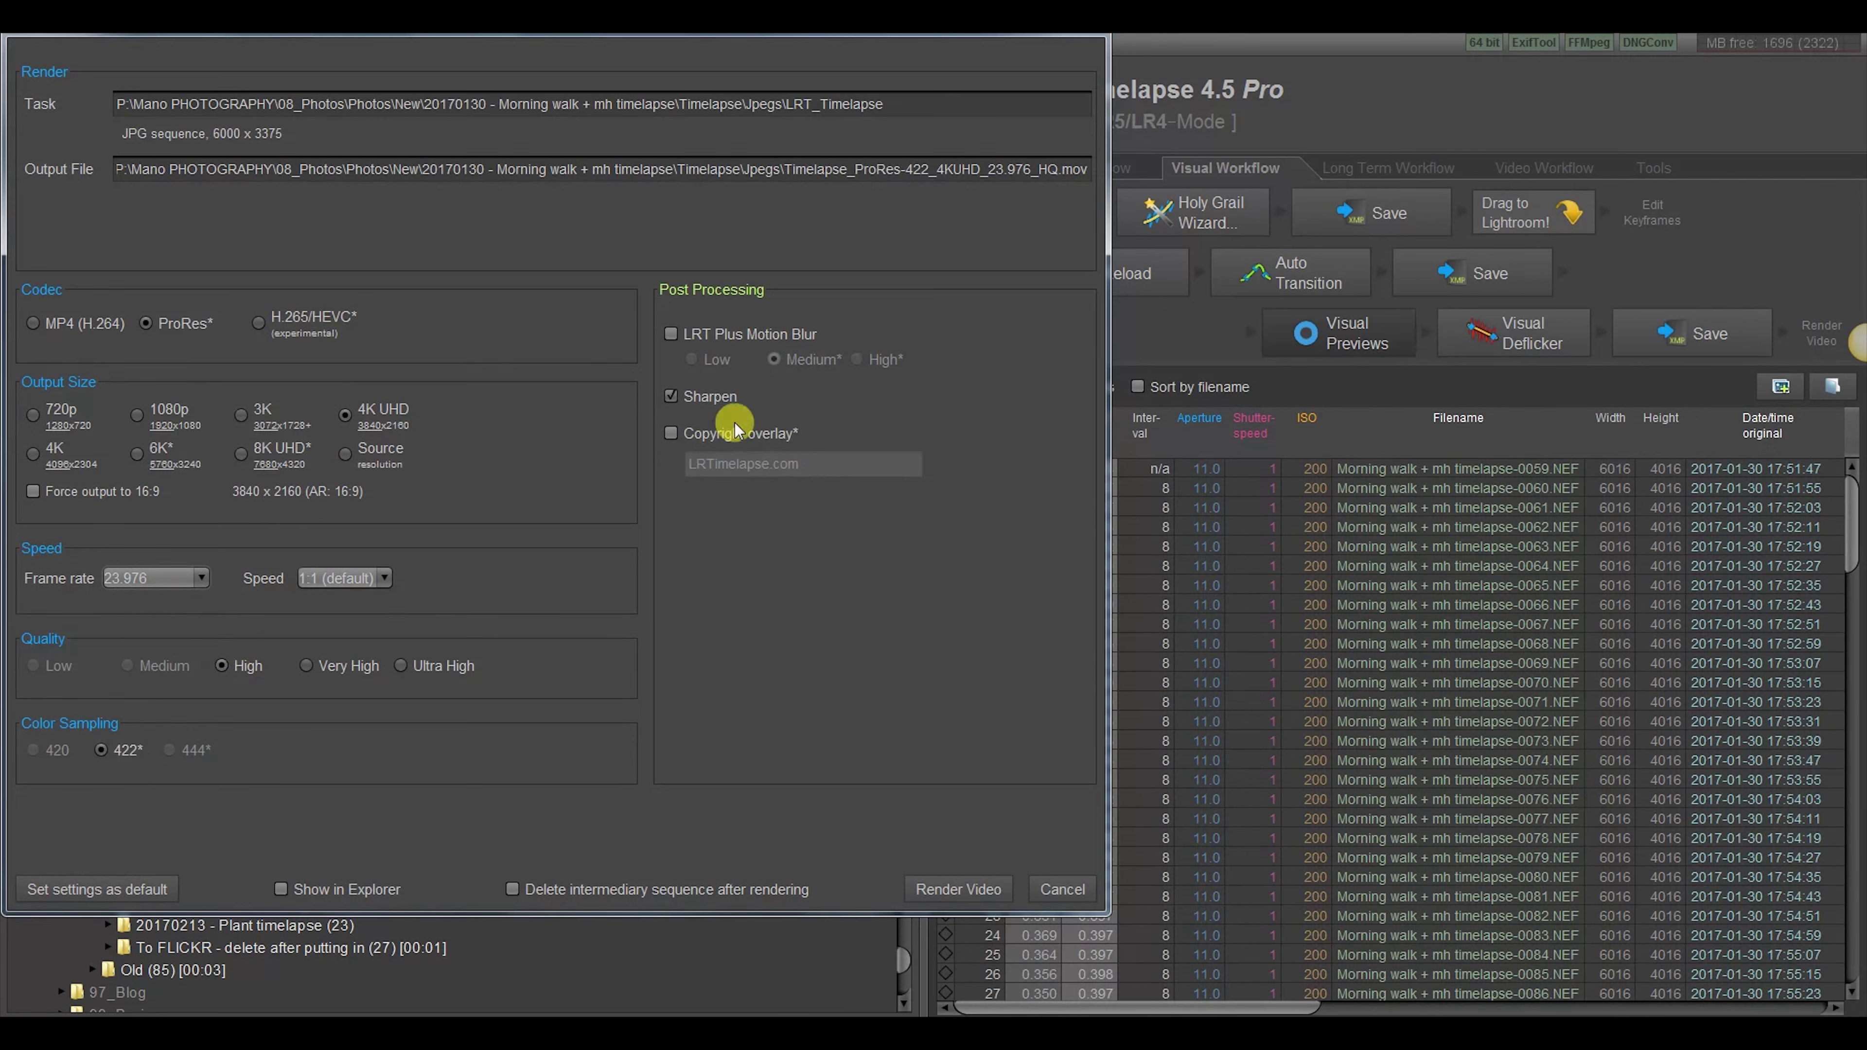
Start rendering the JPEG sequence as a 4K UHD ProRes video
left_click(974, 883)
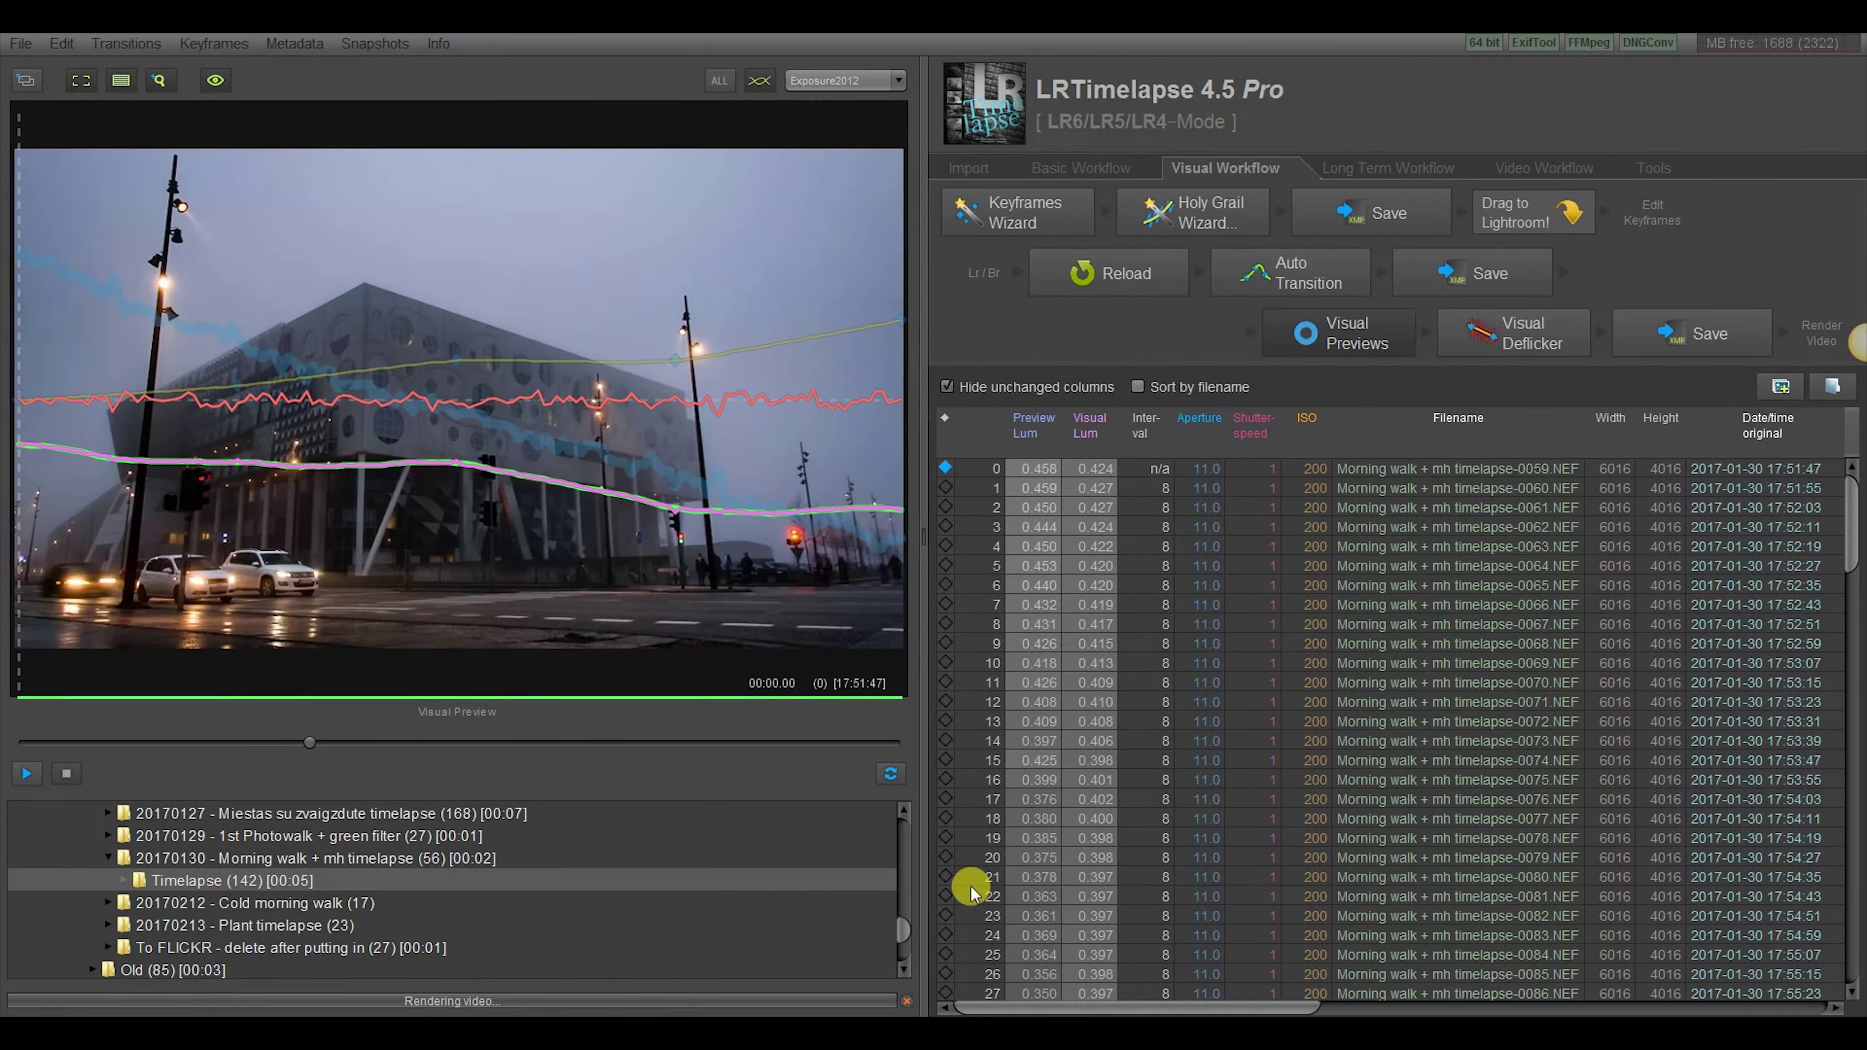